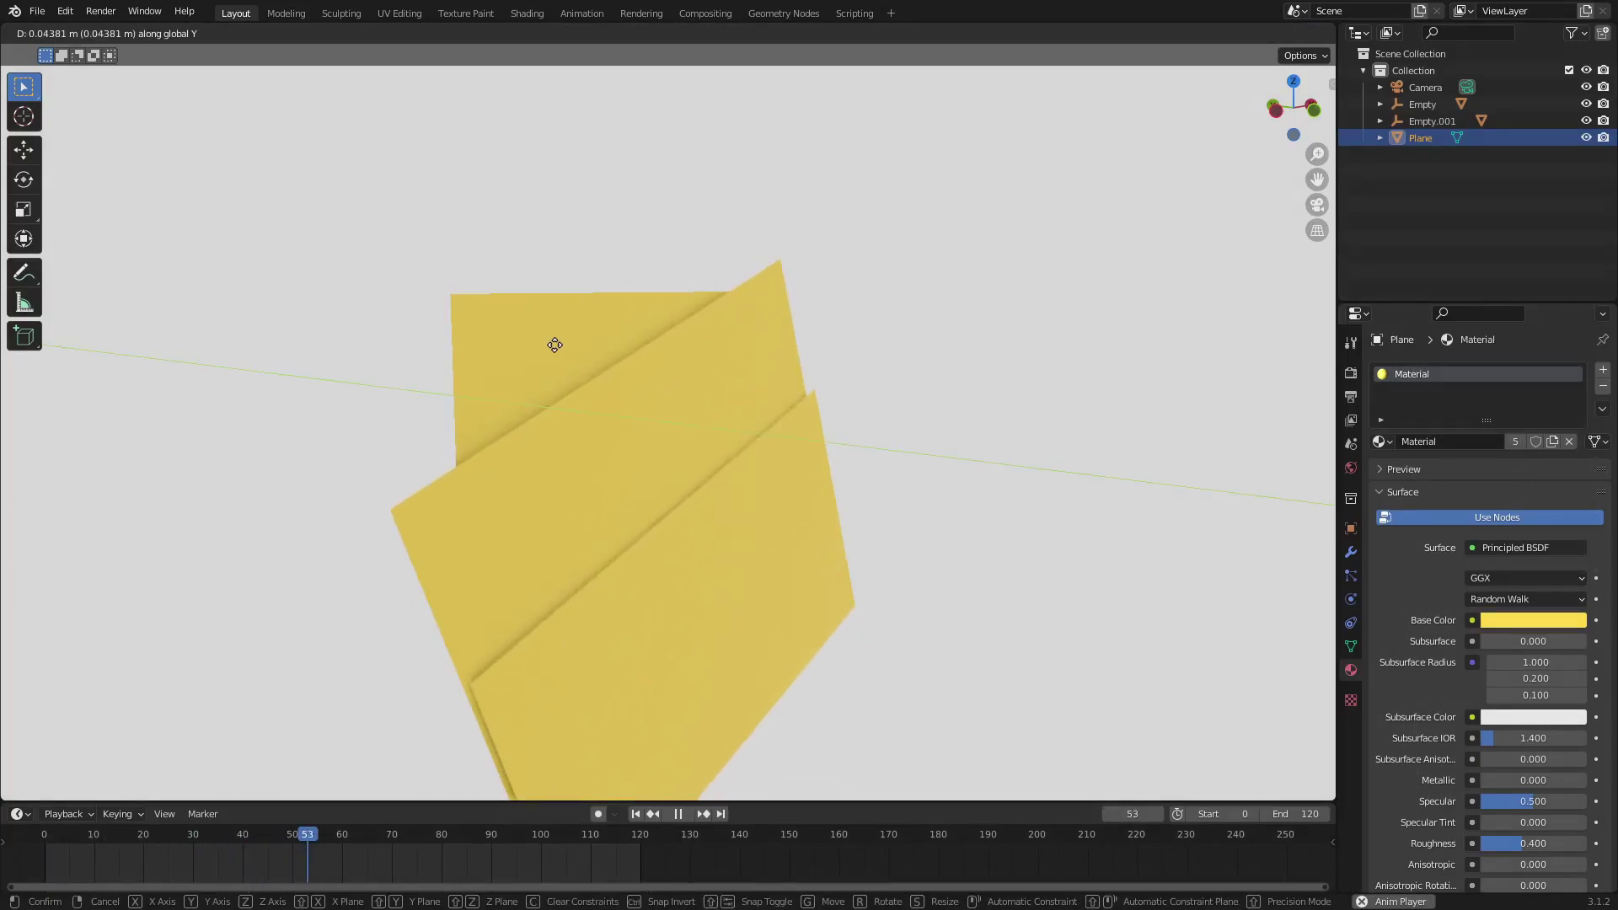
Step: Preview the finished yellow-plane result in camera view, sliding a plane along Y
{"action": "left_click", "coordinate": [550, 345]}
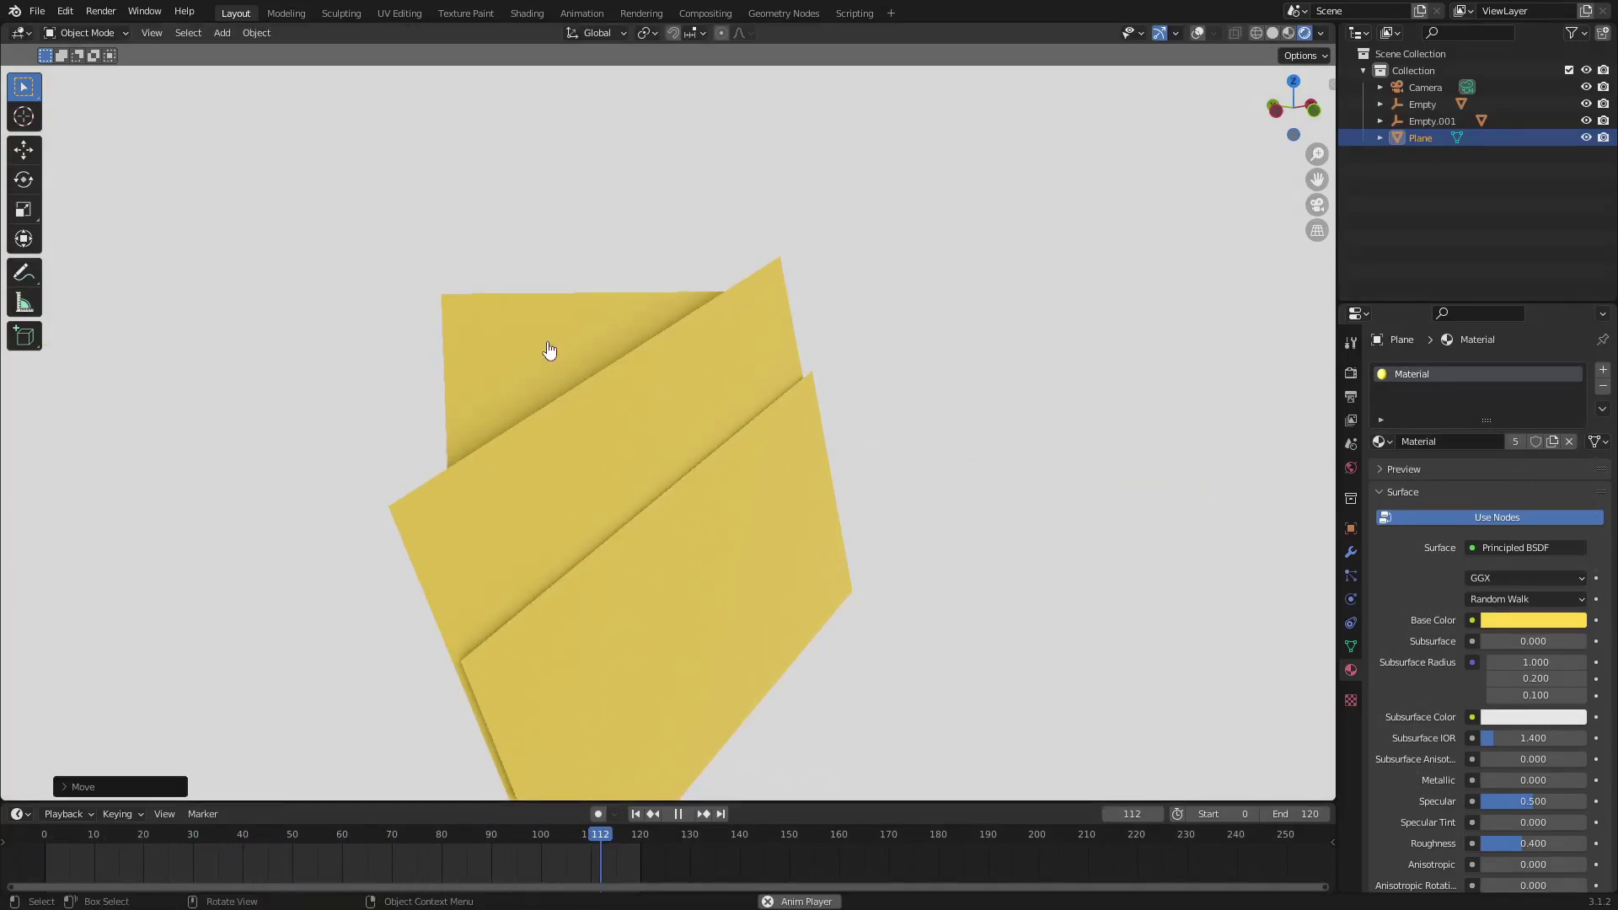
{"action": "key", "text": "KP_0"}
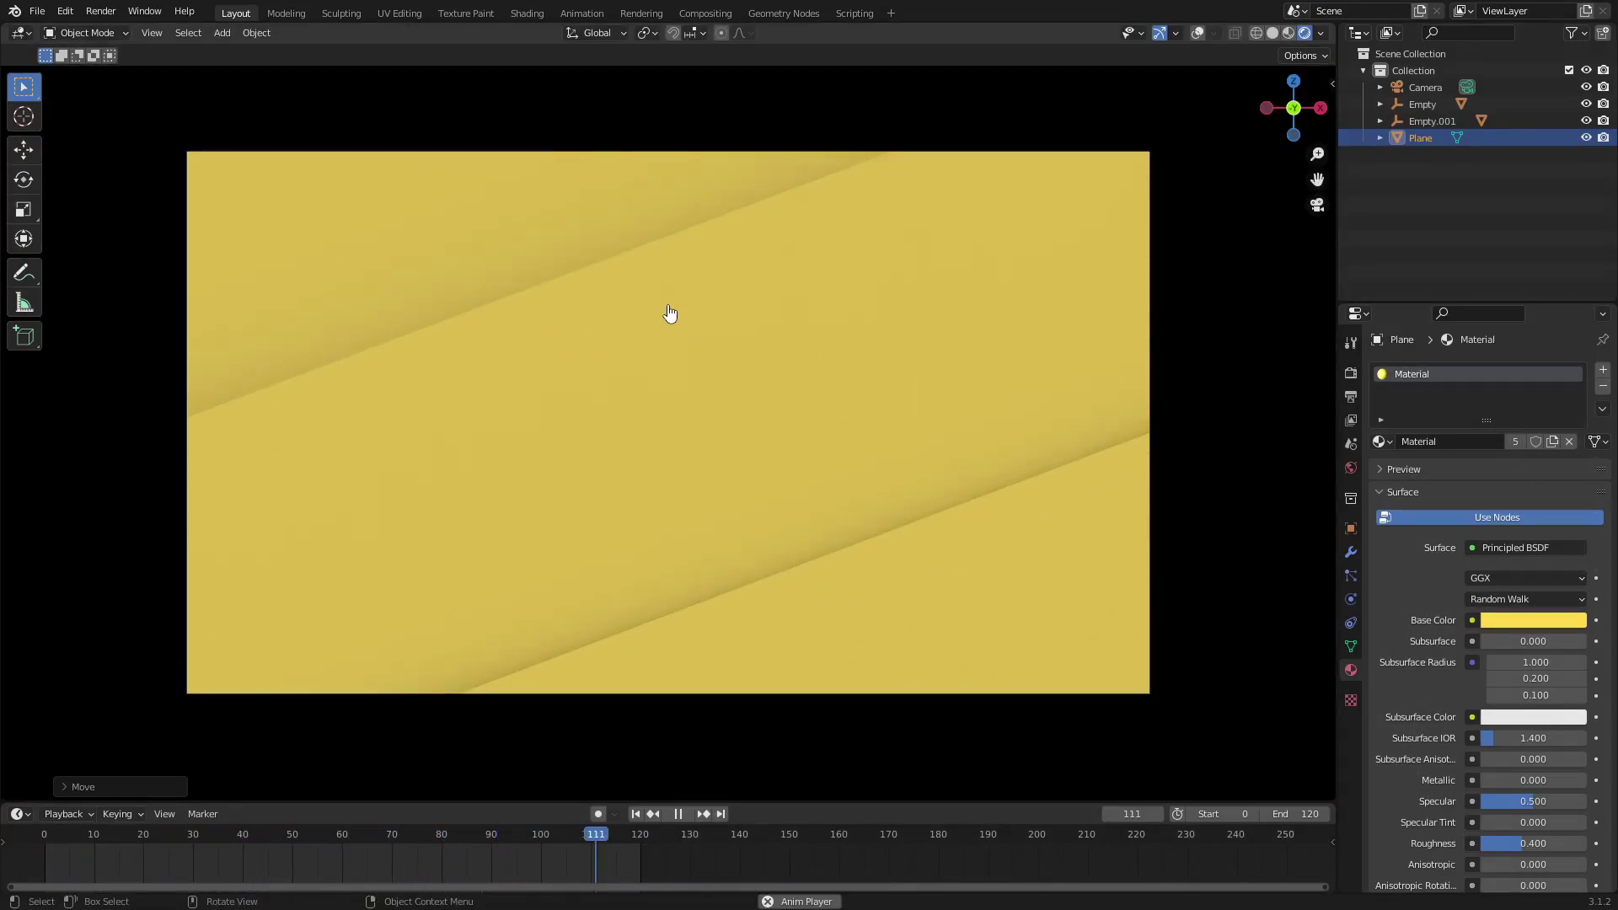
{"action": "key", "text": "g"}
{"action": "key", "text": "y"}
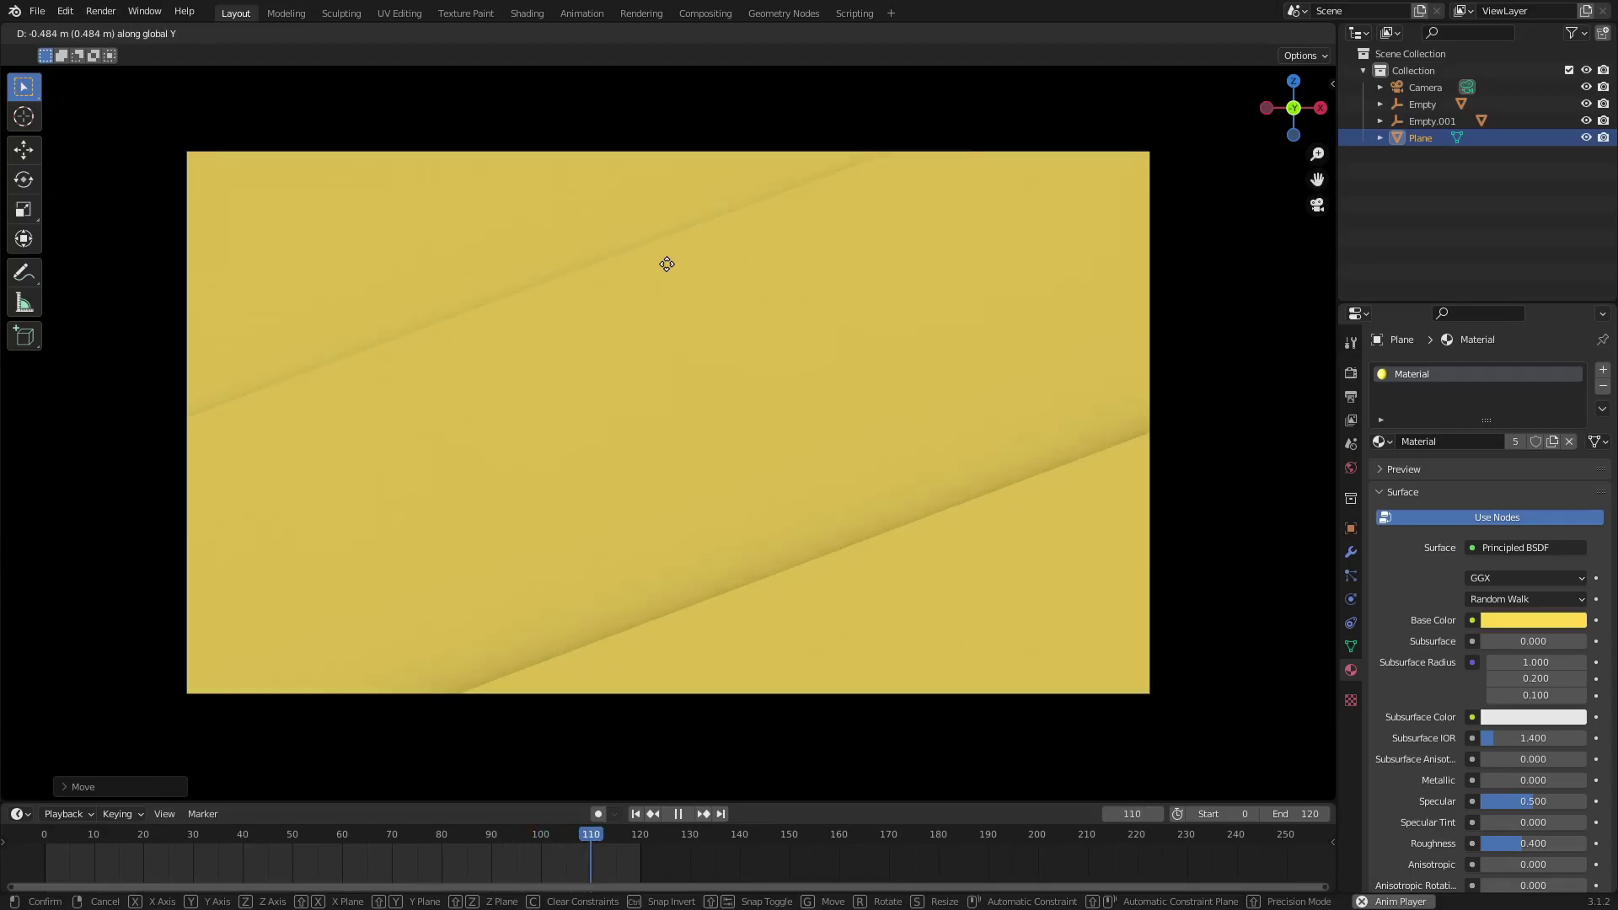
{"action": "left_click", "coordinate": [670, 283]}
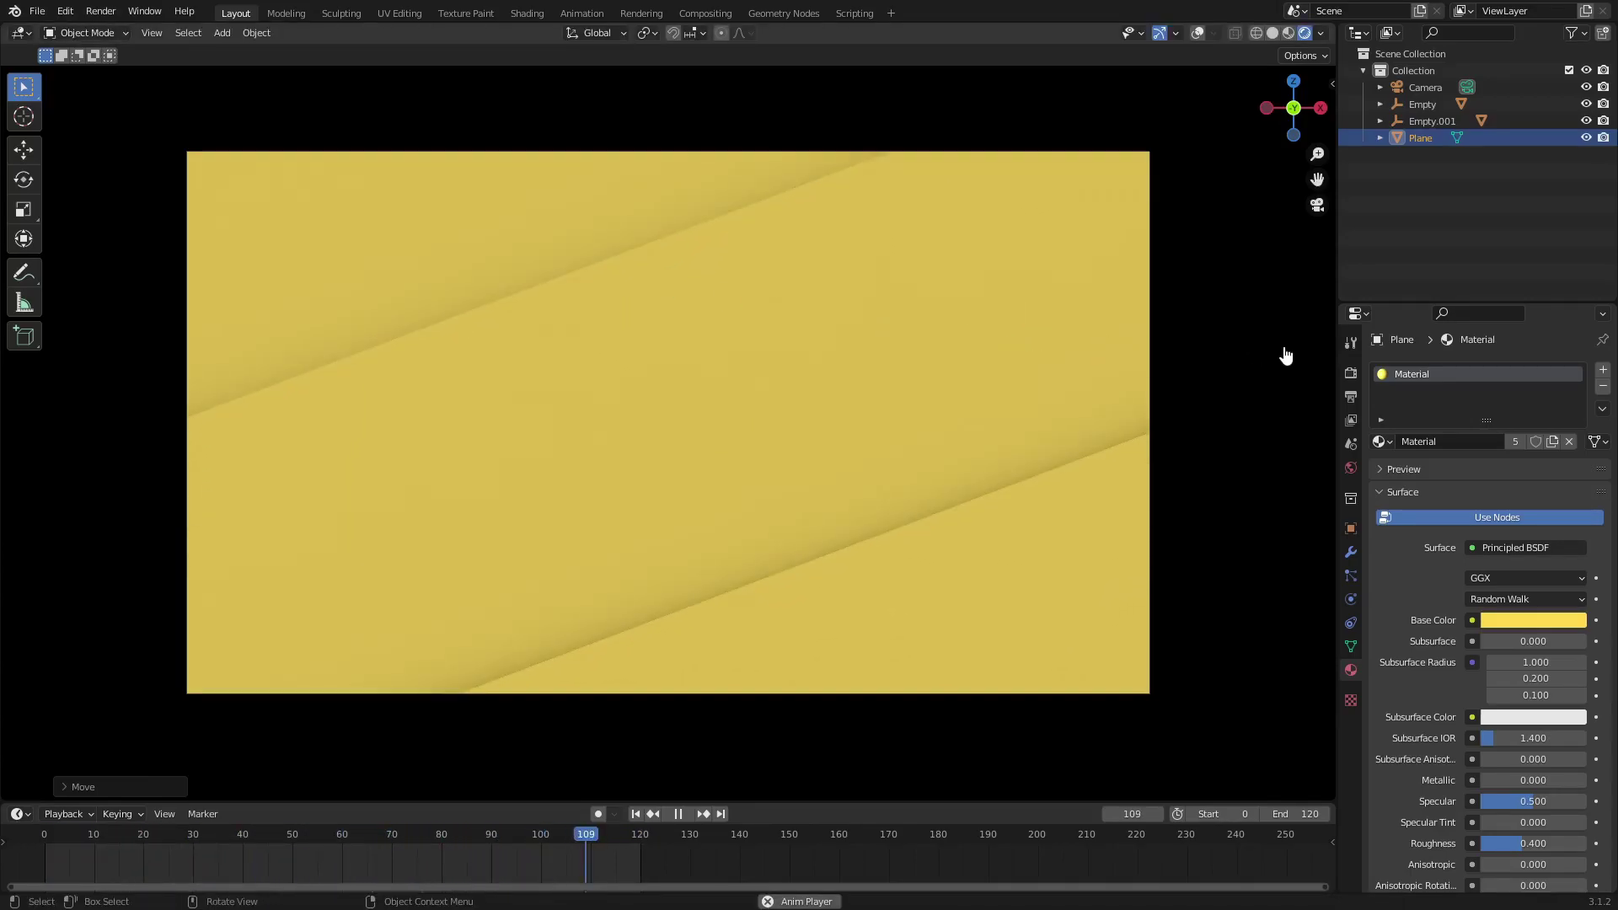
{"action": "scroll", "coordinate": [1286, 351], "scroll_direction": "down", "scroll_amount": 2}
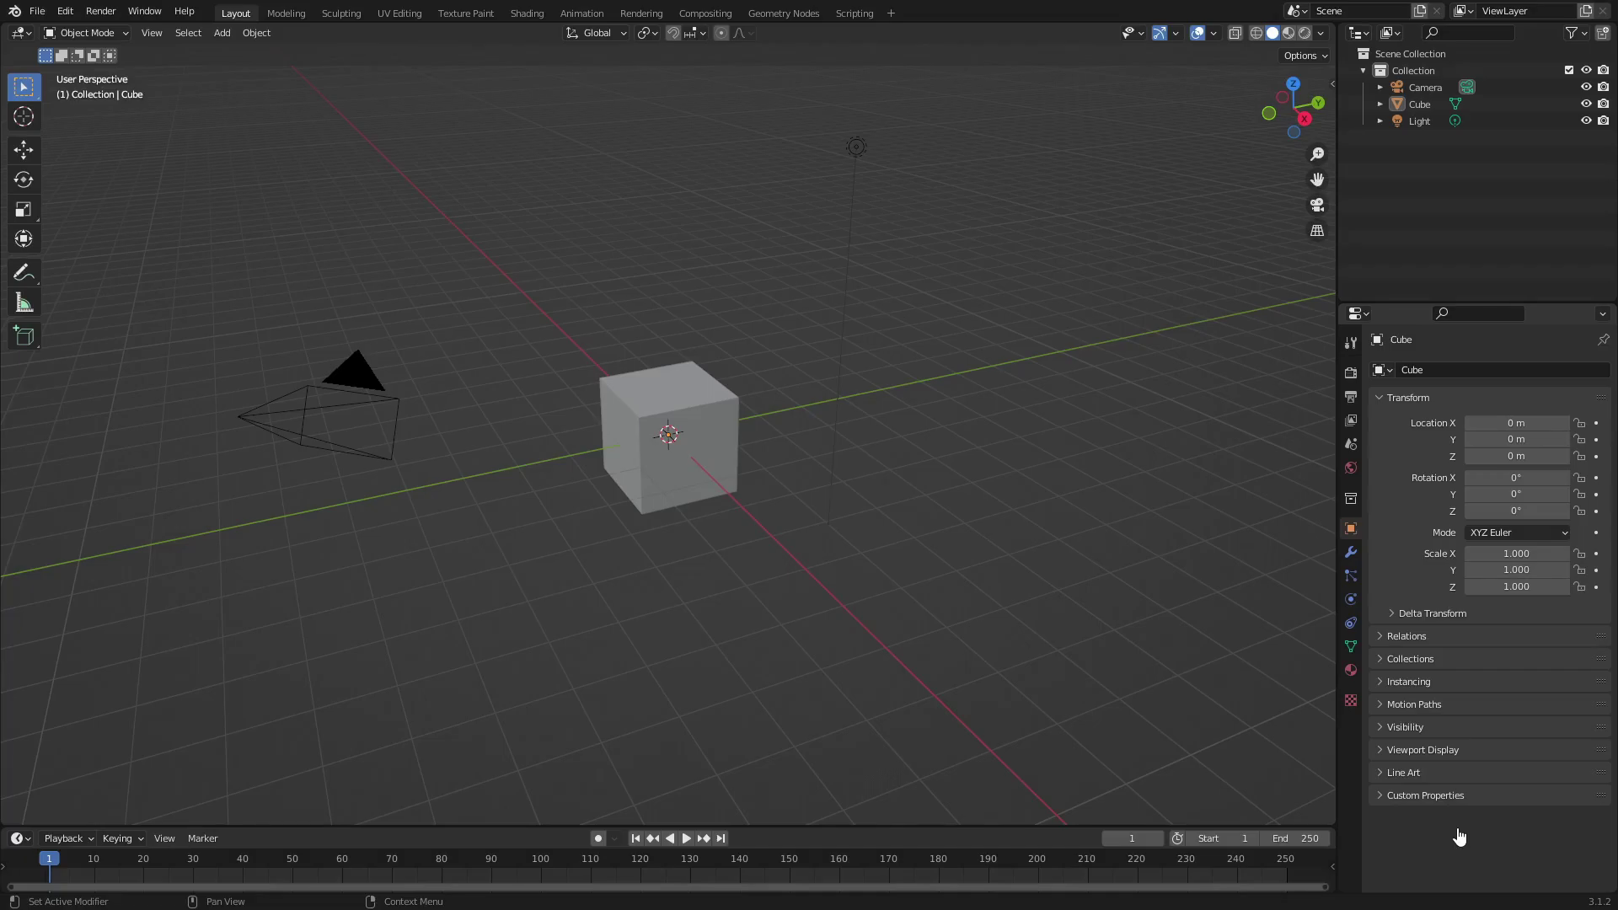
Step: Delete the default camera, cube and light, then switch to front orthographic view
{"action": "left_click_drag", "start_coordinate": [1059, 644], "coordinate": [254, 119]}
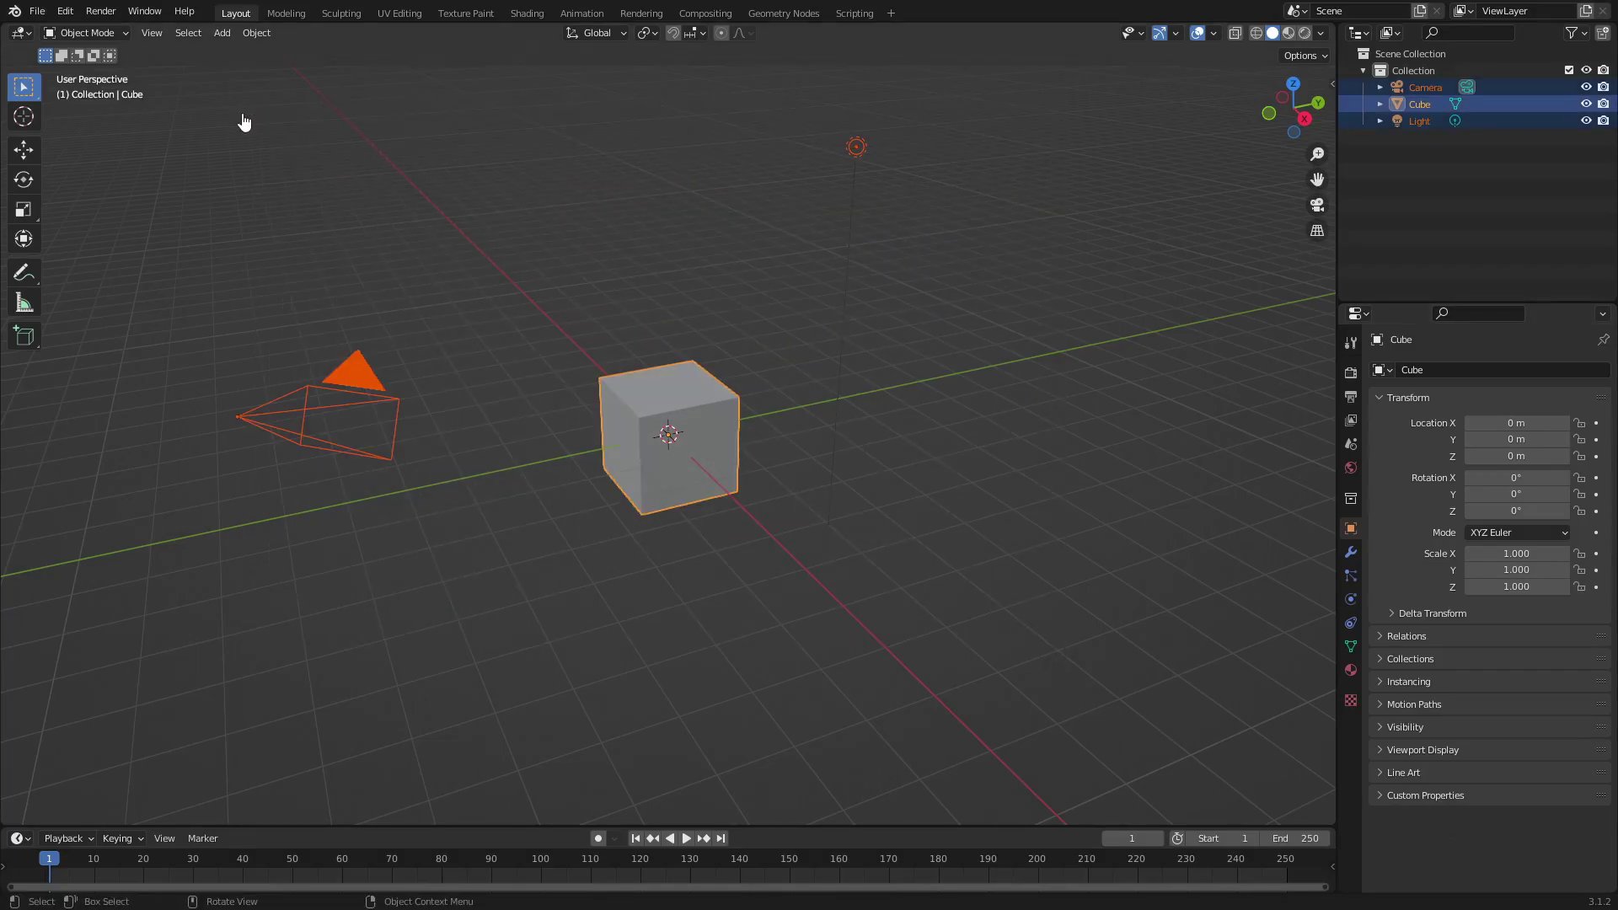
{"action": "key", "text": "Delete"}
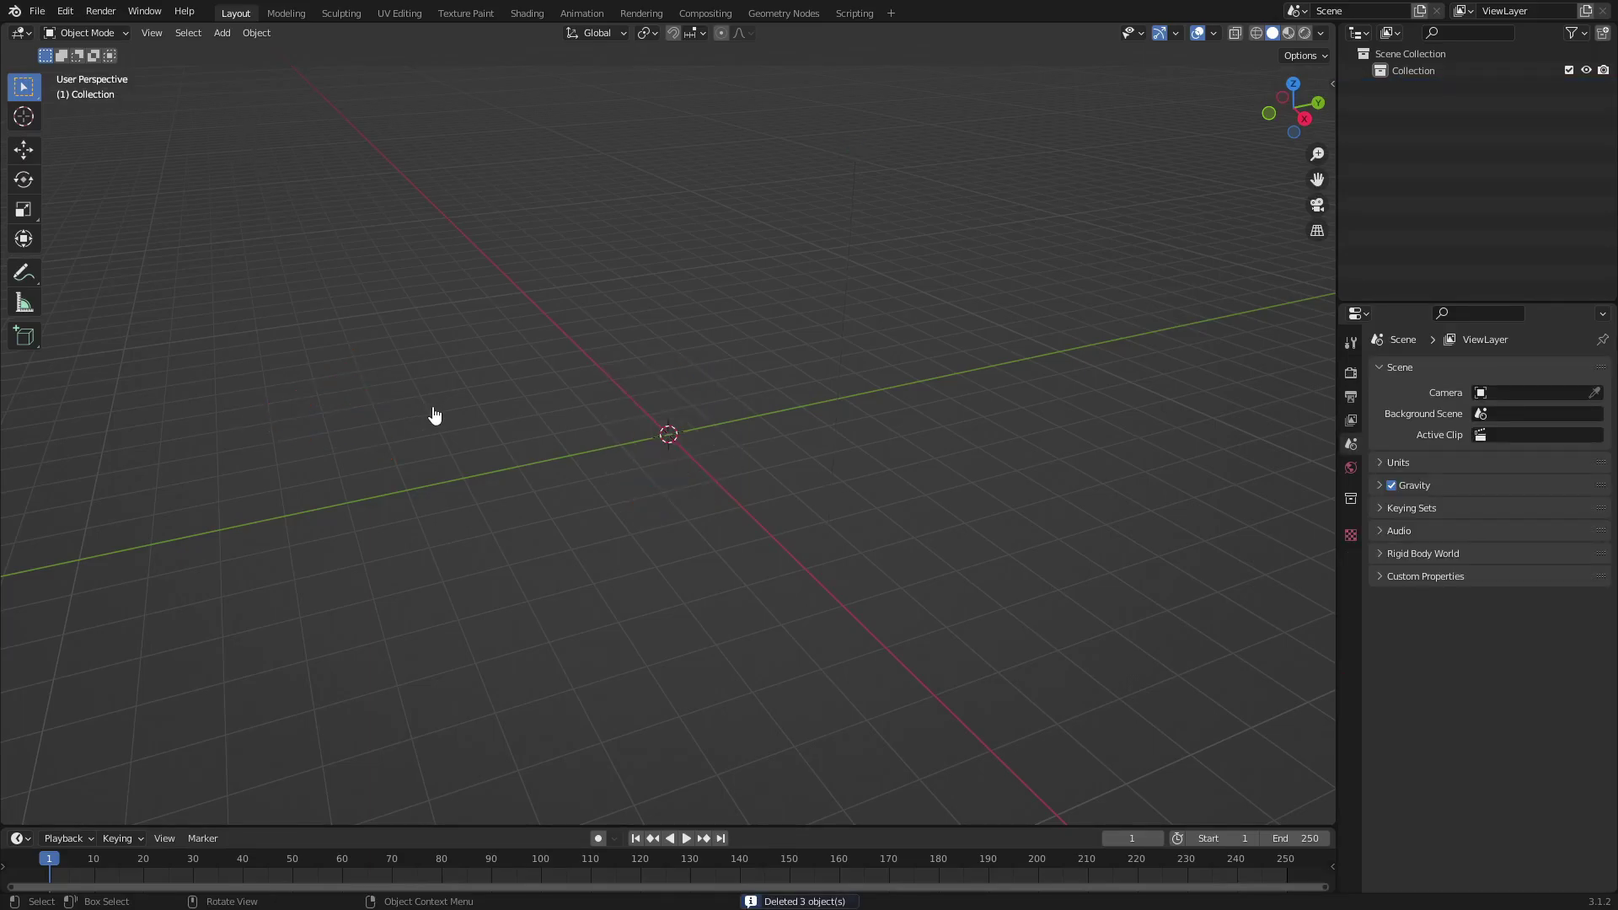
{"action": "key", "text": "KP_1"}
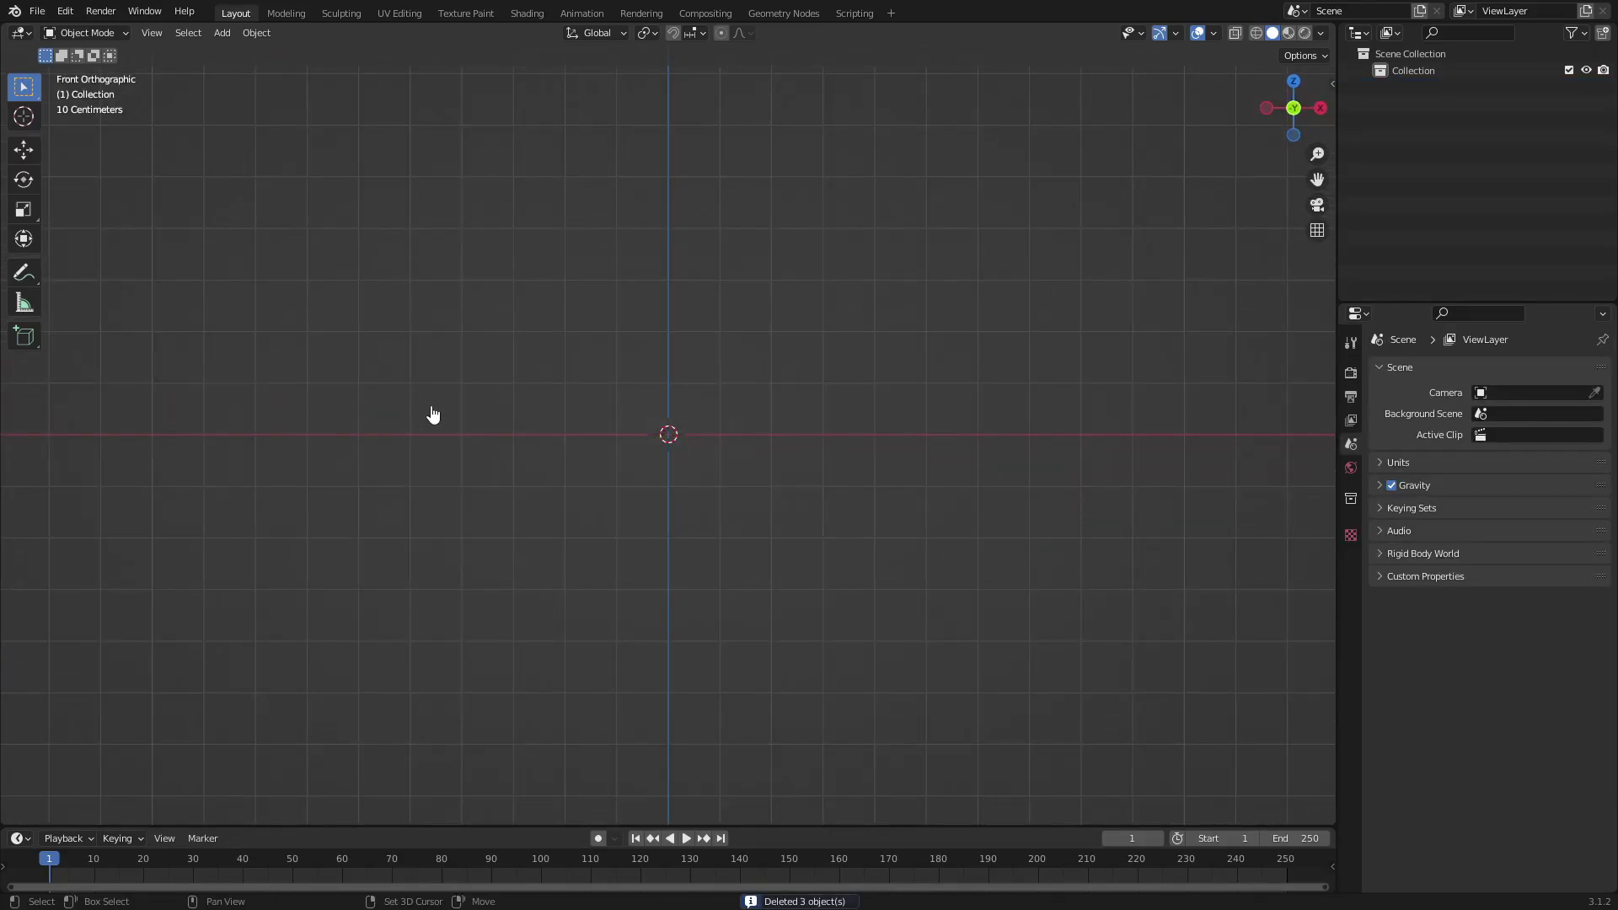
{"action": "key", "text": "shift+a"}
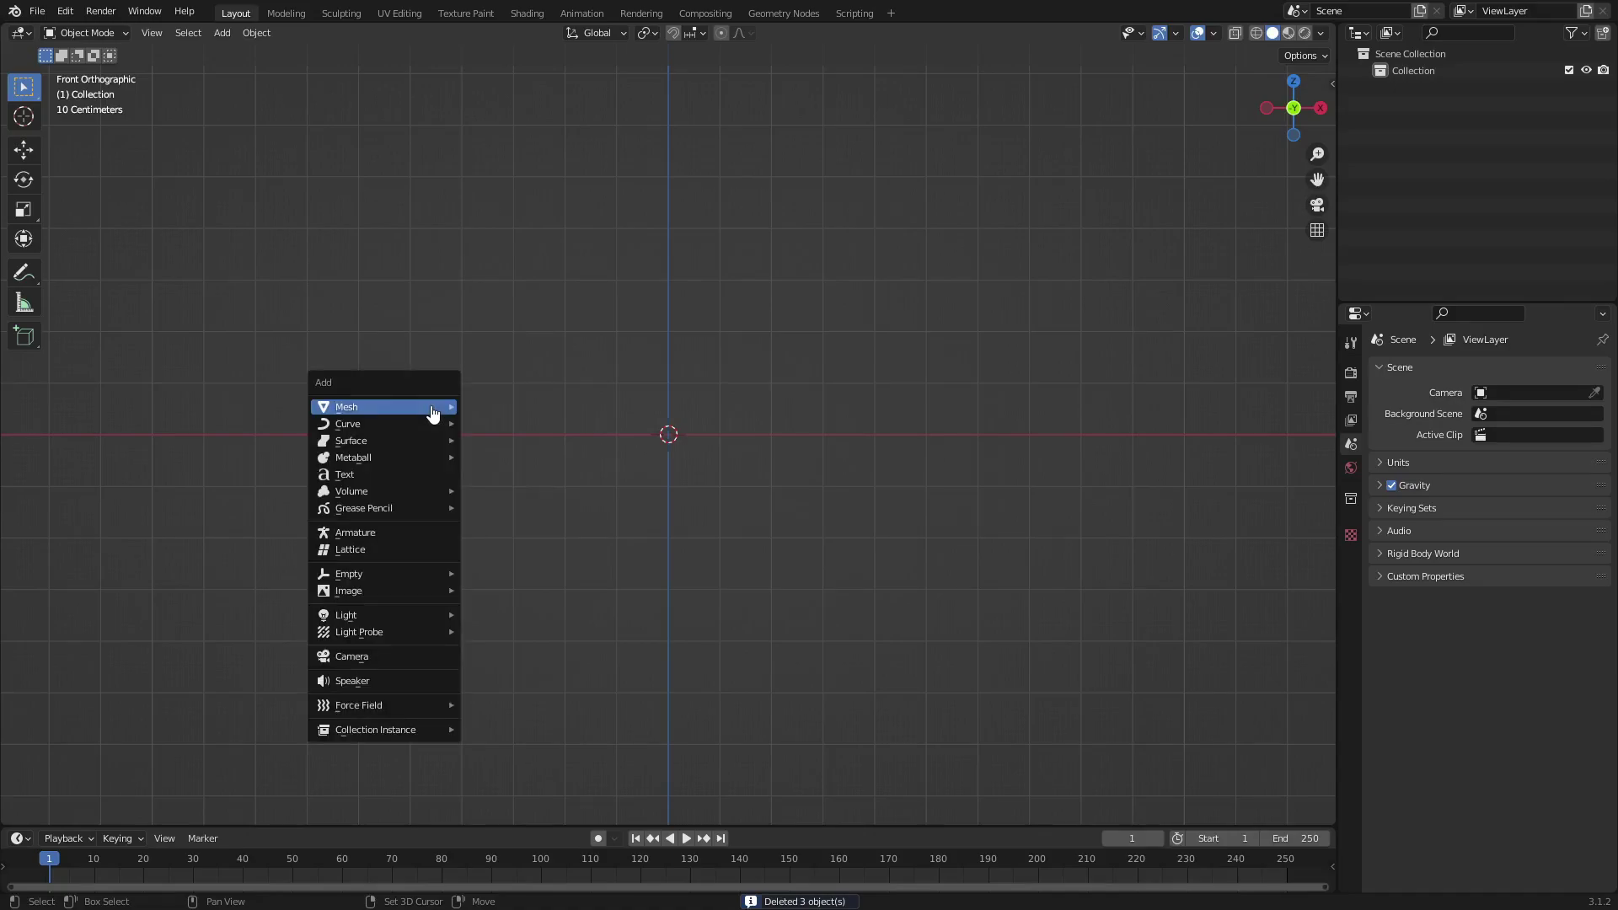
Step: Add a camera, move it along Y to -11.005 m, and view through it
{"action": "left_click", "coordinate": [400, 657]}
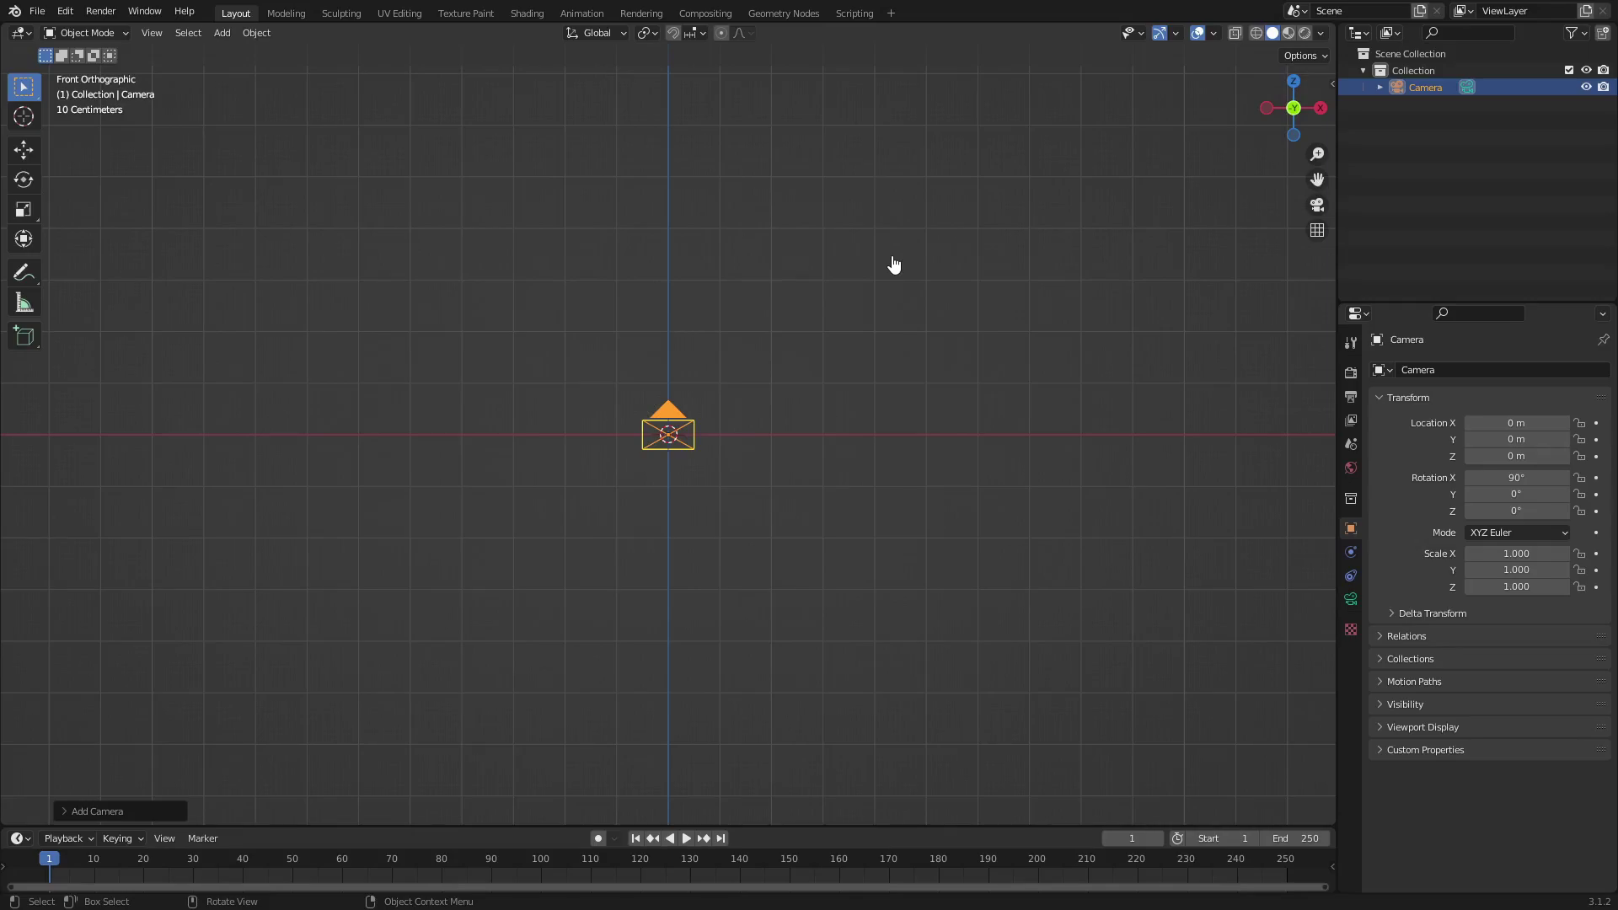
{"action": "middle_click_drag", "start_coordinate": [893, 264], "coordinate": [758, 351]}
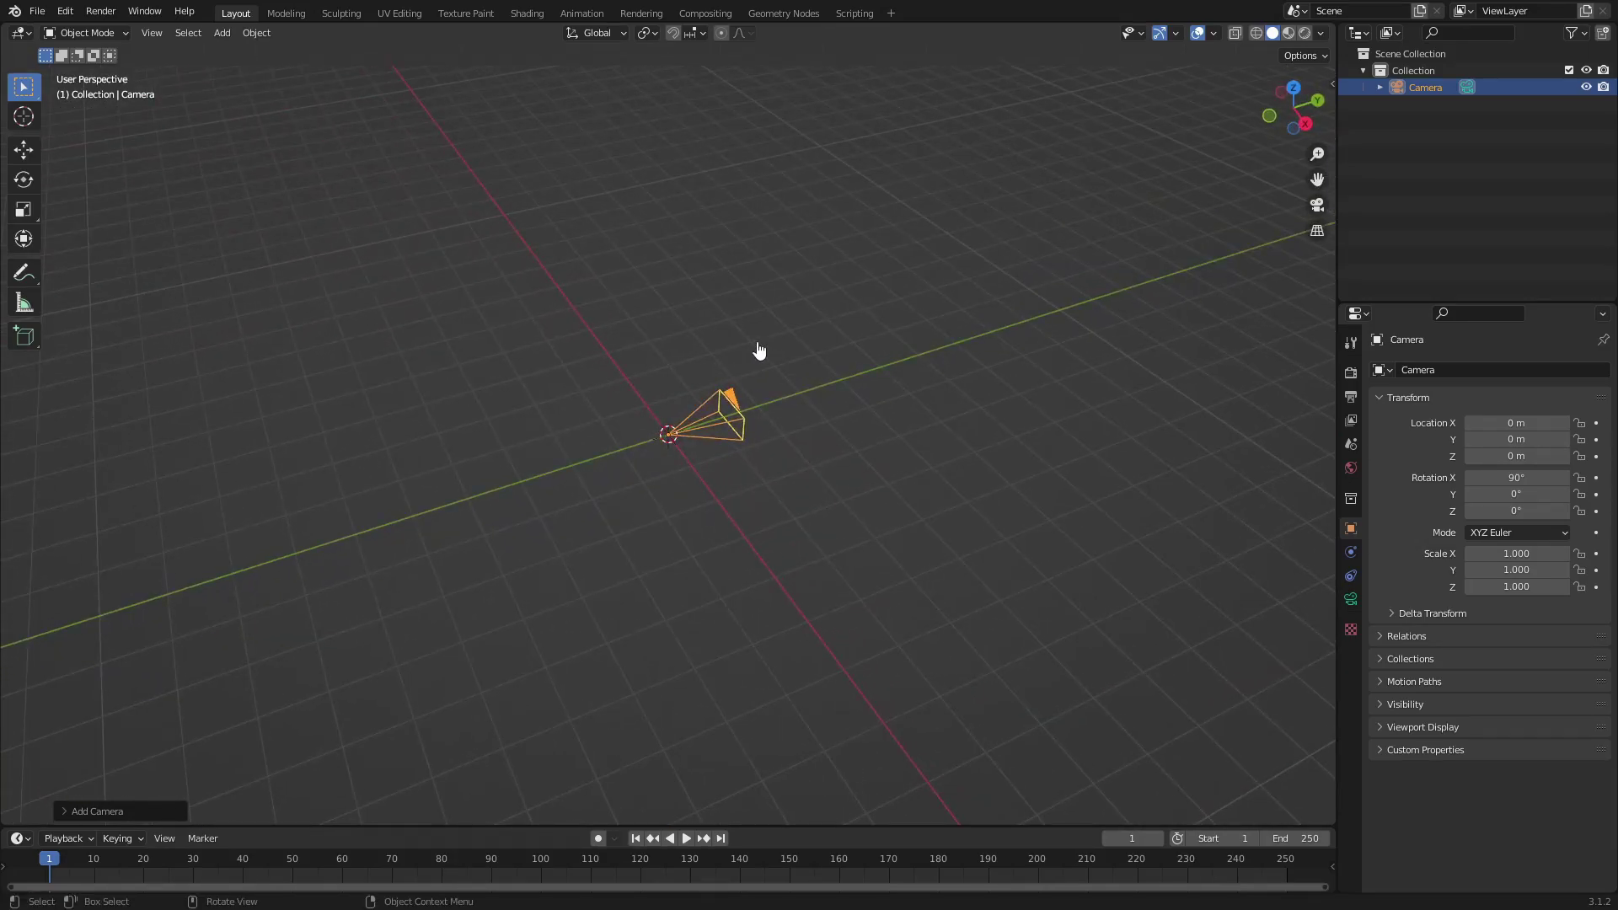
{"action": "key", "text": "g"}
{"action": "key", "text": "y"}
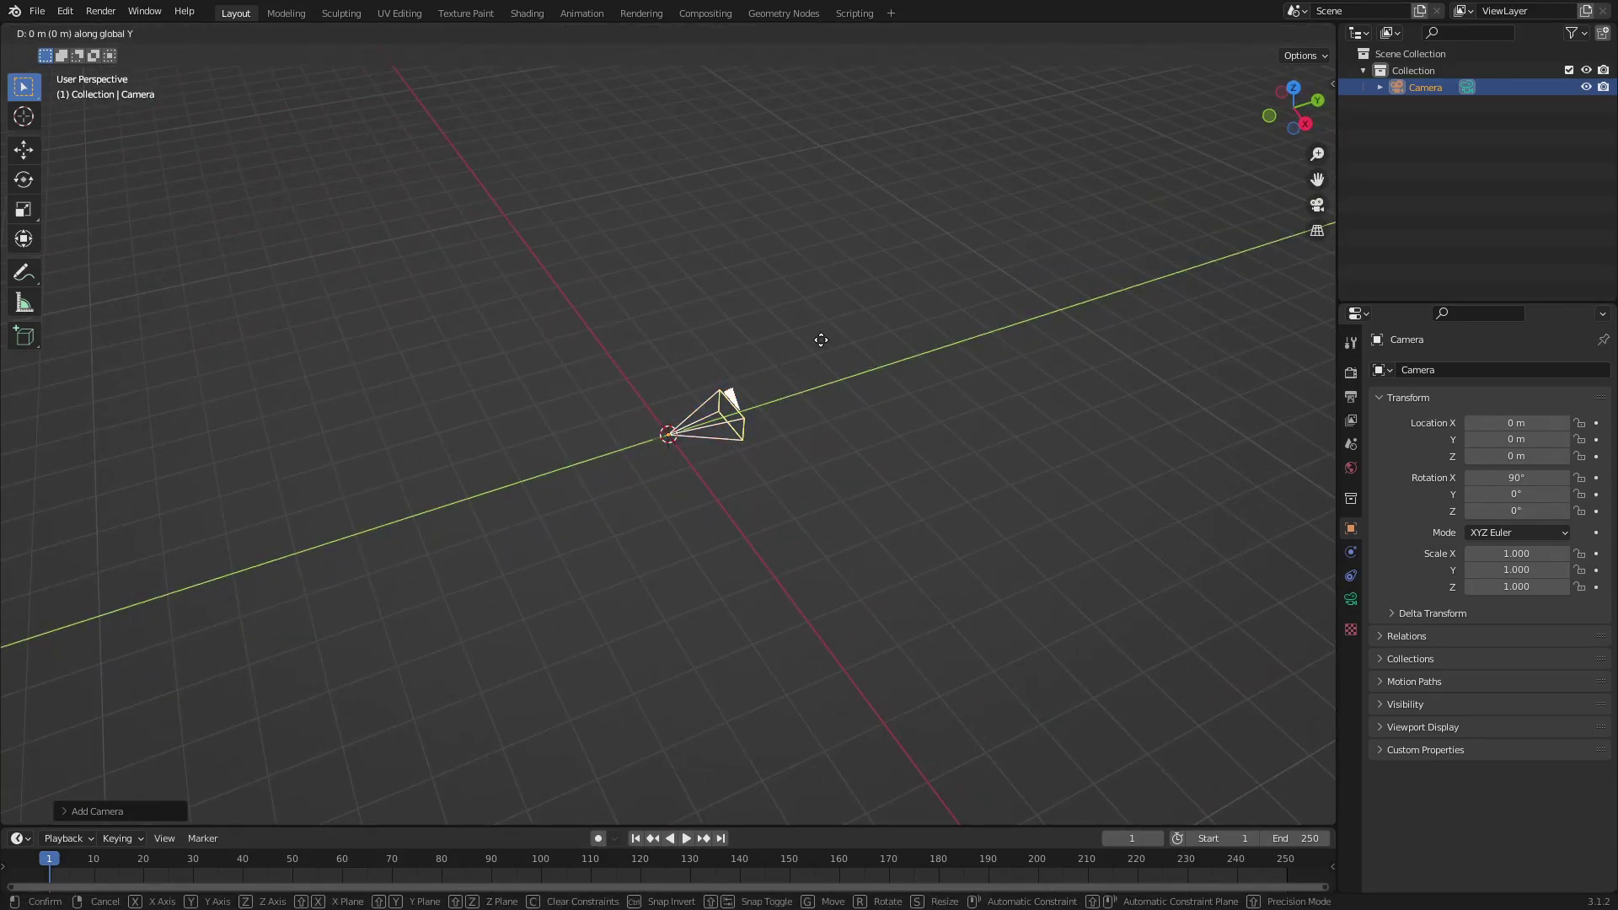
{"action": "left_click", "coordinate": [191, 580]}
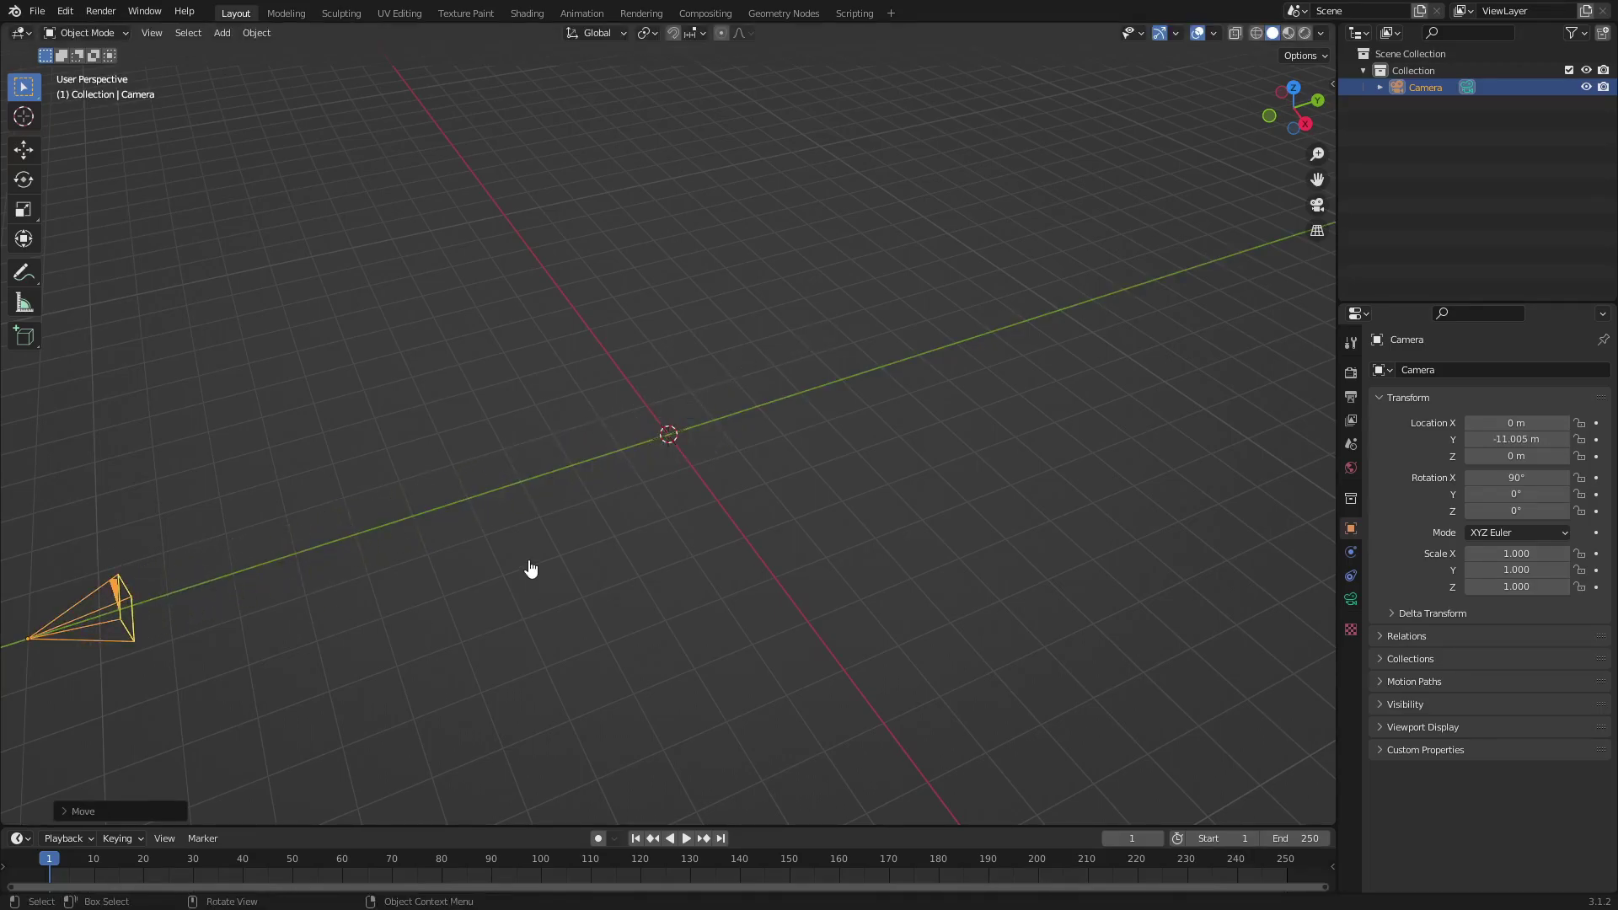
{"action": "key", "text": "KP_0"}
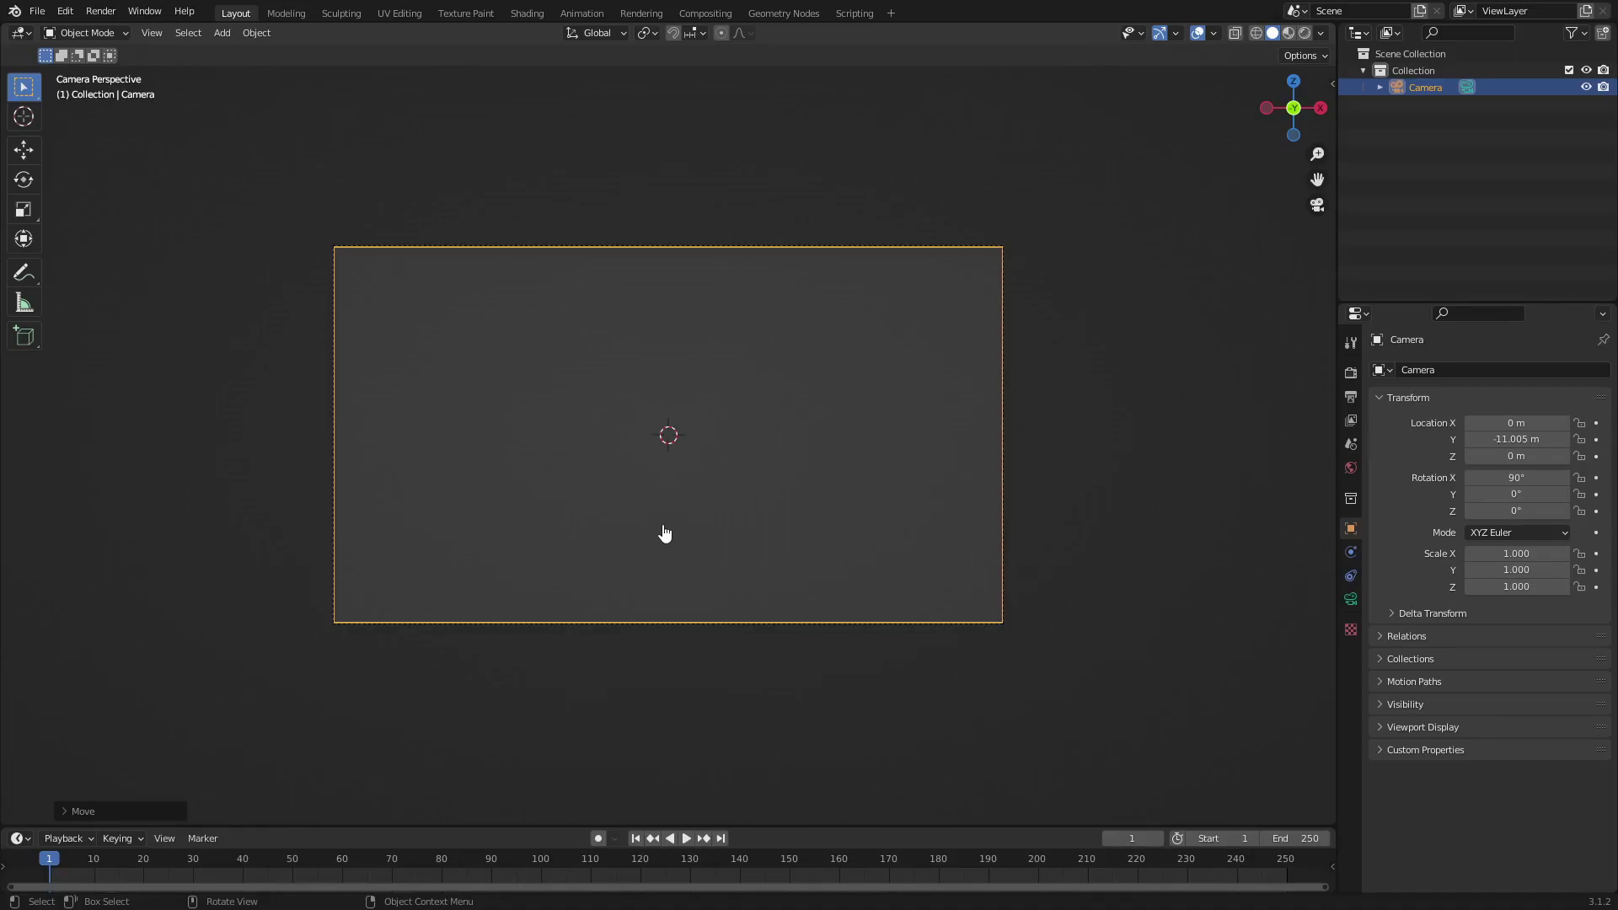
{"action": "scroll", "coordinate": [665, 533], "scroll_direction": "up", "scroll_amount": 2}
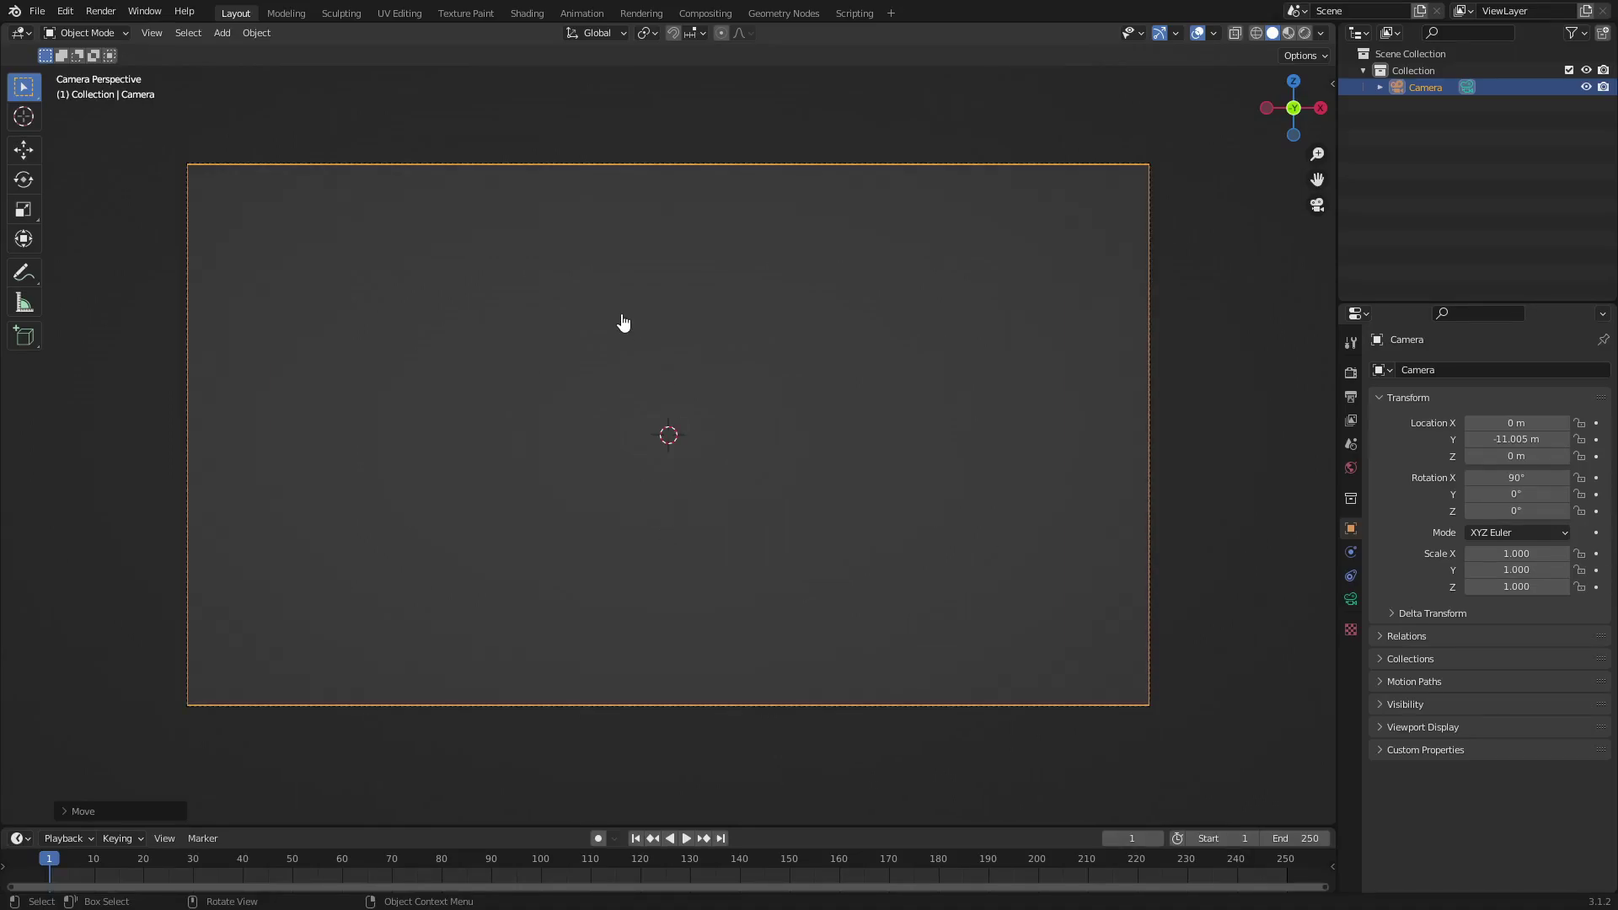
{"action": "key", "text": "shift+a"}
{"action": "mouse_move", "coordinate": [560, 68]}
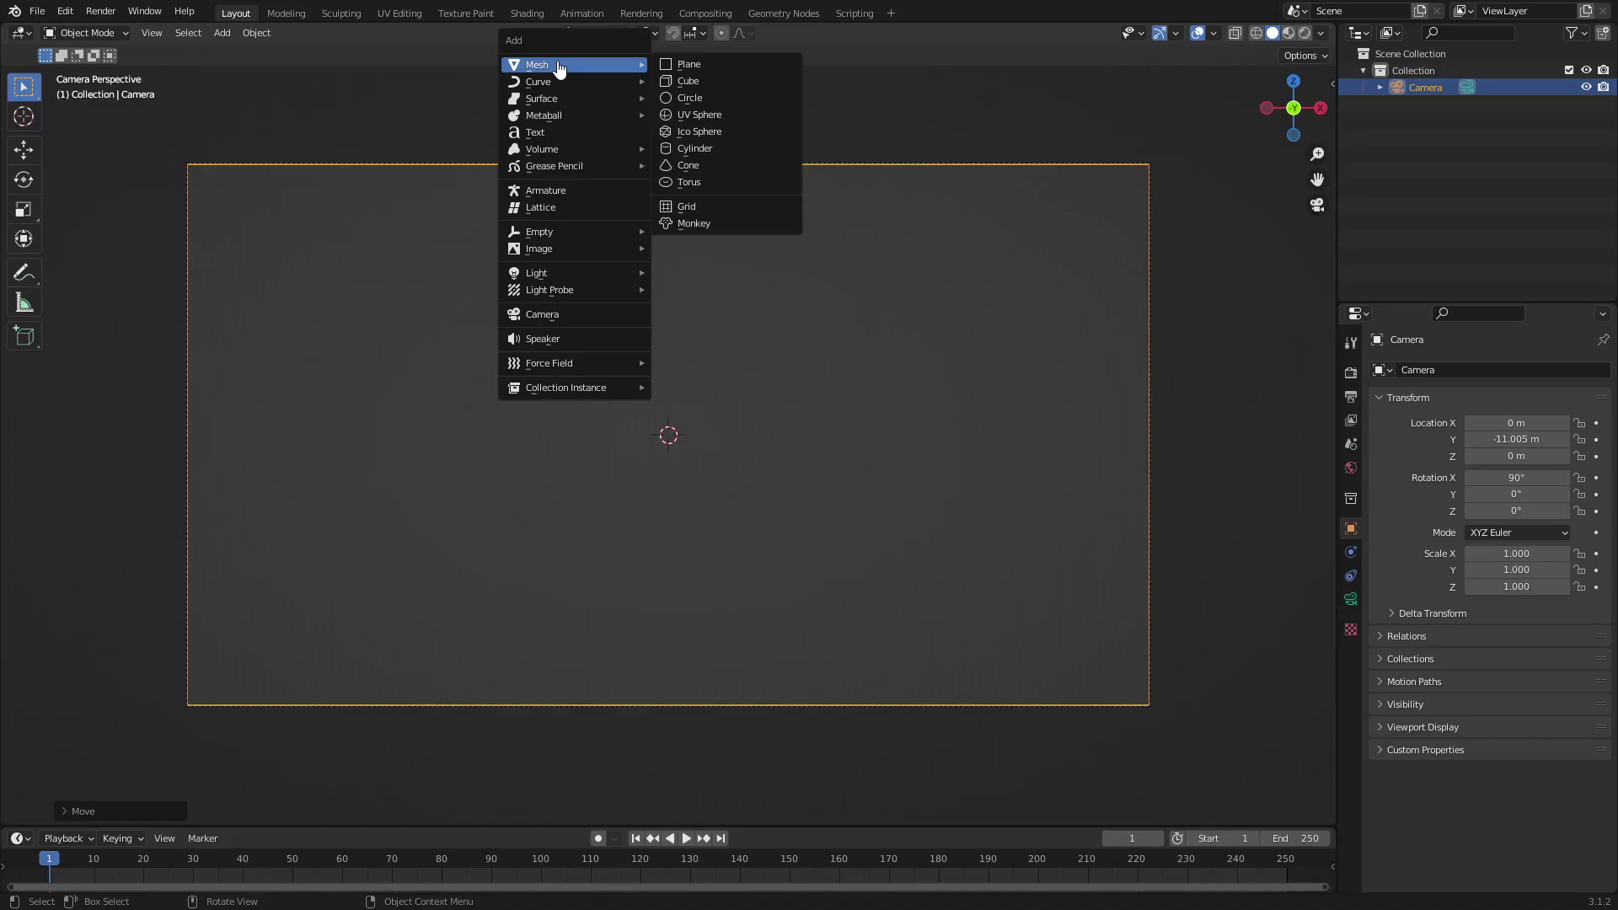
Step: Add a plane and rotate it 90° about X with rx90
{"action": "left_click", "coordinate": [700, 67]}
{"action": "type", "text": "r"}
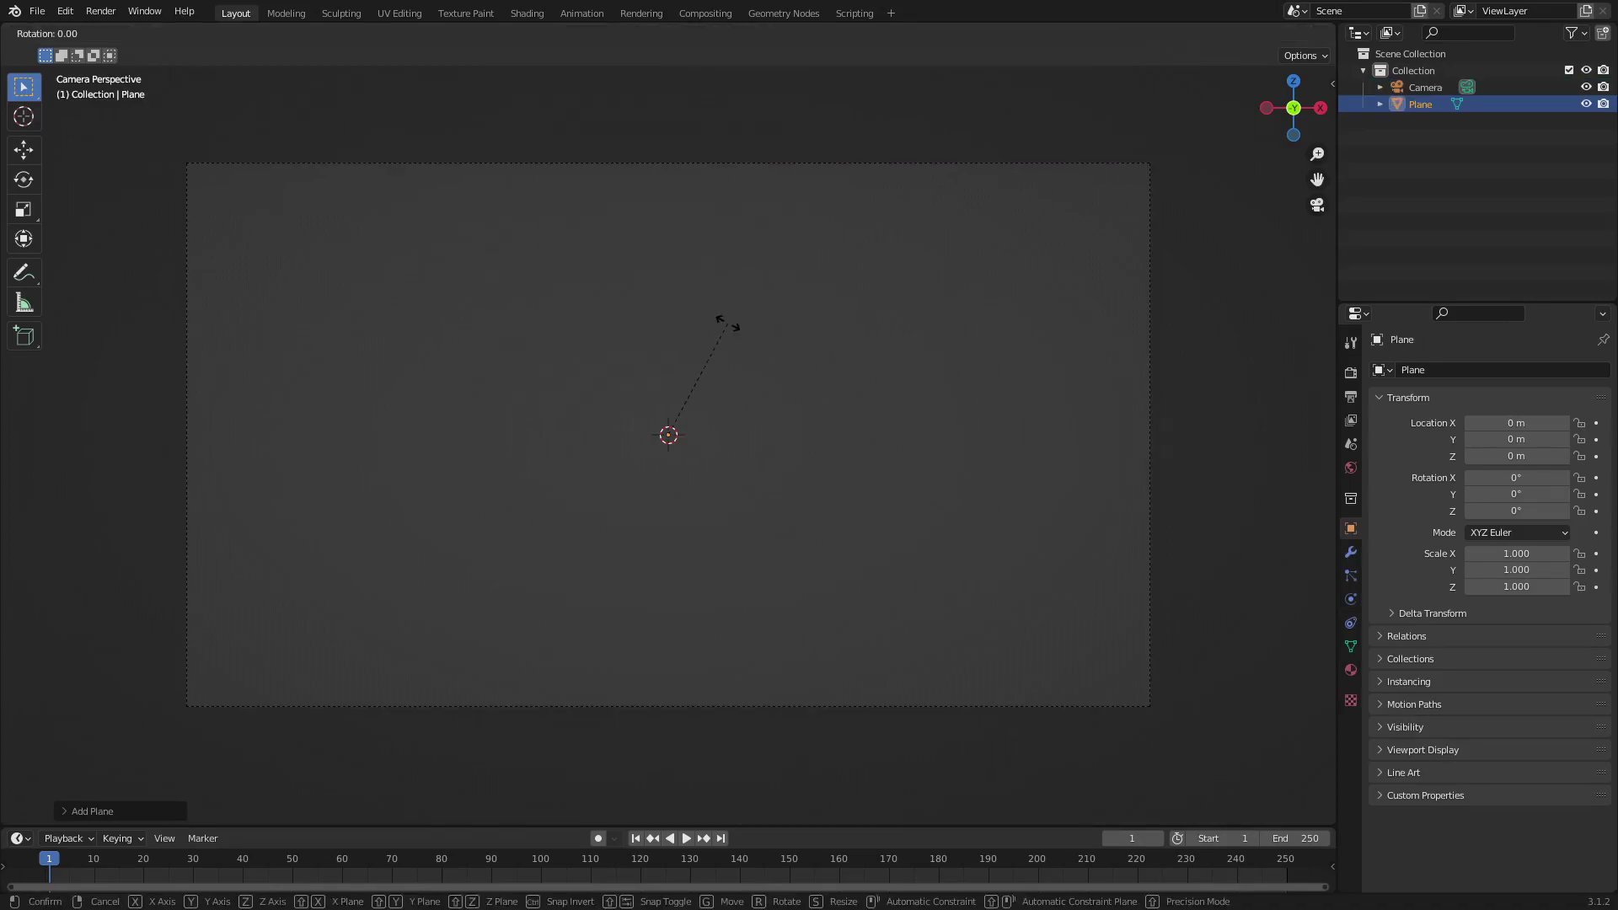
{"action": "type", "text": "x"}
{"action": "type", "text": "90"}
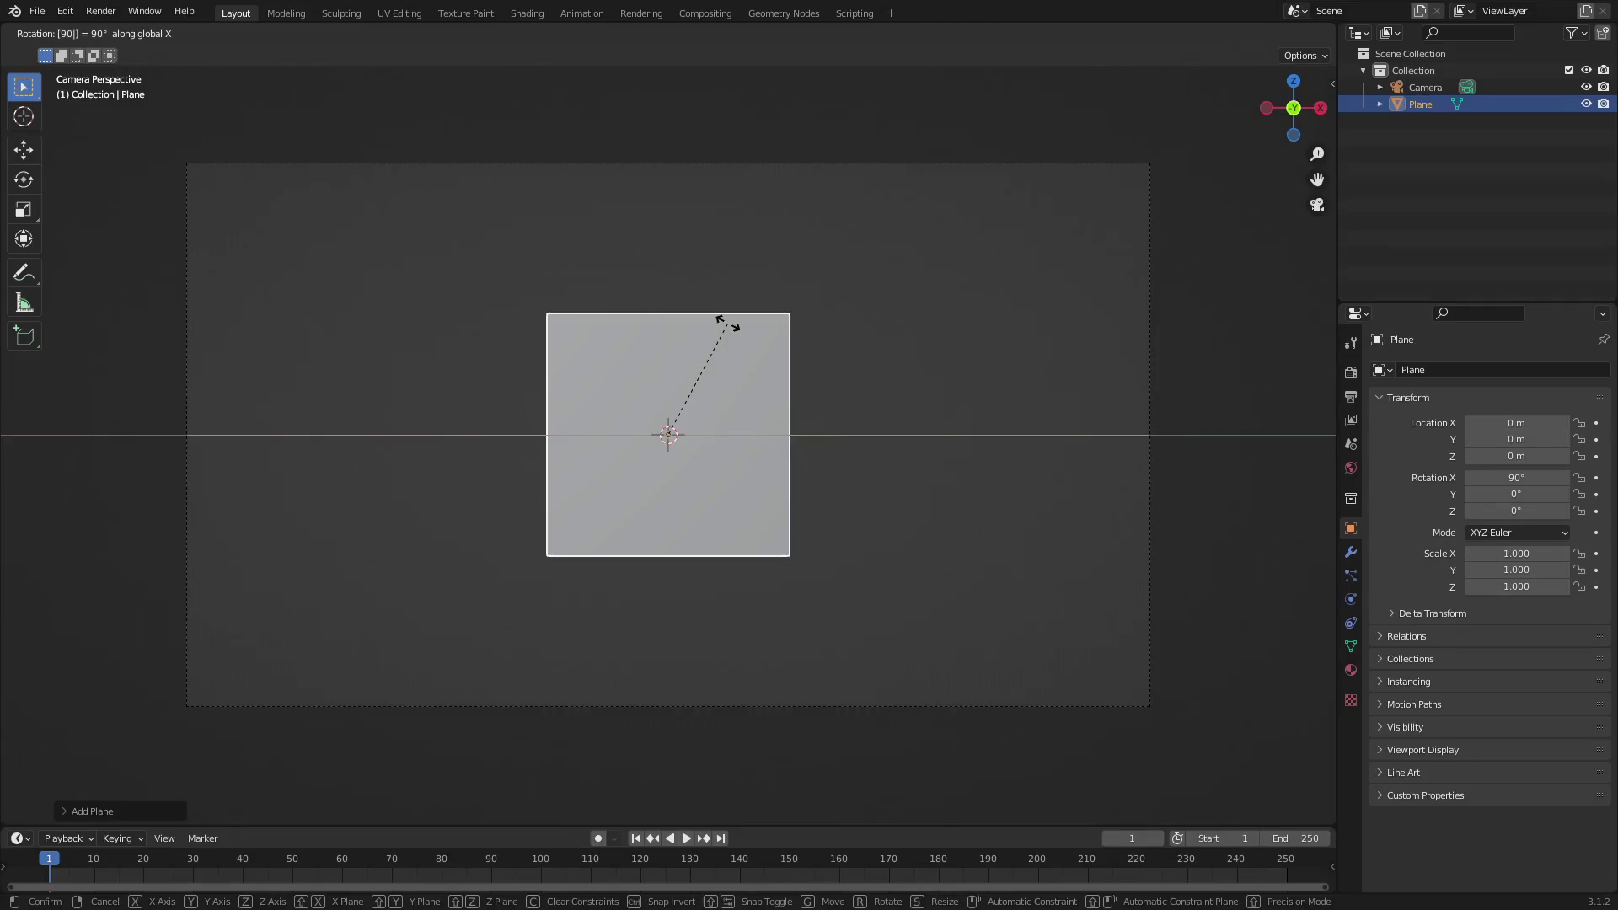
{"action": "key", "text": "Return"}
{"action": "scroll", "coordinate": [765, 374], "scroll_direction": "down", "scroll_amount": 3}
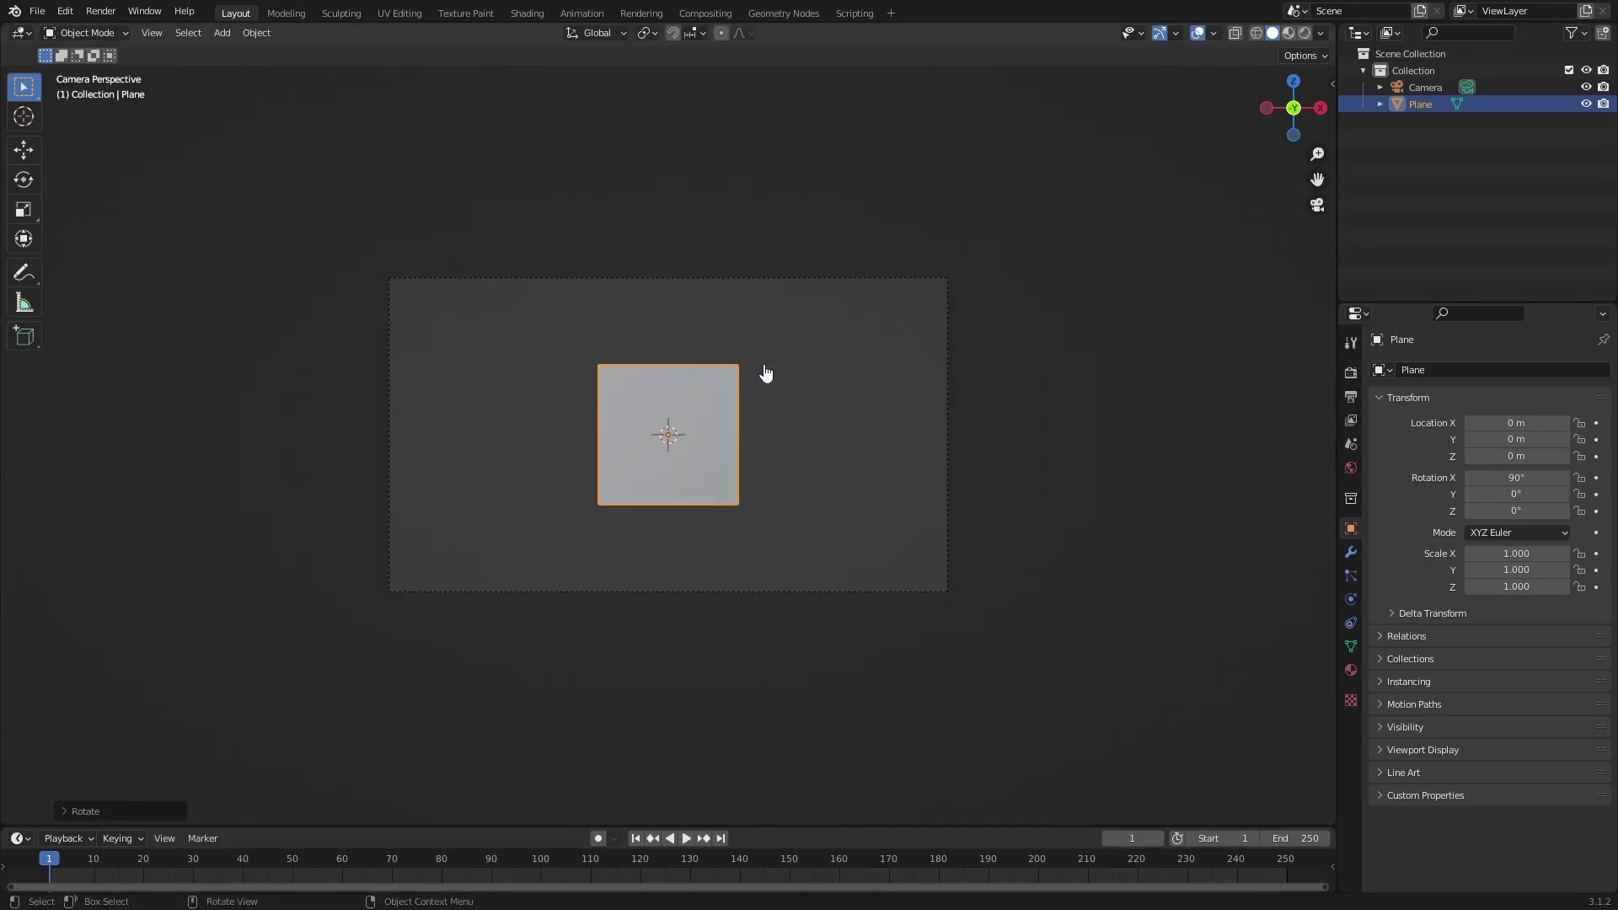
Step: Scale the plane uniformly to 2.416, then stretch X to 4.166 to fill the camera frame
{"action": "key", "text": "s"}
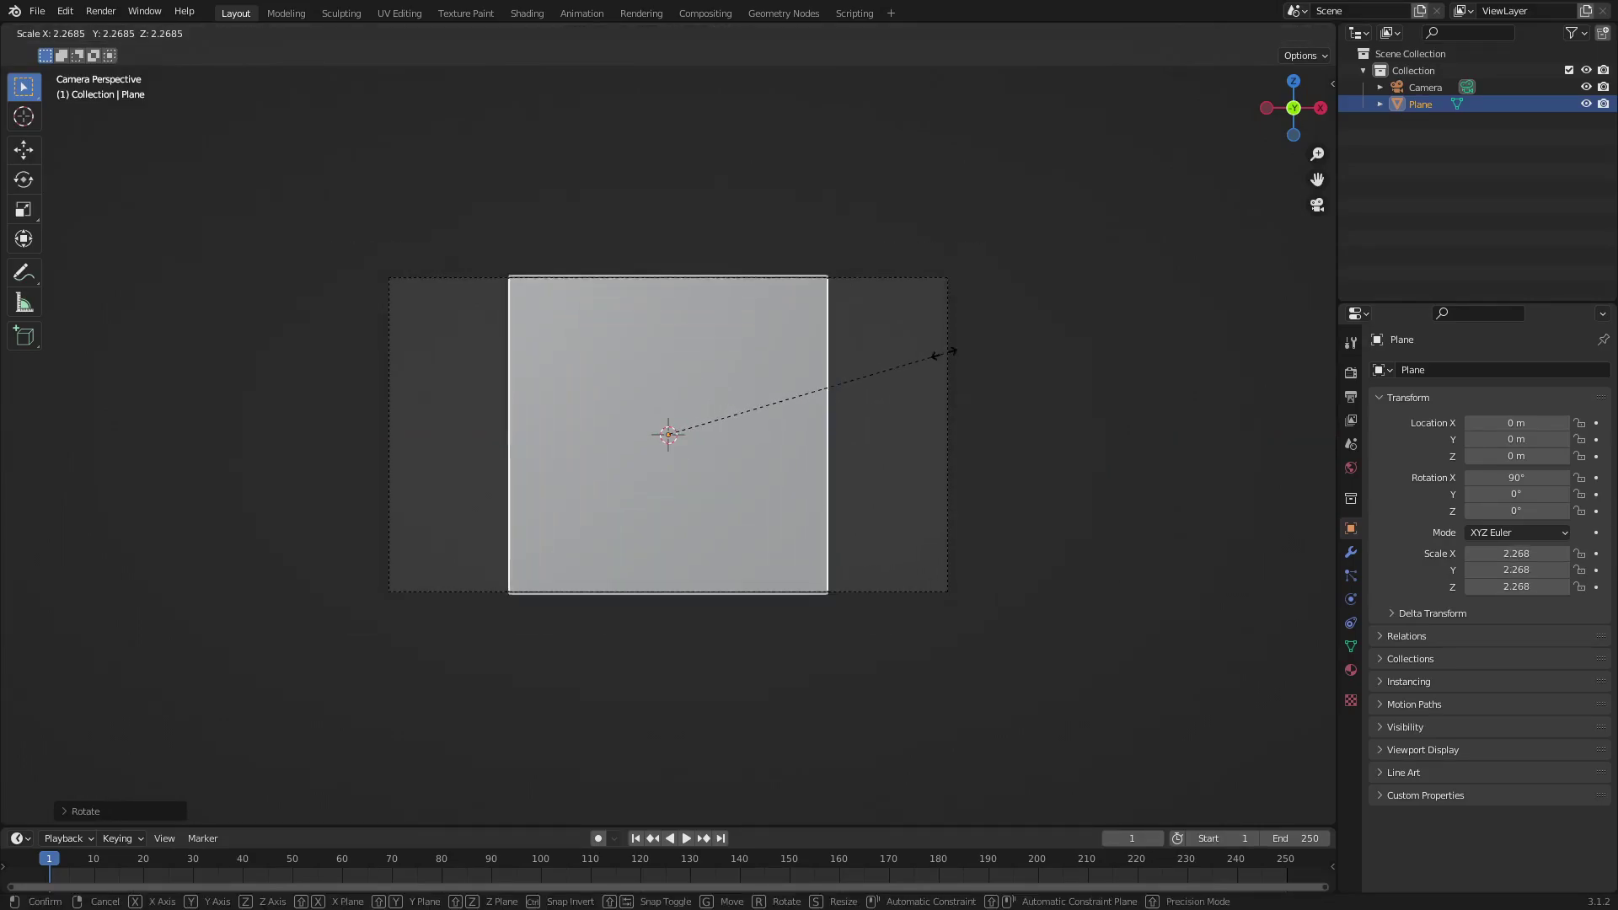
{"action": "left_click", "coordinate": [963, 353]}
{"action": "key", "text": "s"}
{"action": "key", "text": "x"}
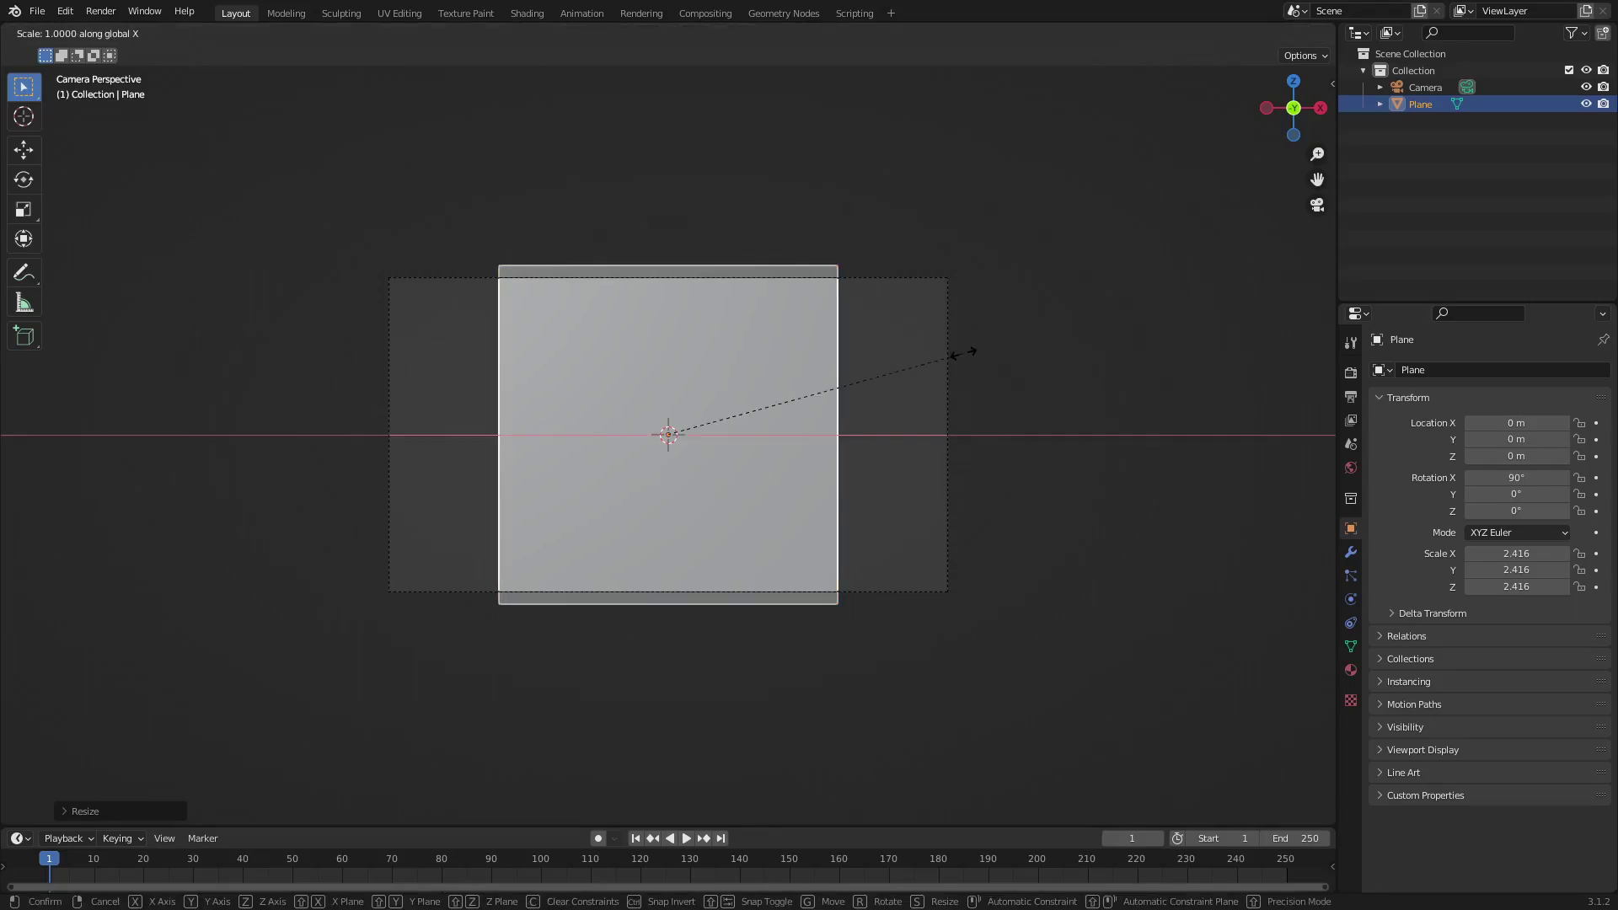
{"action": "left_click", "coordinate": [1193, 384]}
{"action": "scroll", "coordinate": [1030, 469], "scroll_direction": "up", "scroll_amount": 2}
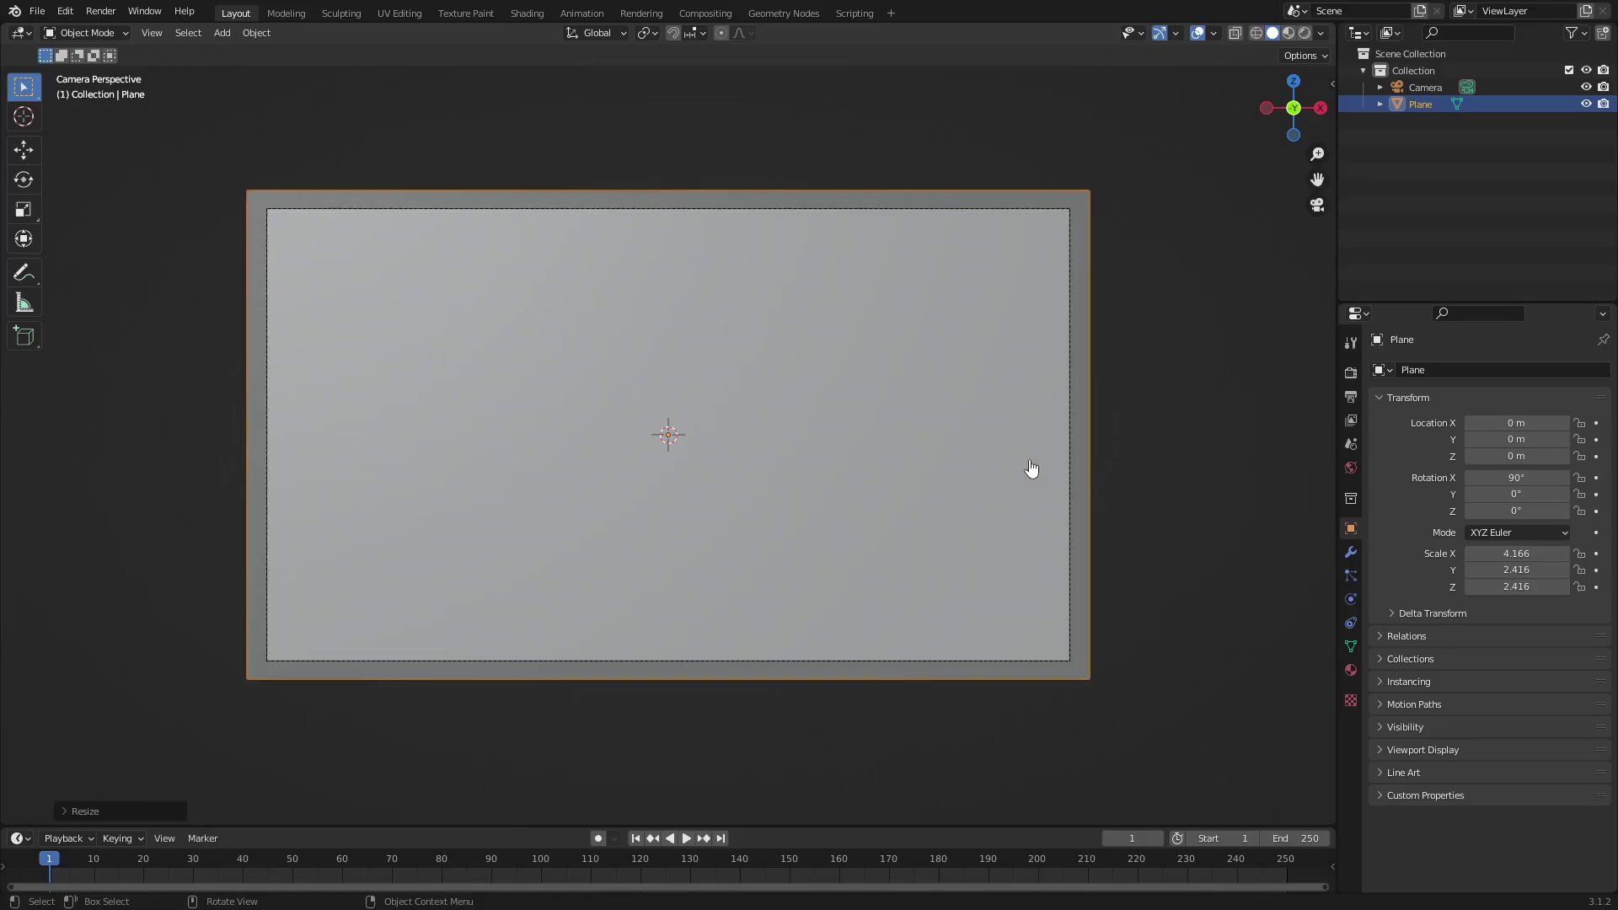
{"action": "middle_click_drag", "start_coordinate": [1029, 469], "coordinate": [682, 504]}
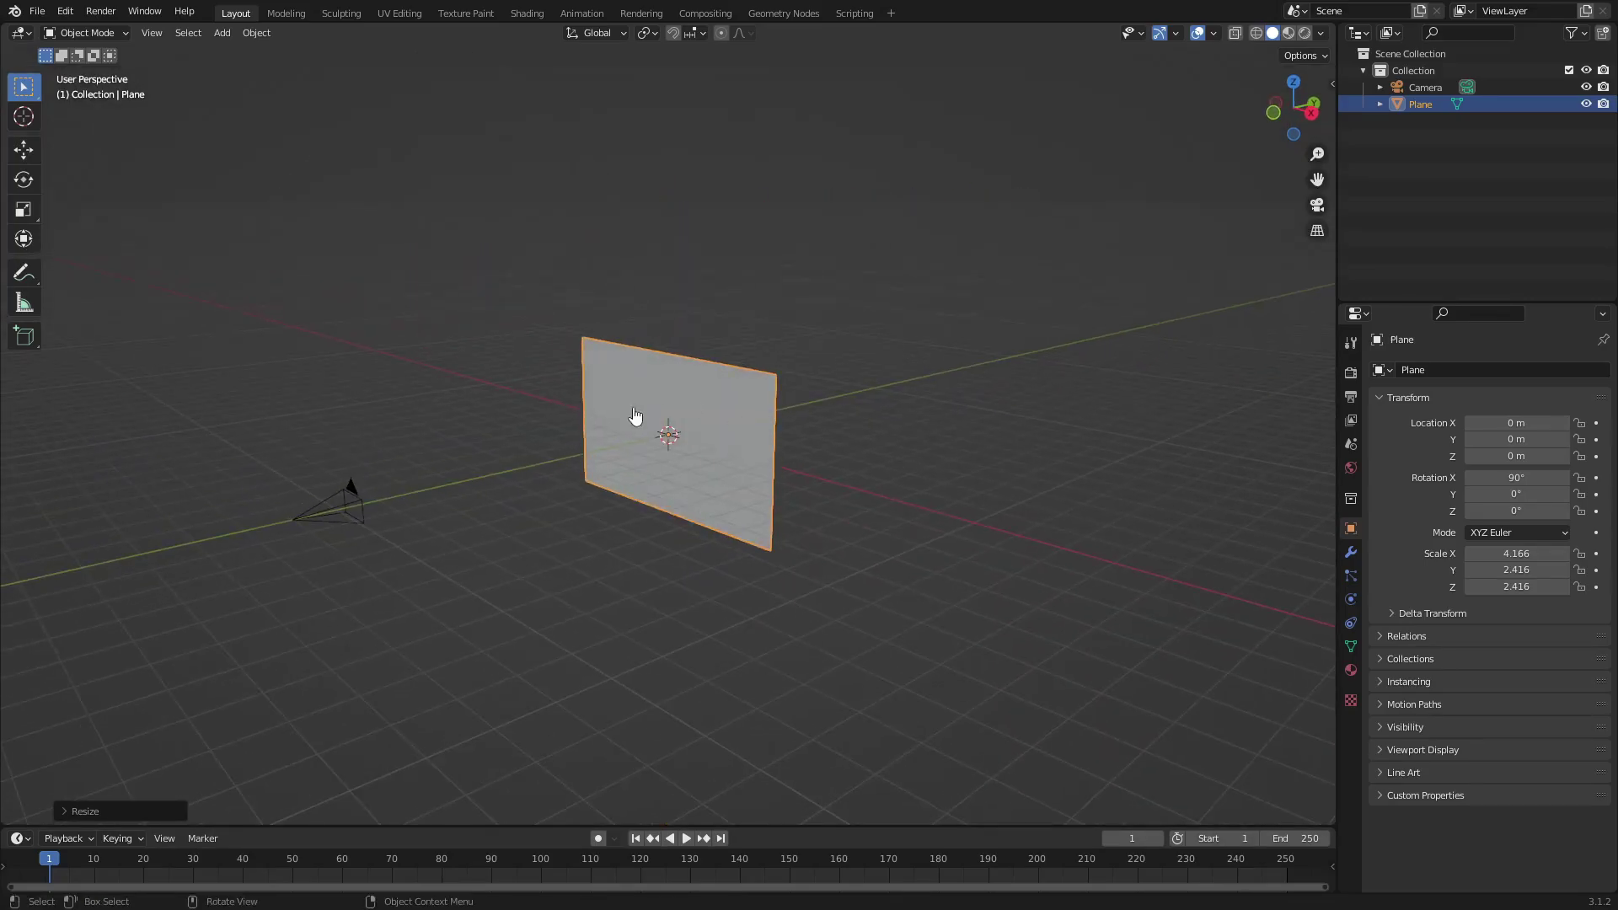
{"action": "key", "text": "KP_0"}
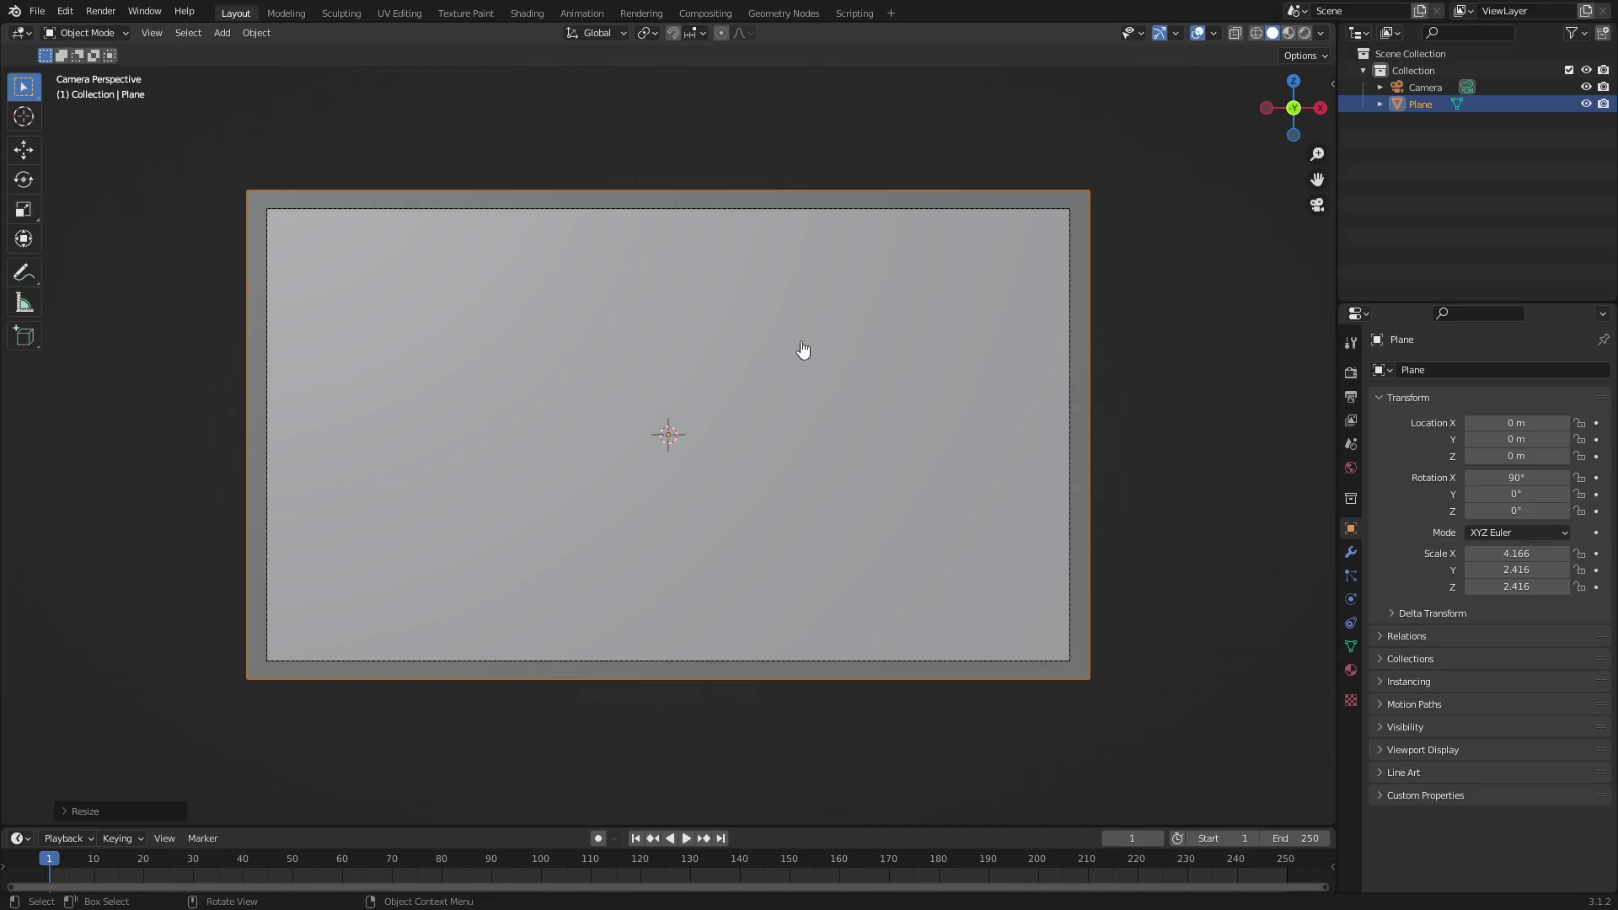
Step: In Rendered shading, assign the existing Material to the plane with a yellow-orange Base Color
{"action": "left_click", "coordinate": [1305, 35]}
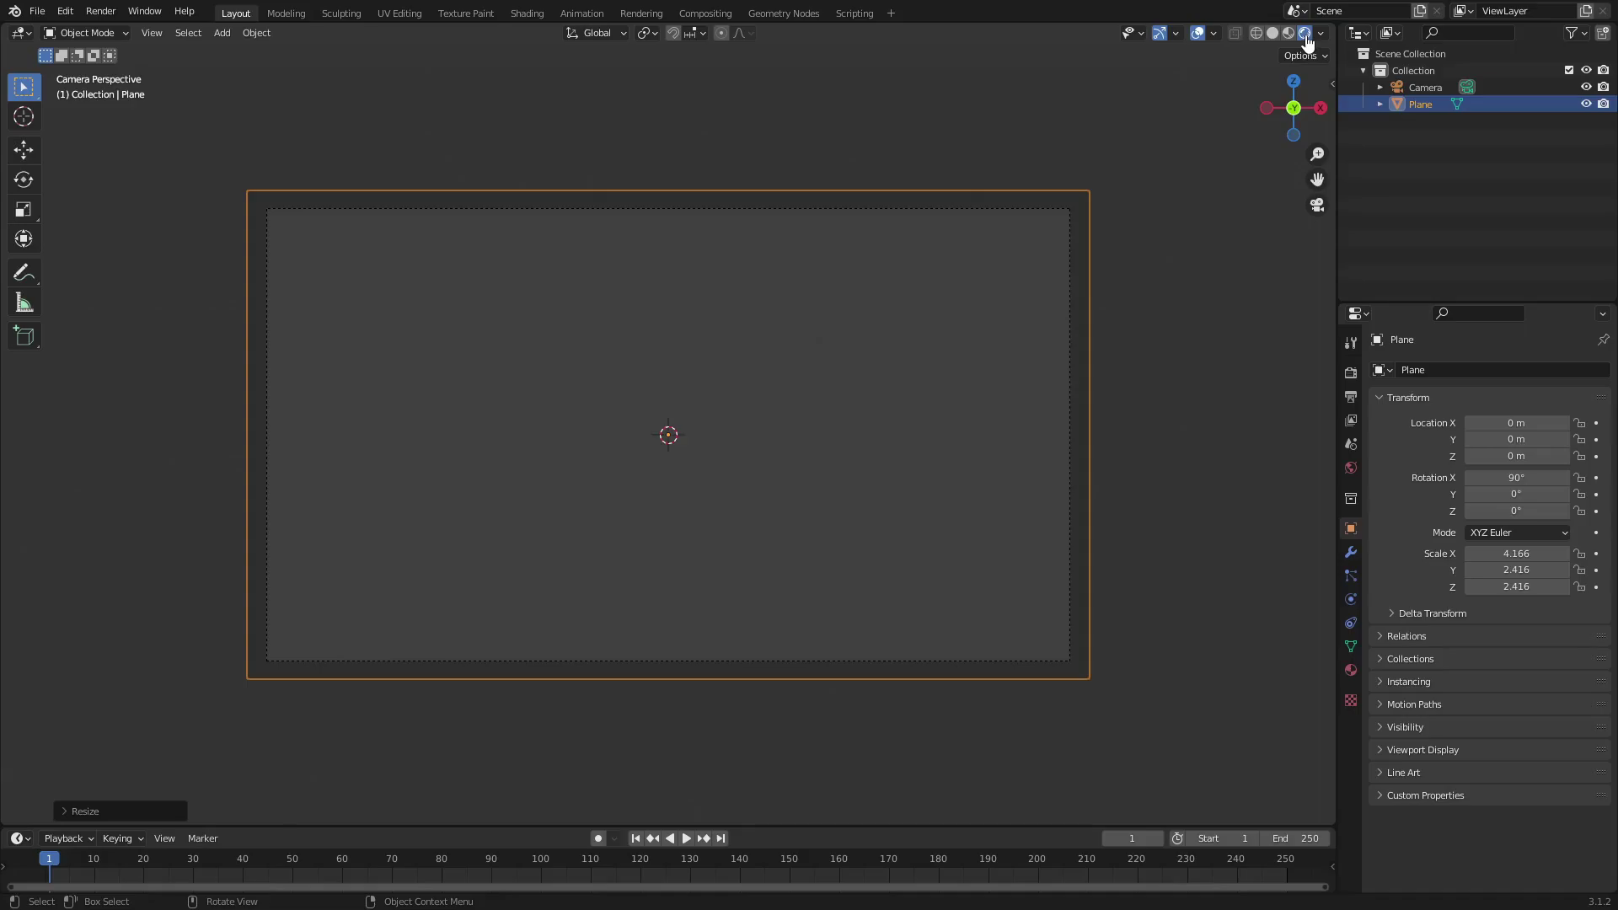
{"action": "left_click", "coordinate": [1351, 672]}
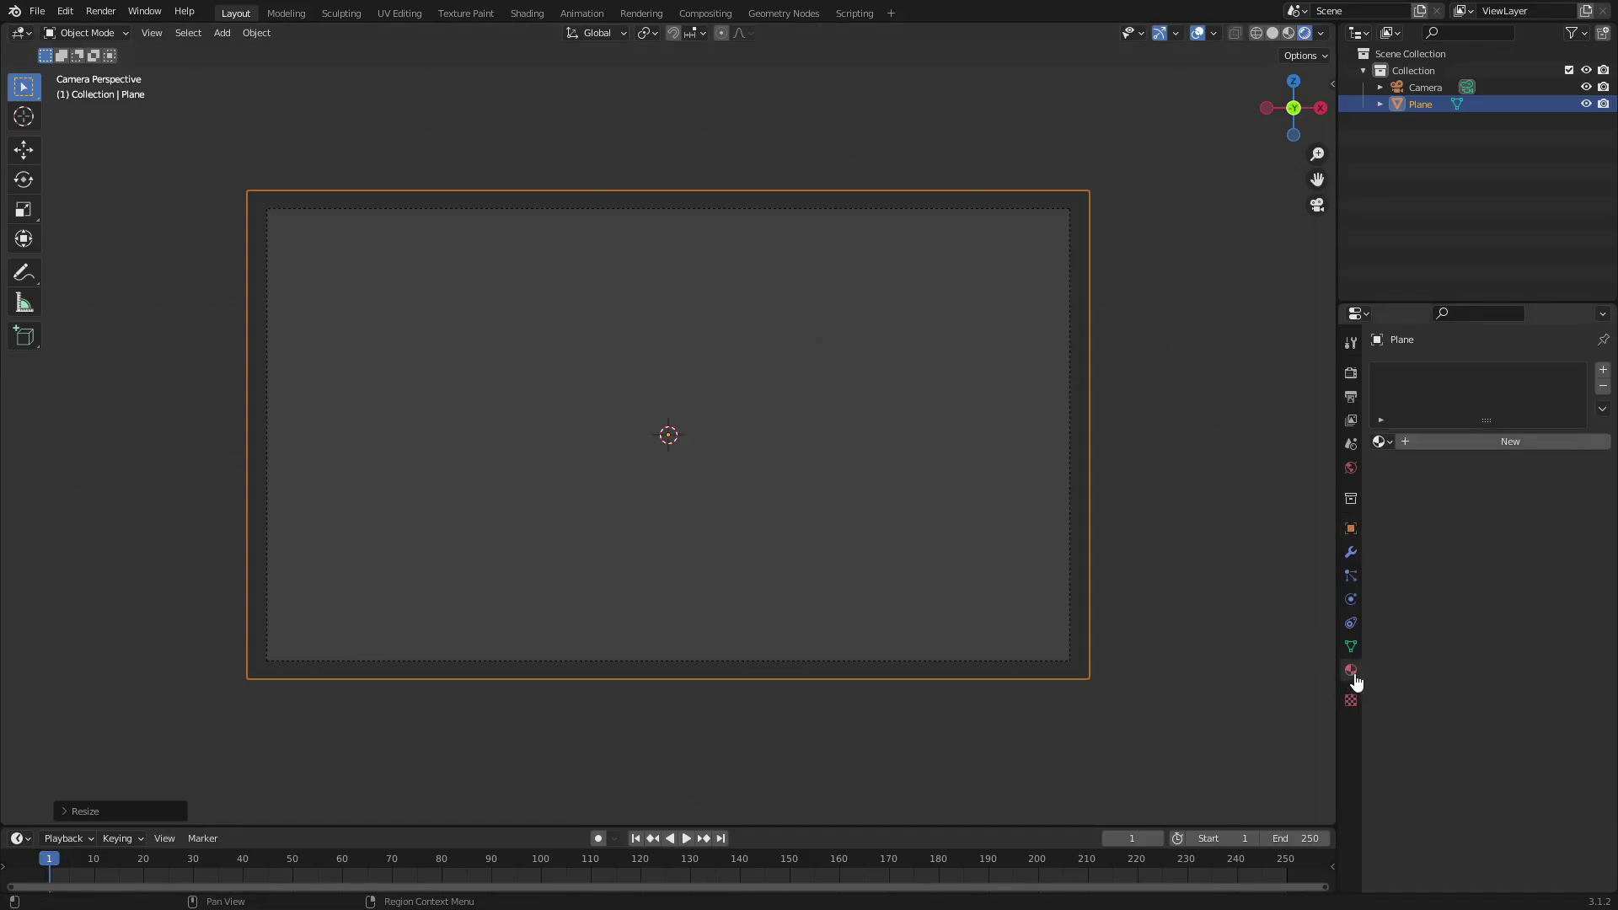
{"action": "left_click", "coordinate": [1381, 442]}
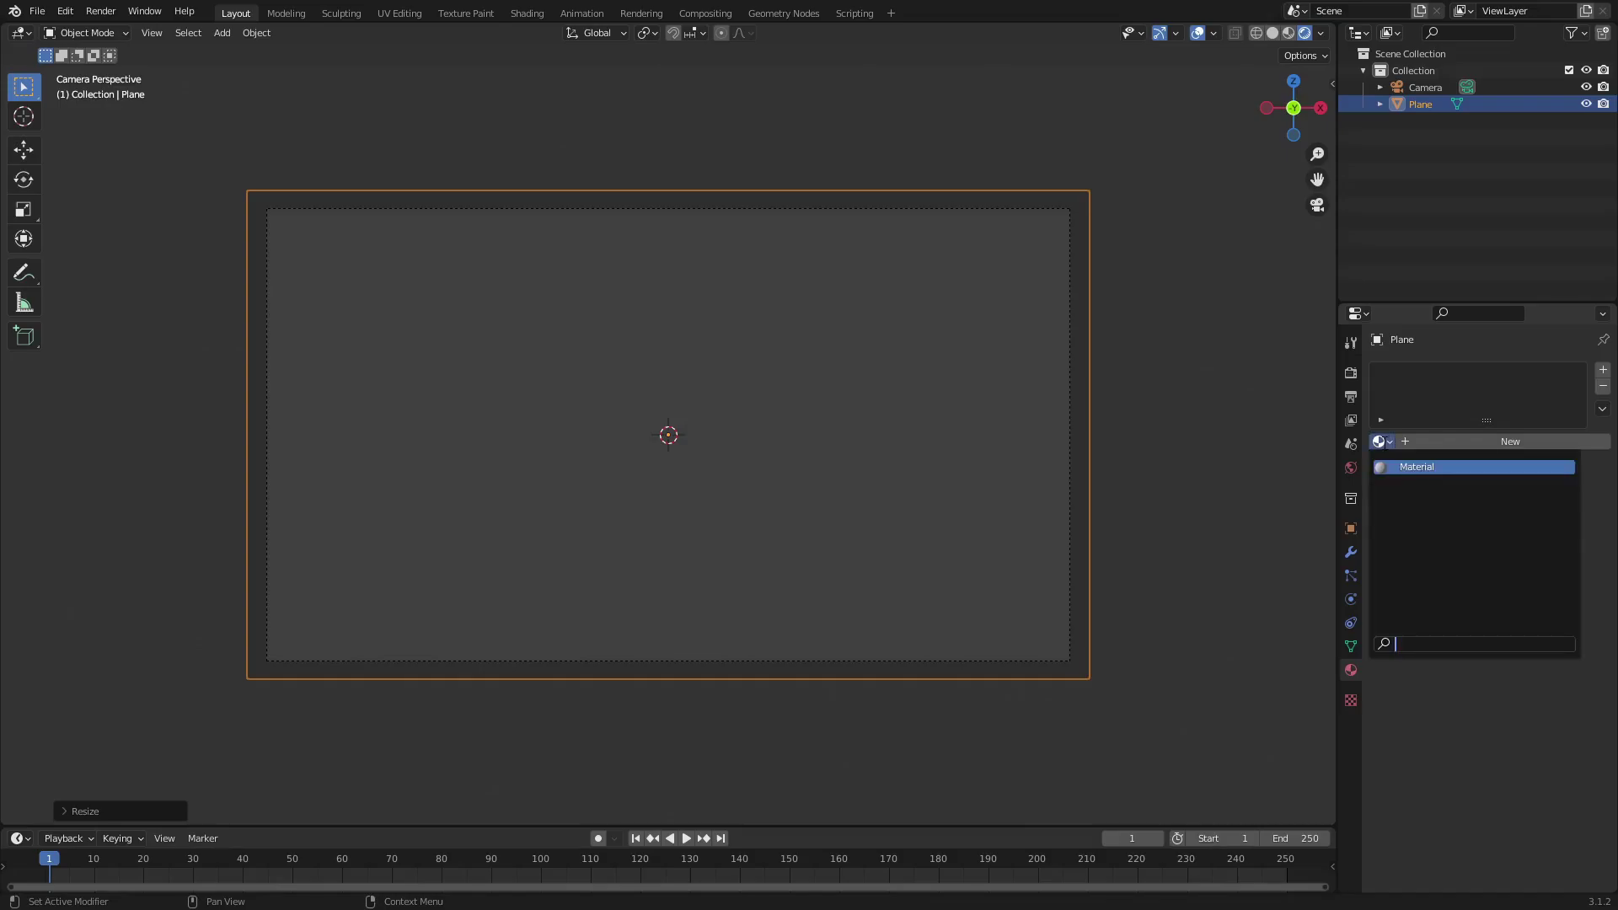
{"action": "left_click", "coordinate": [1416, 467]}
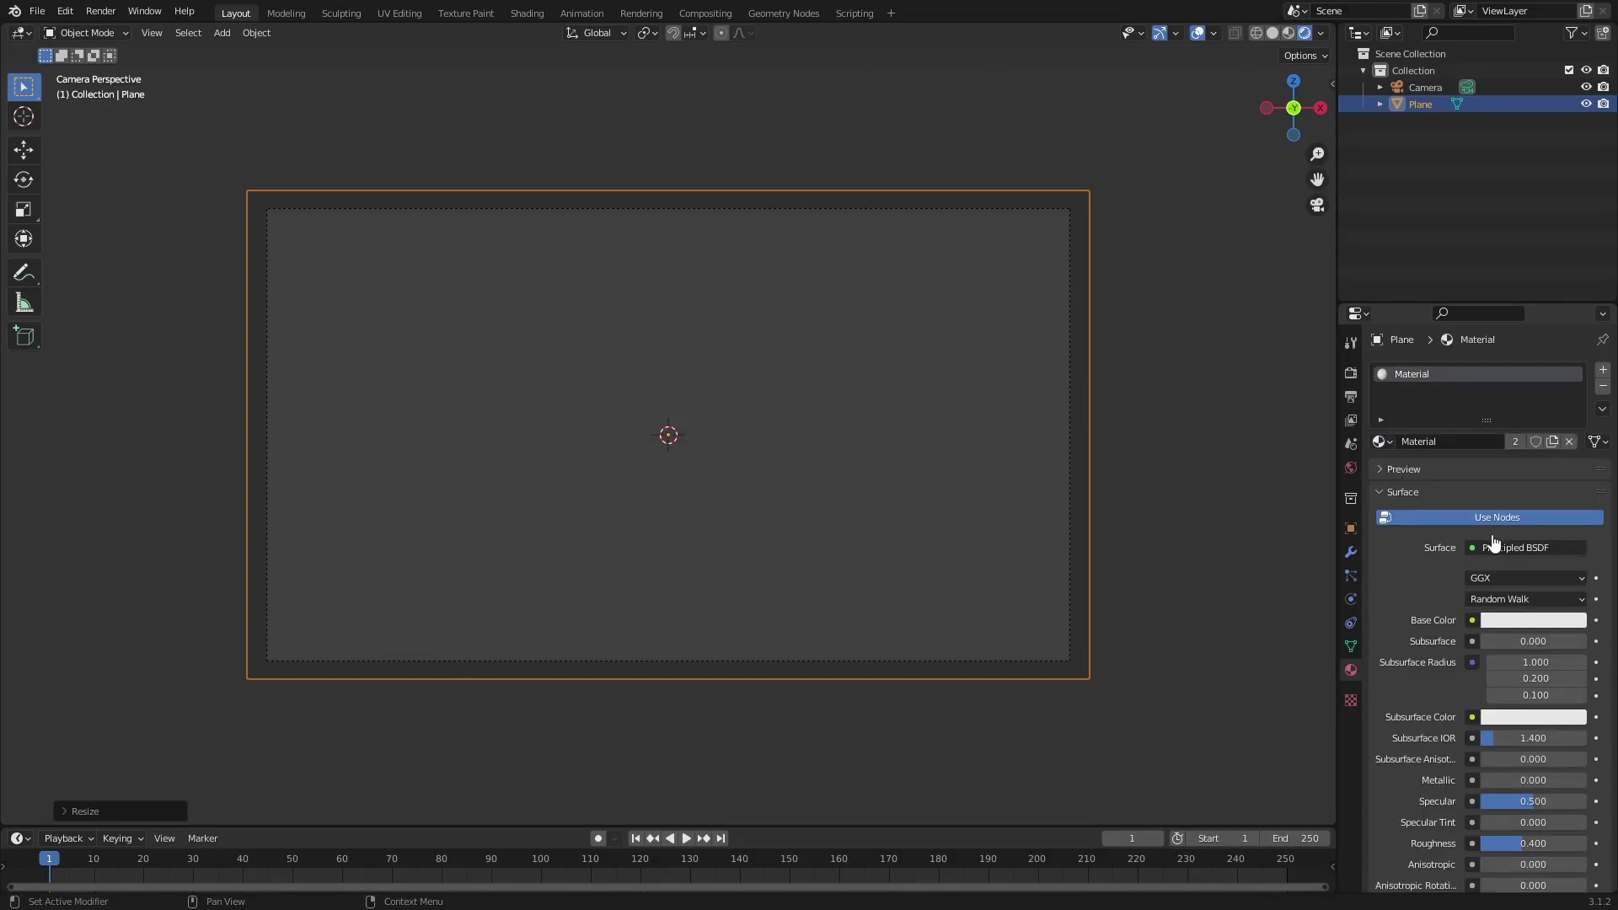
{"action": "left_click", "coordinate": [1538, 621]}
{"action": "left_click_drag", "start_coordinate": [1458, 481], "coordinate": [1476, 466]}
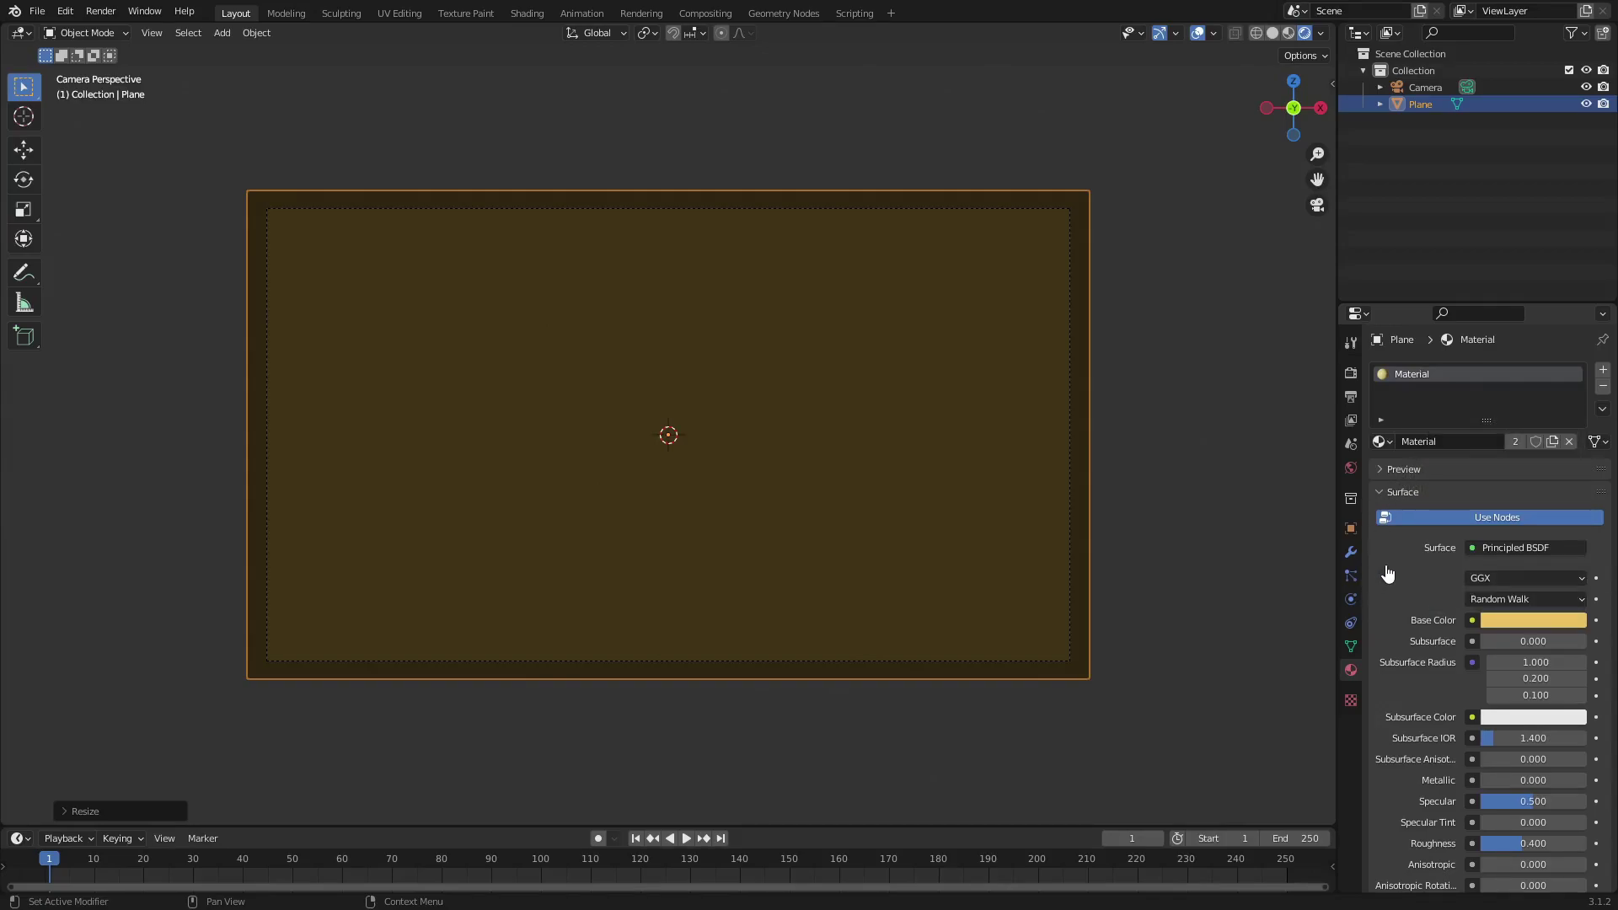
Step: Brighten the world background to neutral grey (value 0.638), then view the output settings
{"action": "left_click", "coordinate": [1350, 470]}
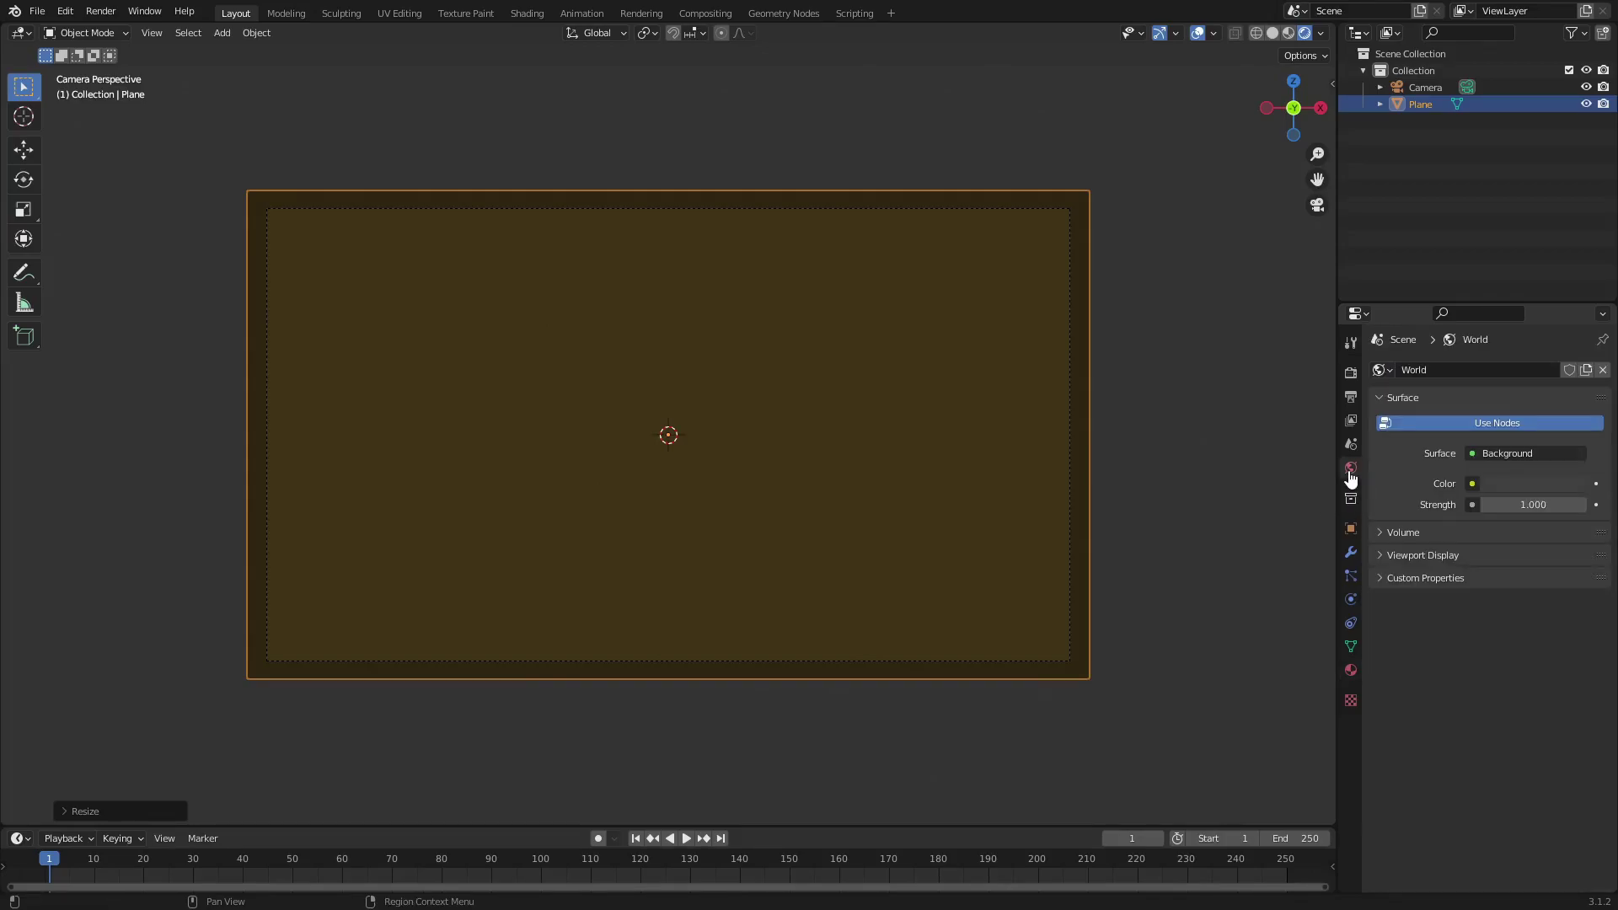
{"action": "left_click", "coordinate": [1521, 493]}
{"action": "left_click_drag", "start_coordinate": [1572, 354], "coordinate": [1573, 262]}
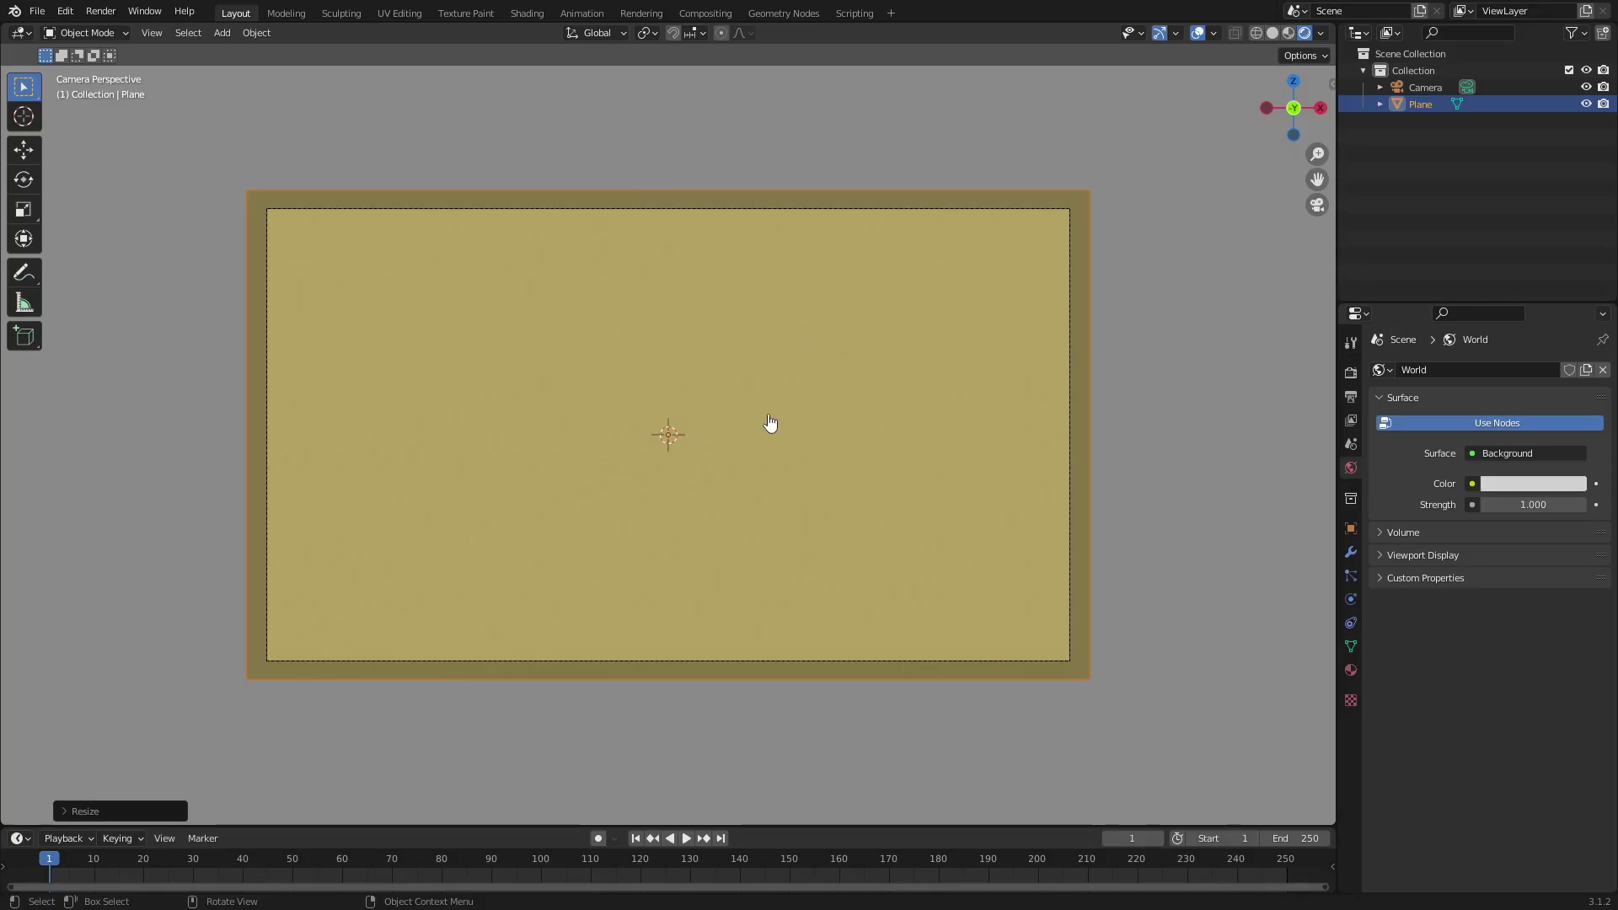
{"action": "left_click", "coordinate": [1352, 399]}
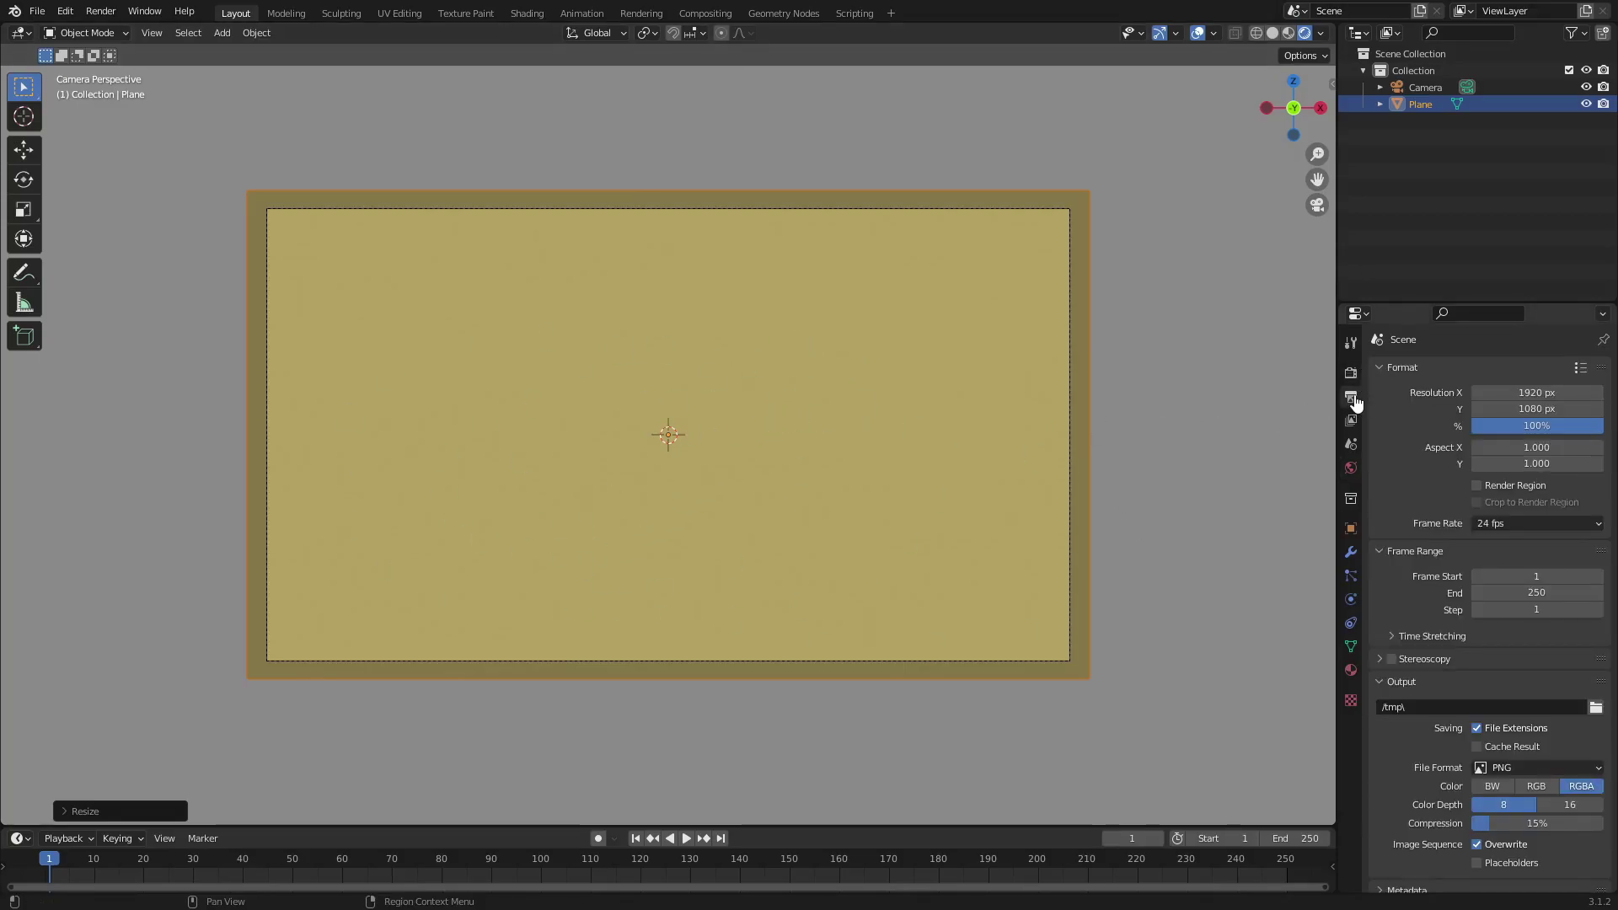
Step: Change the Color Management view transform from Filmic to Standard
{"action": "scroll", "coordinate": [1492, 809], "scroll_direction": "down", "scroll_amount": 1}
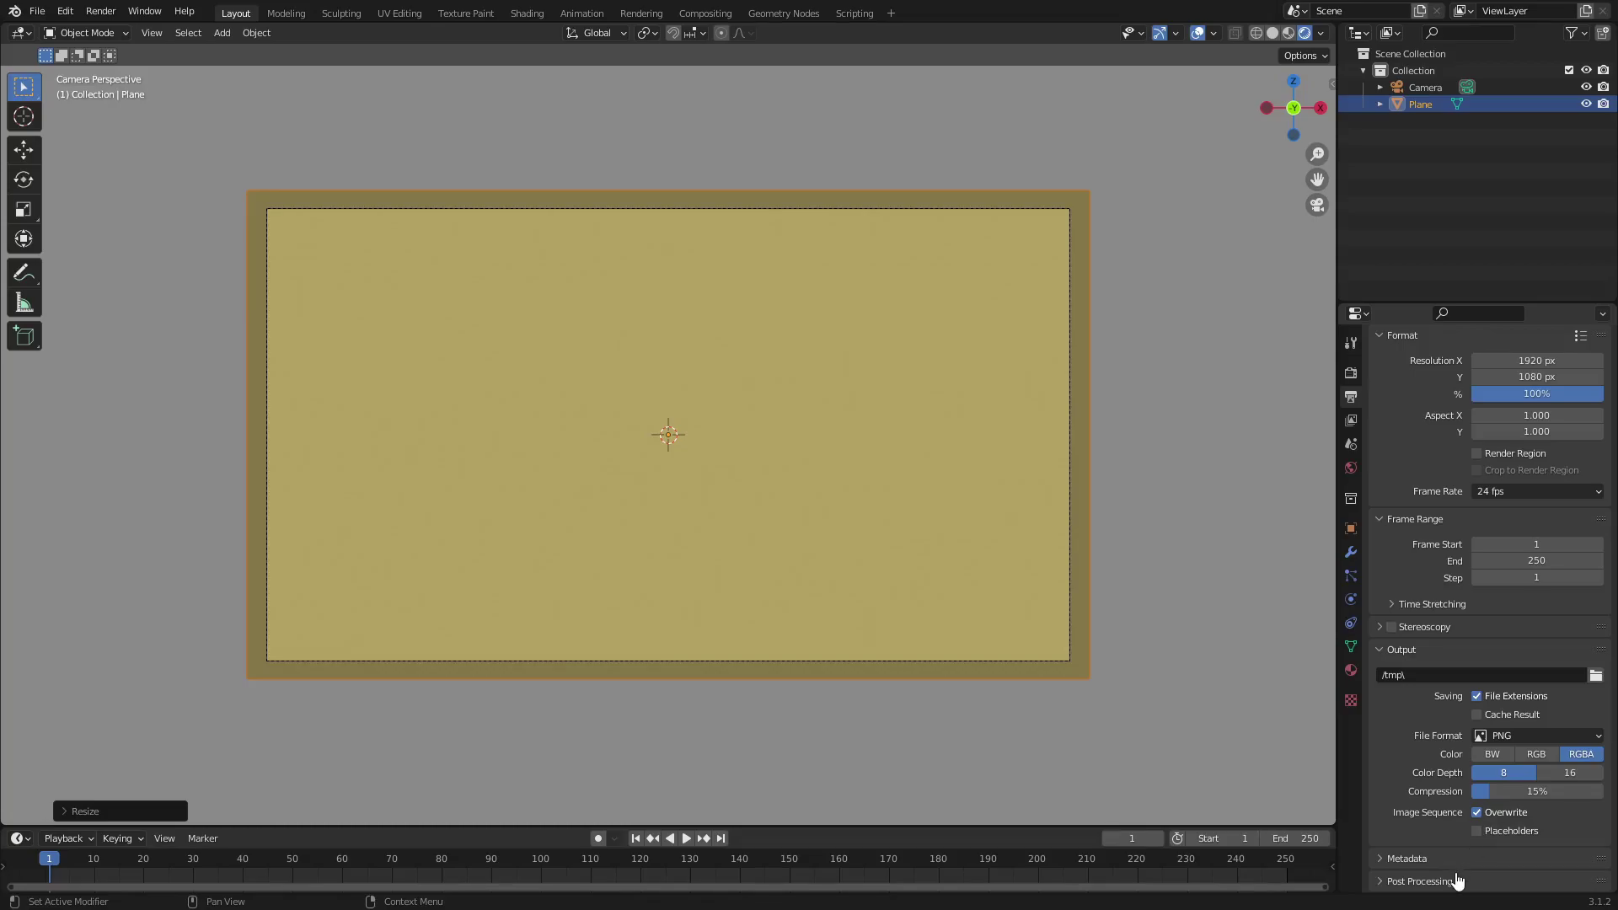
{"action": "left_click", "coordinate": [1351, 372]}
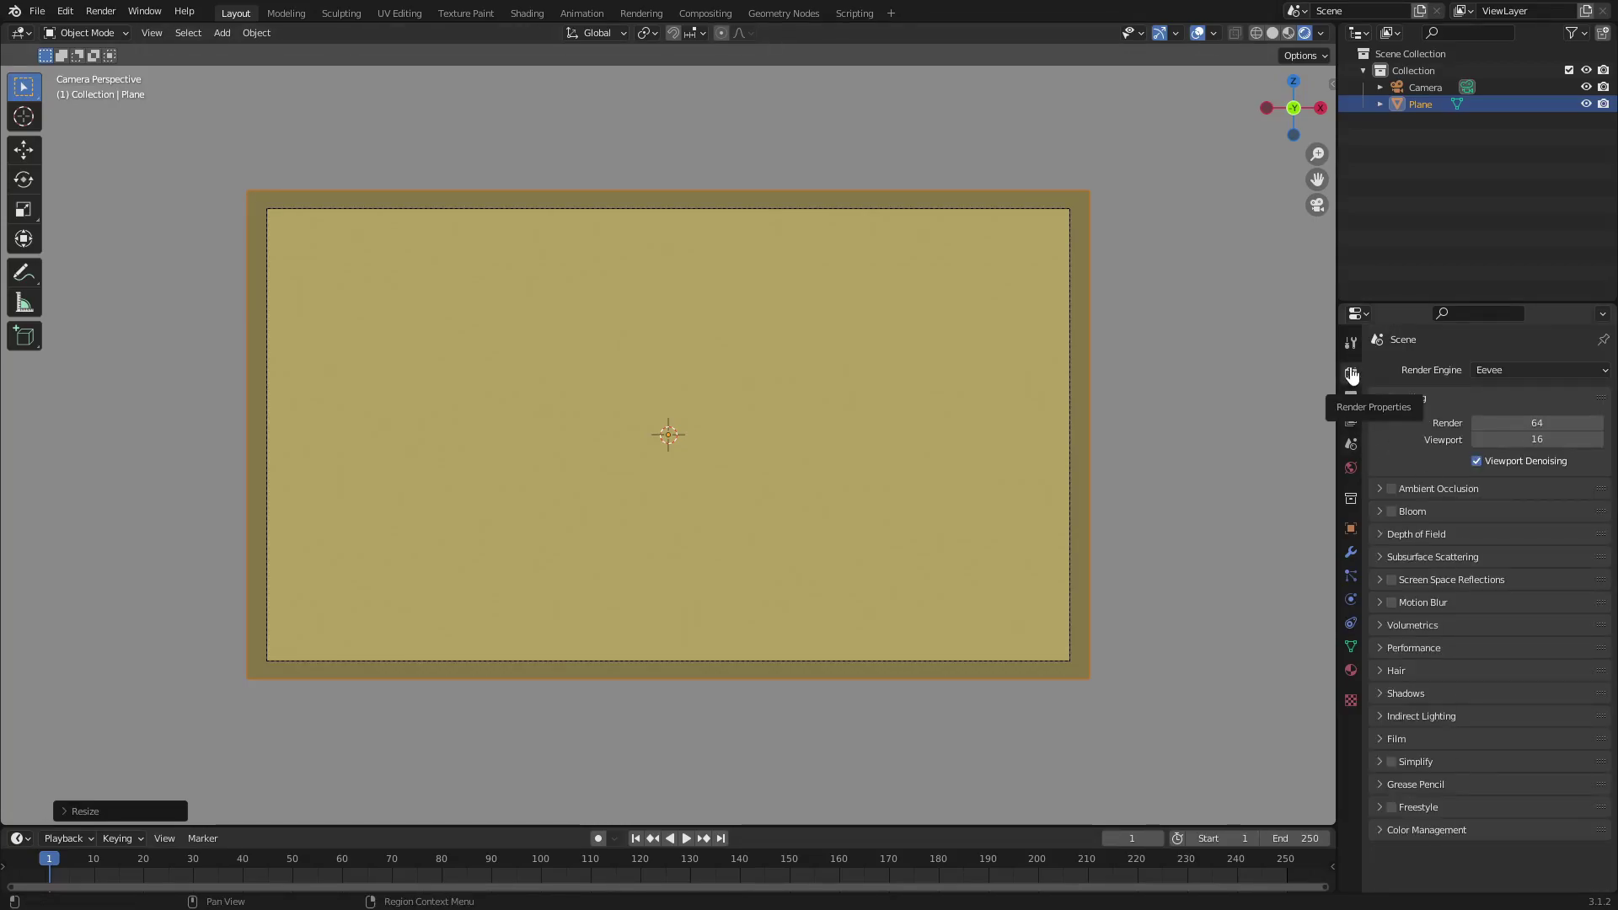
{"action": "left_click", "coordinate": [1409, 830]}
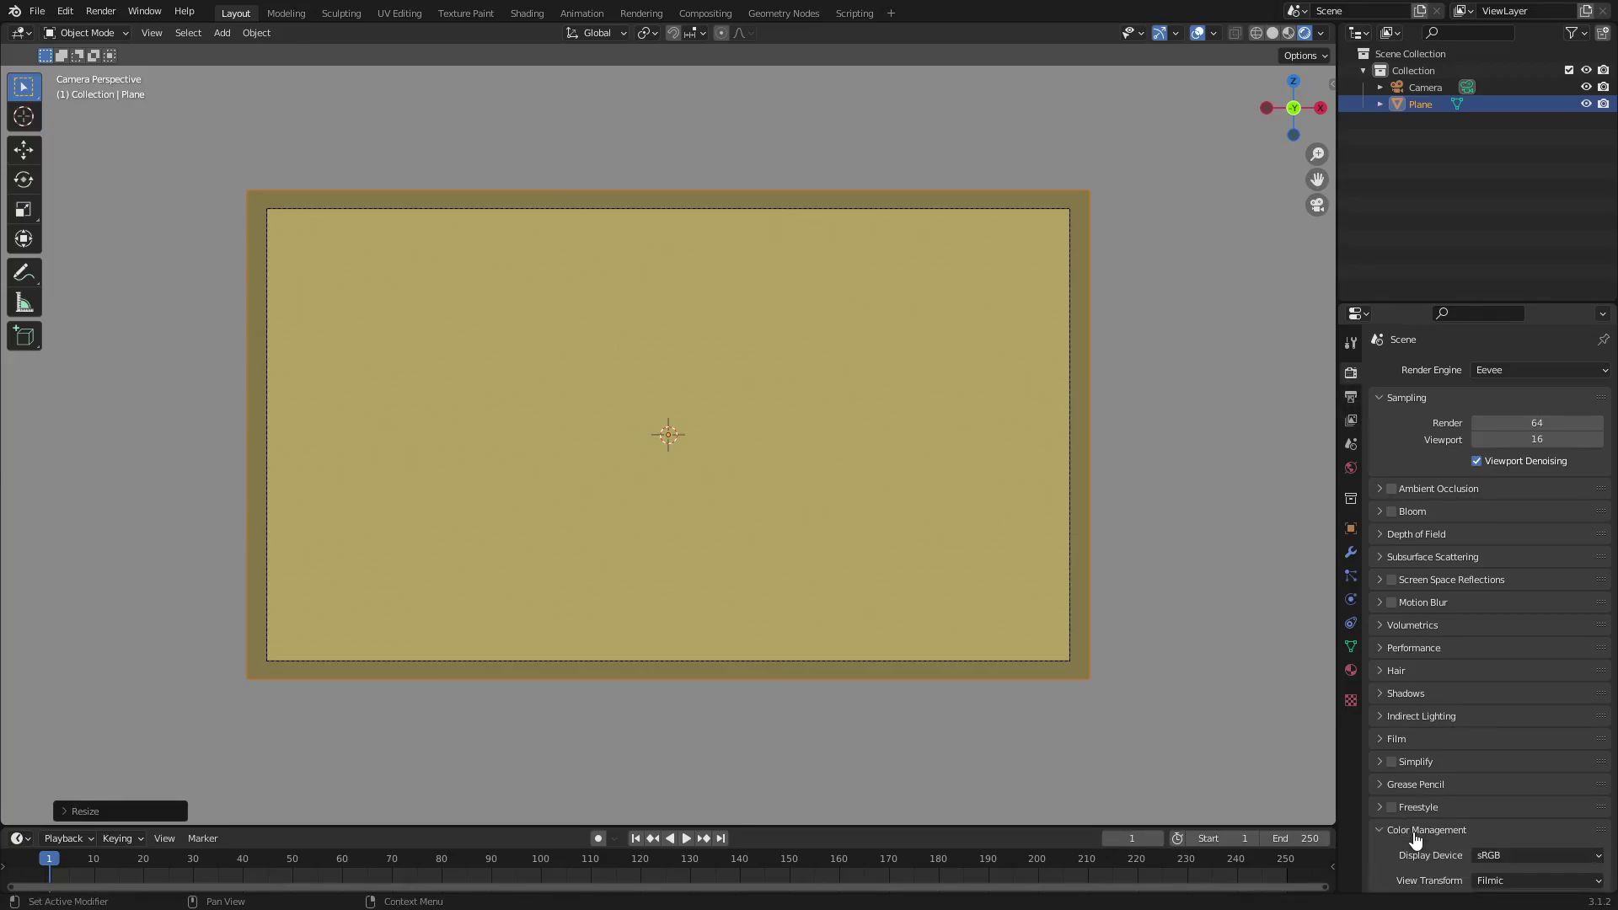
{"action": "scroll", "coordinate": [1424, 809], "scroll_direction": "down", "scroll_amount": 3}
{"action": "left_click", "coordinate": [1524, 775]}
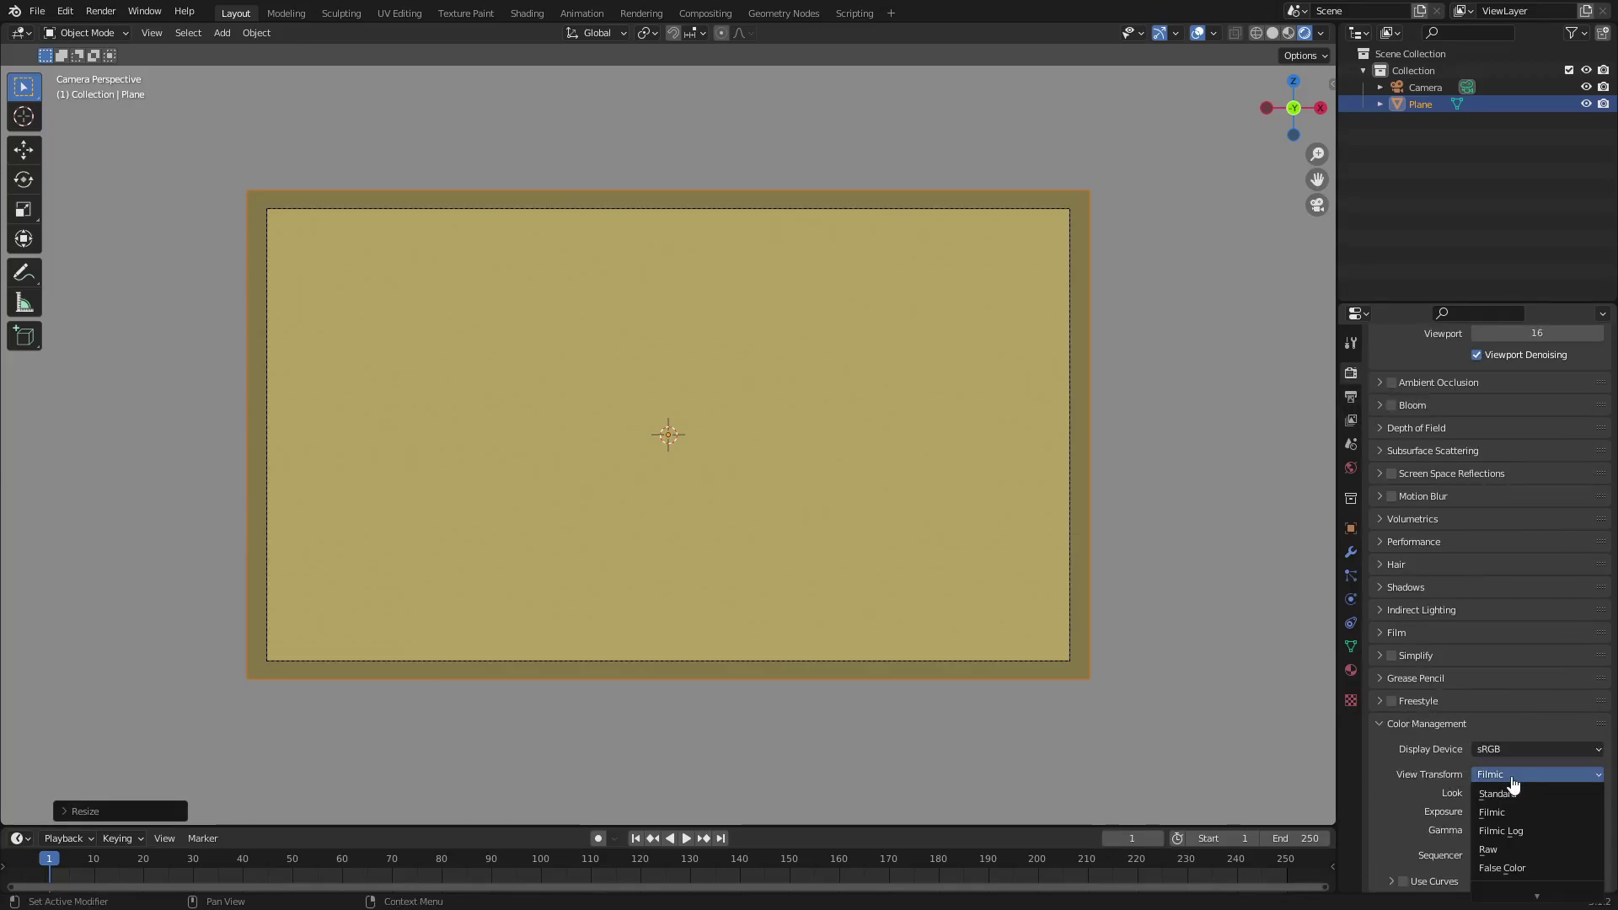
{"action": "left_click", "coordinate": [1487, 796]}
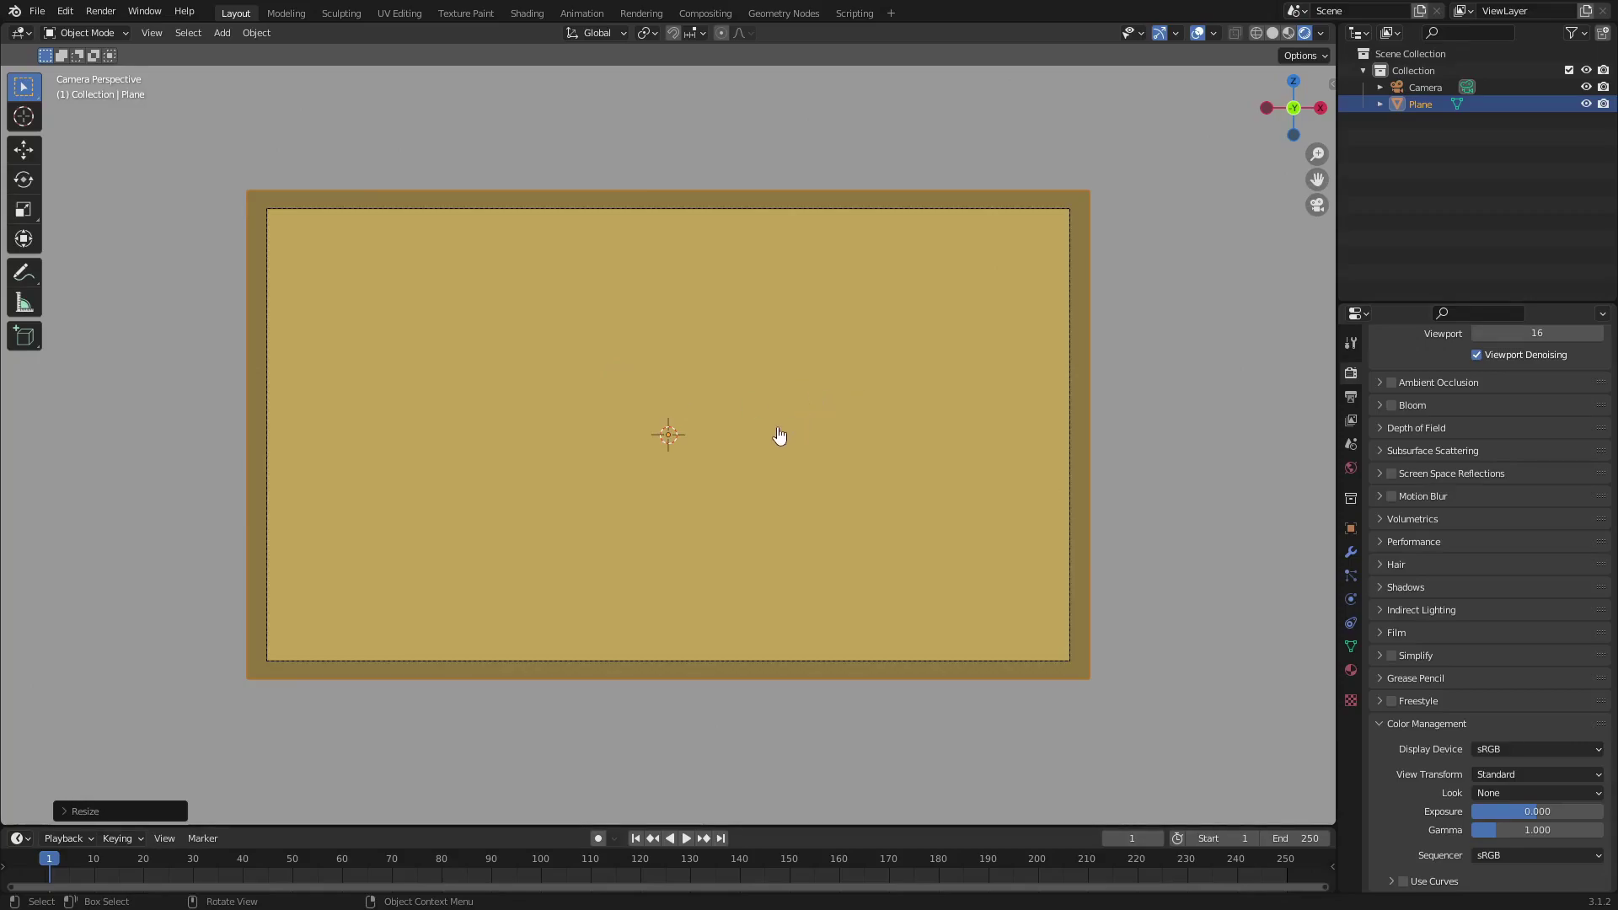
{"action": "left_click", "coordinate": [1351, 671]}
Step: Make the plane's Base Color a brighter yellow at full value (HSV 0.113, 0.921, 1.000)
{"action": "left_click", "coordinate": [1534, 514]}
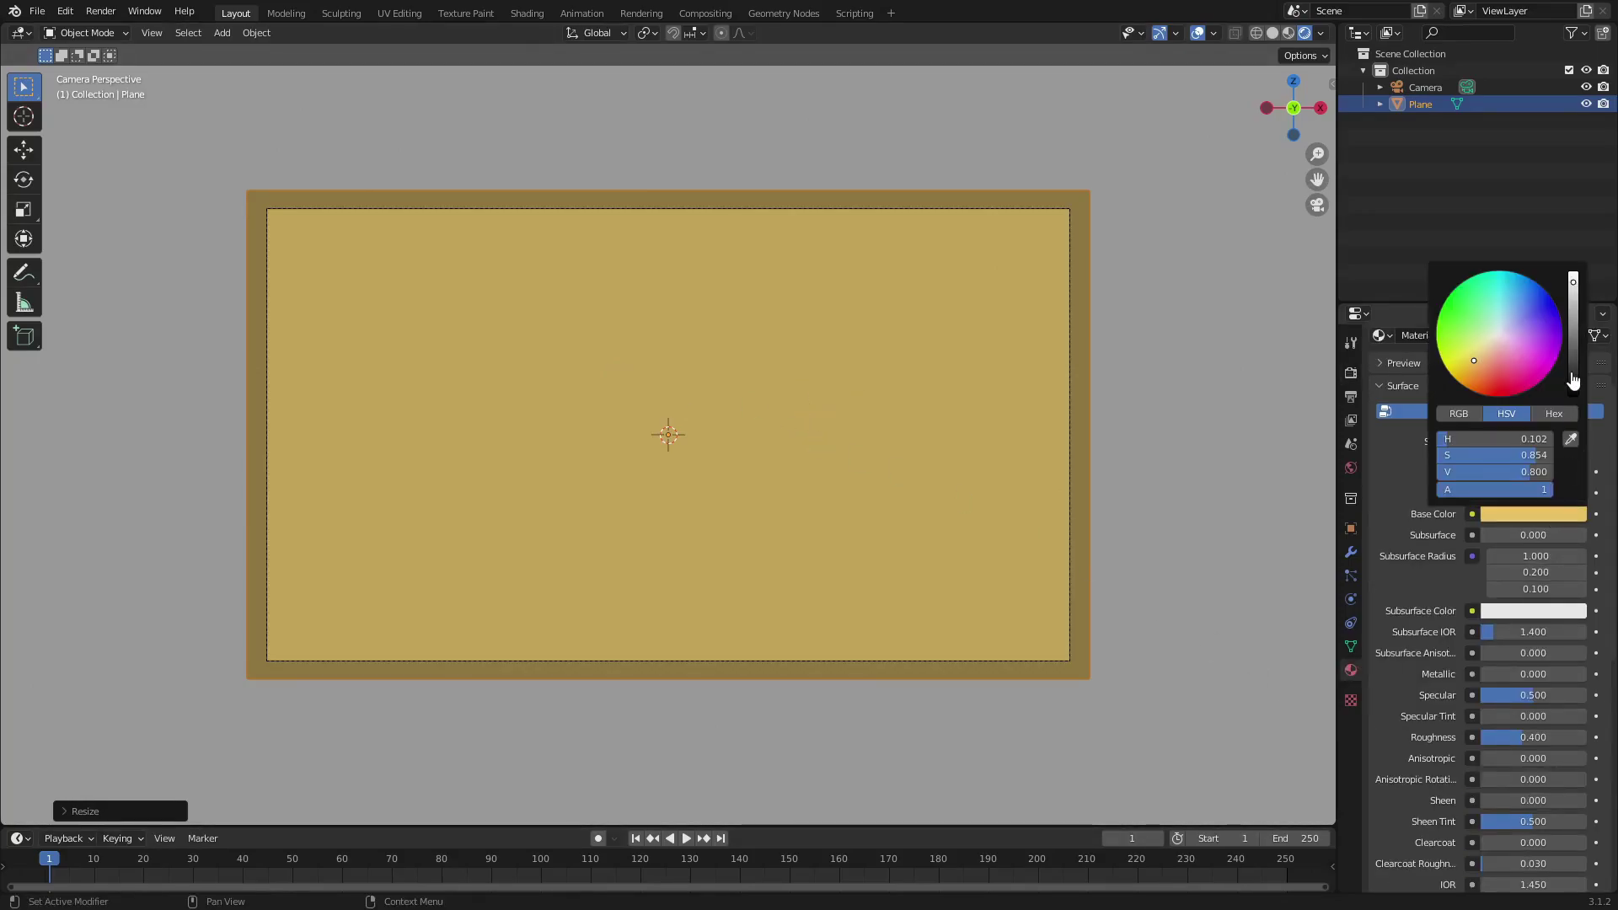
{"action": "left_click", "coordinate": [1474, 361]}
{"action": "left_click", "coordinate": [1572, 274]}
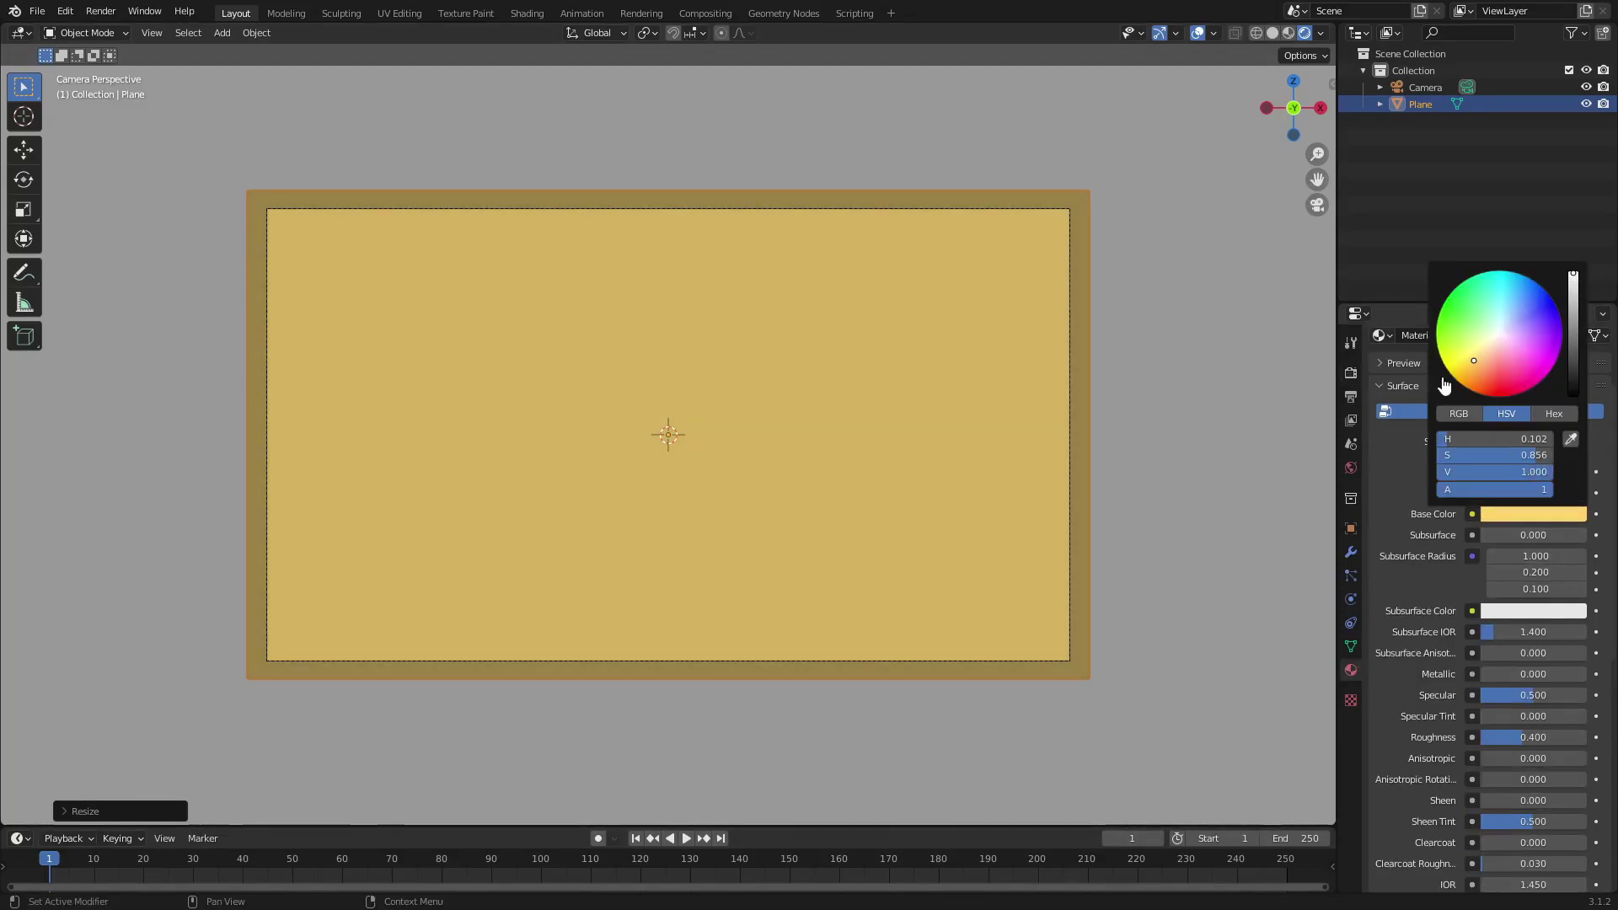
{"action": "left_click", "coordinate": [1470, 364]}
{"action": "scroll", "coordinate": [910, 531], "scroll_direction": "up", "scroll_amount": 2}
{"action": "scroll", "coordinate": [1169, 531], "scroll_direction": "down", "scroll_amount": 1}
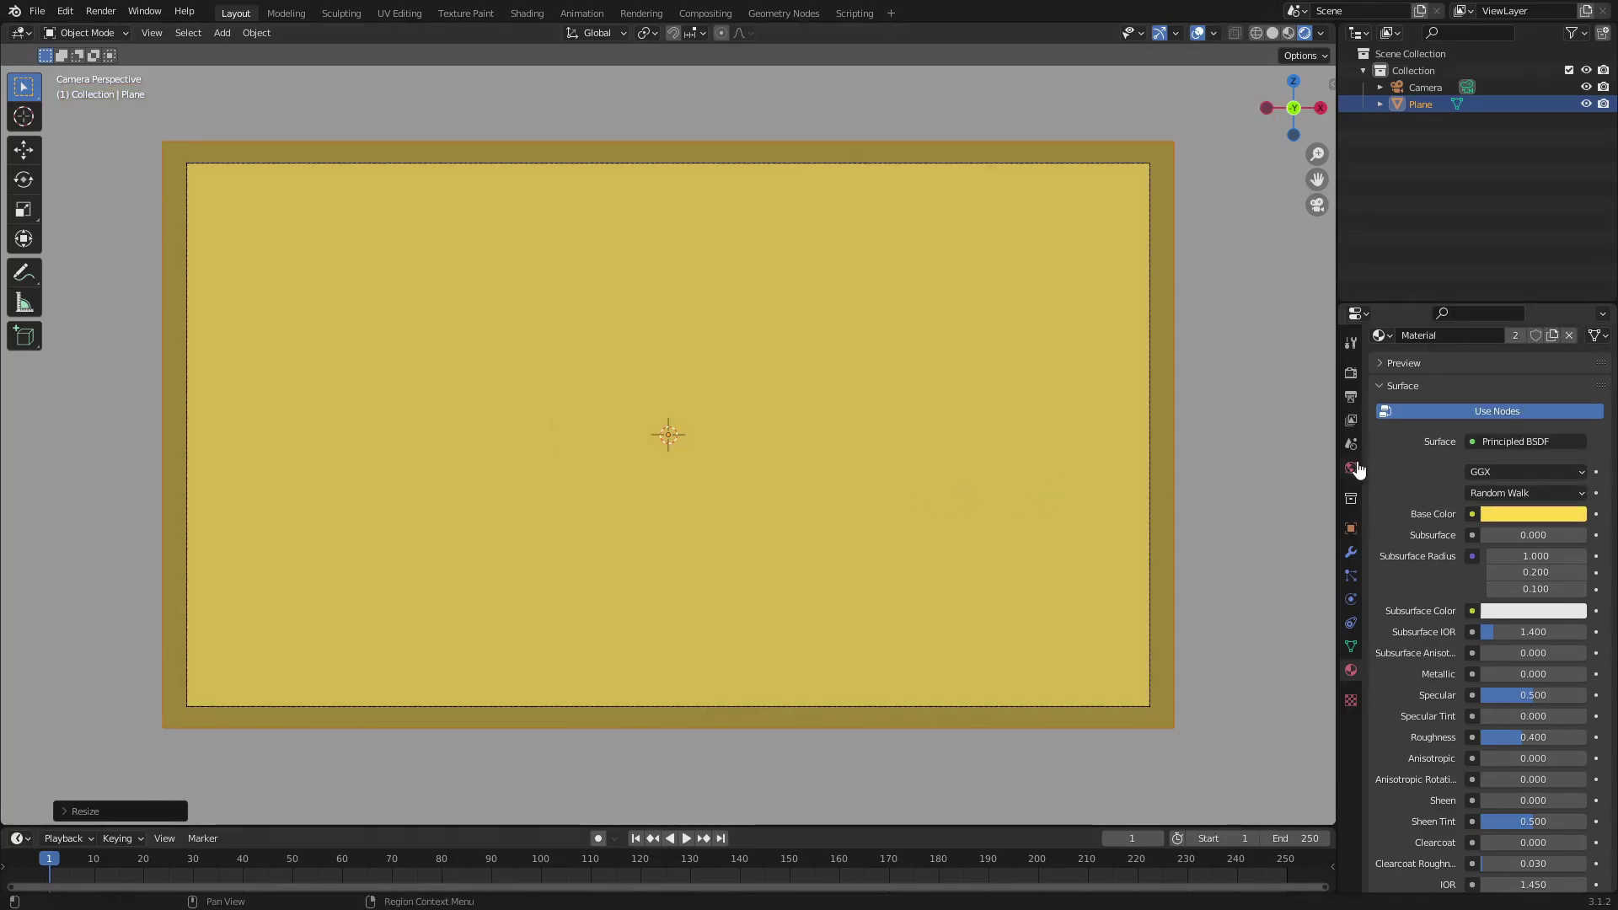
Step: Raise the world background colour value to 0.686
{"action": "left_click", "coordinate": [1351, 468]}
{"action": "left_click", "coordinate": [1533, 484]}
{"action": "left_click", "coordinate": [1573, 260]}
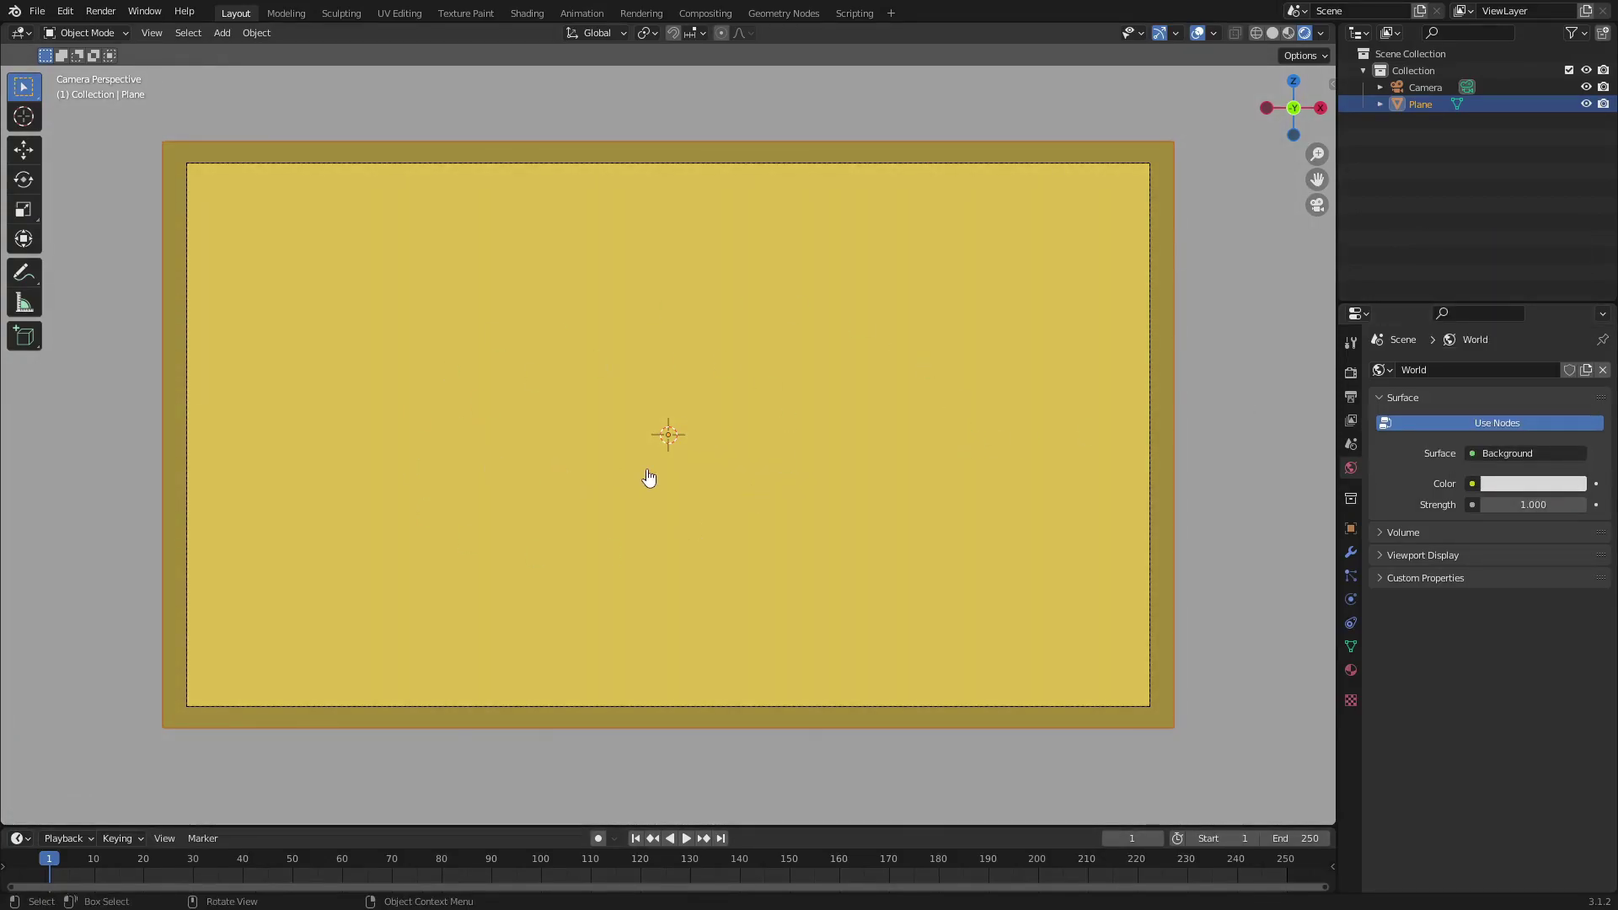
Step: Try duplicating and deleting planes, undoing back to the single original plane
{"action": "key", "text": "shift+d"}
{"action": "left_click", "coordinate": [669, 518]}
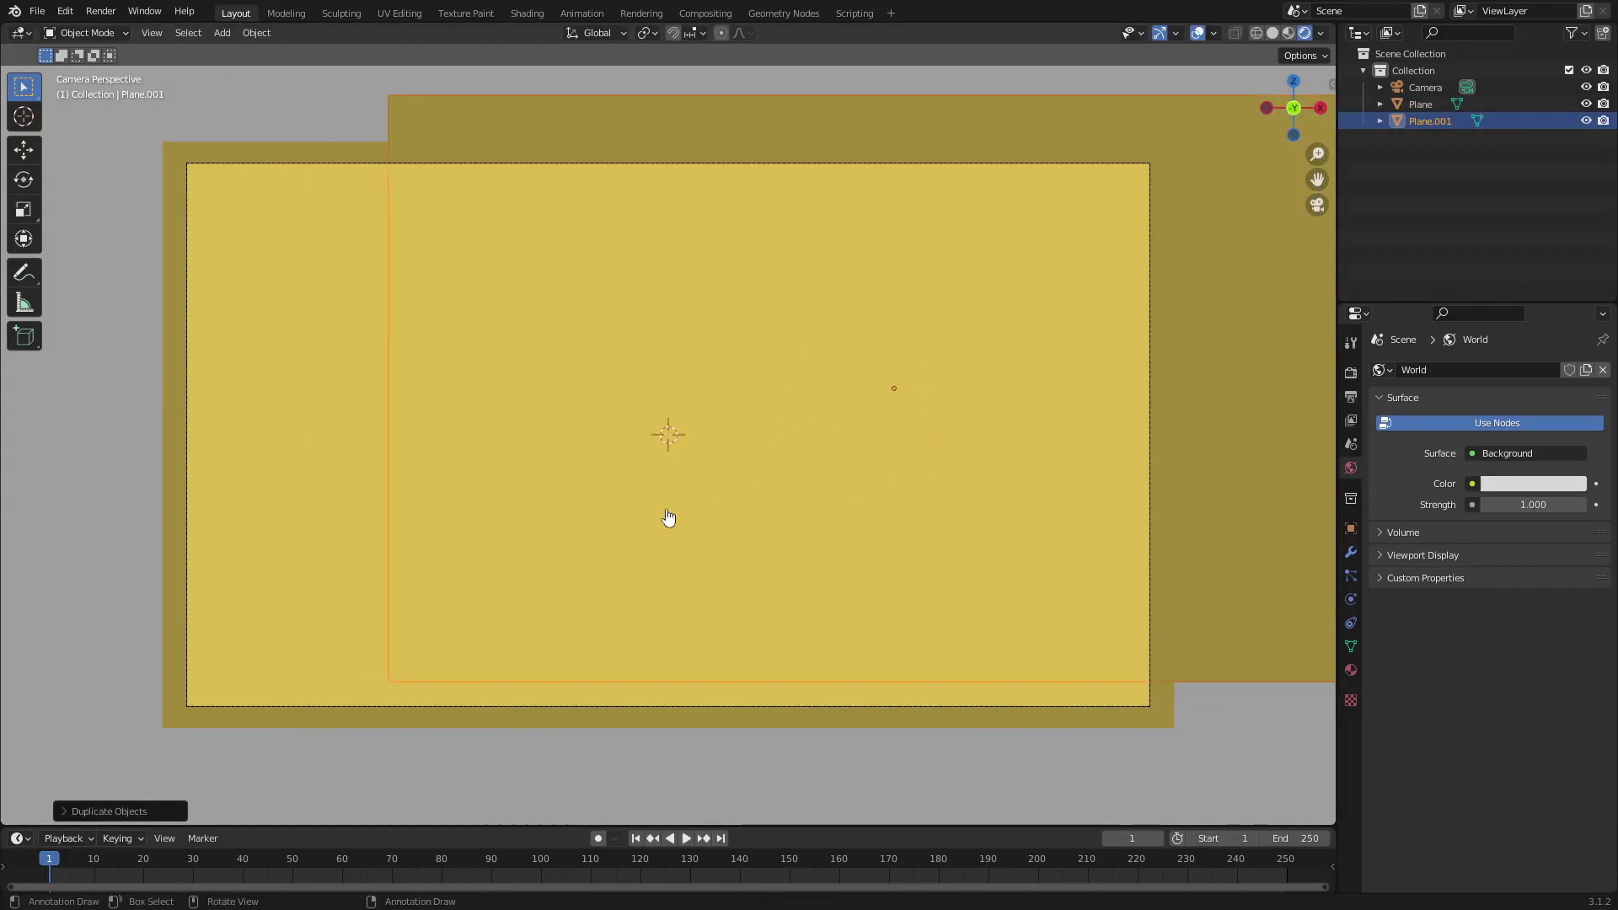
{"action": "key", "text": "ctrl+z"}
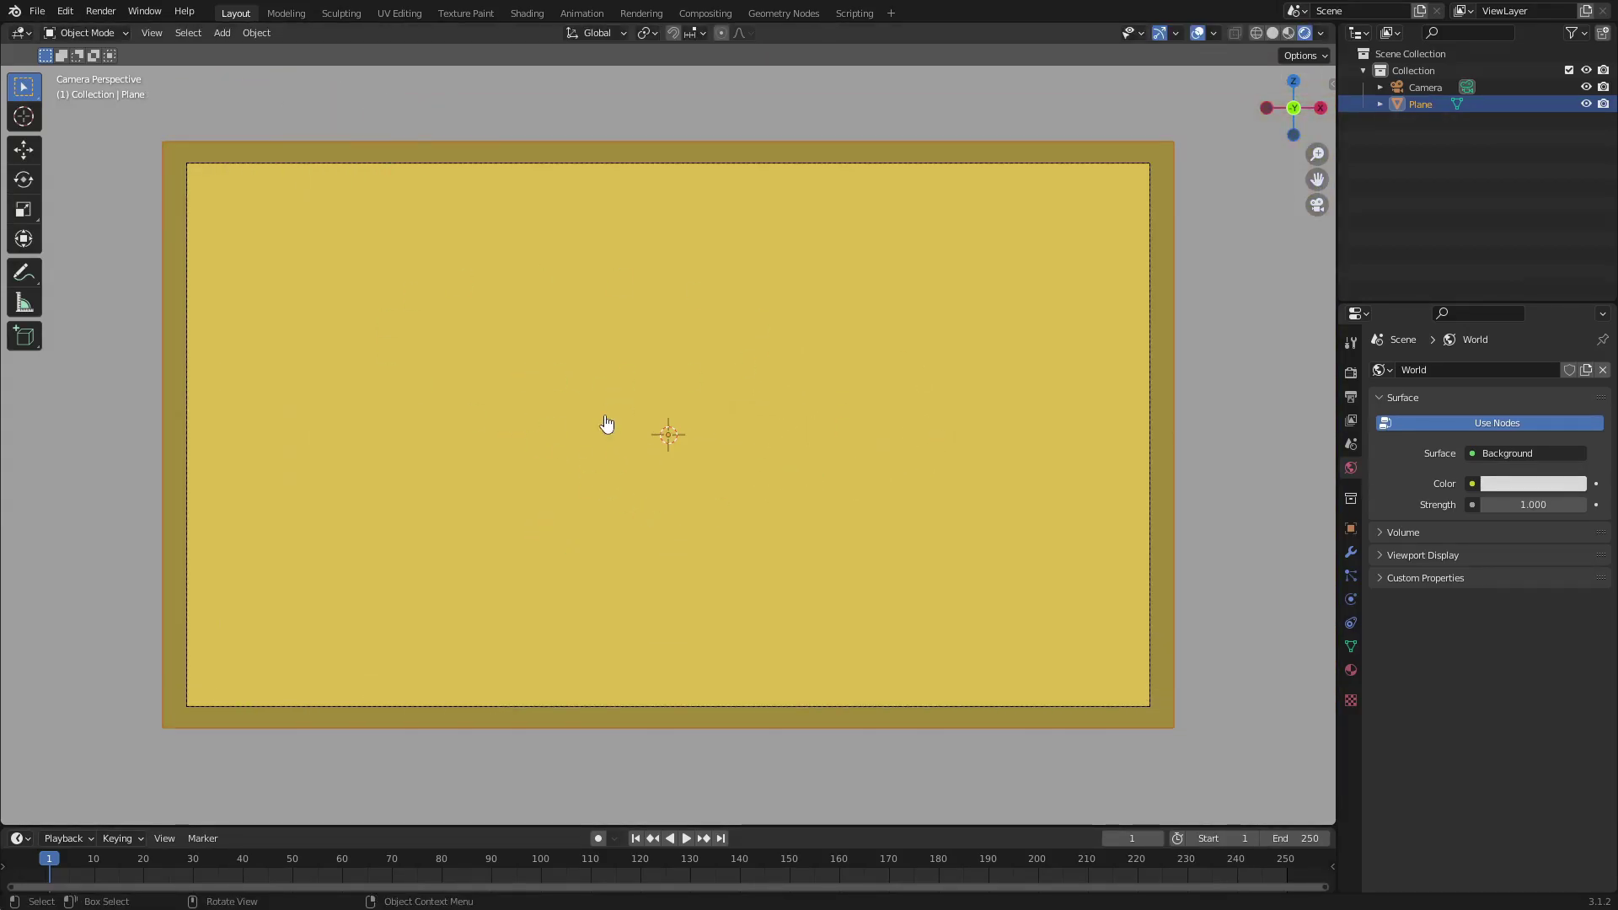
{"action": "key", "text": "shift+d"}
{"action": "right_click", "coordinate": [883, 393]}
{"action": "middle_click_drag", "start_coordinate": [649, 657], "coordinate": [744, 589]}
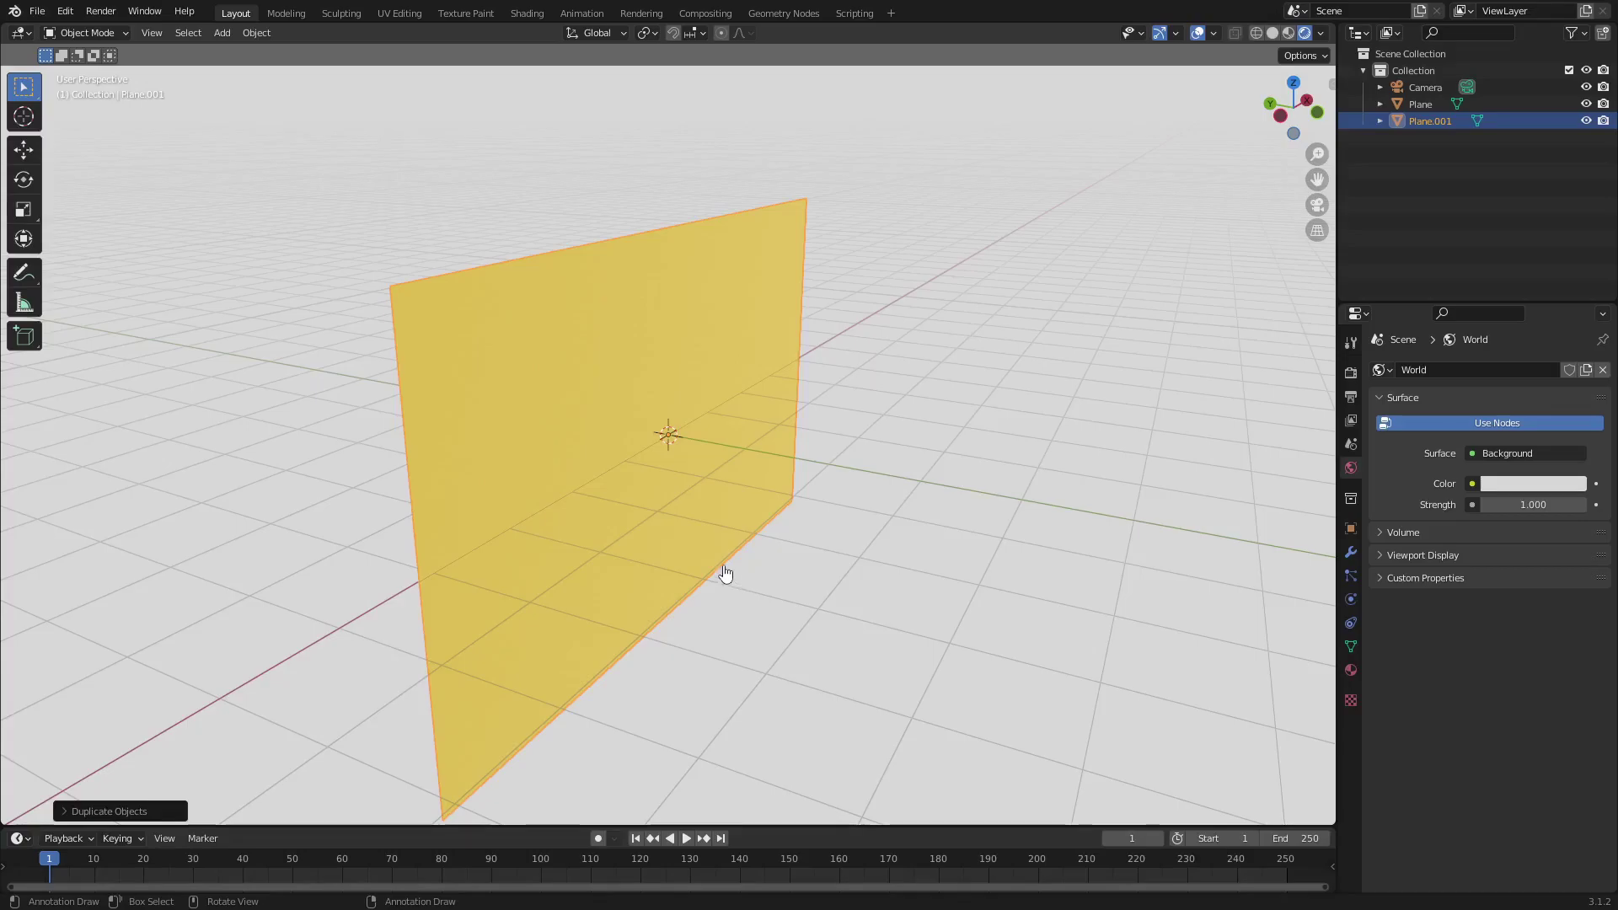
{"action": "key", "text": "Delete"}
{"action": "left_click", "coordinate": [624, 455]}
{"action": "key", "text": "Delete"}
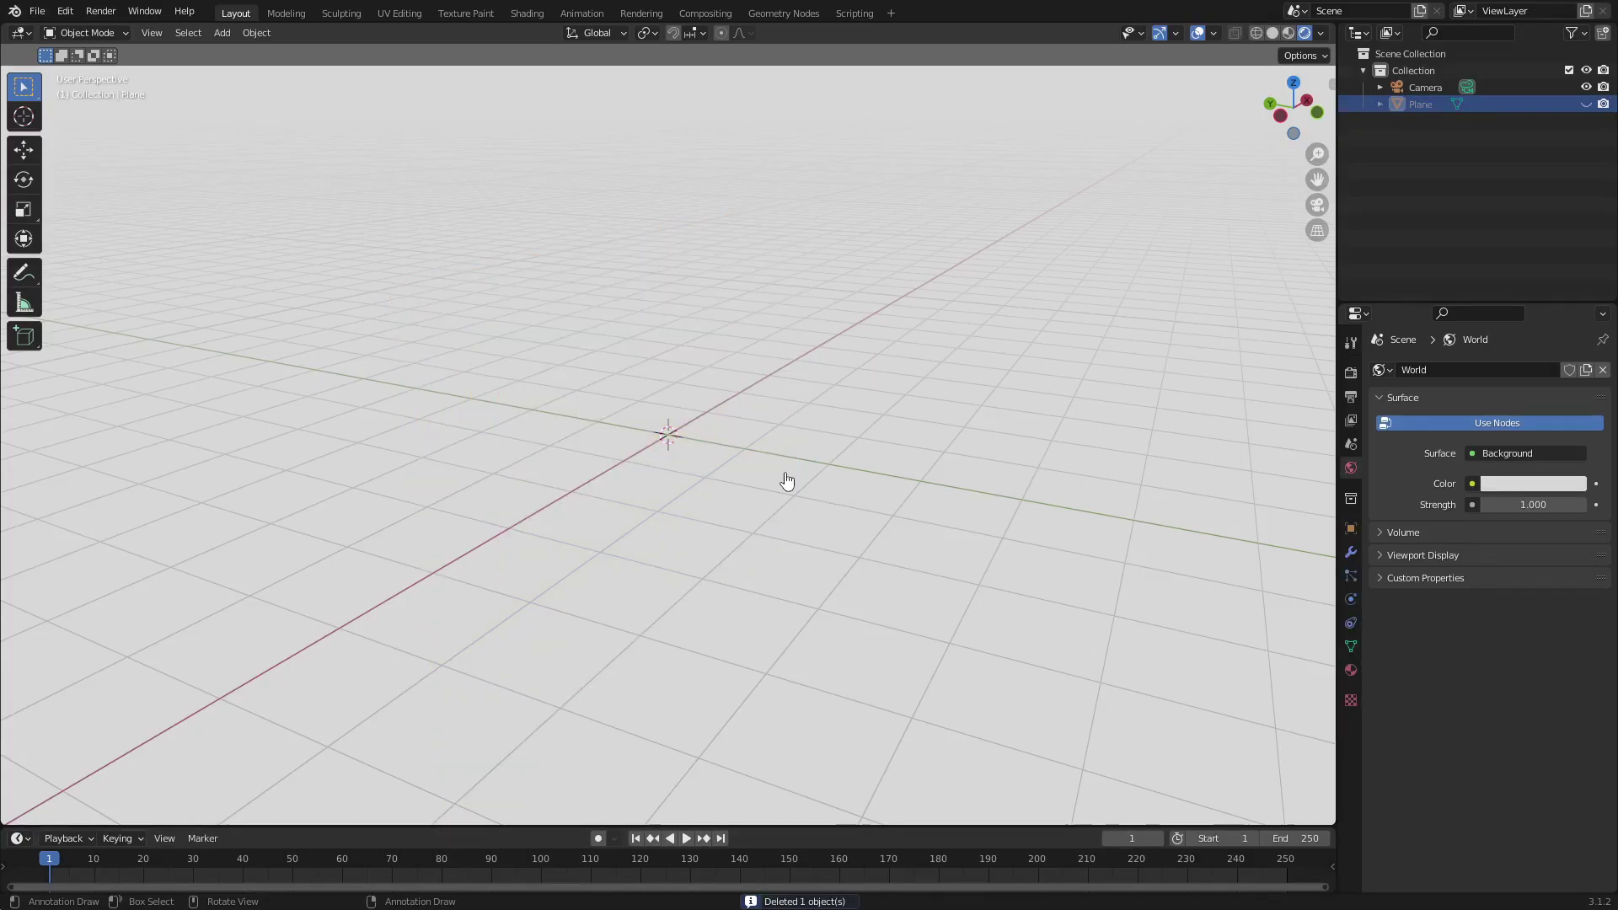
{"action": "key", "text": "ctrl+z"}
Step: Duplicate the plane as Plane.001, offset it slightly along Y, and return to camera view
{"action": "key", "text": "g"}
{"action": "right_click", "coordinate": [730, 423]}
{"action": "key", "text": "shift+d"}
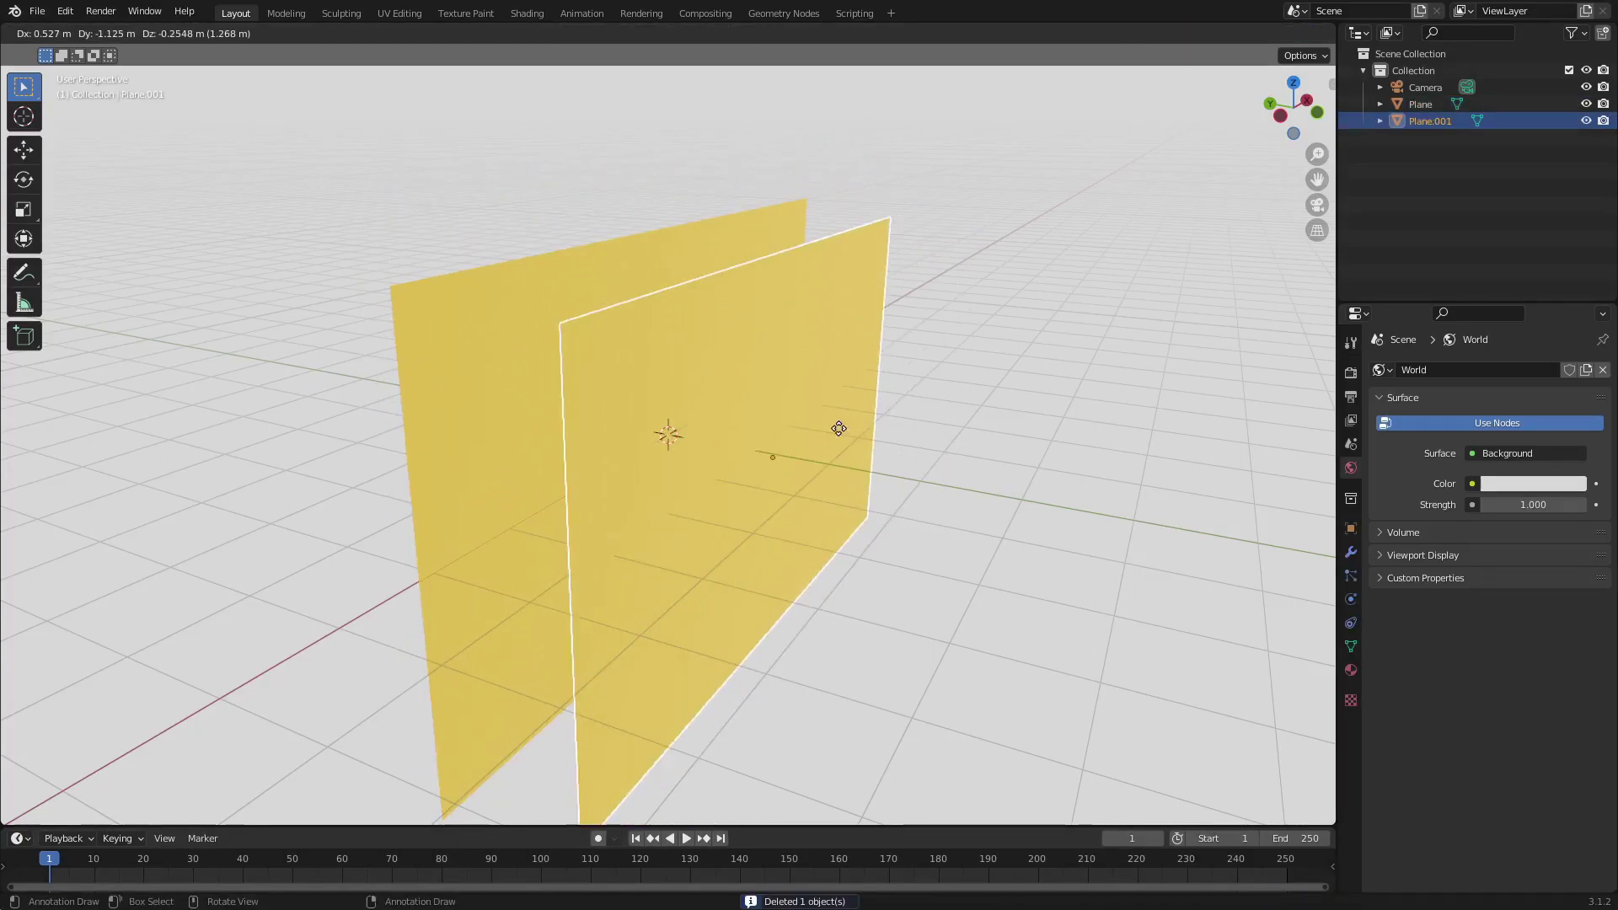
{"action": "right_click", "coordinate": [838, 428]}
{"action": "middle_click_drag", "start_coordinate": [676, 480], "coordinate": [689, 474]}
{"action": "key", "text": "shift+d"}
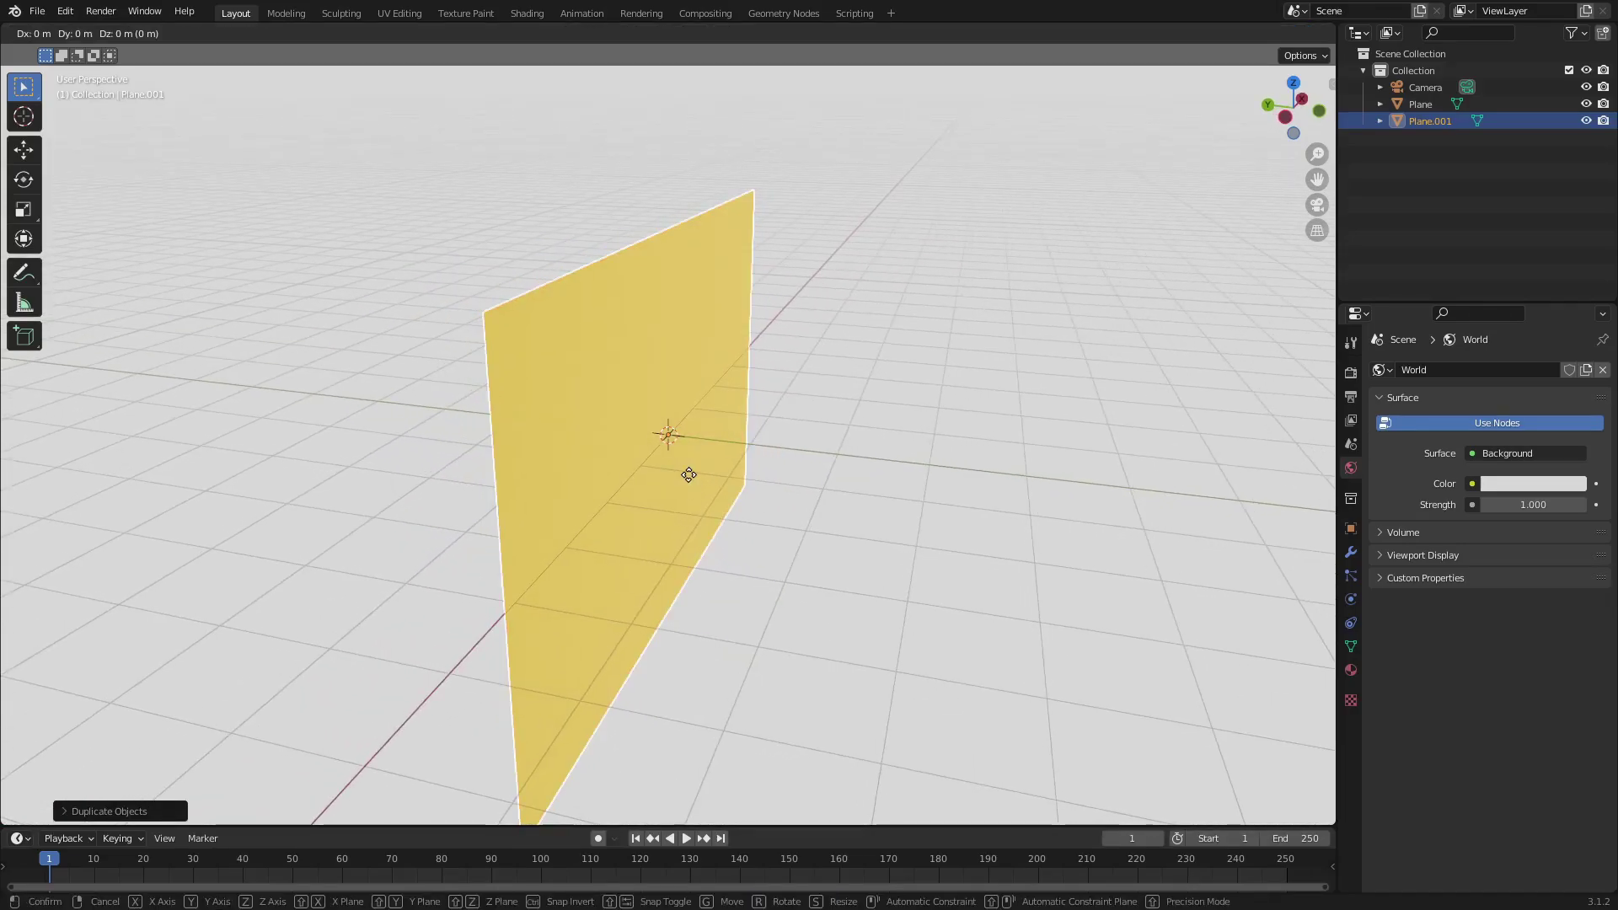
{"action": "key", "text": "y"}
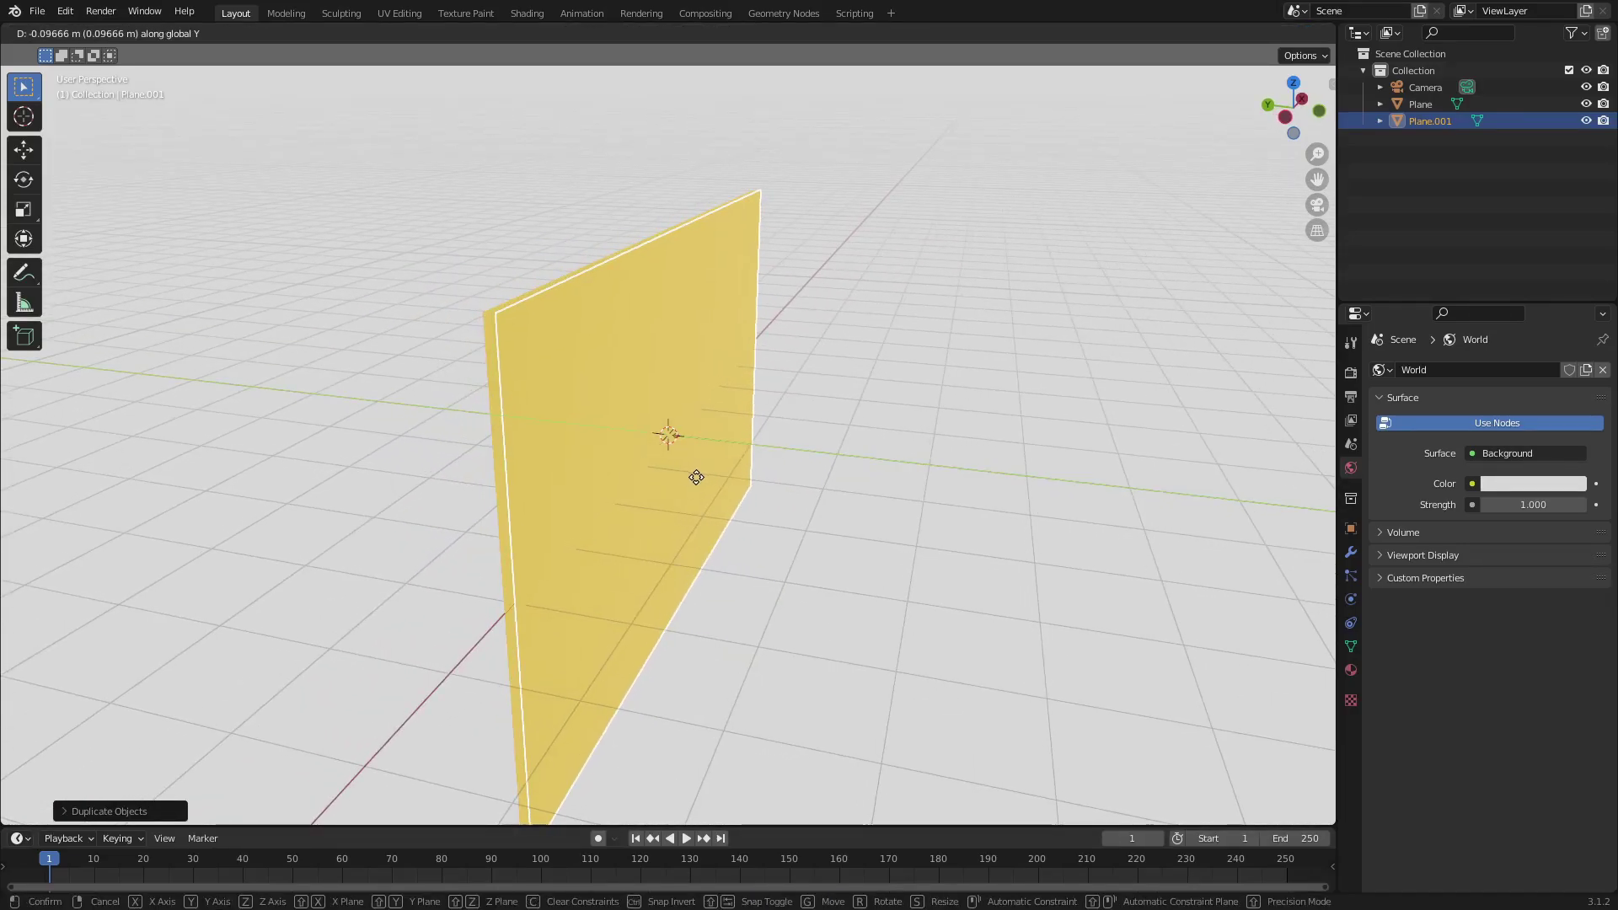
{"action": "left_click", "coordinate": [697, 474]}
{"action": "middle_click_drag", "start_coordinate": [697, 474], "coordinate": [596, 408]}
{"action": "key", "text": "KP_0"}
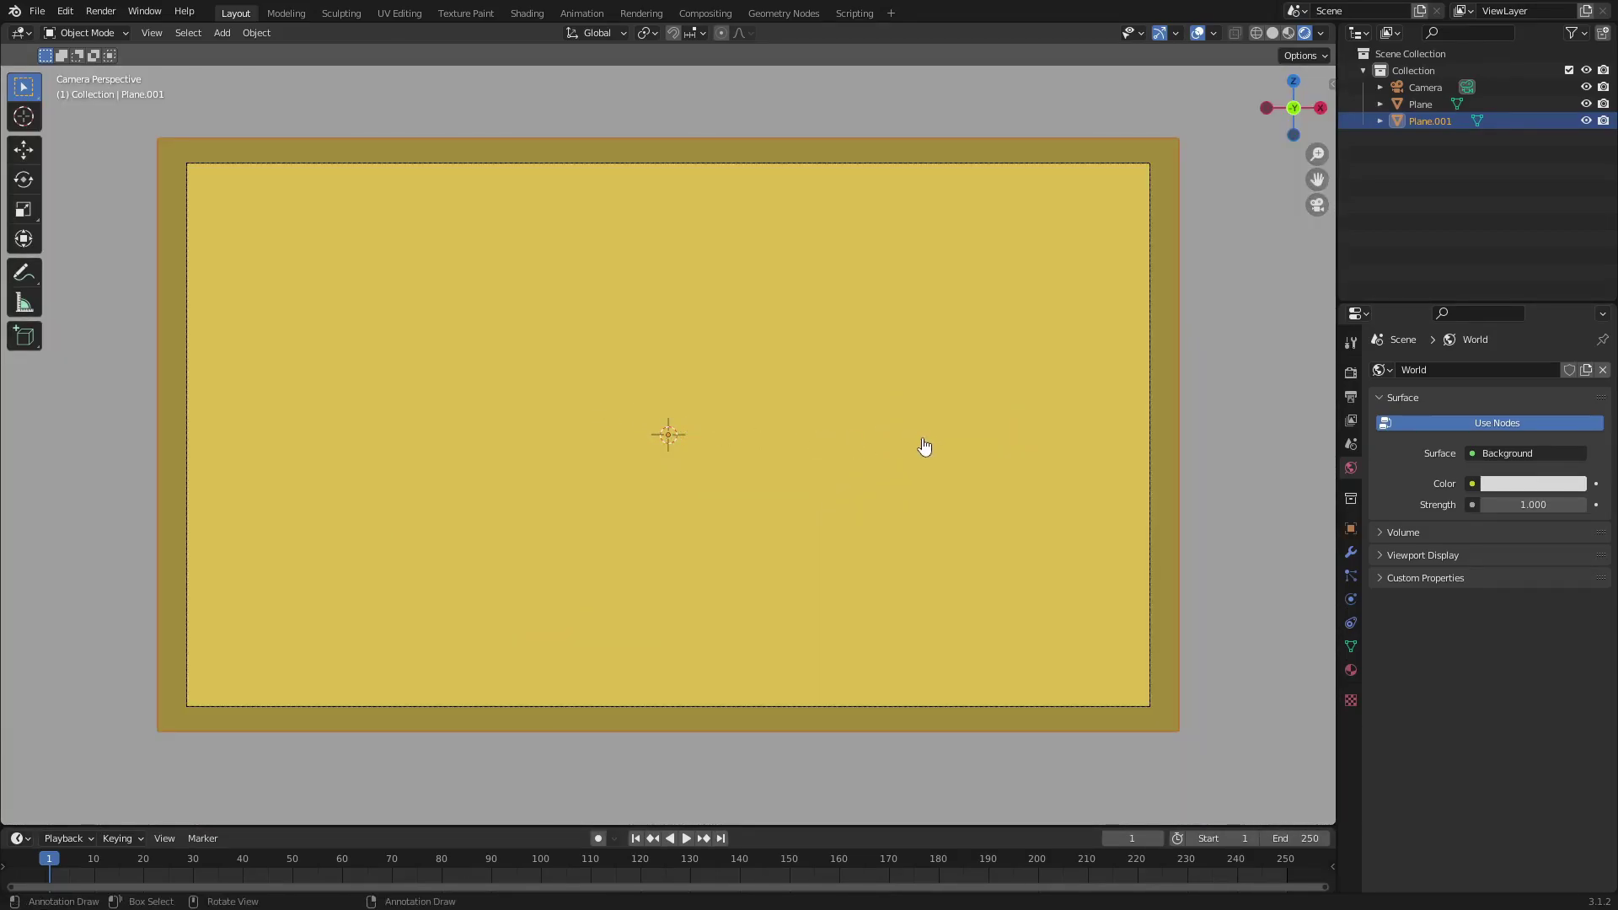
Step: Tilt Plane.001 about Y, enlarge it, and lower it about 2.8 m
{"action": "key", "text": "r"}
{"action": "key", "text": "y"}
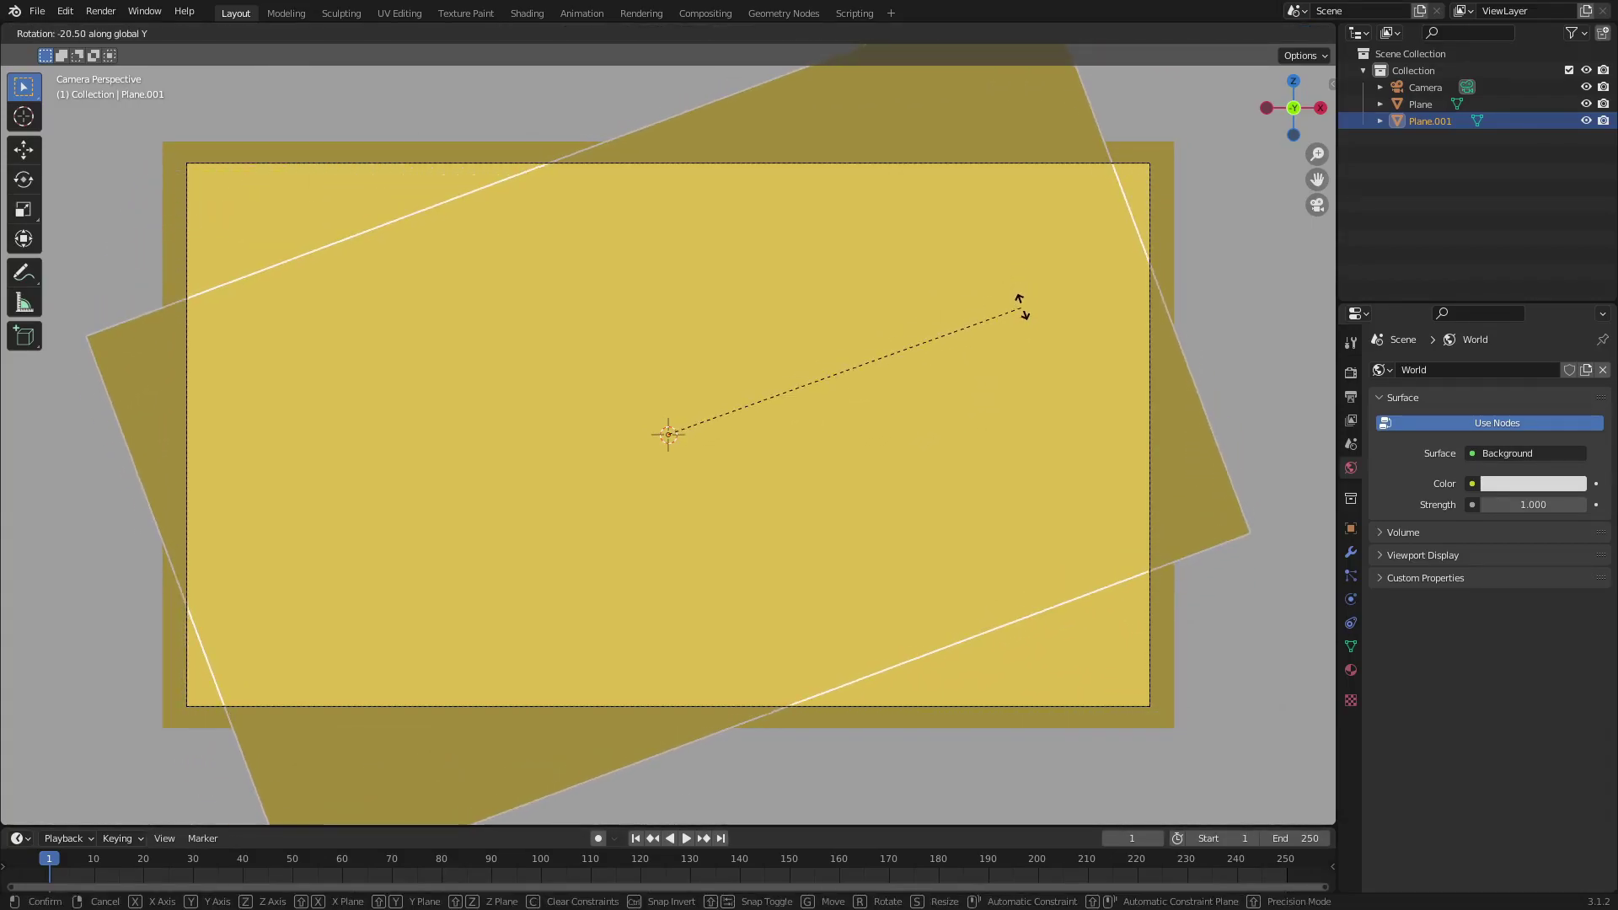
{"action": "left_click", "coordinate": [1024, 316]}
{"action": "key", "text": "s"}
{"action": "left_click", "coordinate": [1329, 297]}
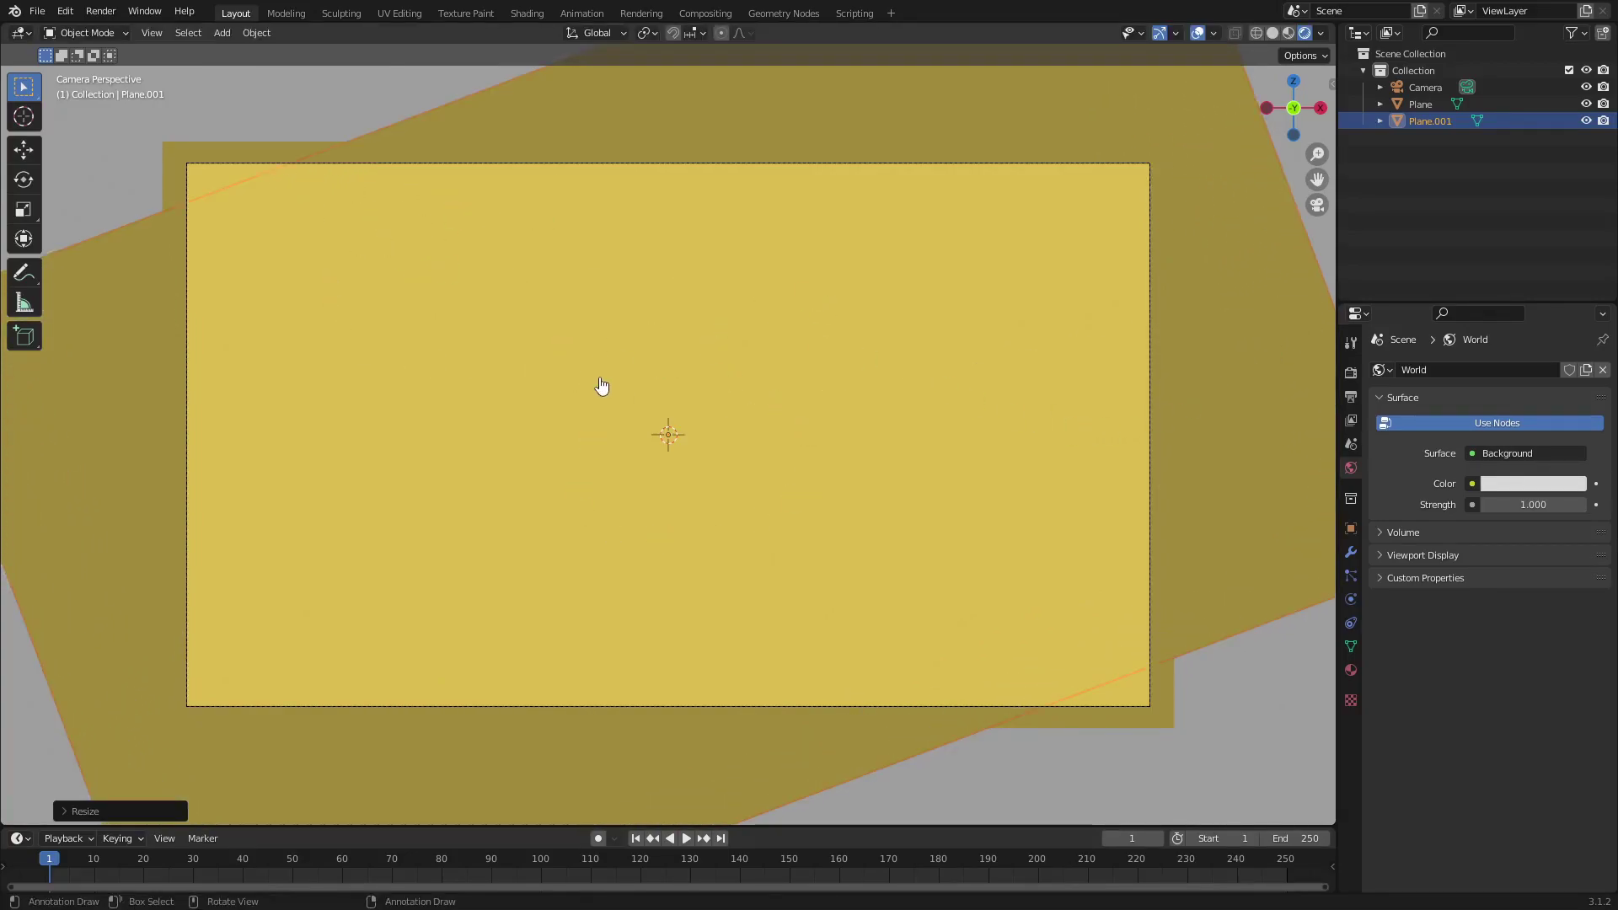
{"action": "key", "text": "g"}
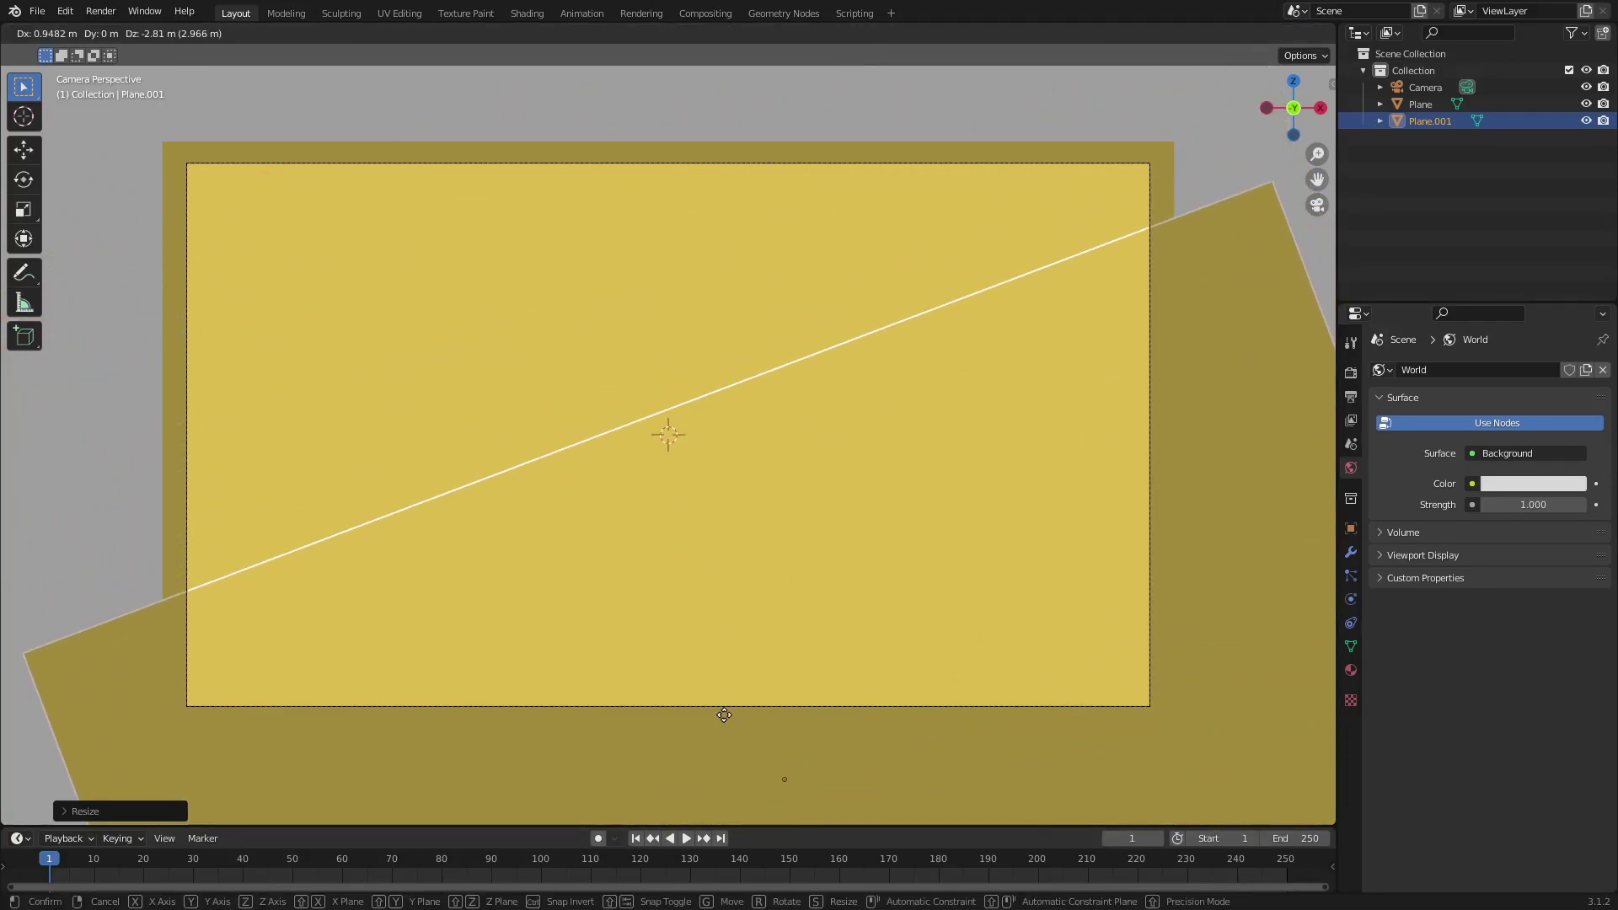
{"action": "left_click", "coordinate": [728, 723]}
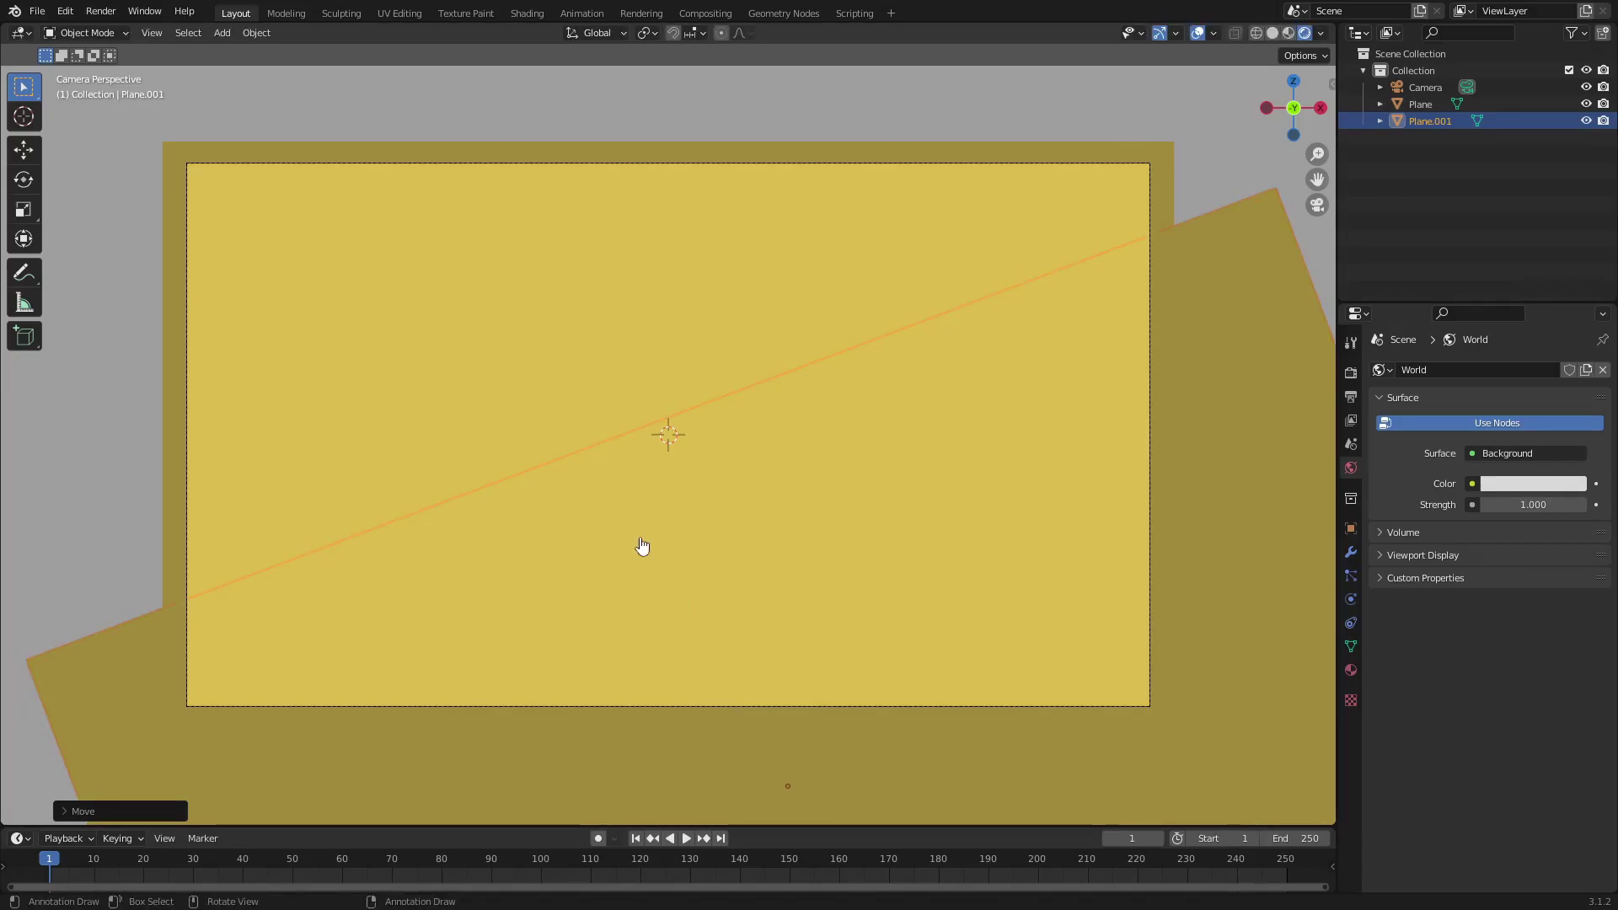
{"action": "middle_click_drag", "start_coordinate": [642, 546], "coordinate": [699, 368]}
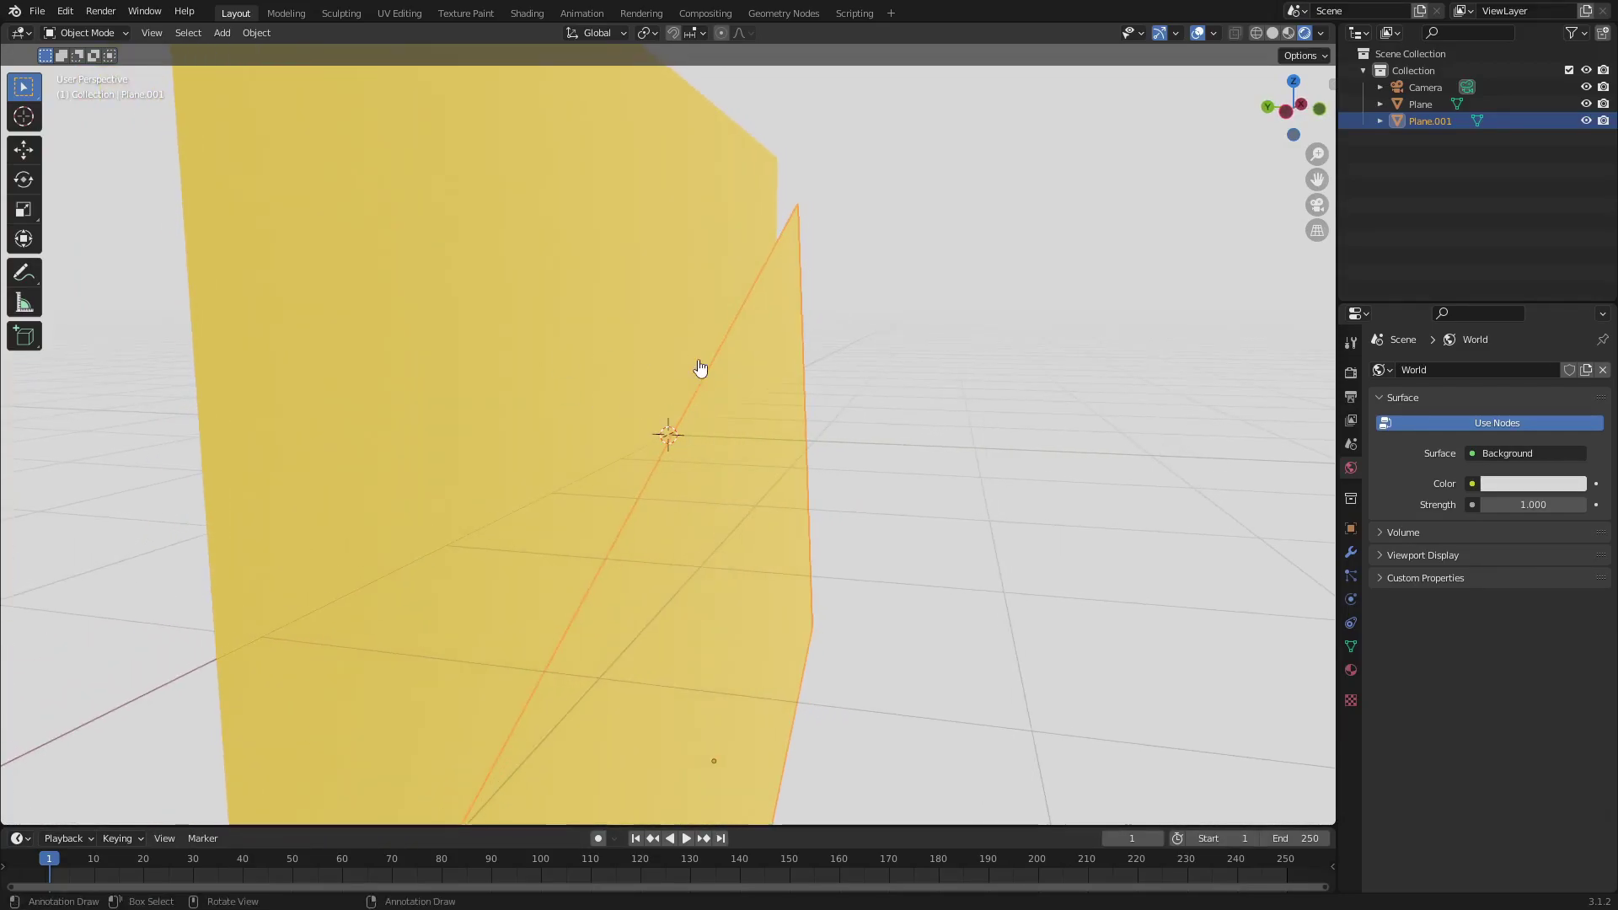
Step: Enable ambient occlusion in the render settings and set its distance to 10 m
{"action": "left_click", "coordinate": [1351, 376]}
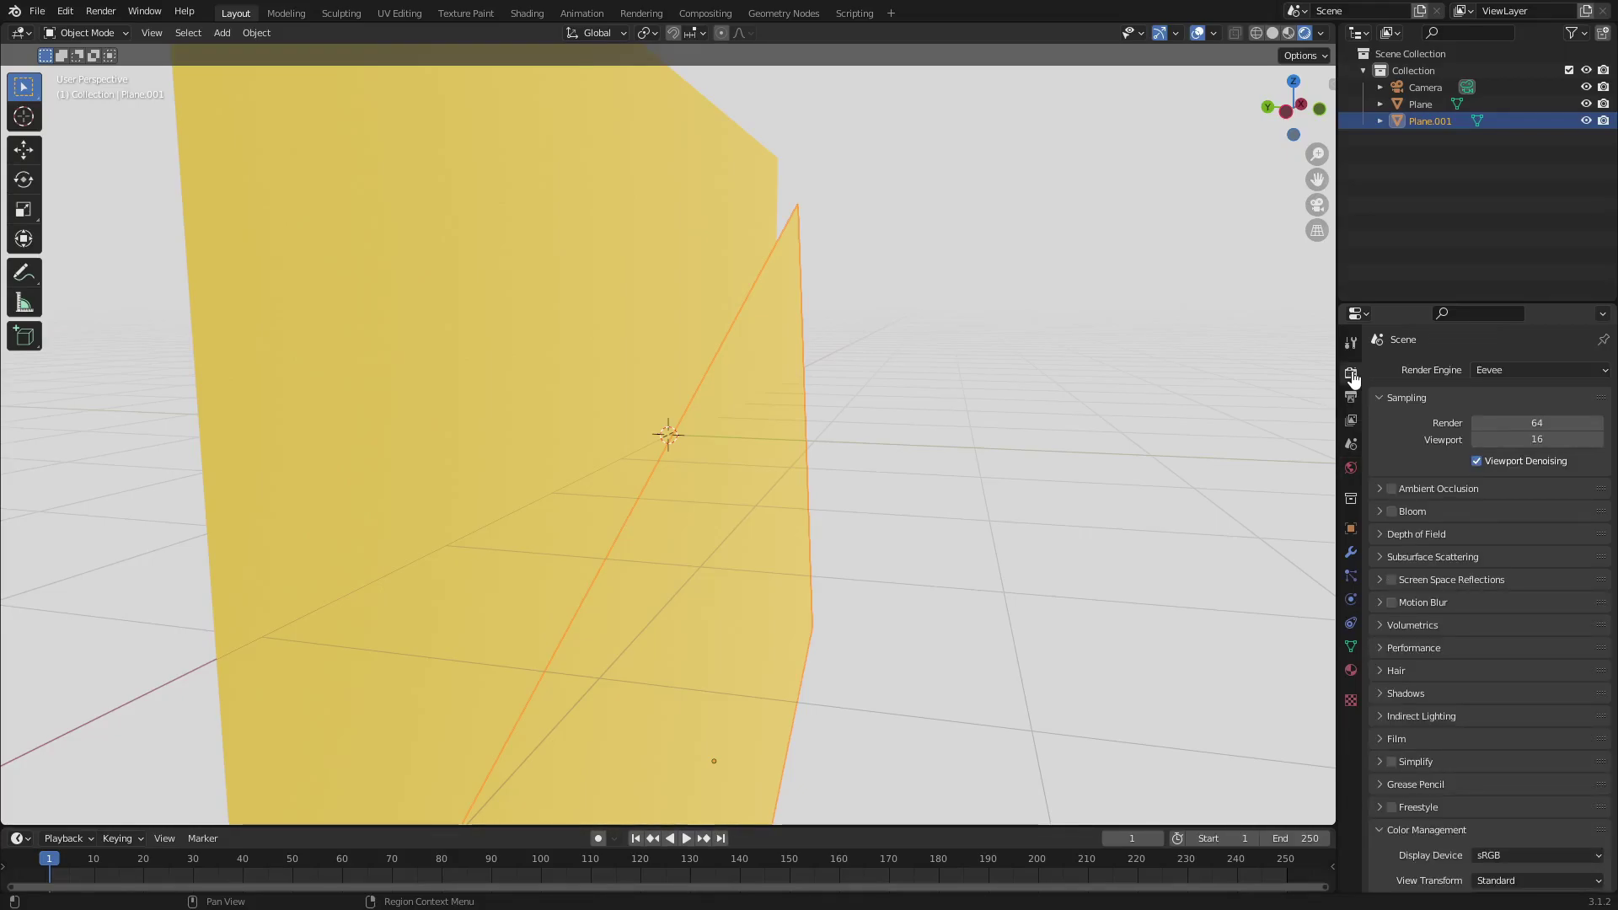
{"action": "left_click", "coordinate": [1391, 489]}
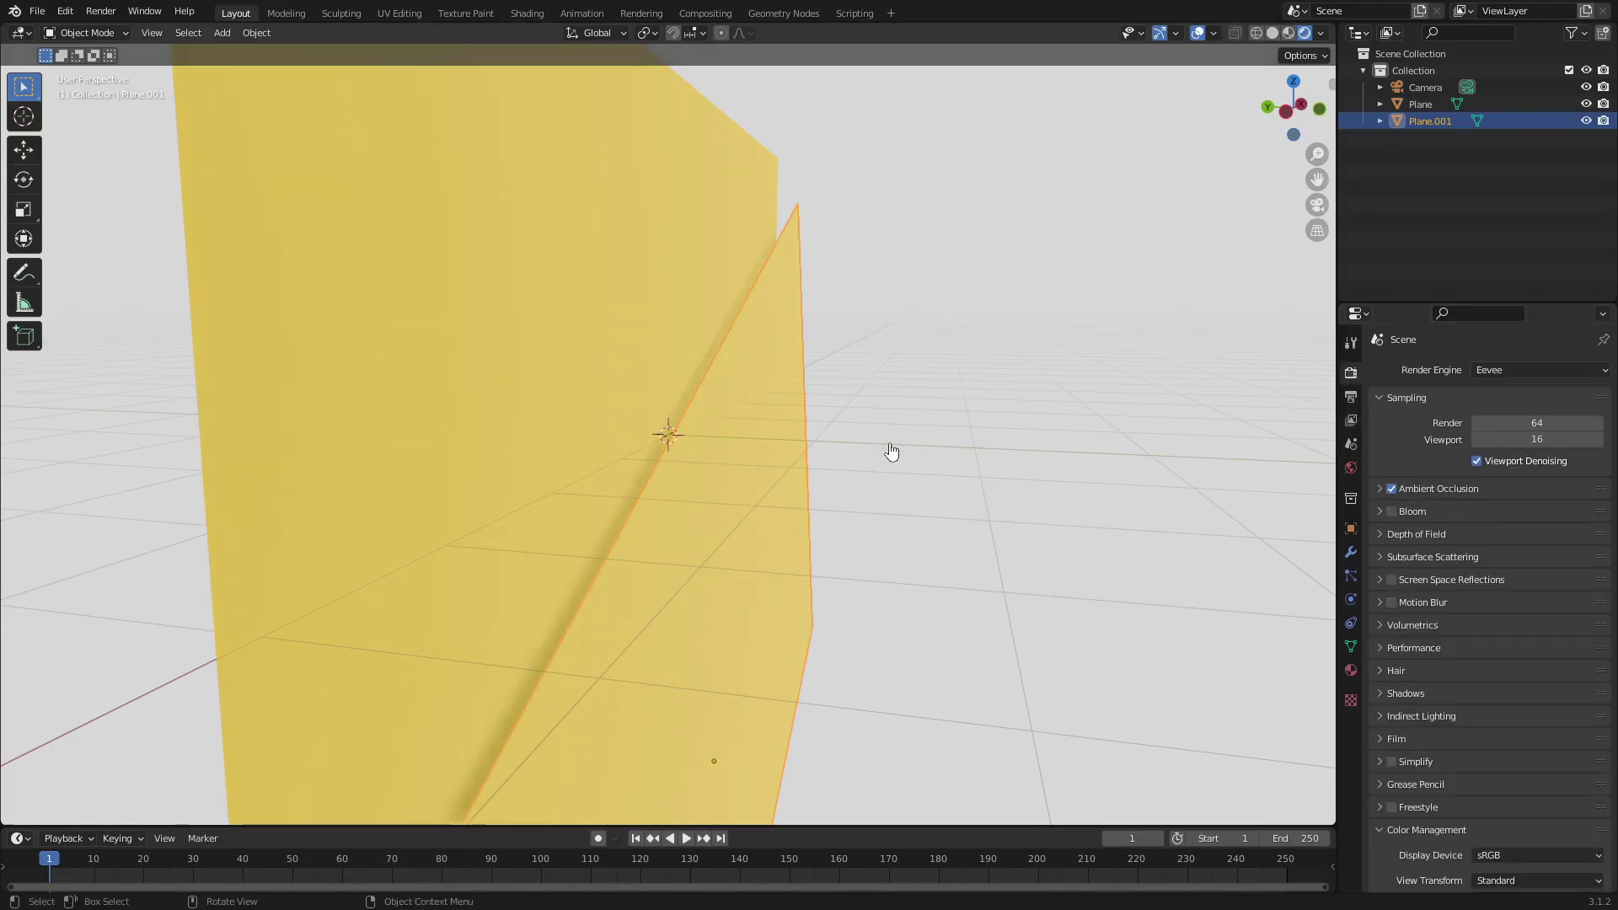
{"action": "mouse_move", "coordinate": [888, 452]}
{"action": "middle_mouse_down"}
{"action": "mouse_move", "coordinate": [614, 458]}
{"action": "mouse_move", "coordinate": [640, 459]}
{"action": "middle_mouse_up"}
{"action": "left_click", "coordinate": [1392, 489]}
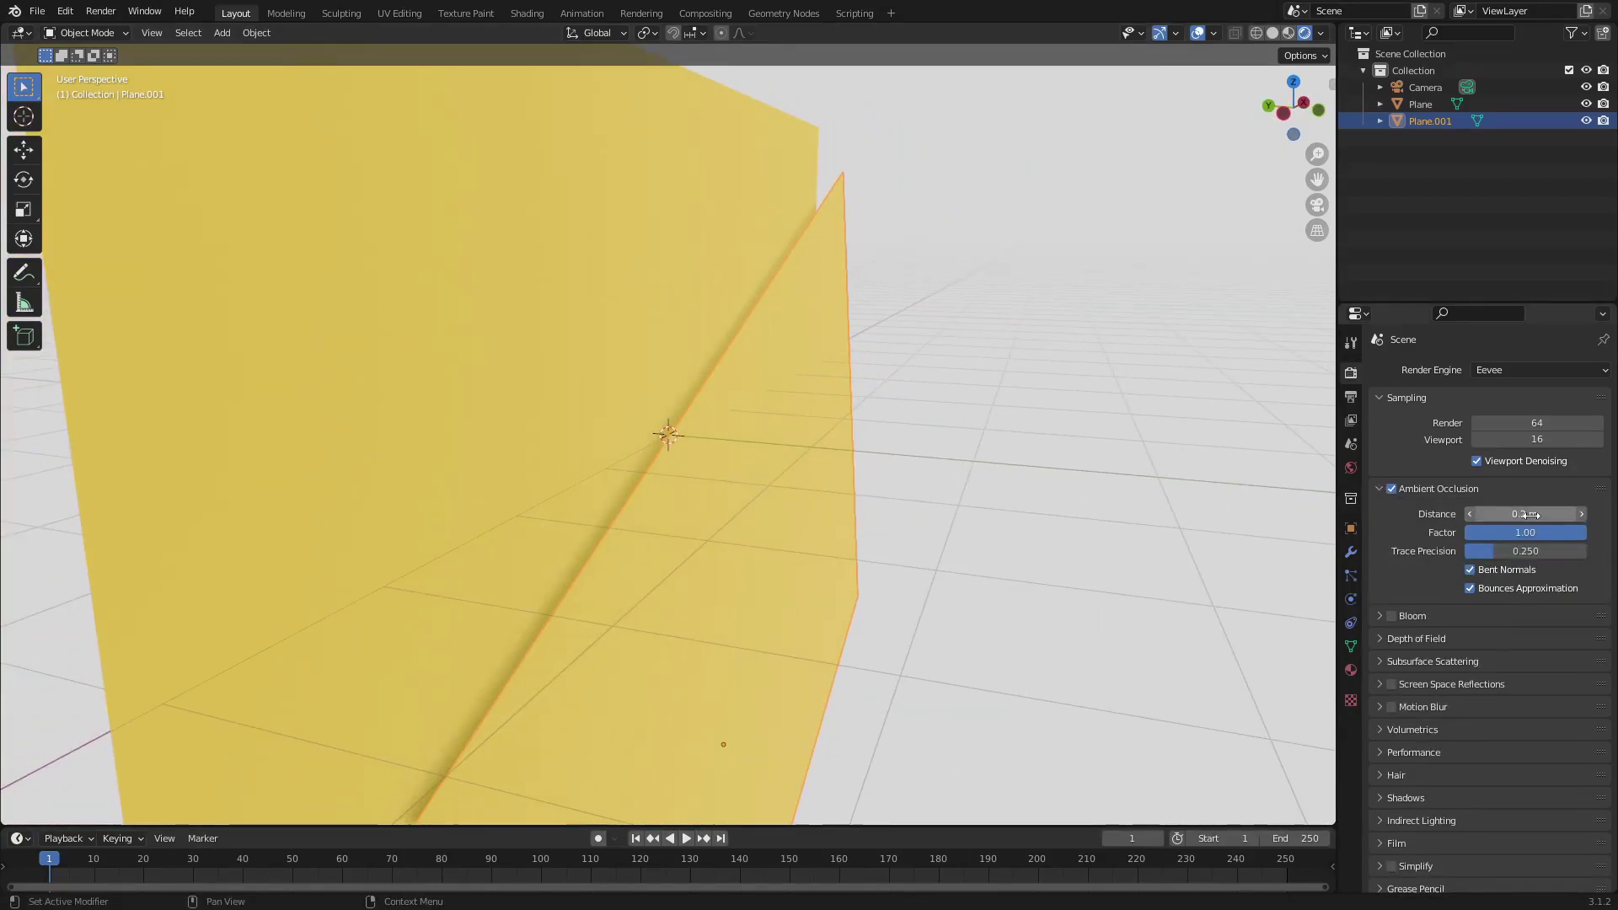
{"action": "left_click_drag", "start_coordinate": [1525, 513], "coordinate": [1584, 513]}
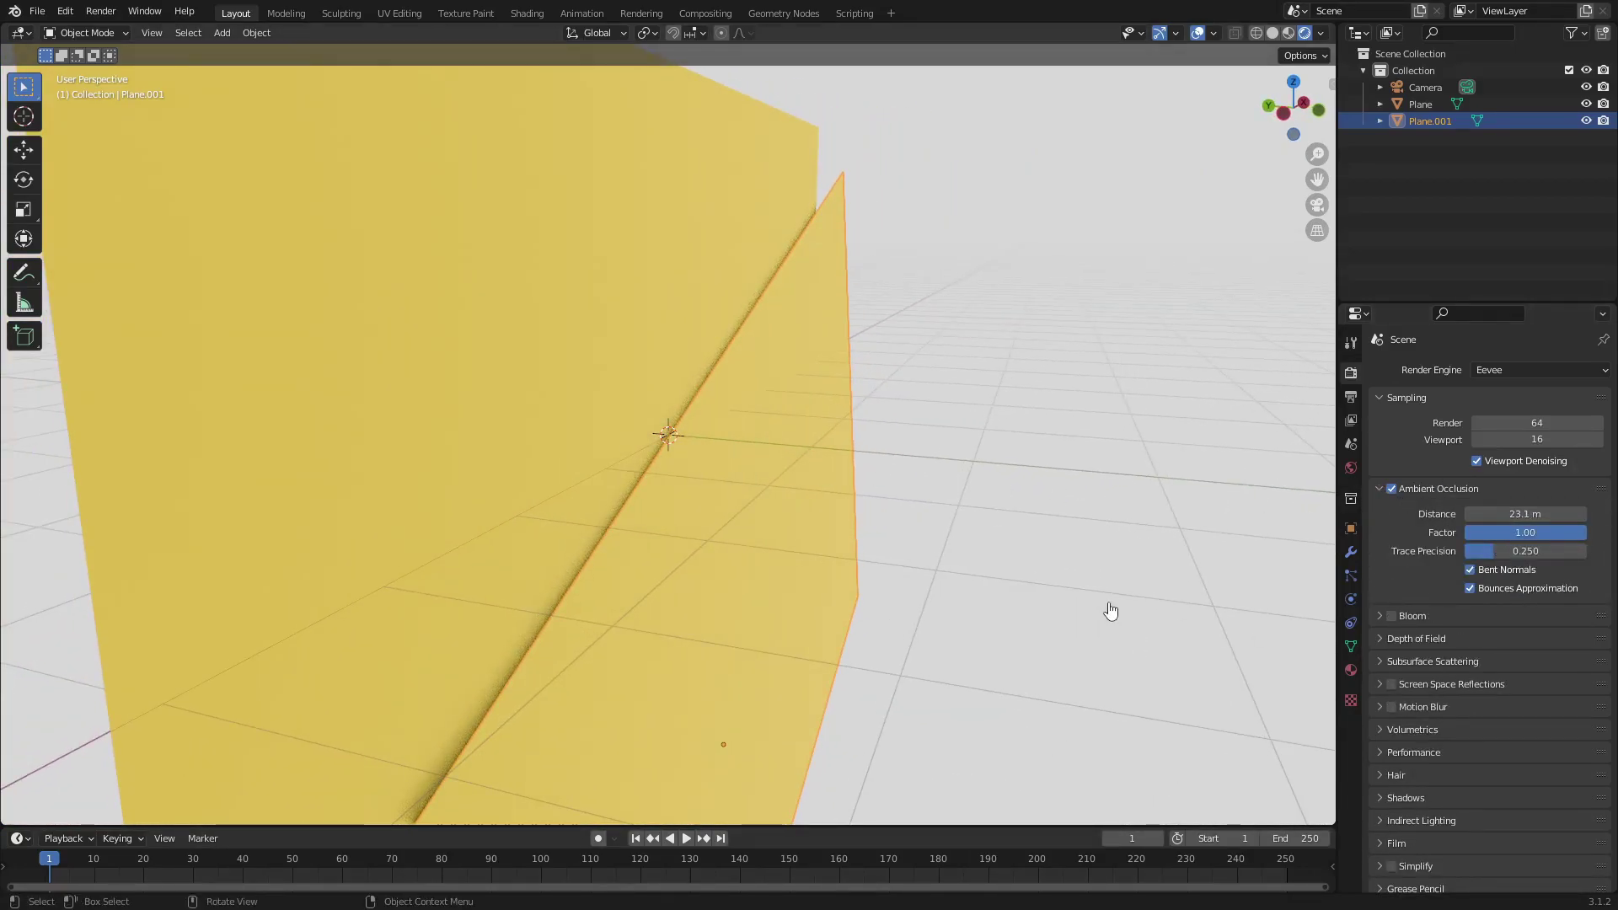
{"action": "left_click", "coordinate": [1532, 515]}
{"action": "type", "text": "10"}
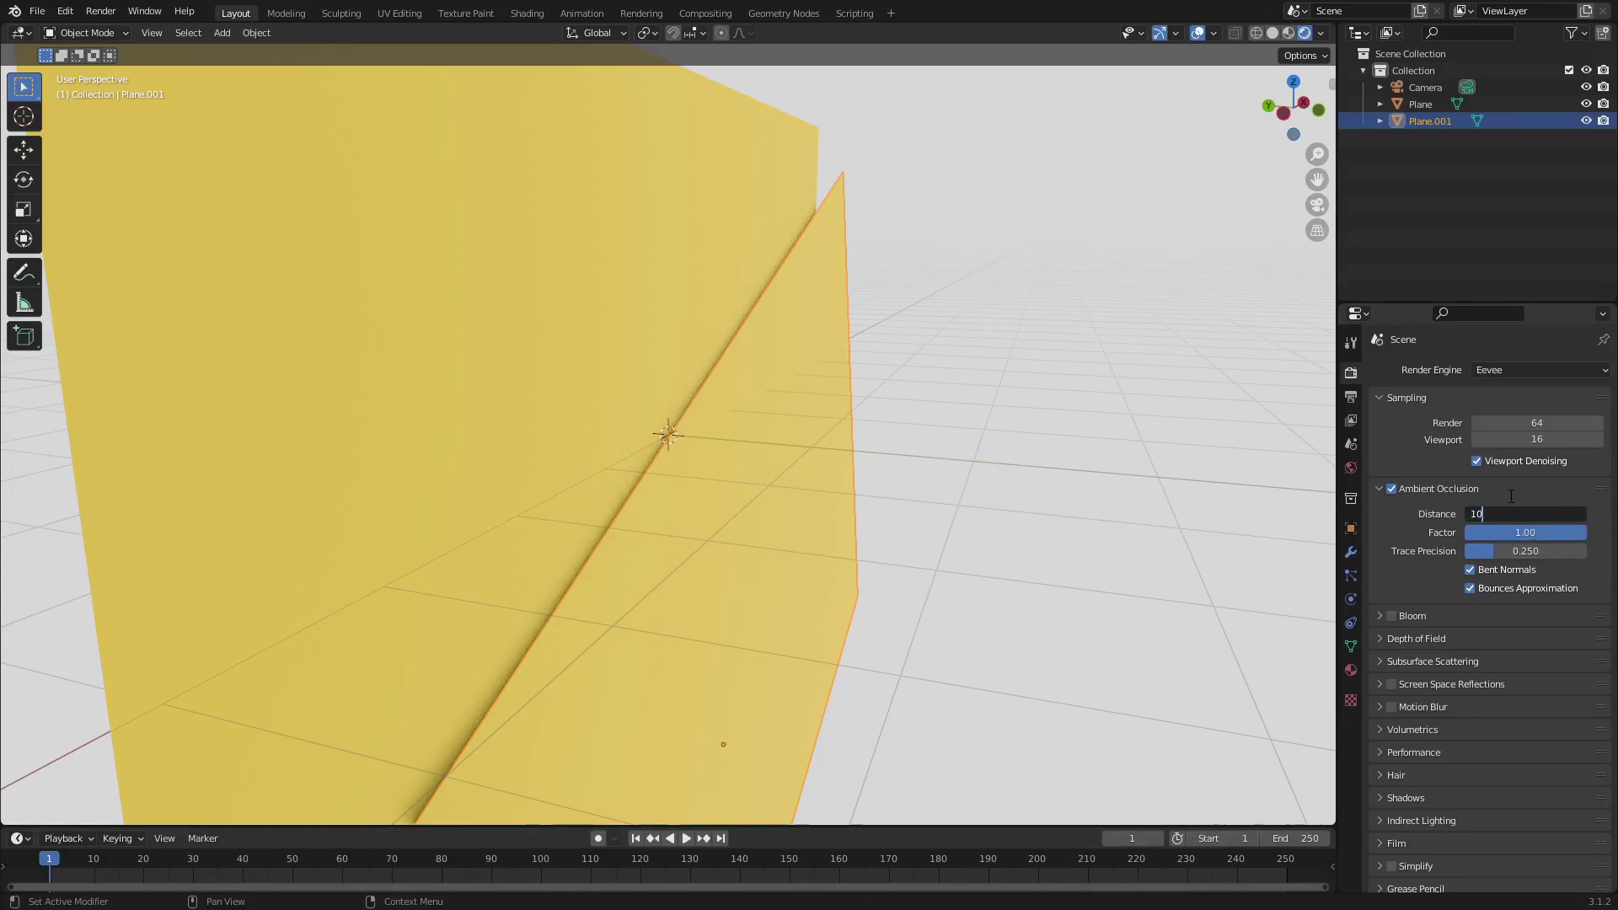
{"action": "key", "text": "Return"}
Step: Slide the duplicate plane along Y into its overlapping position, then switch to camera view
{"action": "key", "text": "g"}
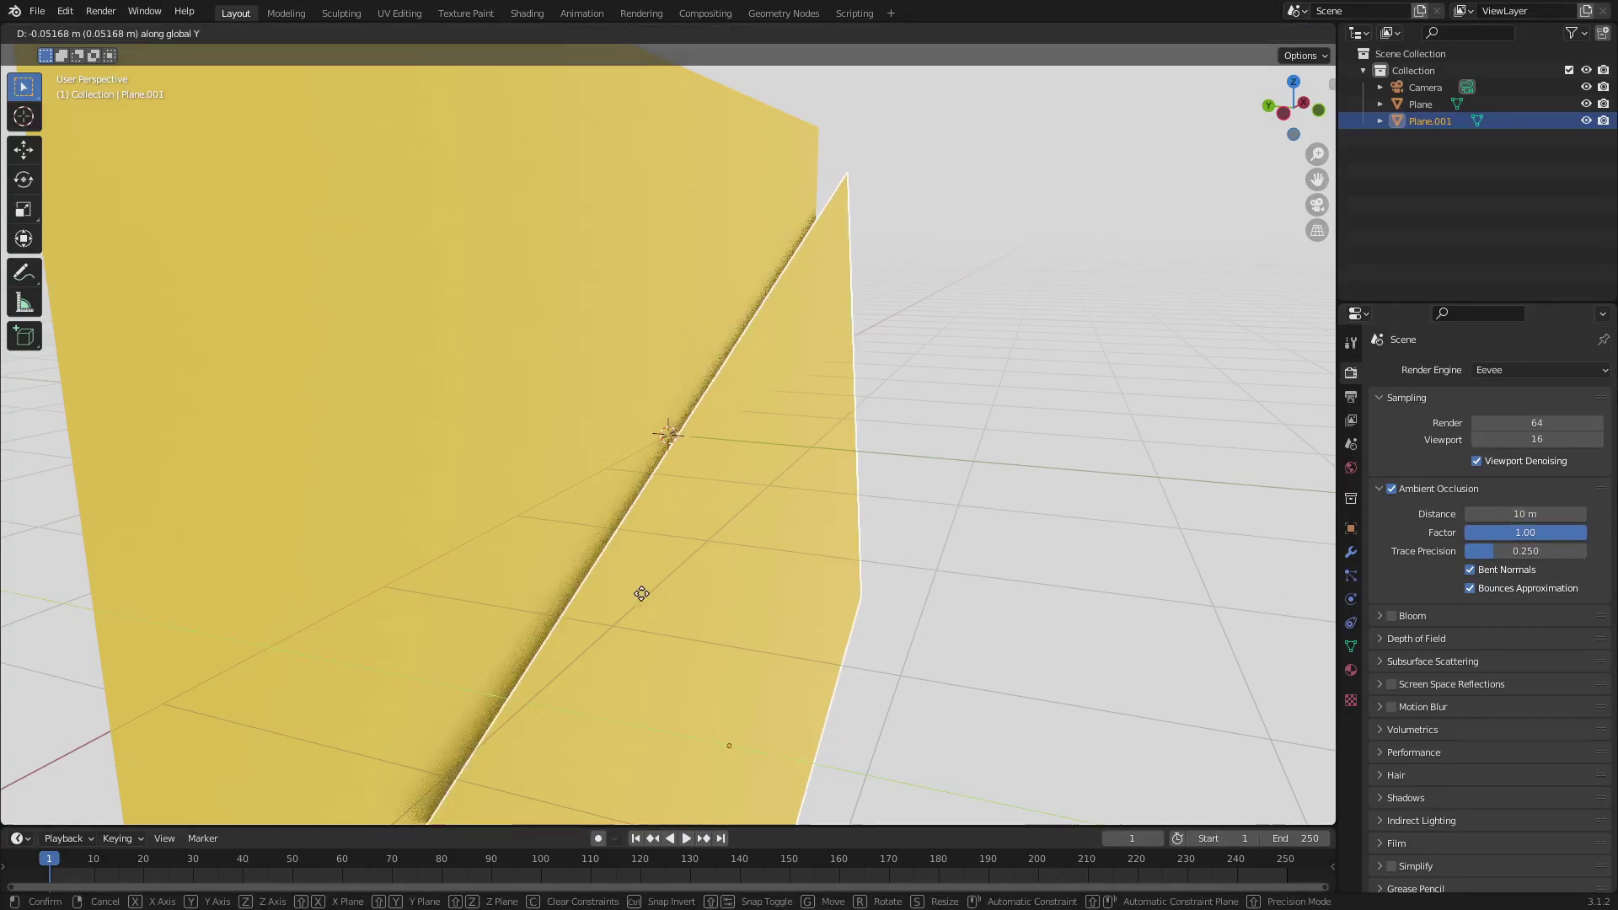
{"action": "key", "text": "y"}
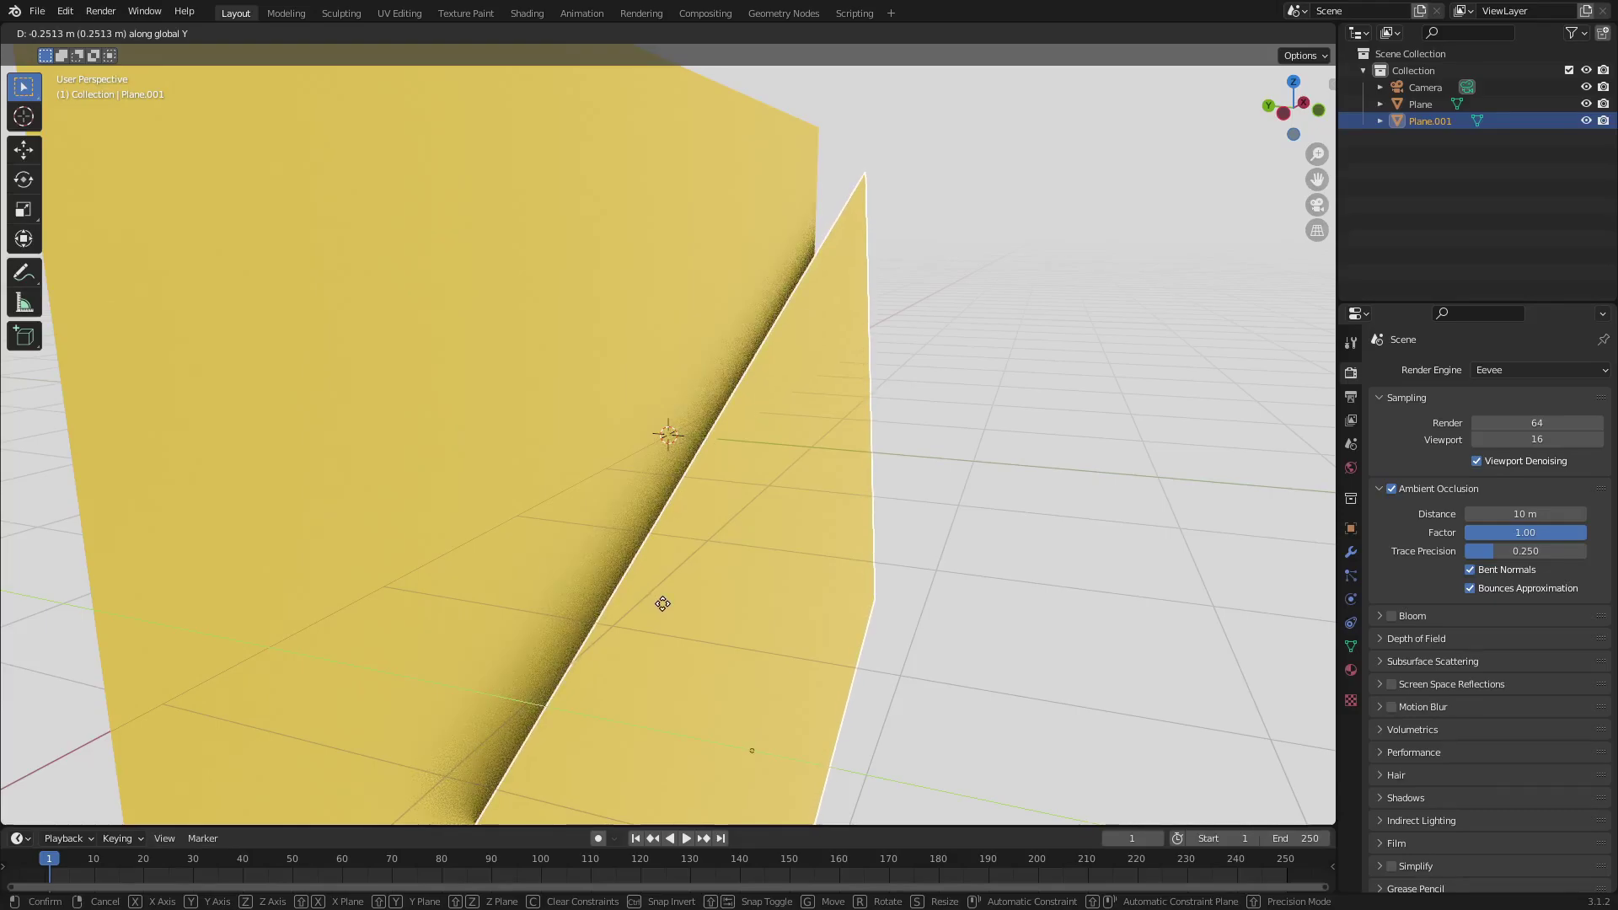
{"action": "left_click", "coordinate": [663, 610]}
{"action": "key", "text": "KP_0"}
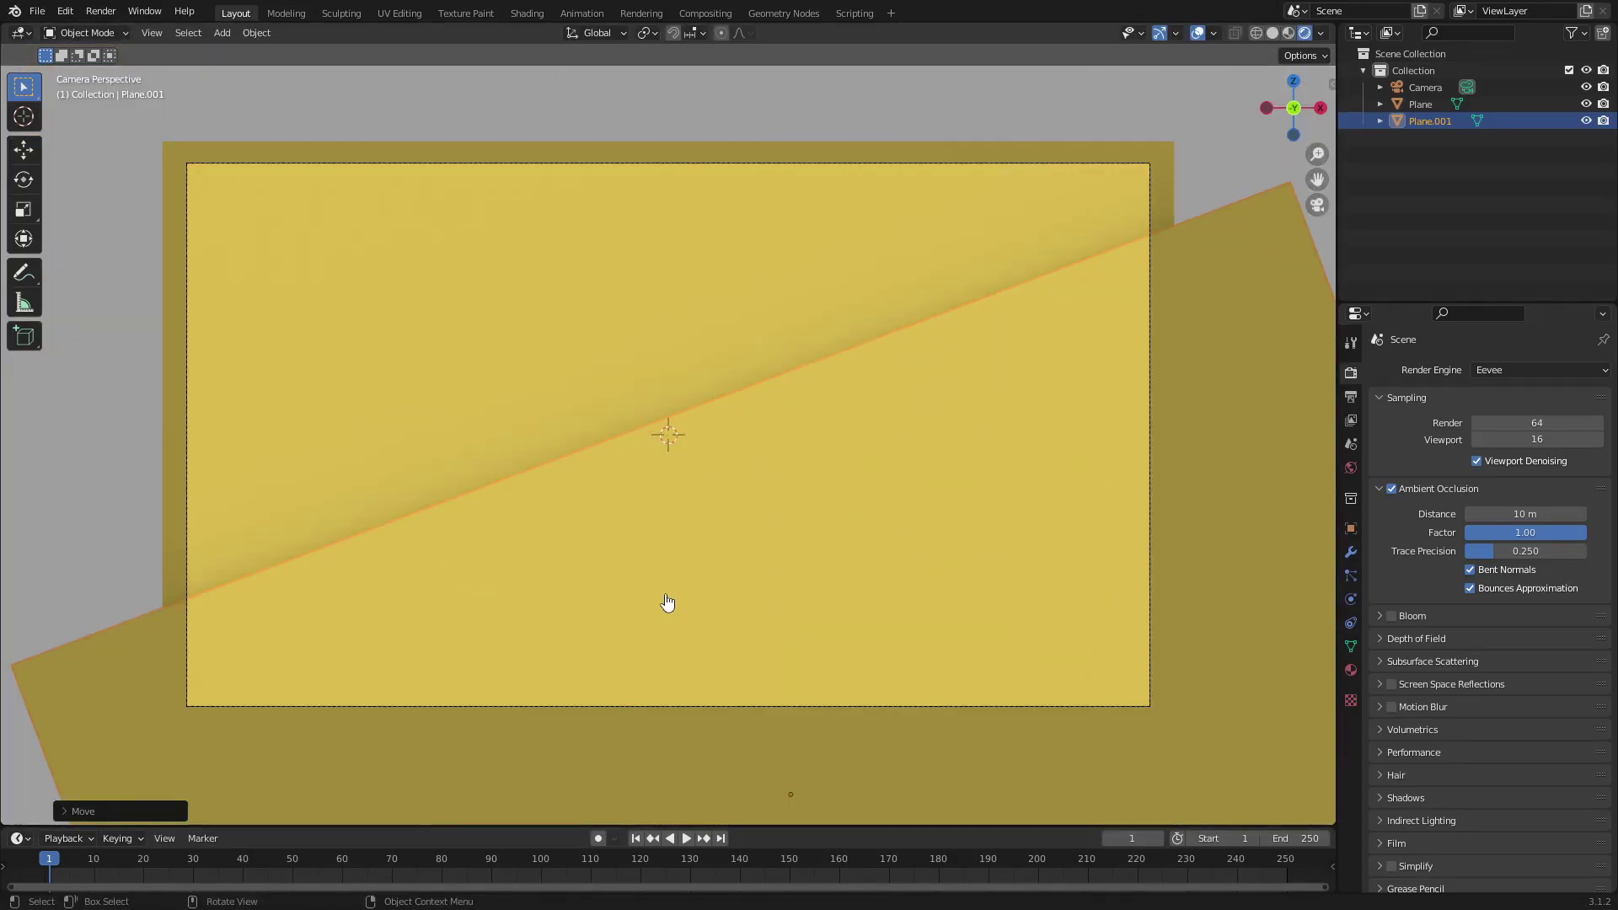
Step: Reselect the second plane, check the World settings, then return to the Render settings
{"action": "left_click", "coordinate": [1182, 123]}
{"action": "scroll", "coordinate": [914, 574], "scroll_direction": "down", "scroll_amount": 1}
{"action": "scroll", "coordinate": [798, 548], "scroll_direction": "up", "scroll_amount": 1}
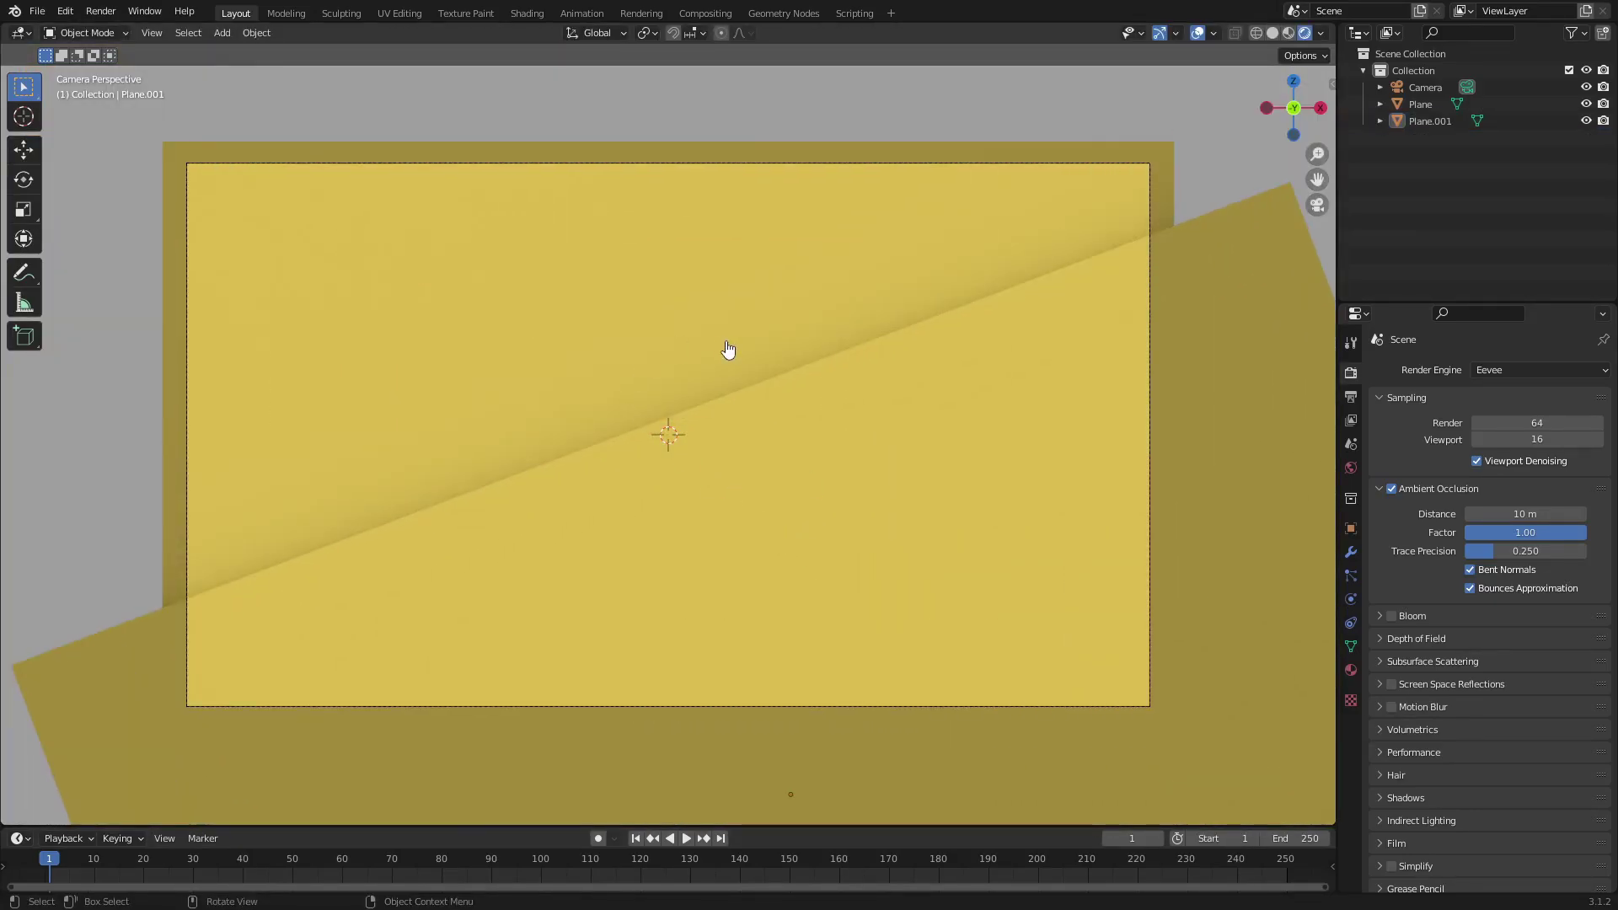
{"action": "left_click", "coordinate": [815, 416]}
{"action": "key", "text": "g"}
{"action": "right_click", "coordinate": [716, 342]}
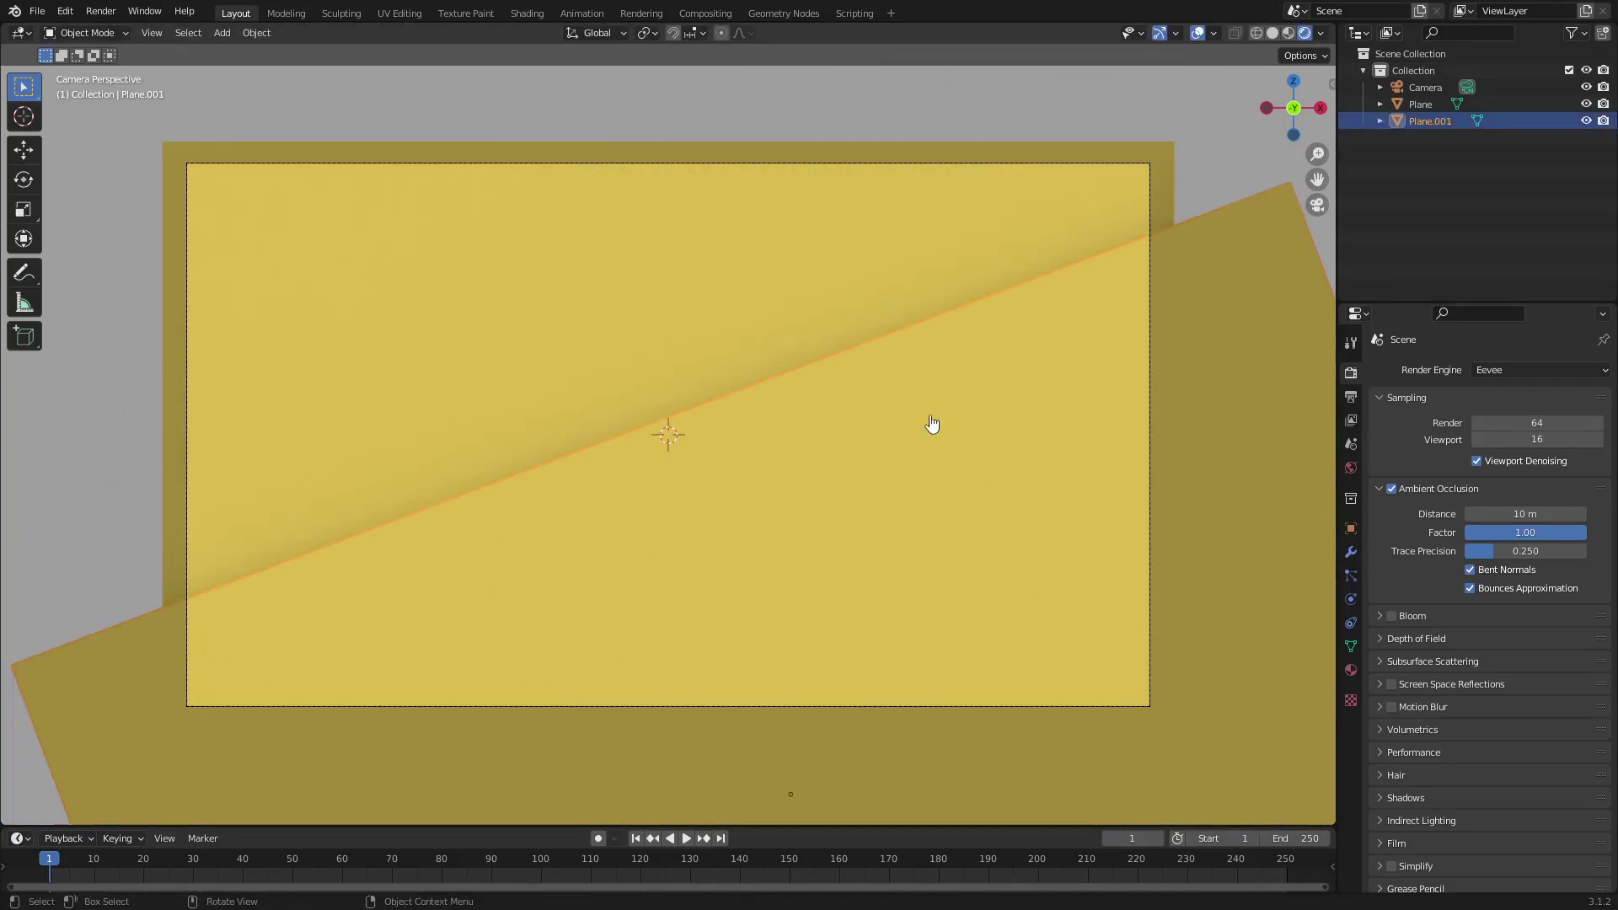
{"action": "left_click", "coordinate": [746, 117]}
{"action": "scroll", "coordinate": [715, 437], "scroll_direction": "down", "scroll_amount": 3}
{"action": "scroll", "coordinate": [884, 469], "scroll_direction": "up", "scroll_amount": 2}
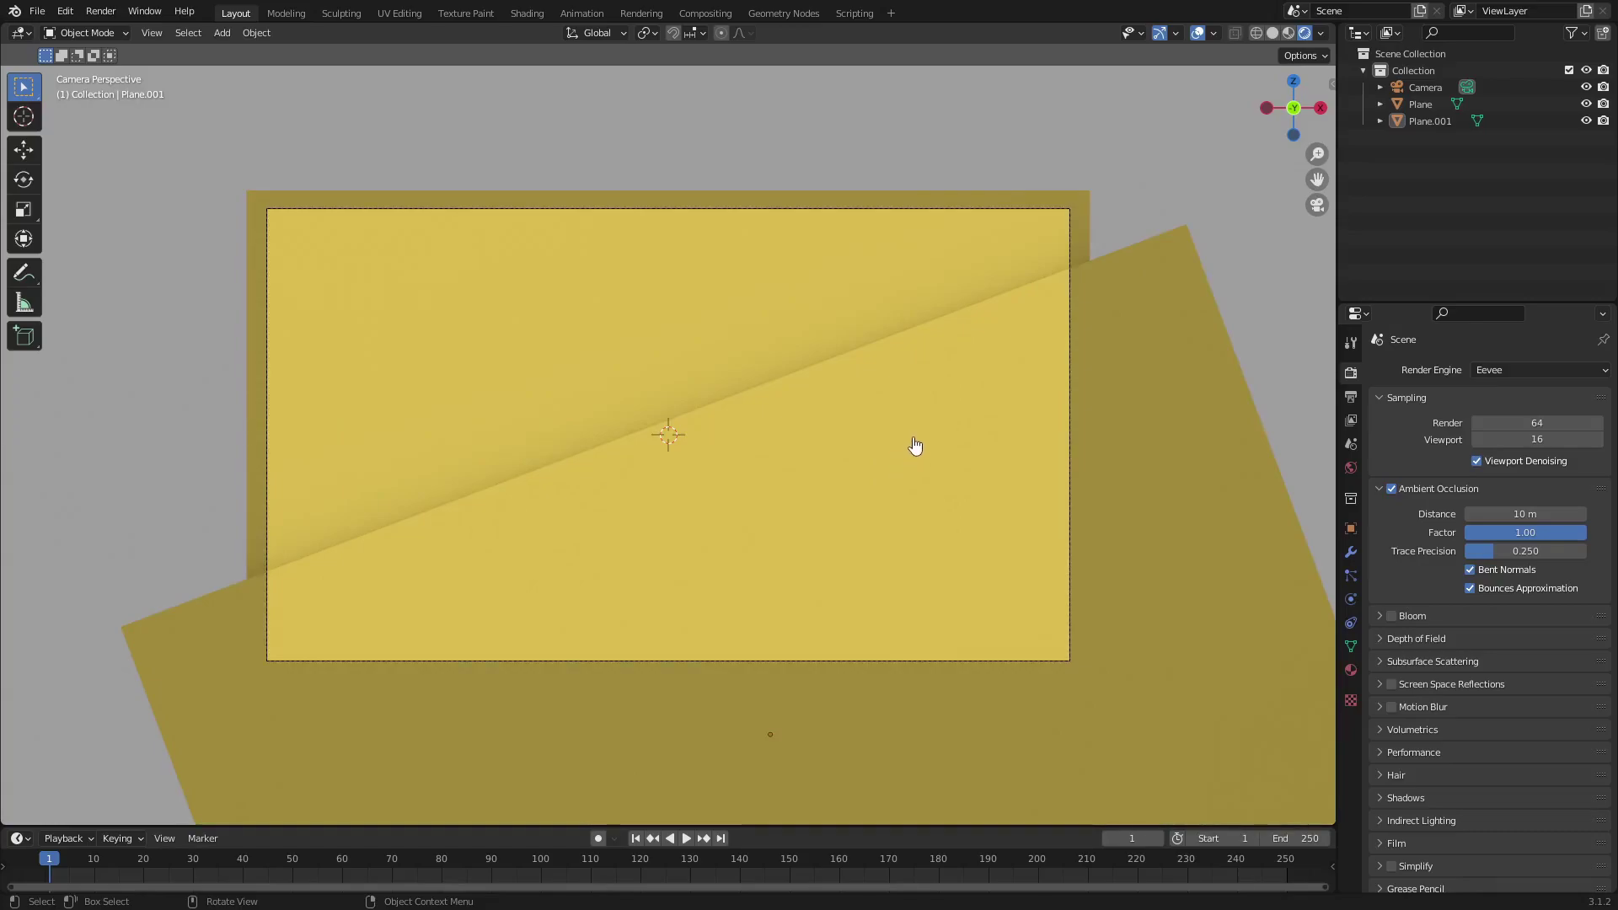
{"action": "left_click", "coordinate": [1173, 457]}
{"action": "left_click", "coordinate": [1351, 467]}
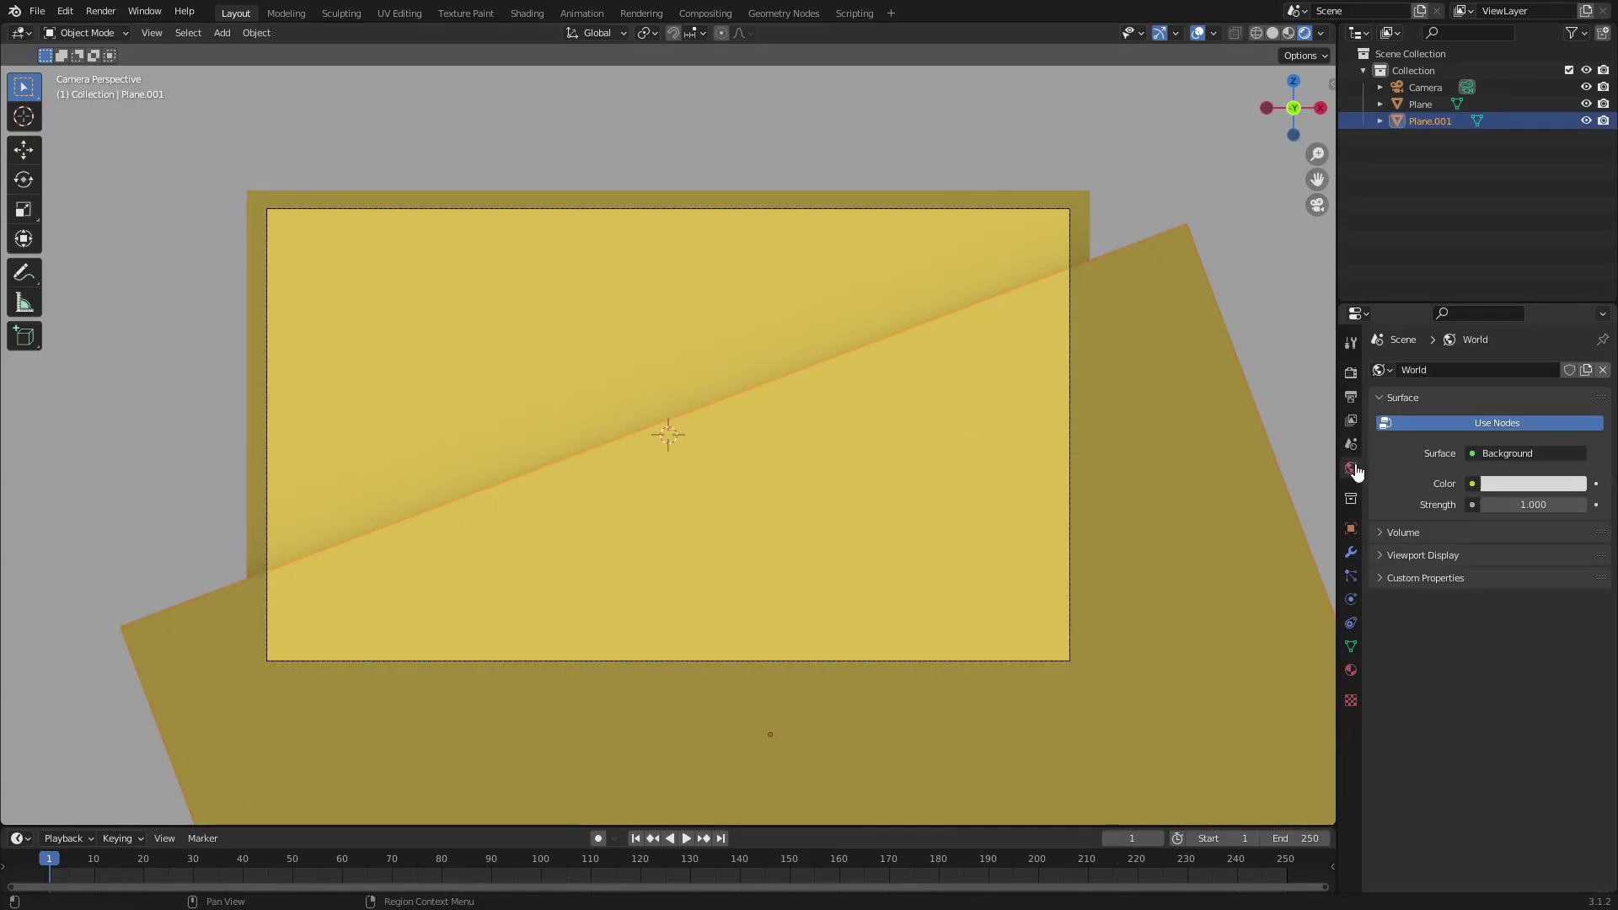
{"action": "left_click", "coordinate": [1351, 373]}
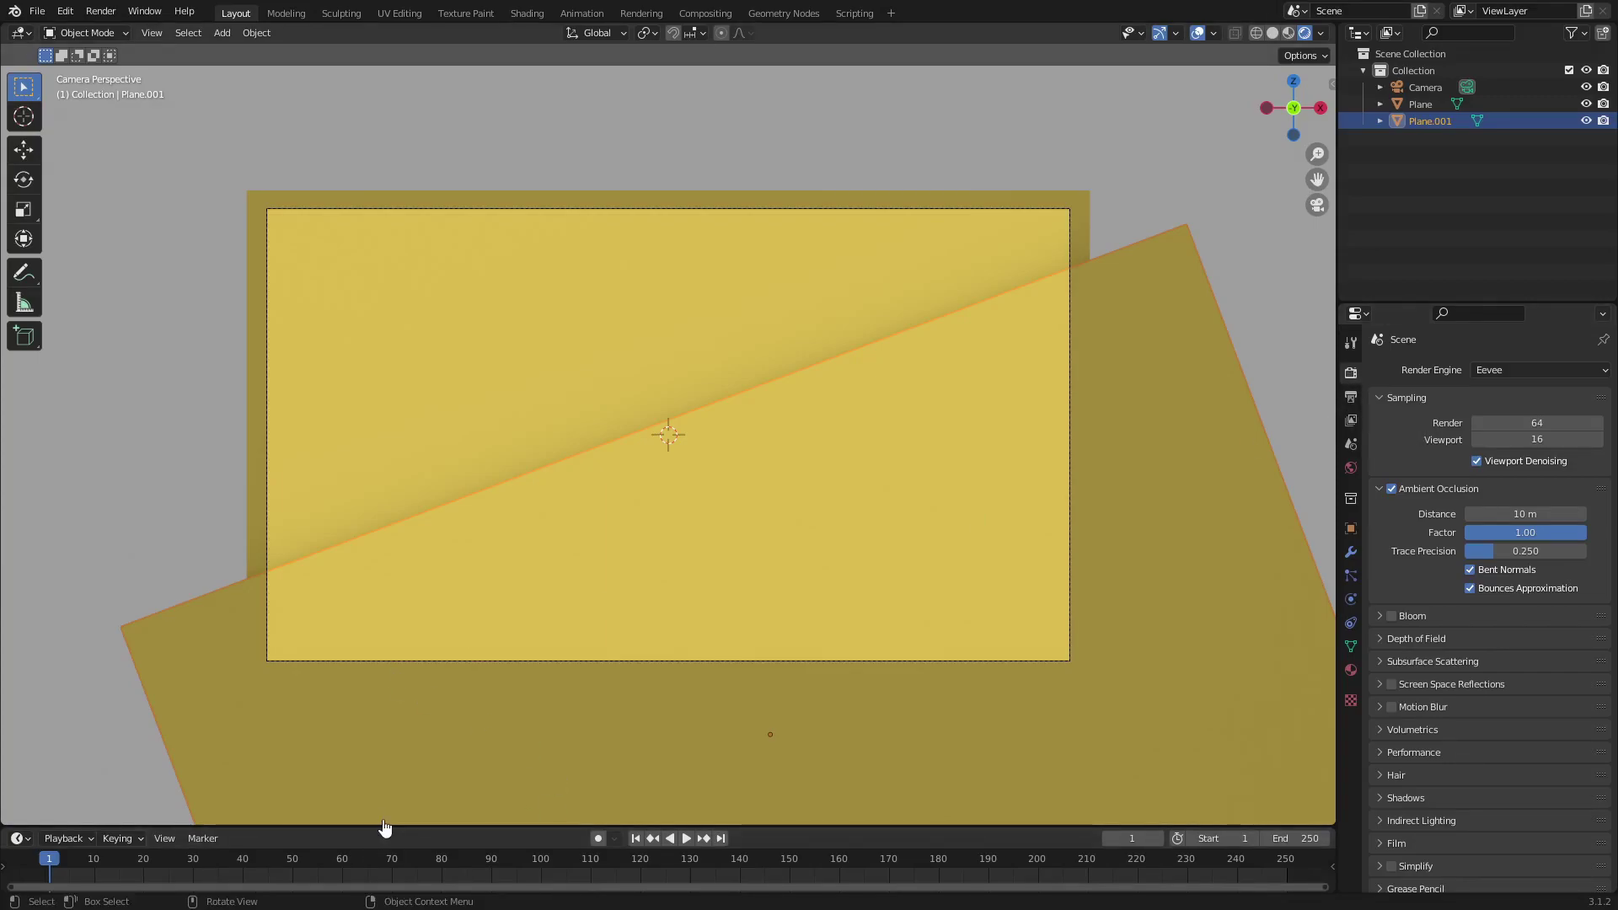
Step: Enlarge the timeline and set both the current frame and the Start frame to 0
{"action": "left_click_drag", "start_coordinate": [386, 825], "coordinate": [318, 803]}
{"action": "left_click", "coordinate": [43, 839]}
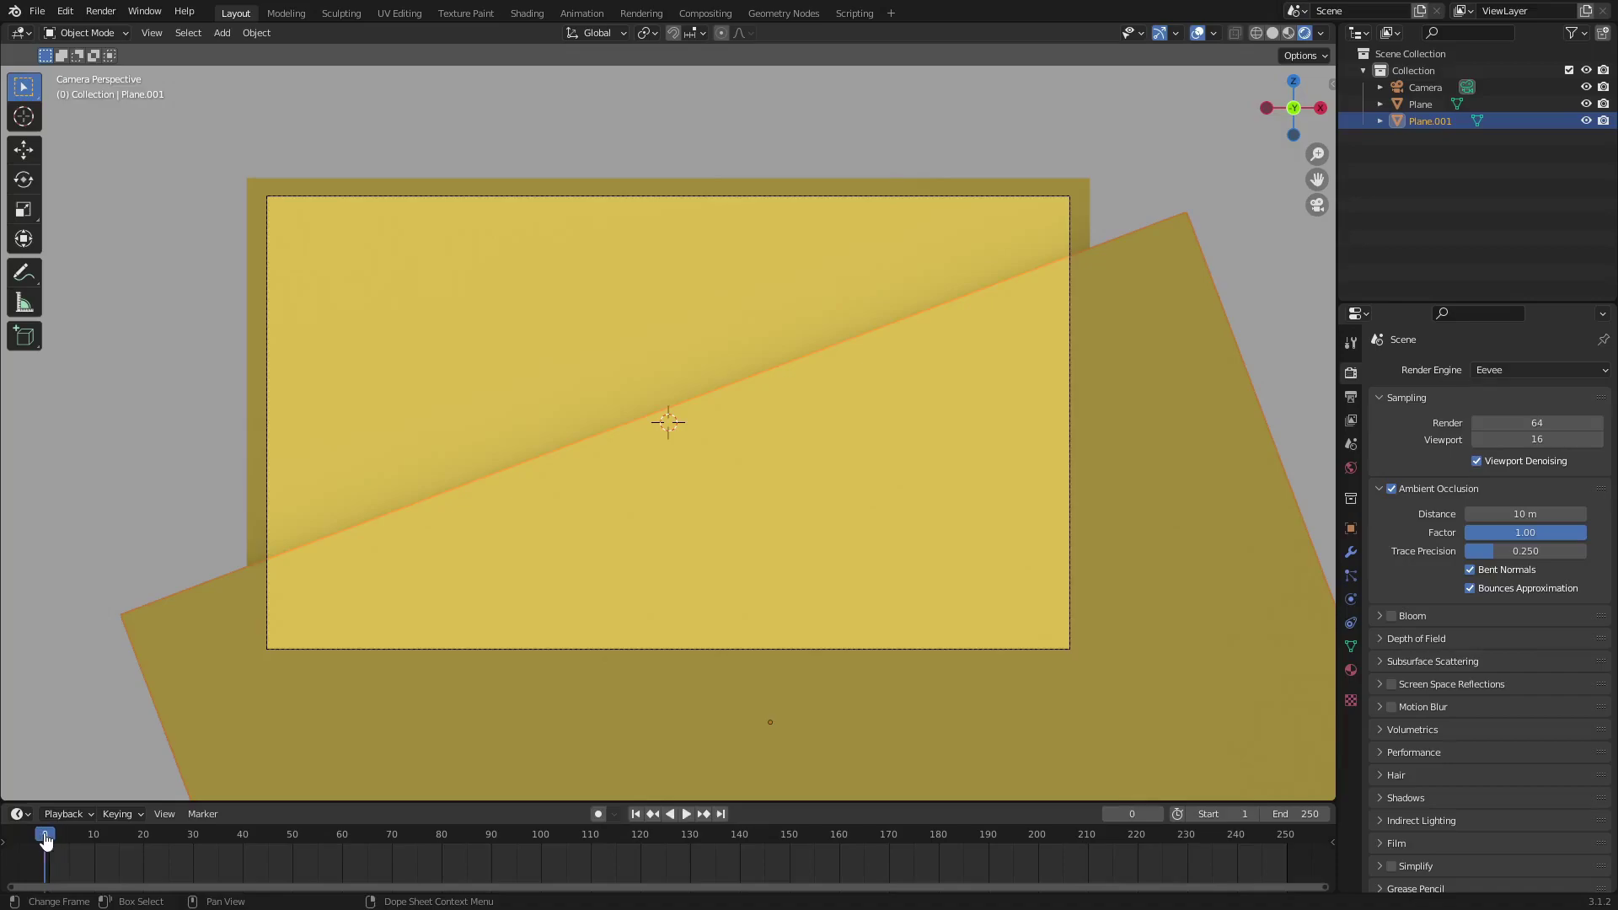
{"action": "left_click", "coordinate": [1191, 815]}
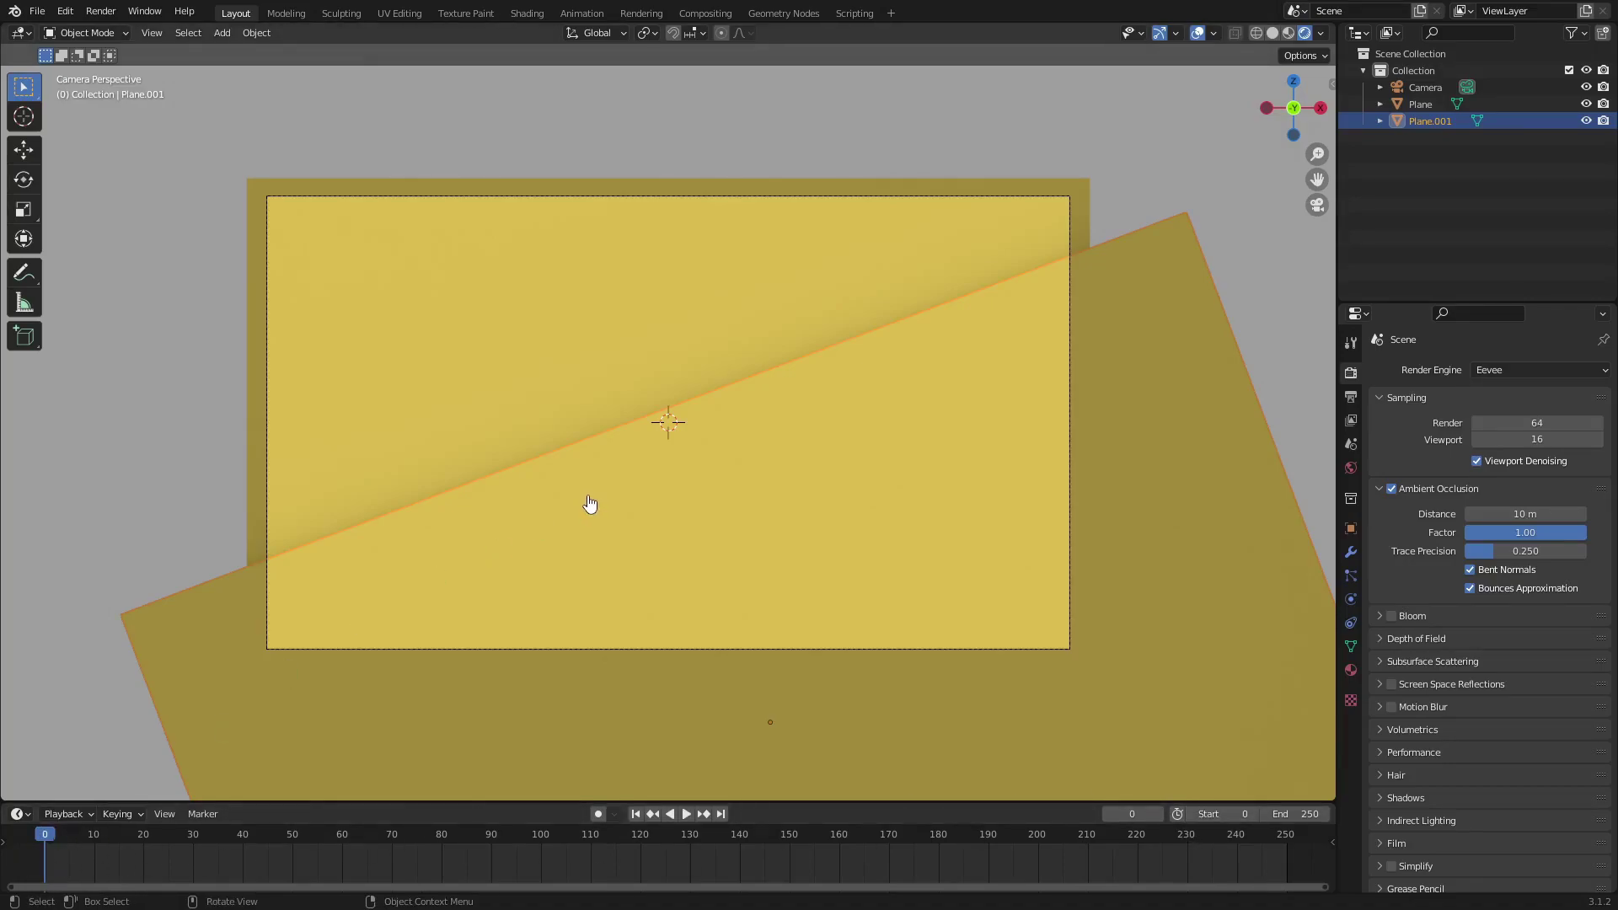
Step: Move Plane.001 about −4.11 m along its local Y axis, mostly out of frame
{"action": "key", "text": "g"}
{"action": "key", "text": "y"}
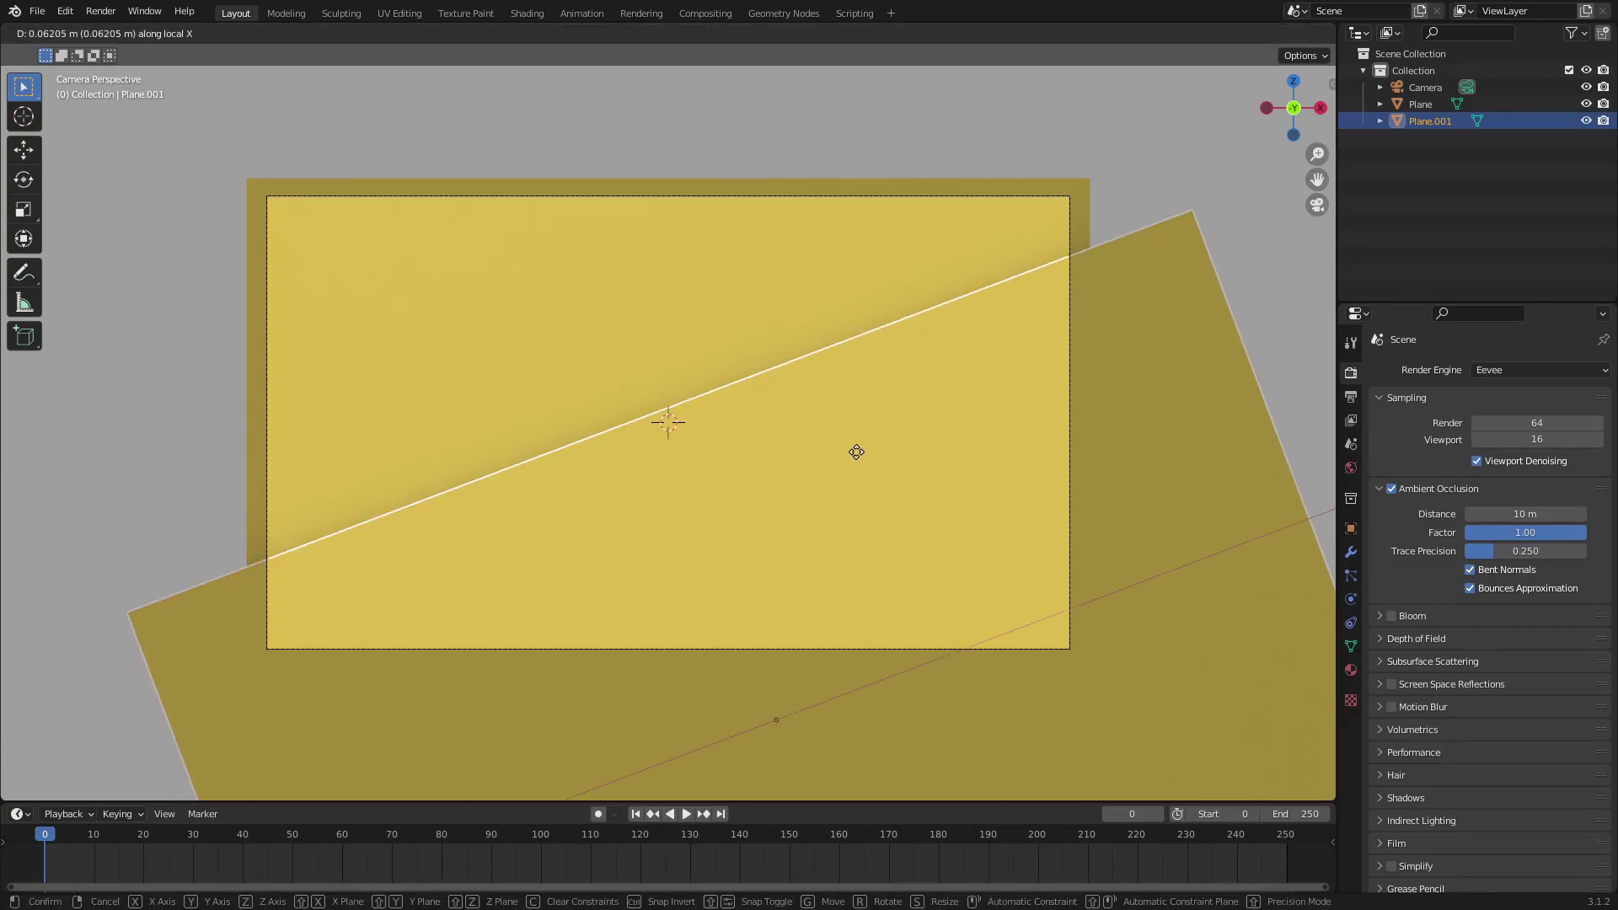
{"action": "key", "text": "y"}
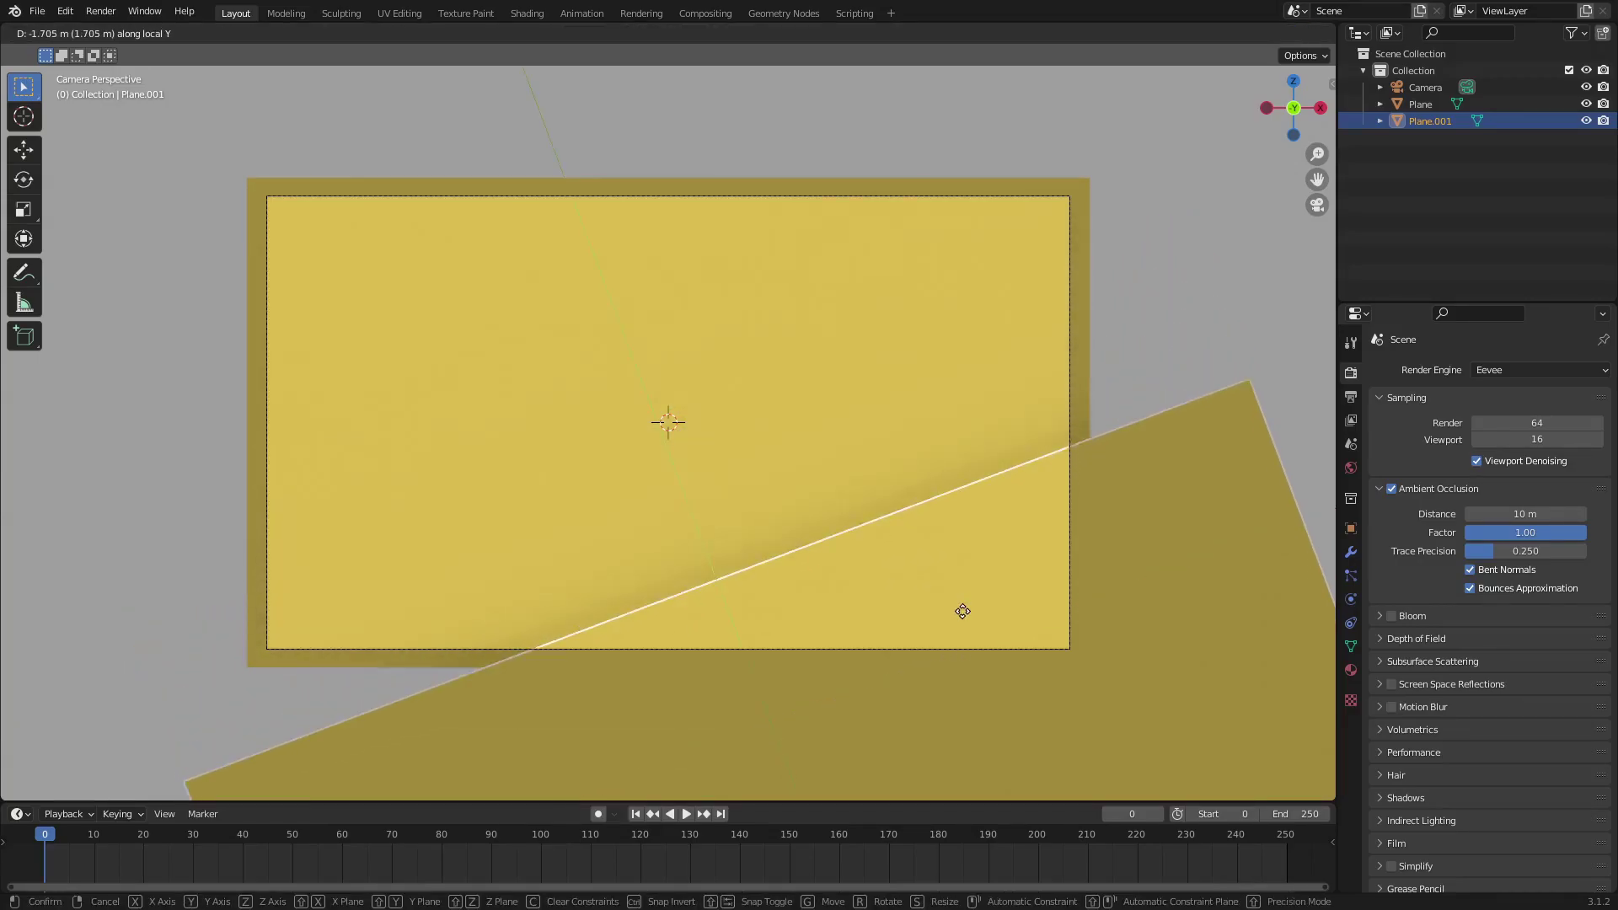
{"action": "left_click", "coordinate": [1166, 786]}
Step: Key Plane.001's location at frame 0, then slide it into frame and key it at frame 20
{"action": "key", "text": "i"}
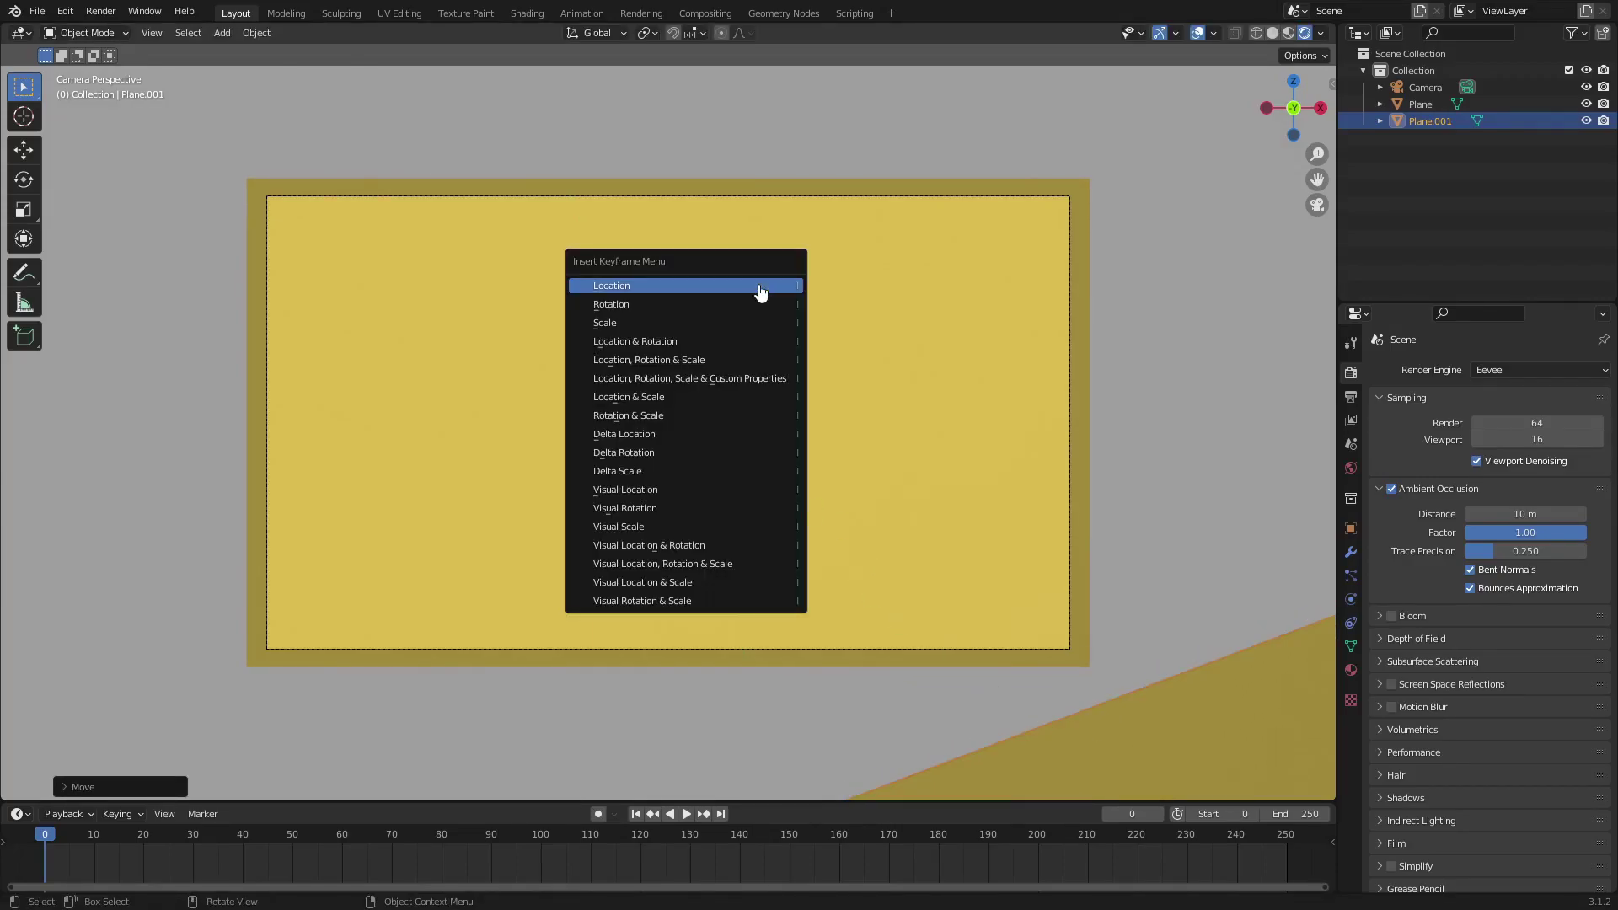
{"action": "left_click", "coordinate": [760, 293]}
{"action": "left_click", "coordinate": [143, 839]}
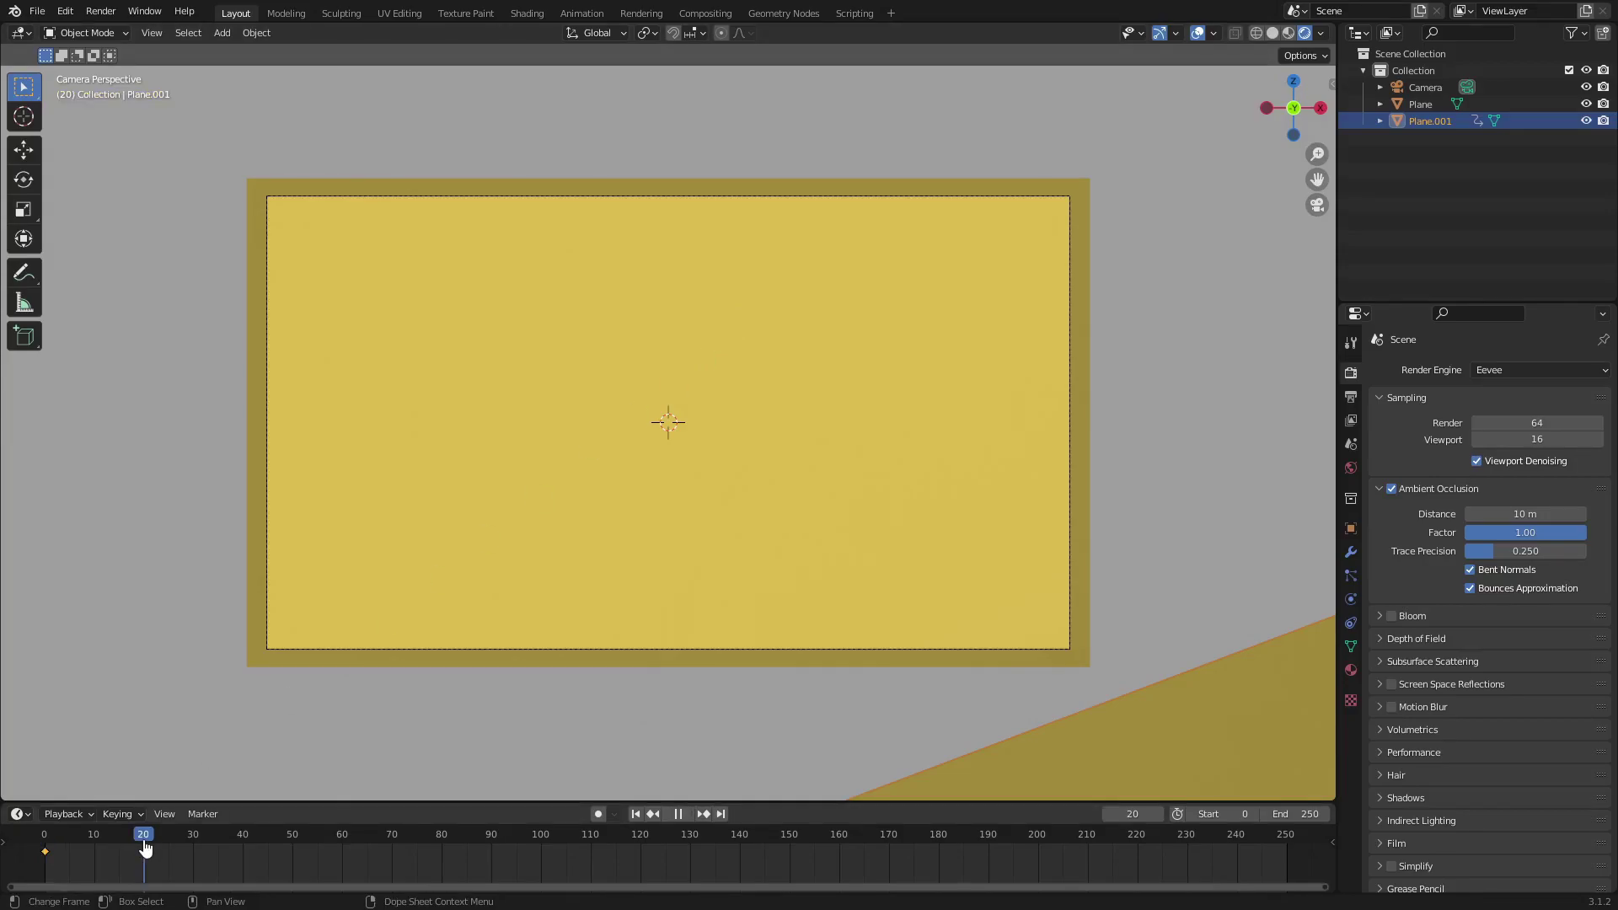
{"action": "key", "text": "g"}
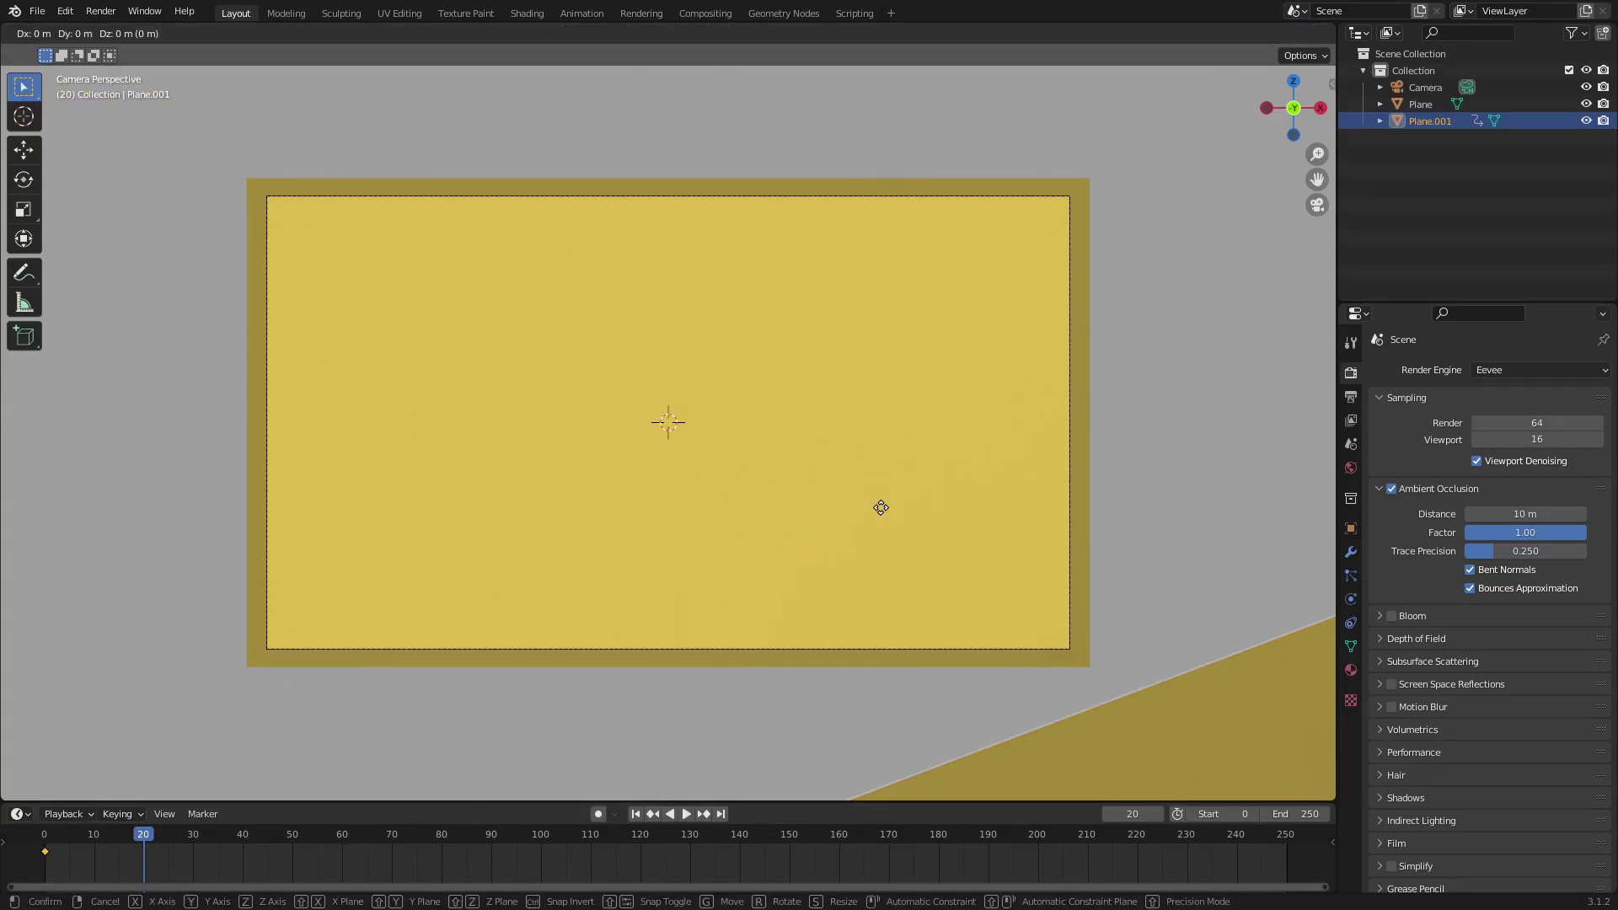
{"action": "key", "text": "y"}
{"action": "key", "text": "y"}
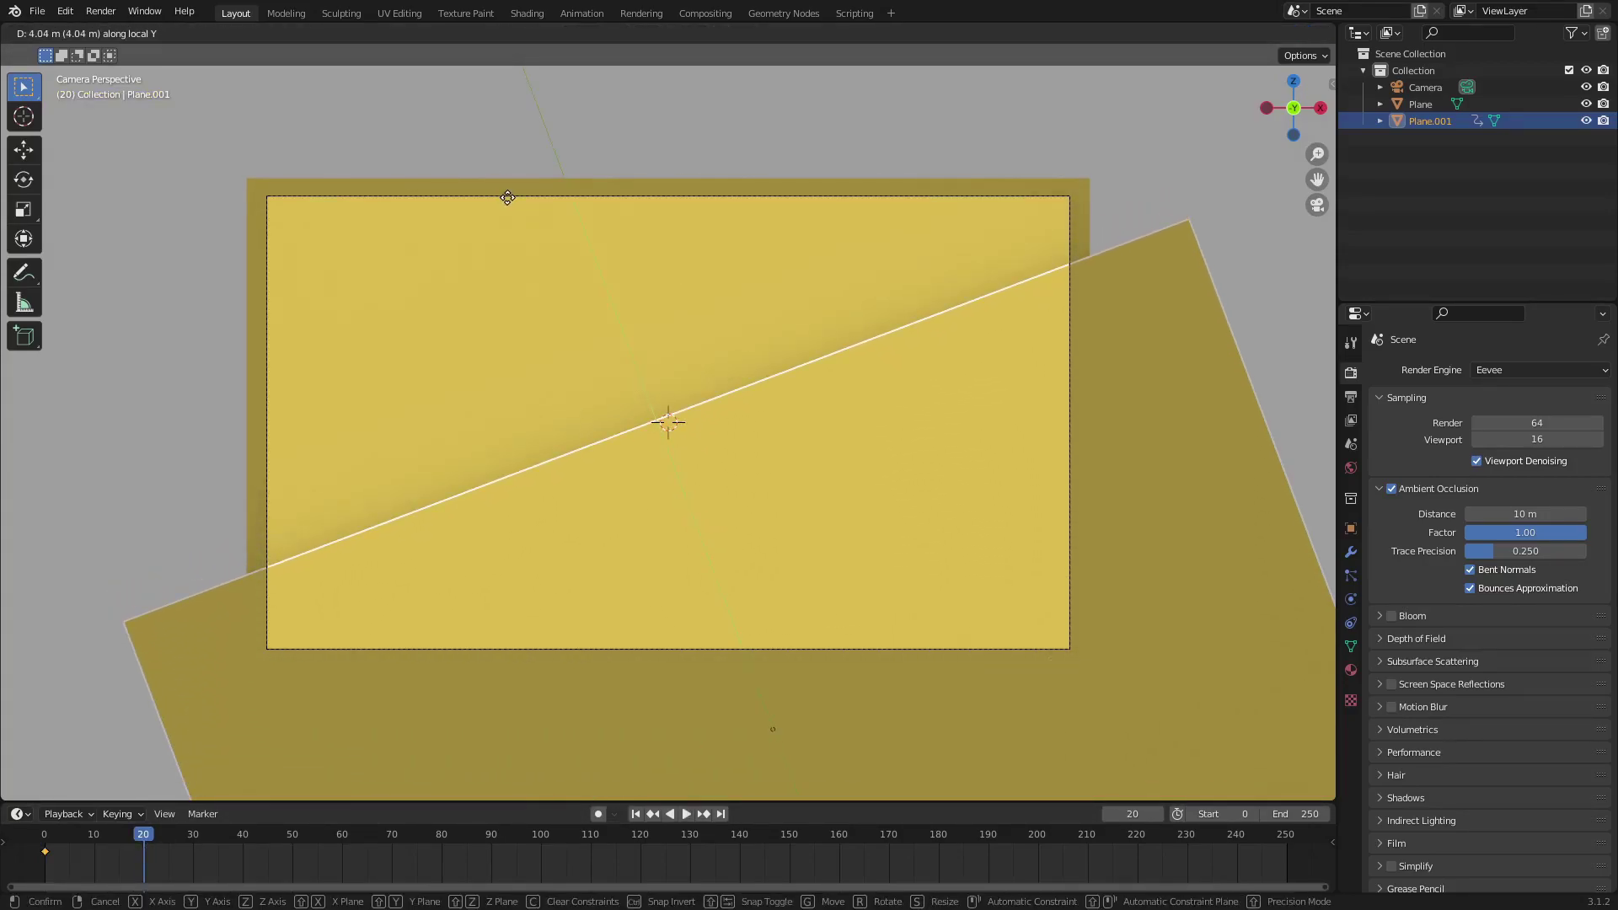
{"action": "left_click", "coordinate": [501, 185]}
{"action": "key", "text": "i"}
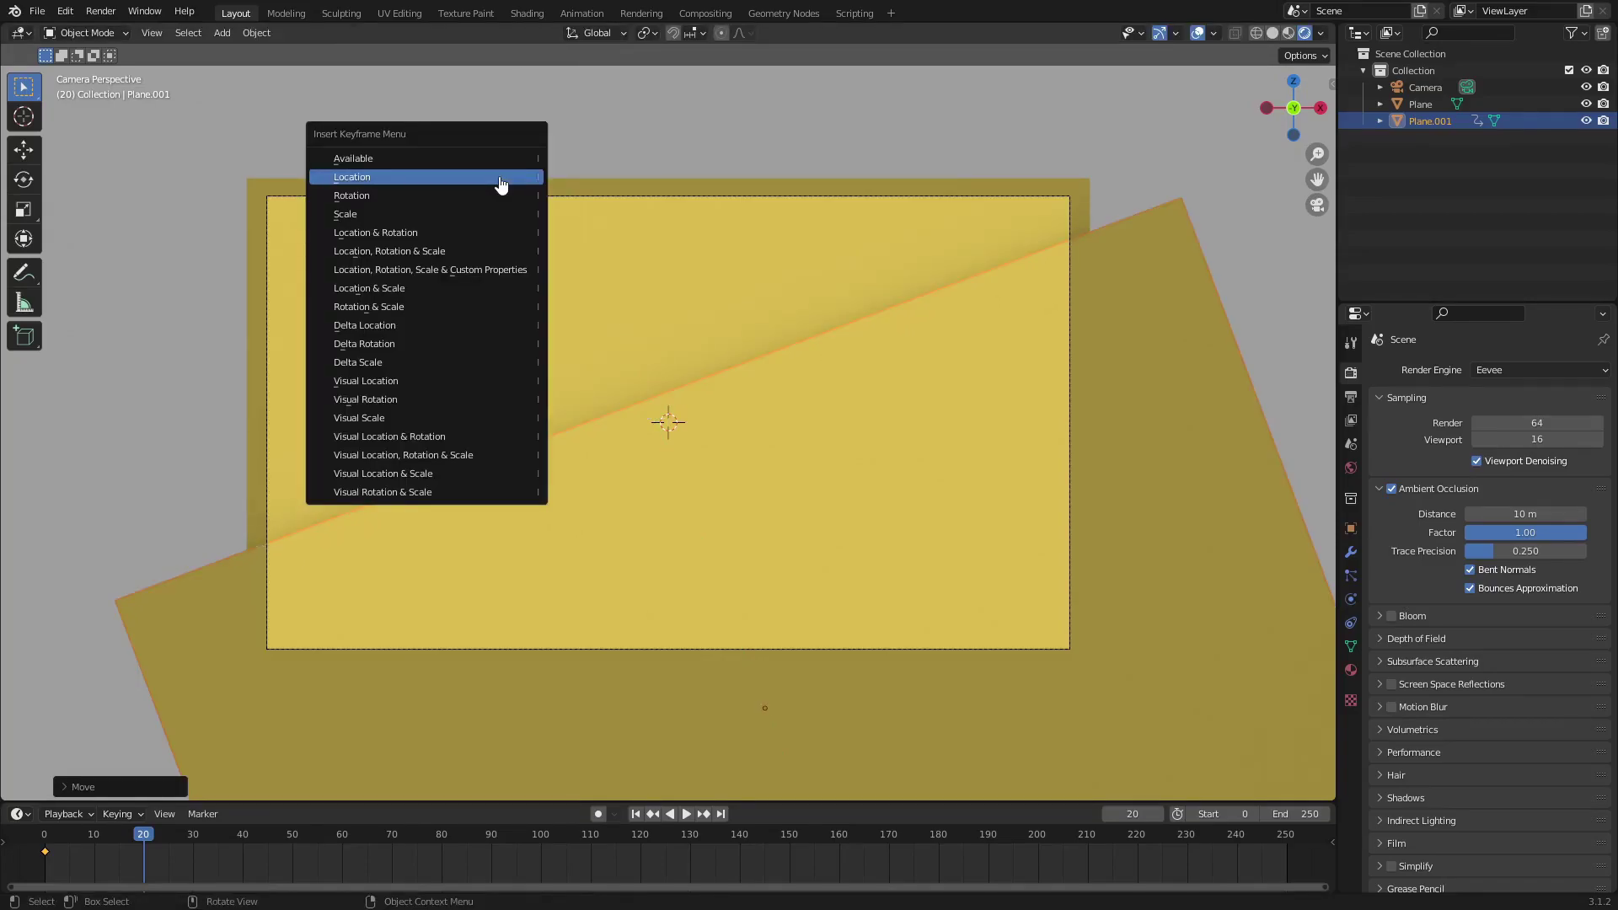
{"action": "left_click", "coordinate": [501, 184]}
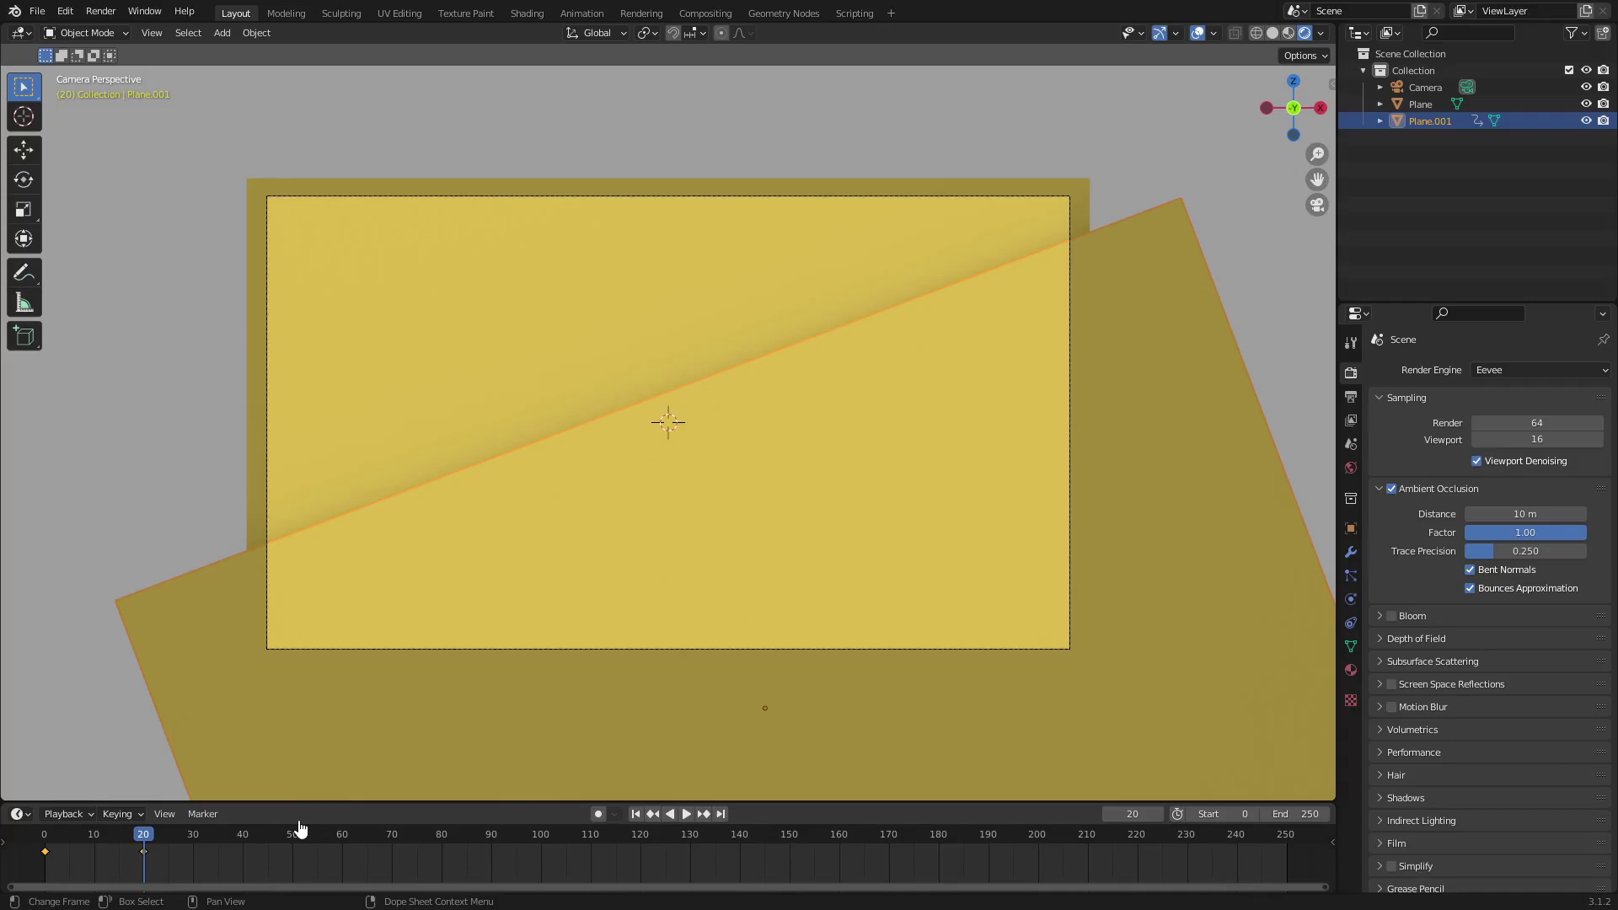
Step: Reposition the plane and key its location at frame 70, then set the End frame to 80
{"action": "left_click", "coordinate": [392, 841]}
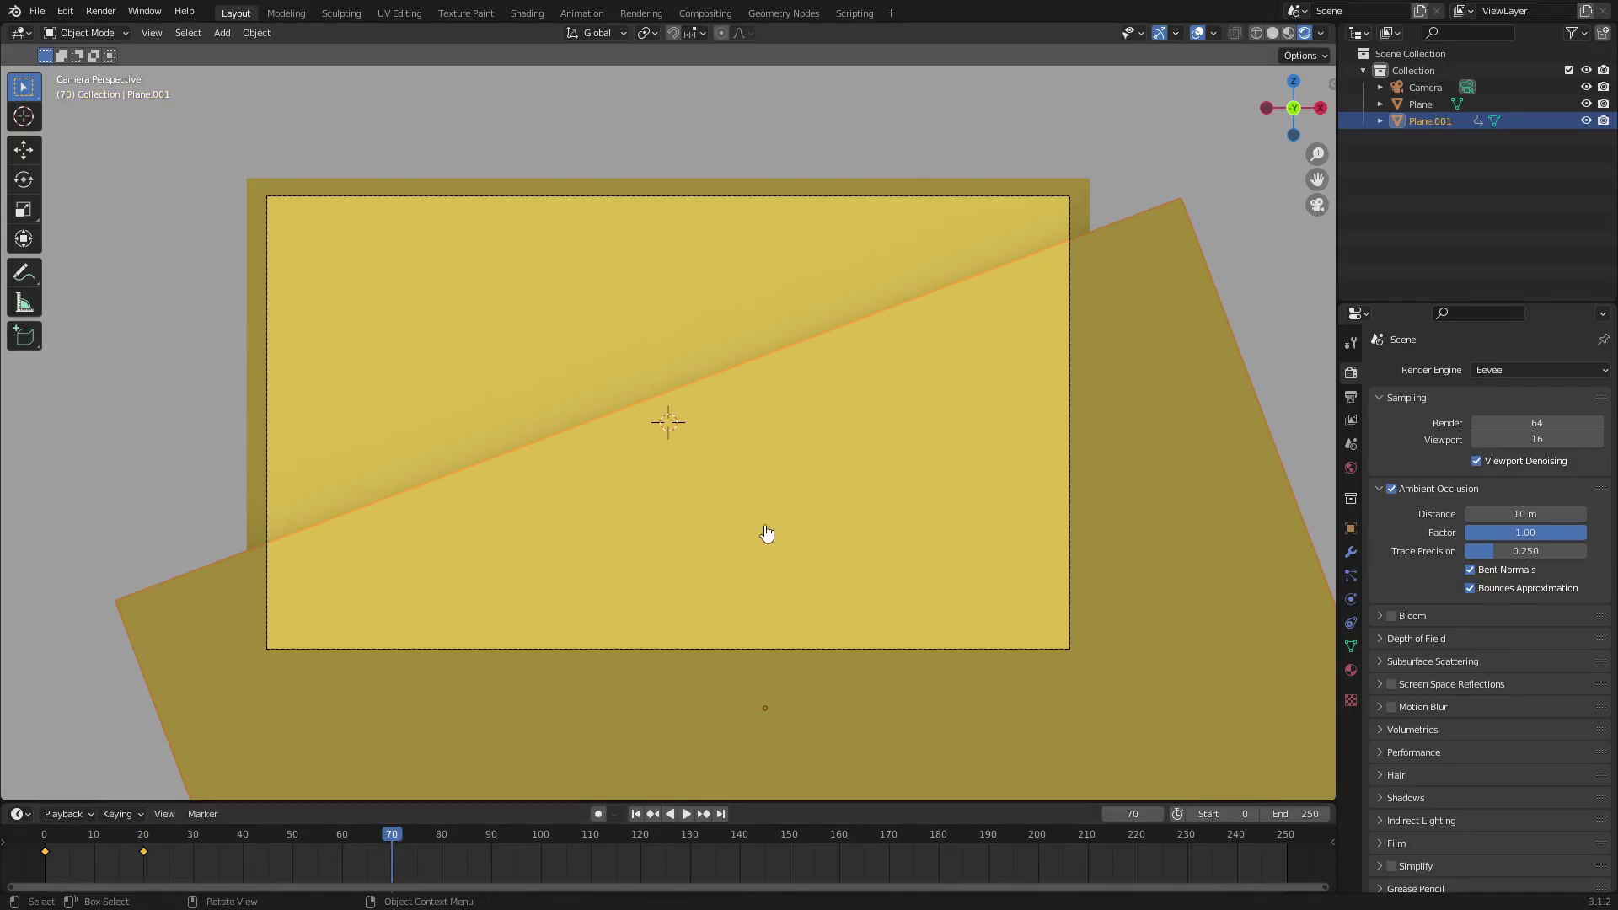
{"action": "key", "text": "g"}
{"action": "key", "text": "y"}
{"action": "key", "text": "y"}
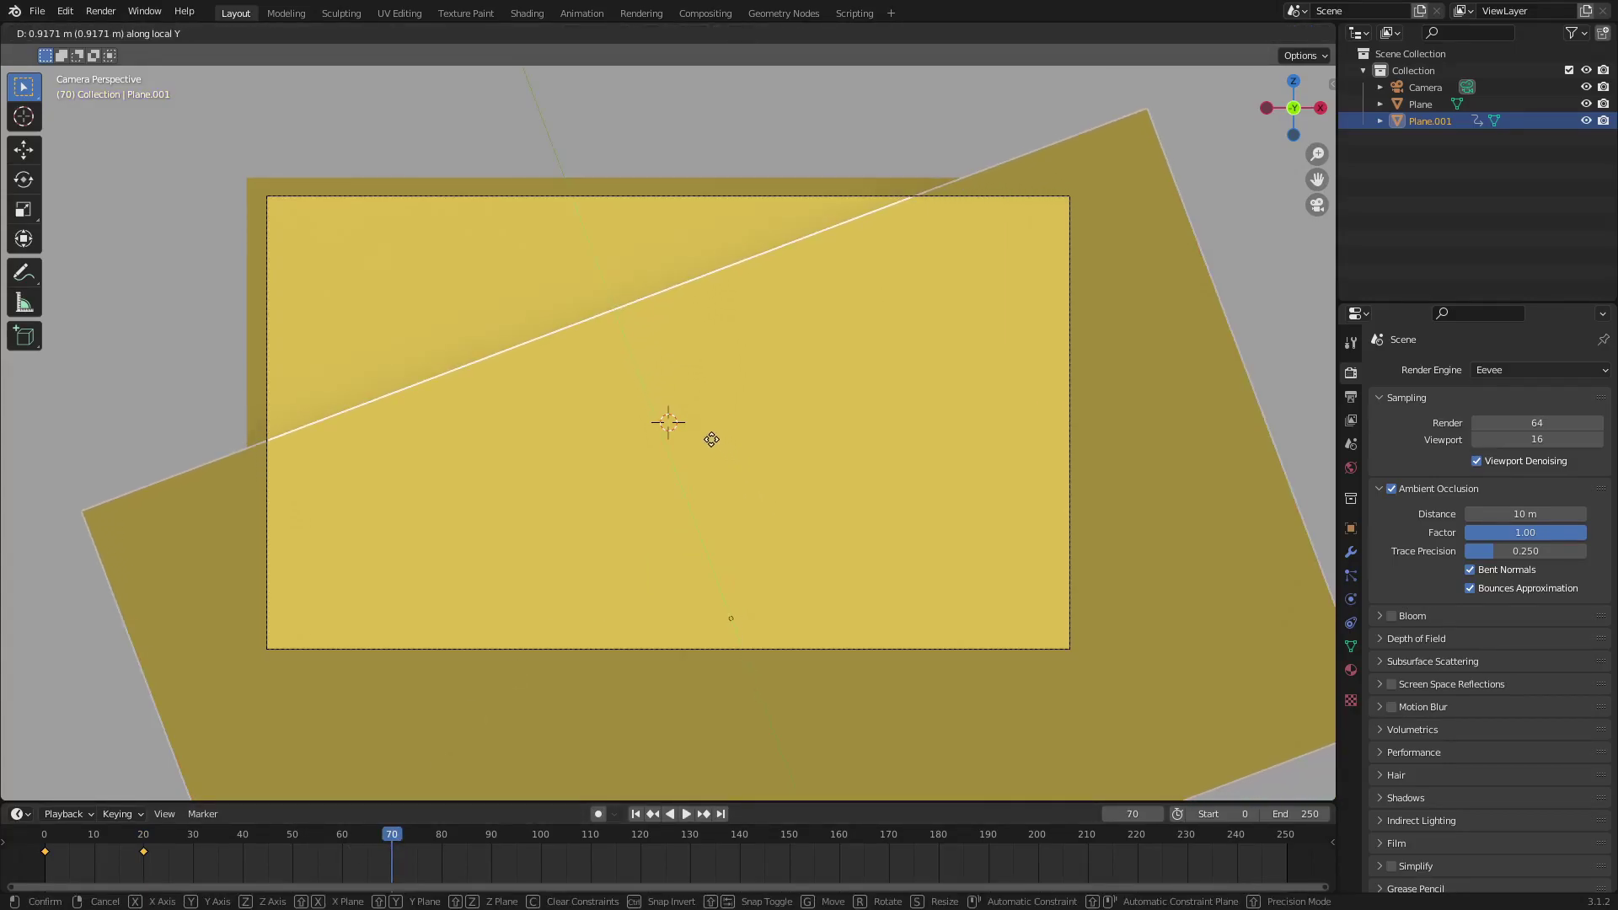
{"action": "left_click", "coordinate": [697, 425]}
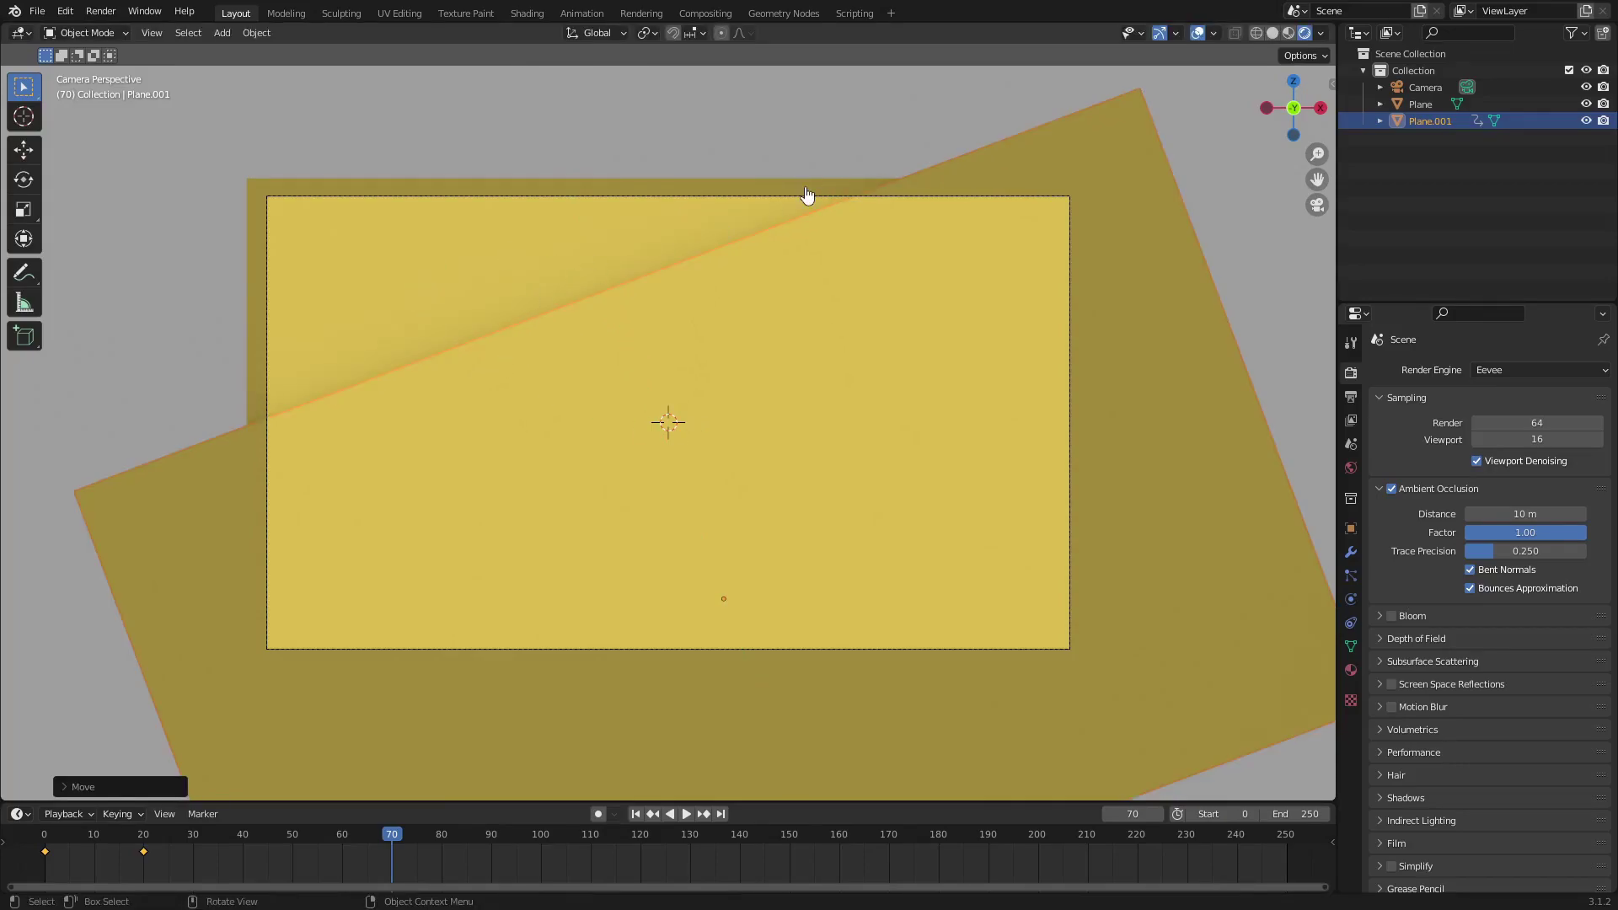
{"action": "key", "text": "i"}
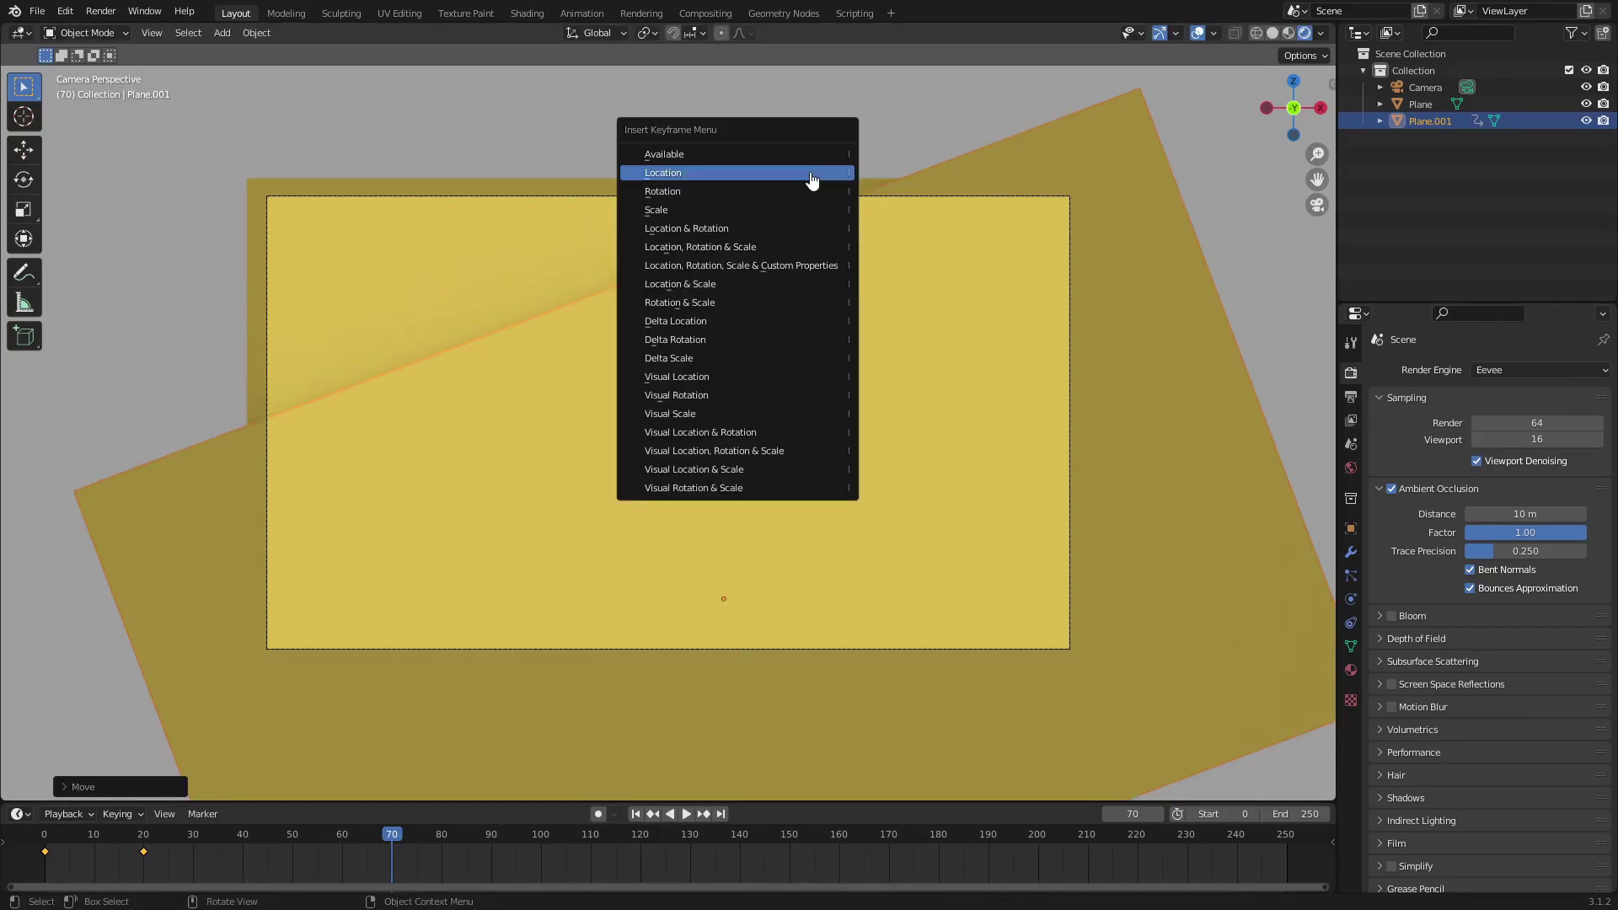
{"action": "left_click", "coordinate": [811, 173]}
{"action": "left_click", "coordinate": [1300, 814]}
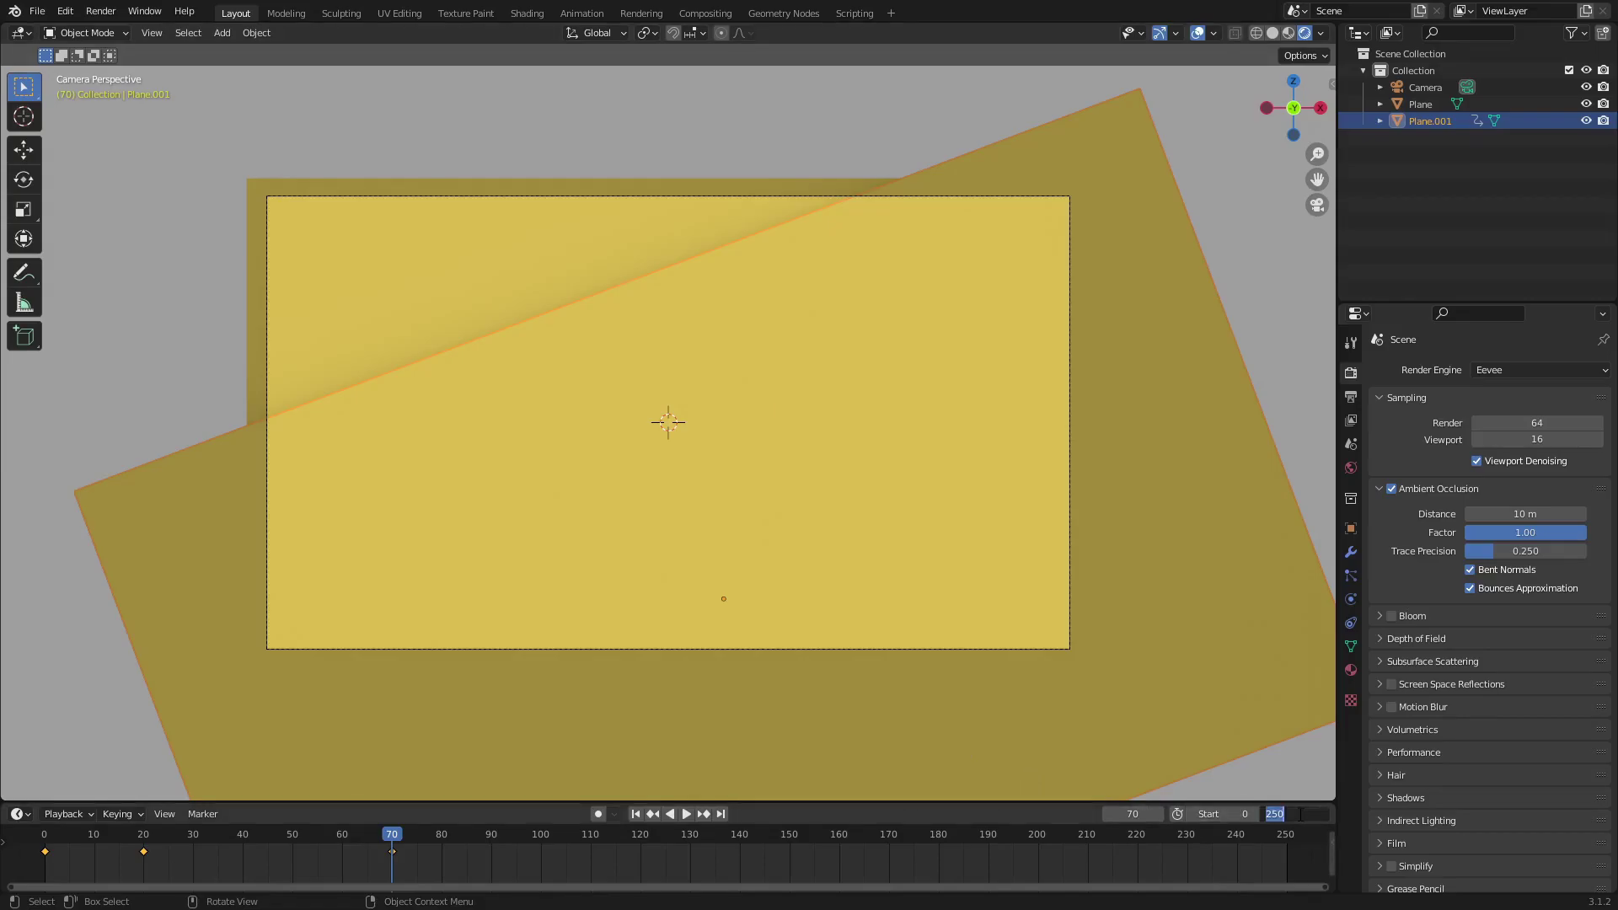
{"action": "key", "text": "Return"}
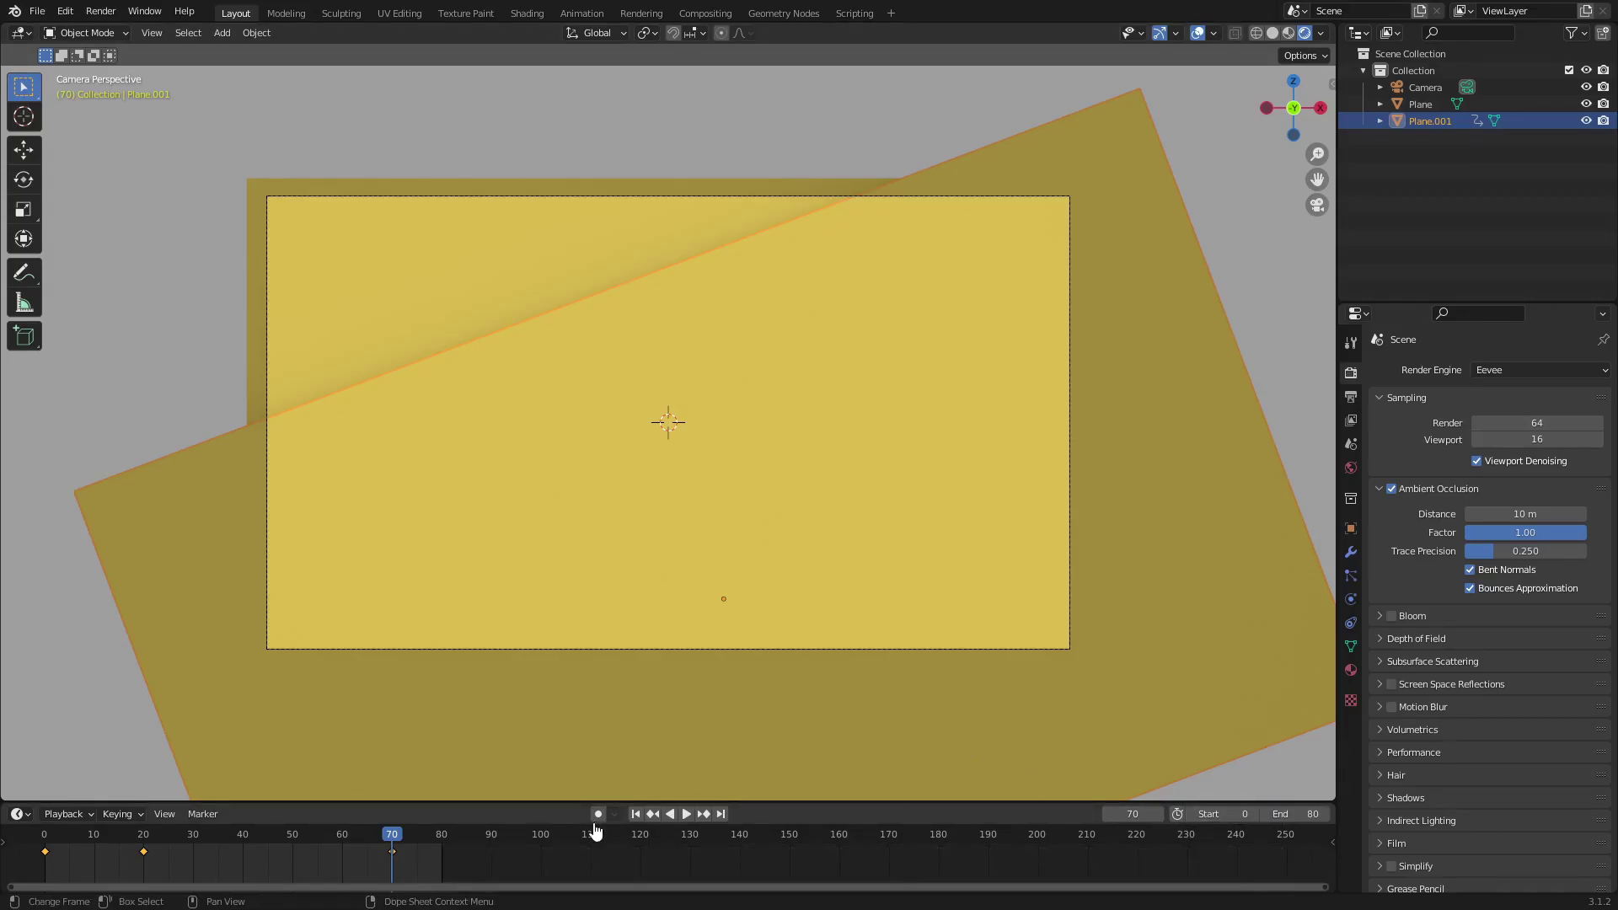
Step: Play the slide-in from frame 0, stop it, and show the Output settings (1920×1080, 24 fps)
{"action": "left_click", "coordinate": [637, 814]}
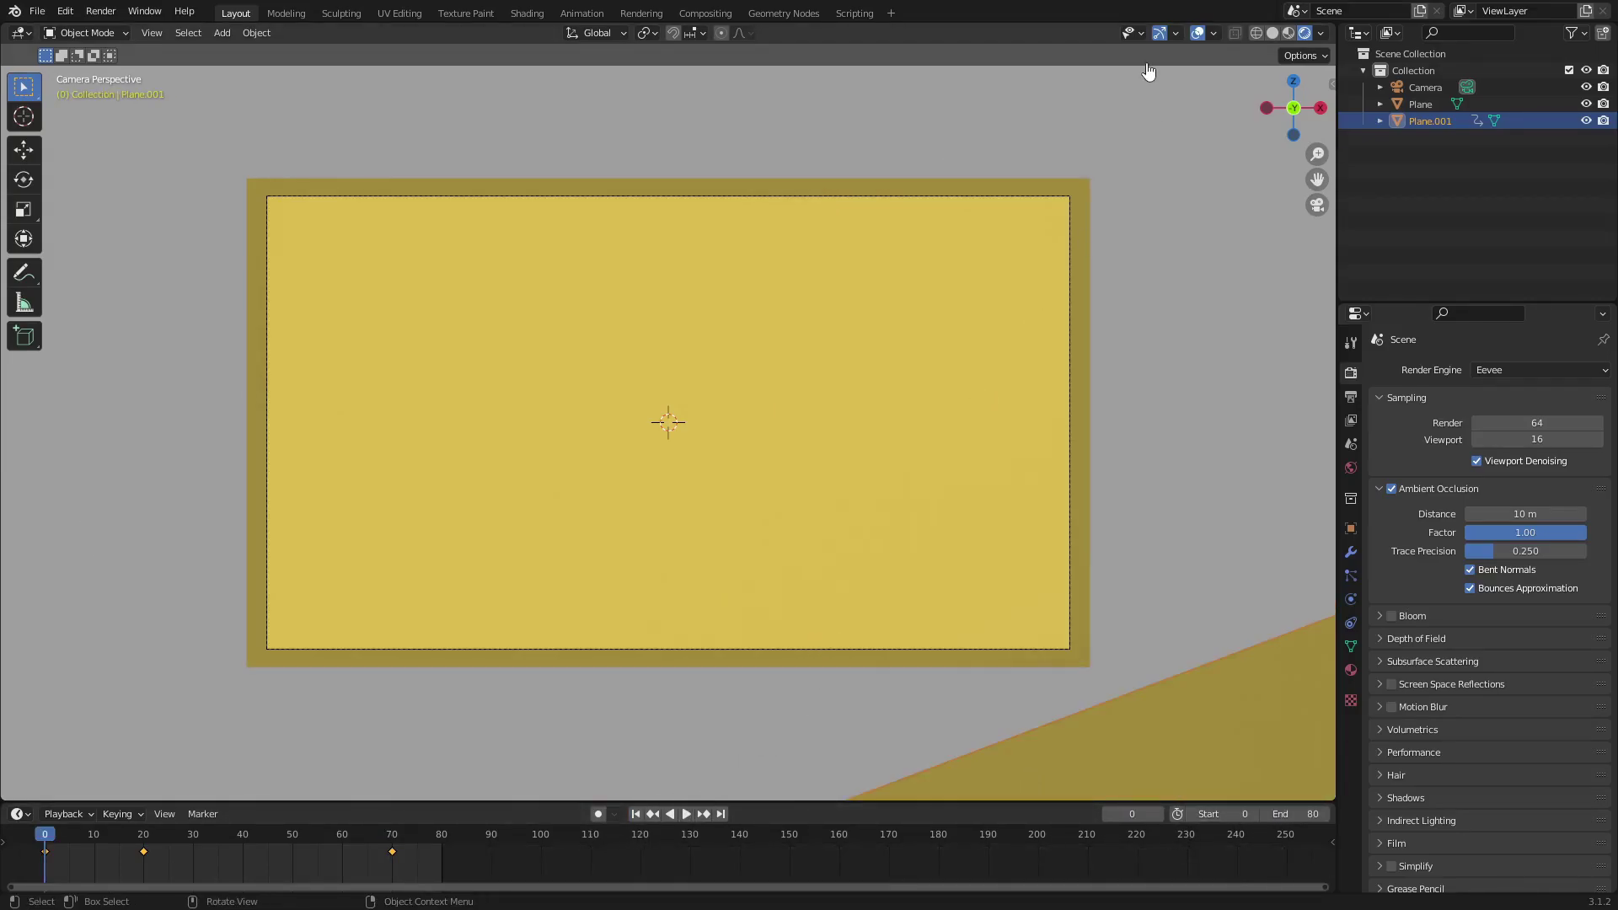
{"action": "left_click", "coordinate": [686, 814]}
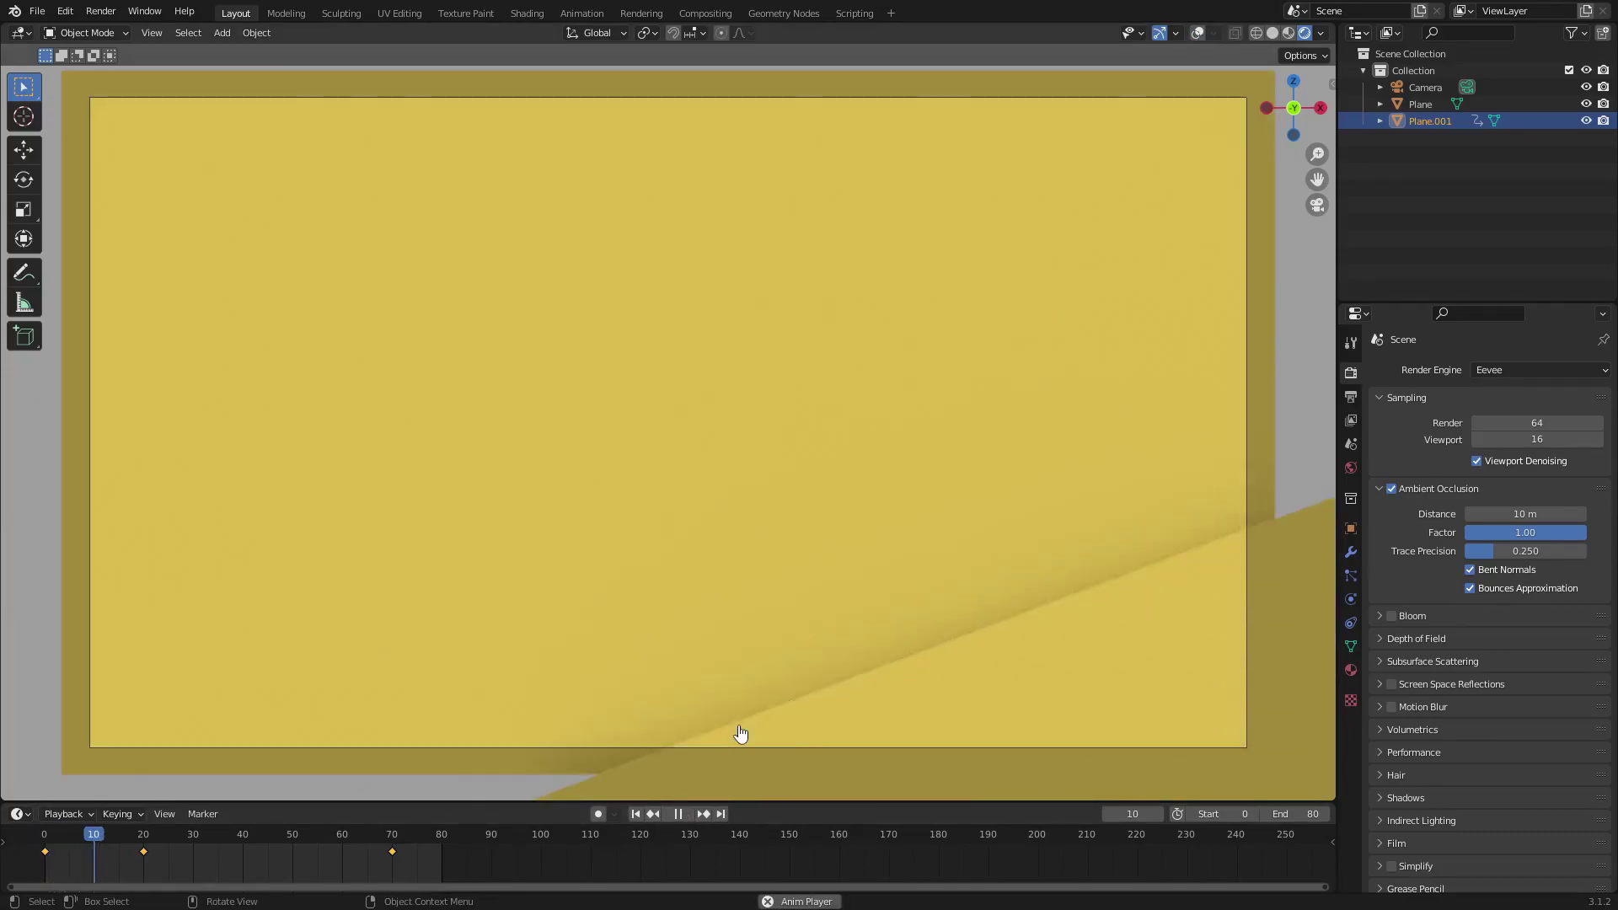
{"action": "key", "text": "space"}
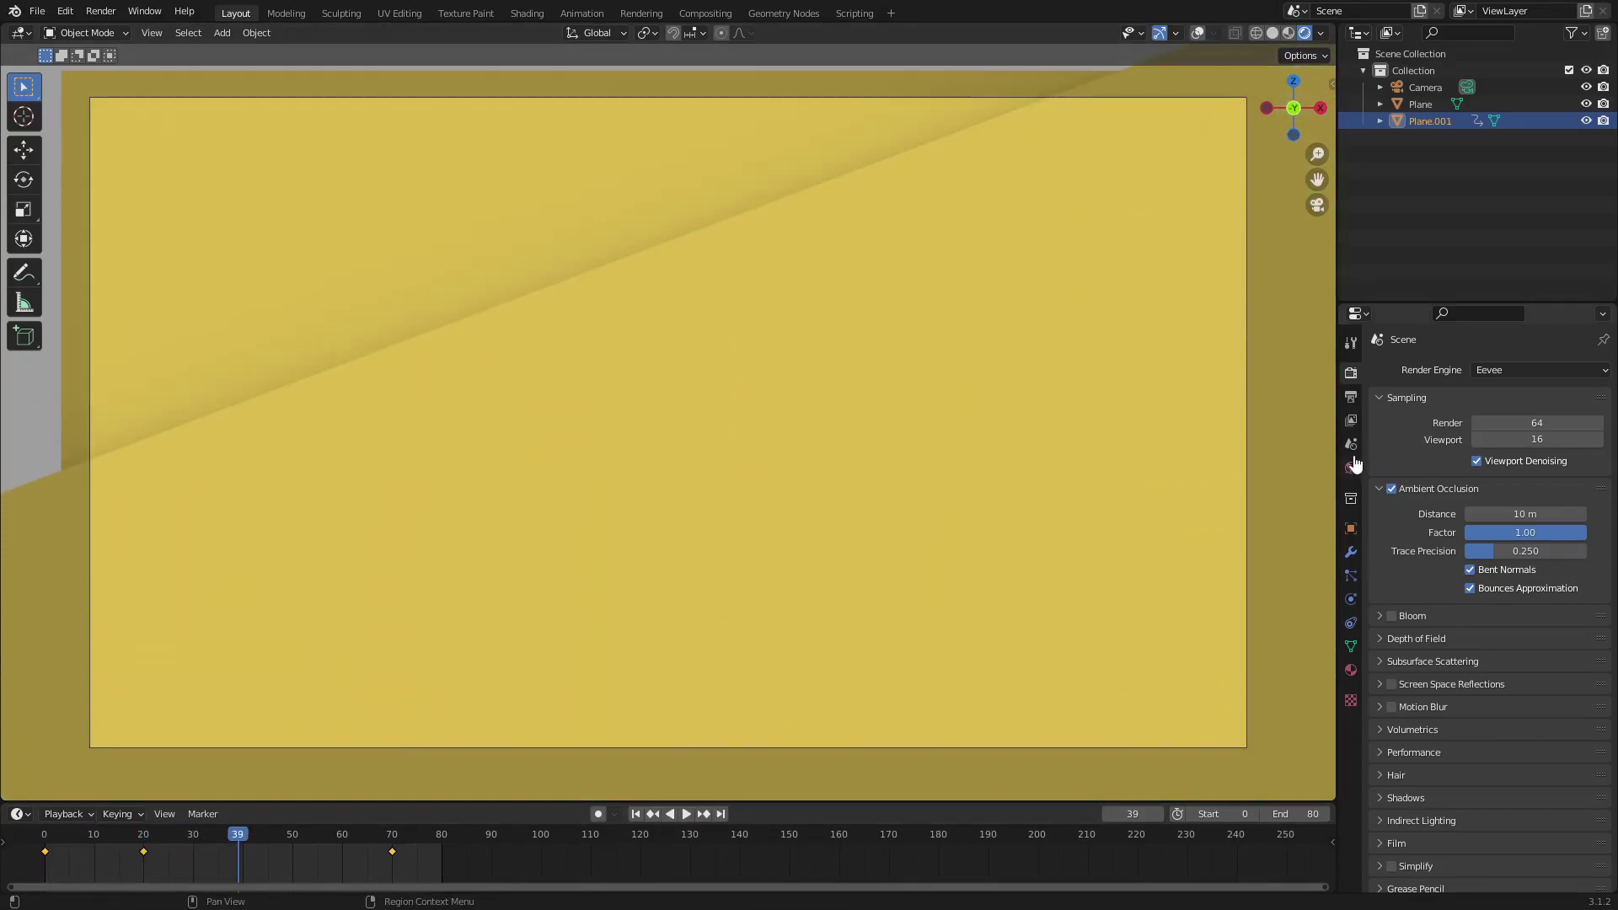
{"action": "left_click", "coordinate": [1350, 397]}
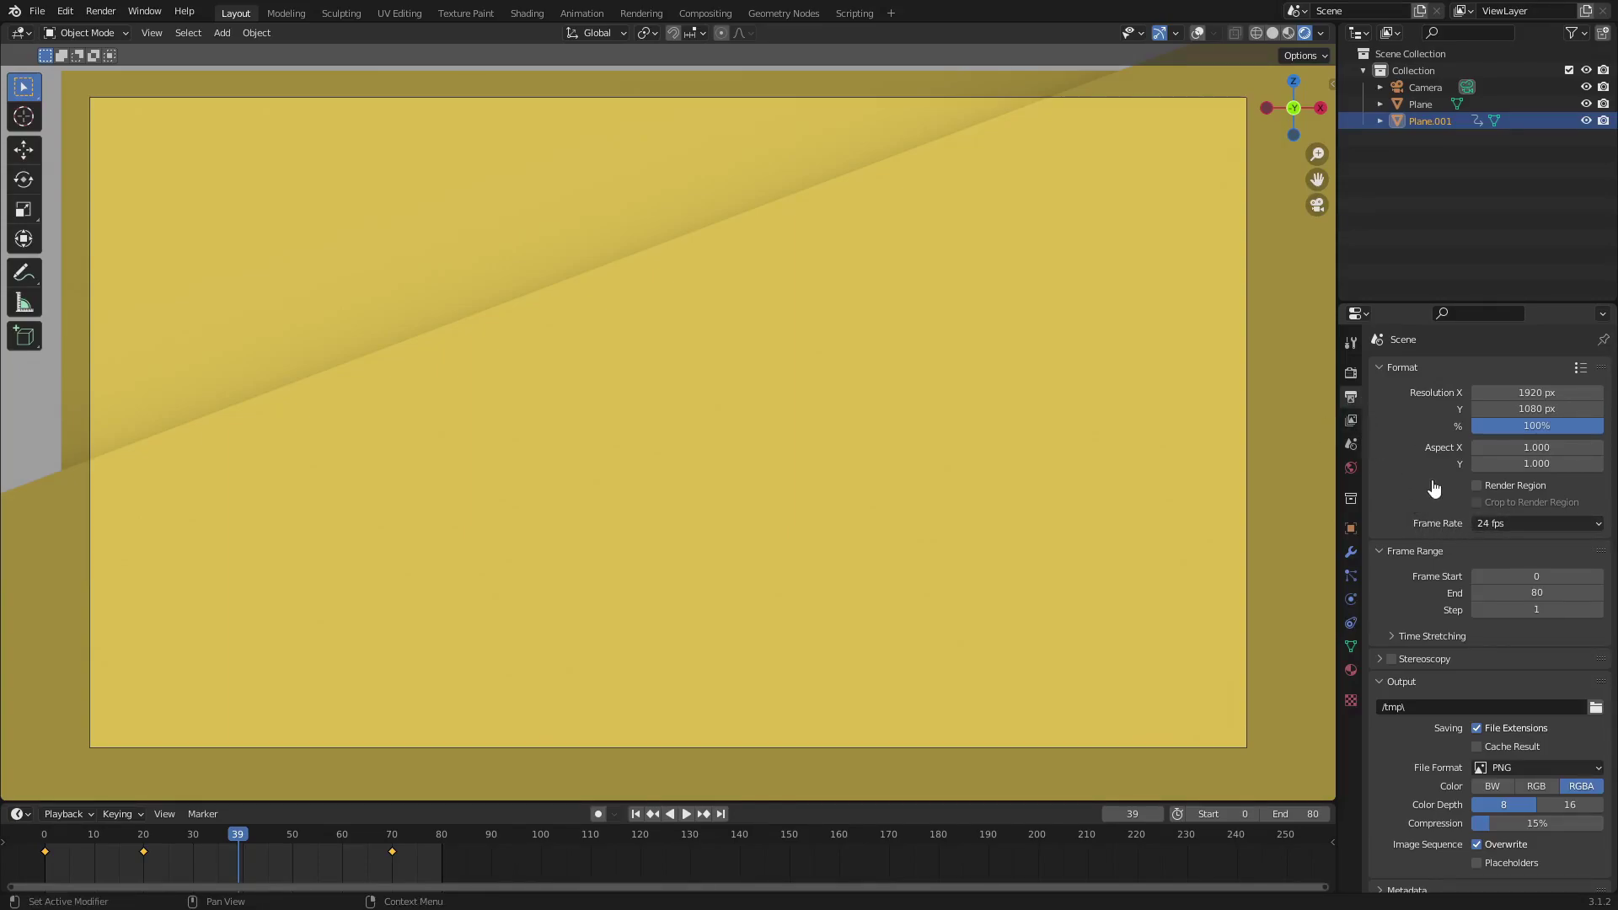
Step: Change the frame rate to 60 fps, replay from the first frame, and set the End frame to 120
{"action": "left_click", "coordinate": [1516, 524]}
{"action": "left_click", "coordinate": [1497, 663]}
{"action": "left_click", "coordinate": [636, 815]}
{"action": "left_click", "coordinate": [686, 814]}
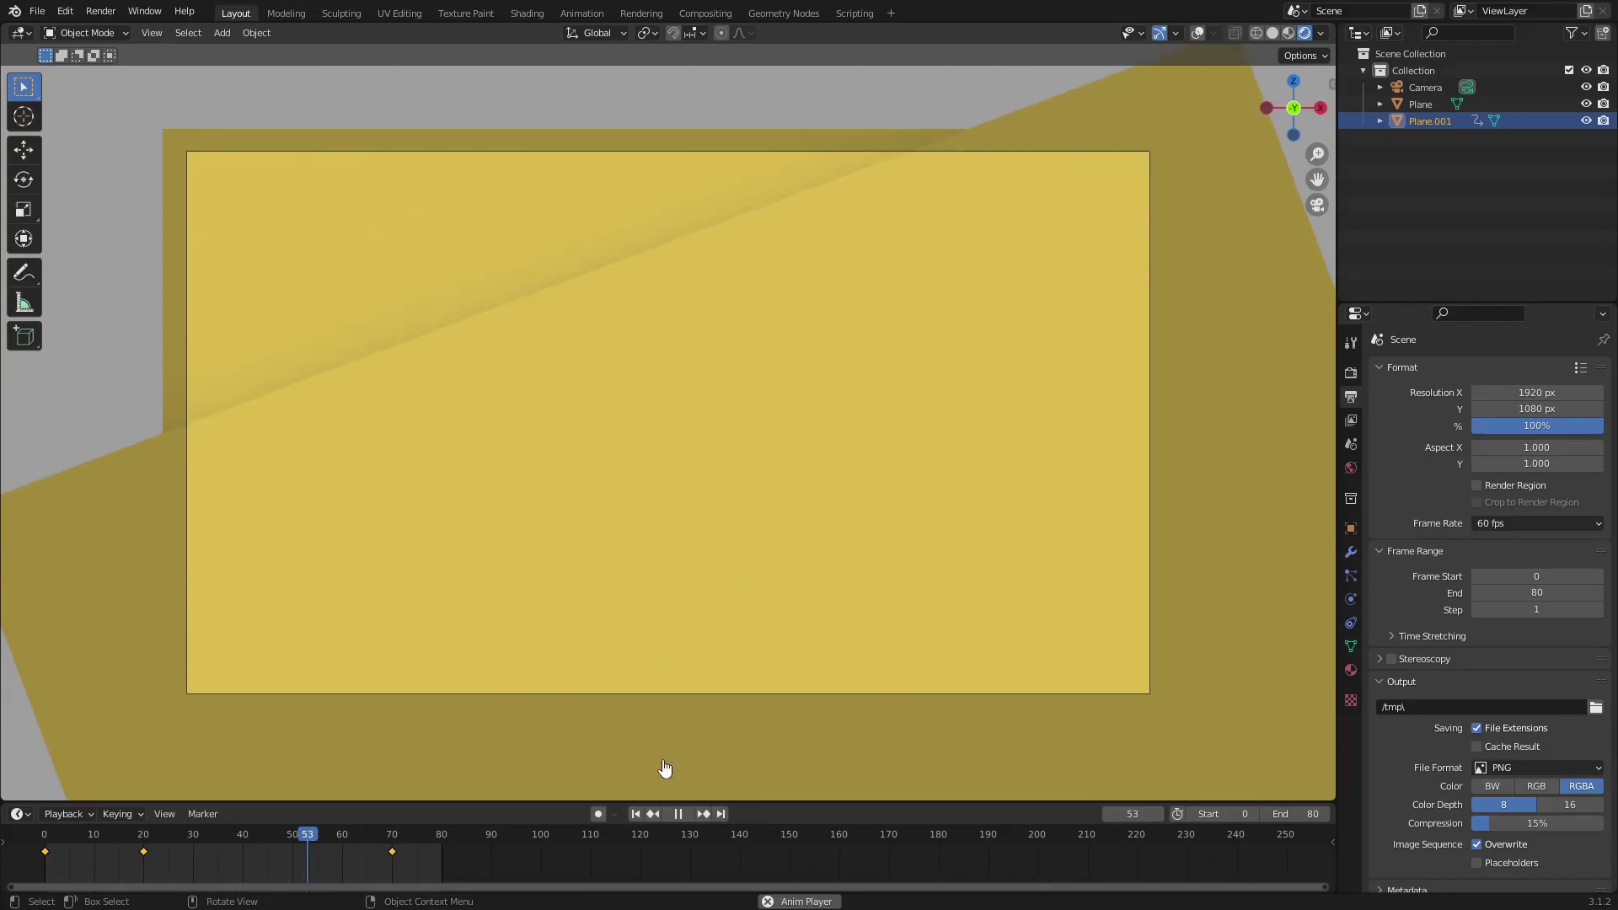
{"action": "left_click", "coordinate": [1295, 813]}
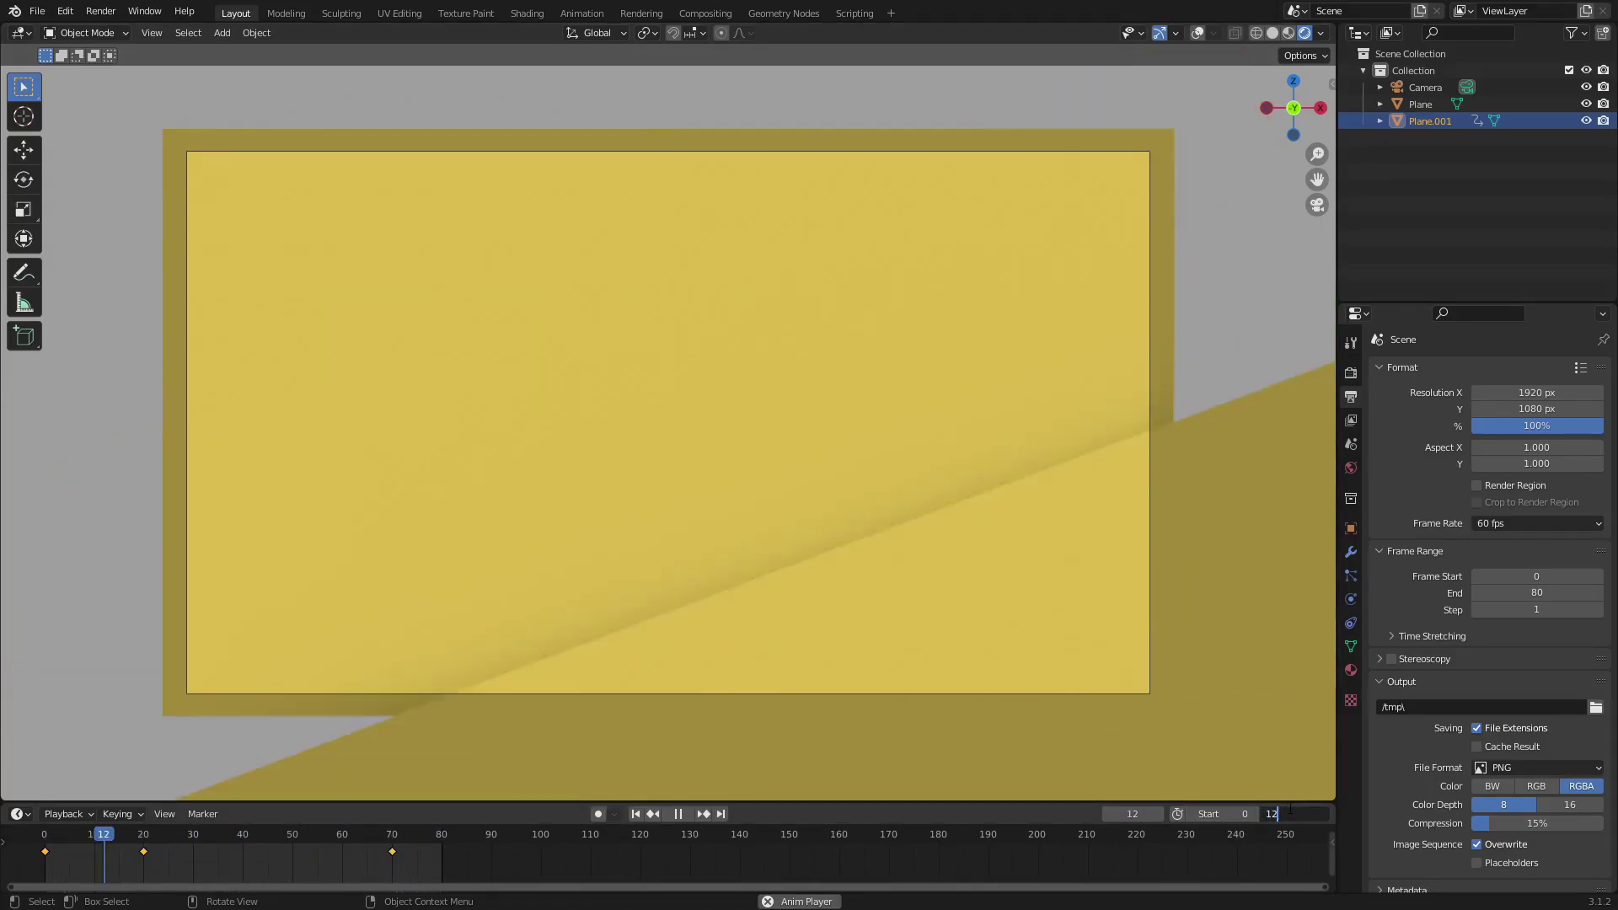
{"action": "type", "text": "120"}
{"action": "key", "text": "Return"}
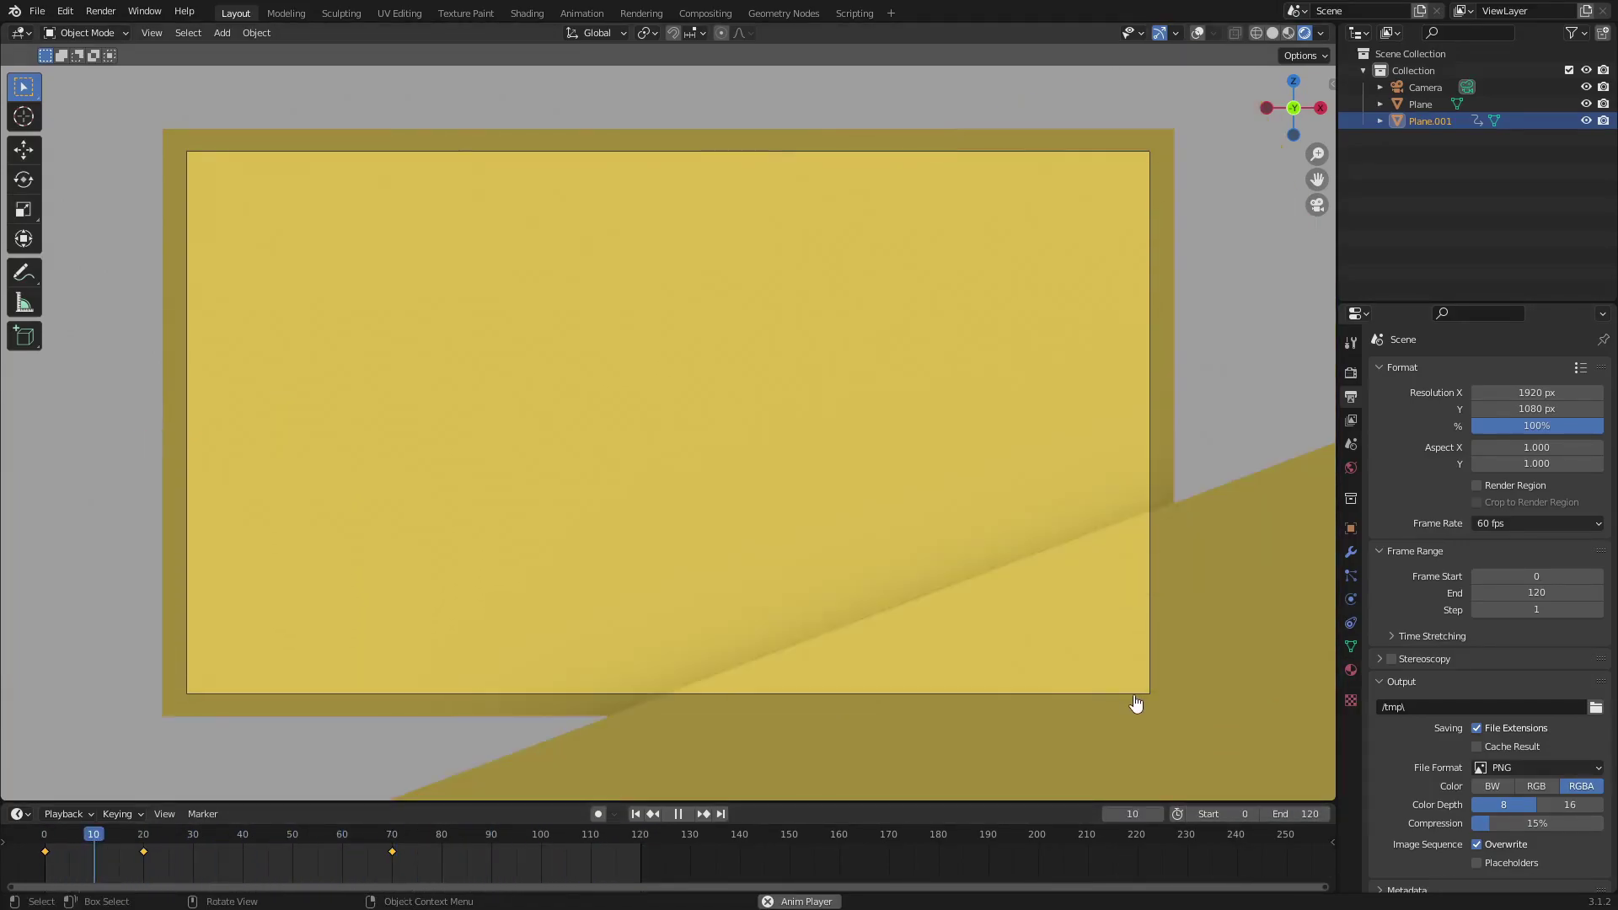
Step: Set the camera's Viewport Display passepartout to 1.000 to black out everything outside the frame
{"action": "left_click", "coordinate": [1424, 88]}
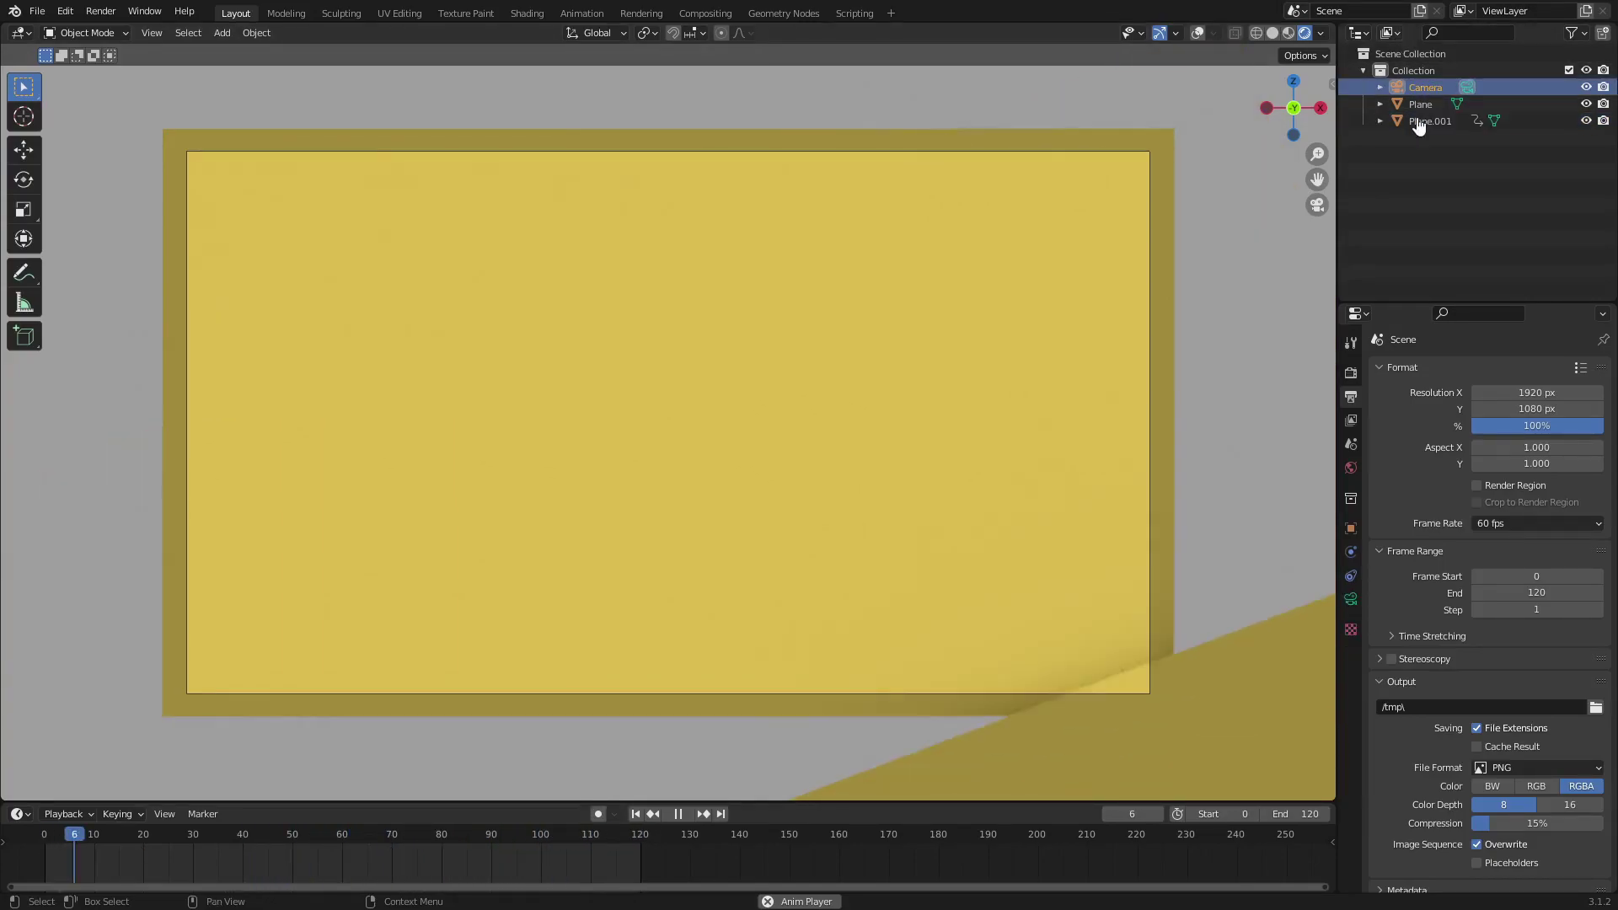
{"action": "left_click", "coordinate": [1350, 600]}
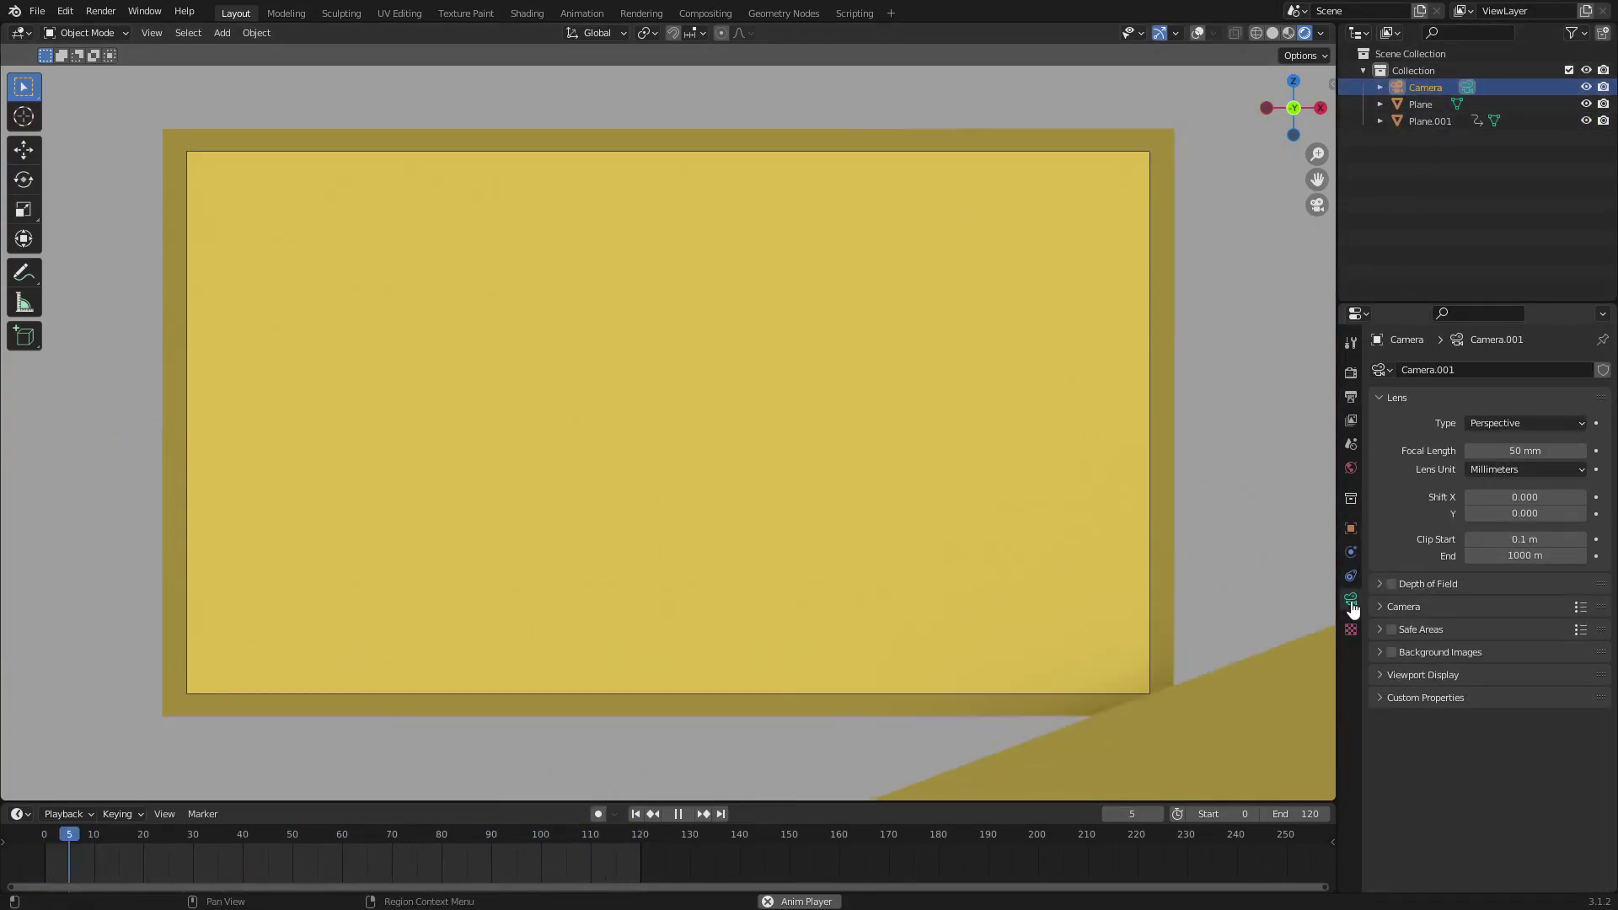
{"action": "left_click", "coordinate": [1453, 678]}
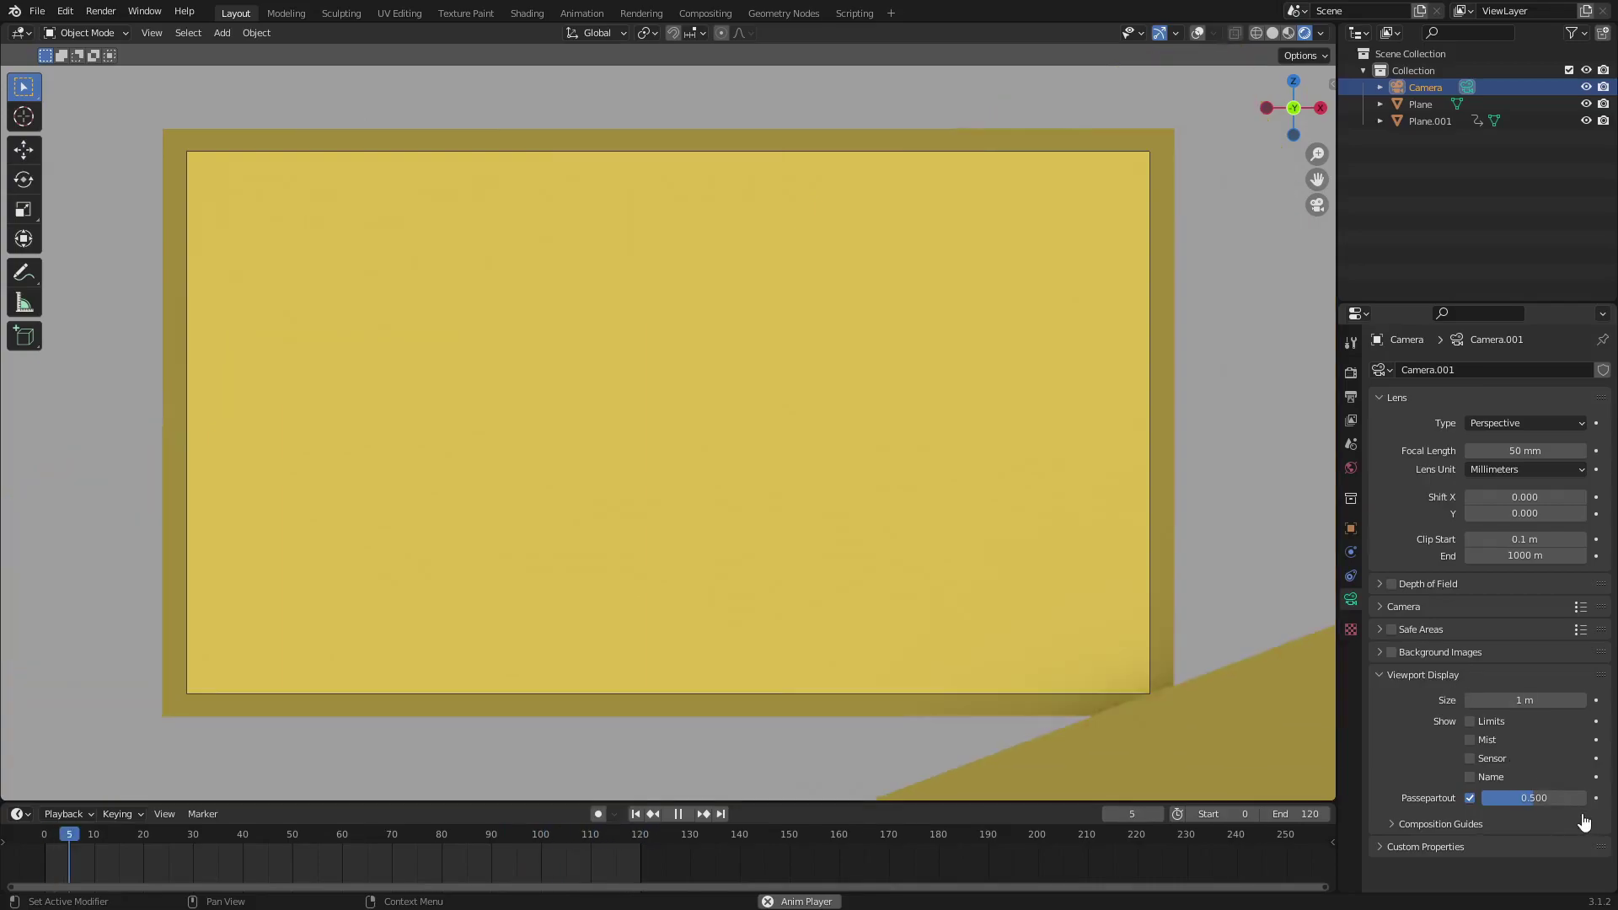
{"action": "left_click_drag", "start_coordinate": [1538, 799], "coordinate": [1590, 805]}
{"action": "left_click", "coordinate": [1422, 675]}
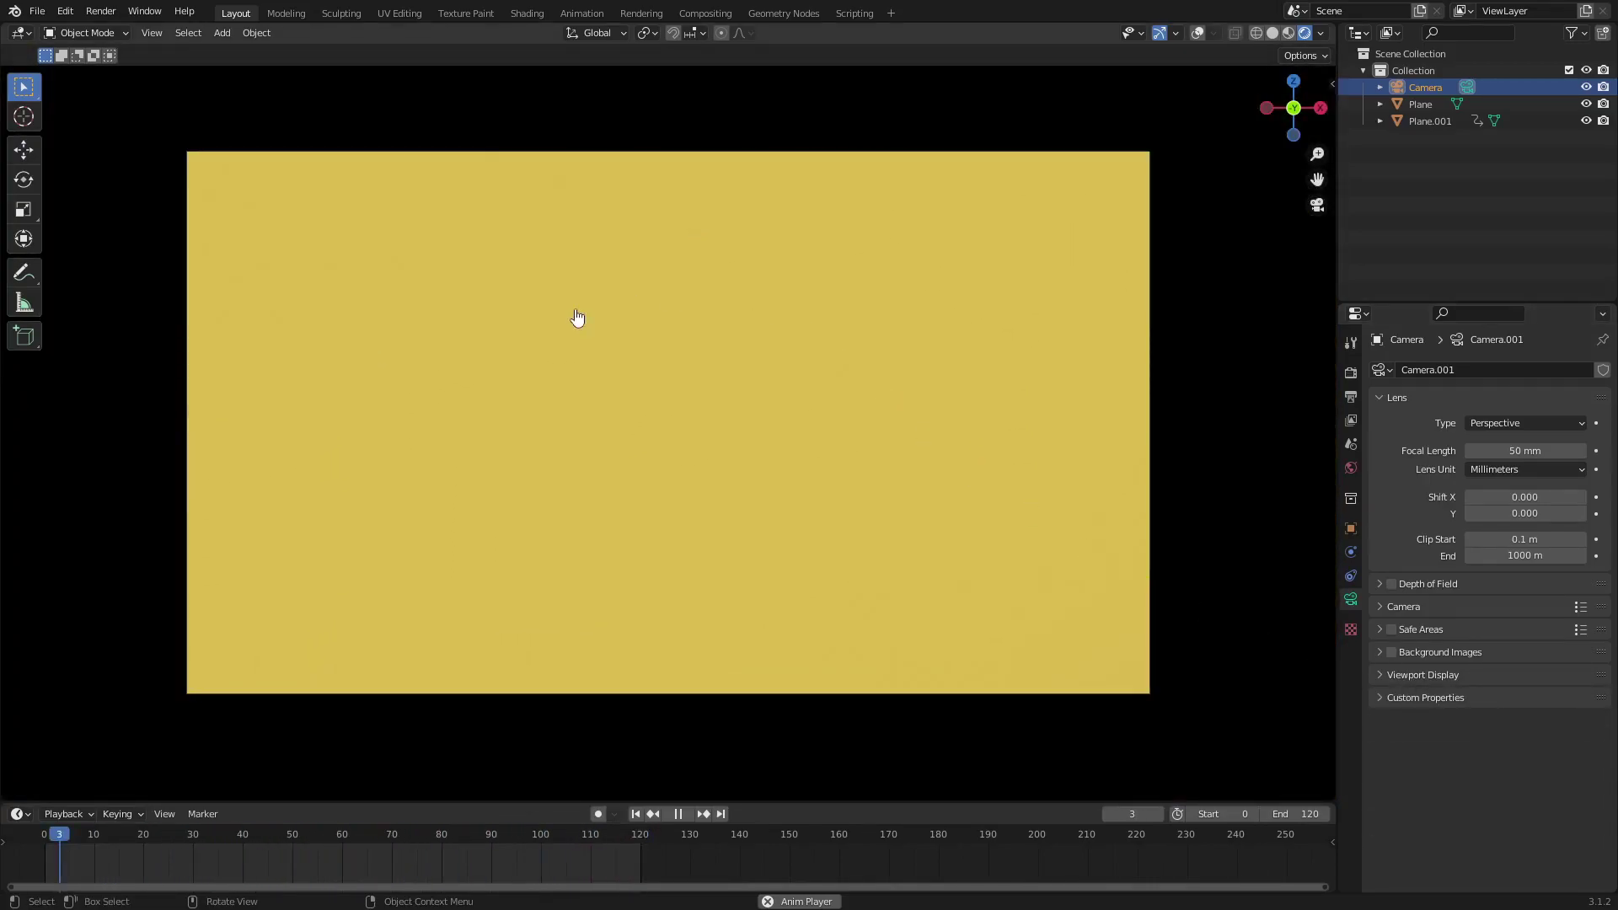
{"action": "scroll", "coordinate": [1039, 469], "scroll_direction": "down", "scroll_amount": 1}
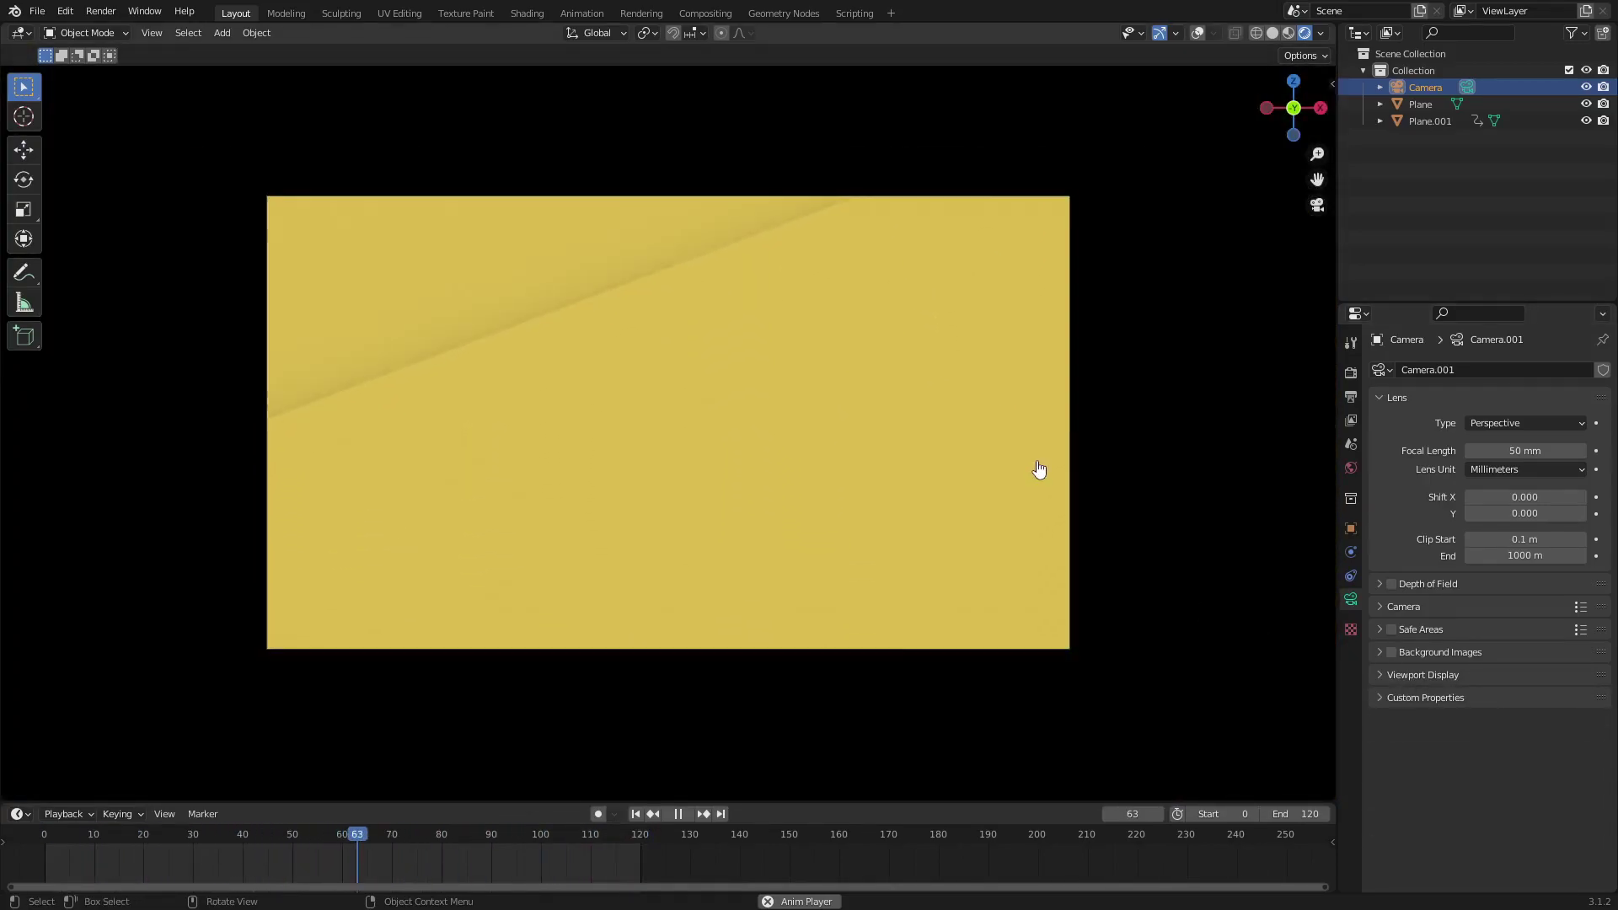
{"action": "scroll", "coordinate": [1037, 465], "scroll_direction": "down", "scroll_amount": 3}
{"action": "scroll", "coordinate": [1028, 468], "scroll_direction": "up", "scroll_amount": 2}
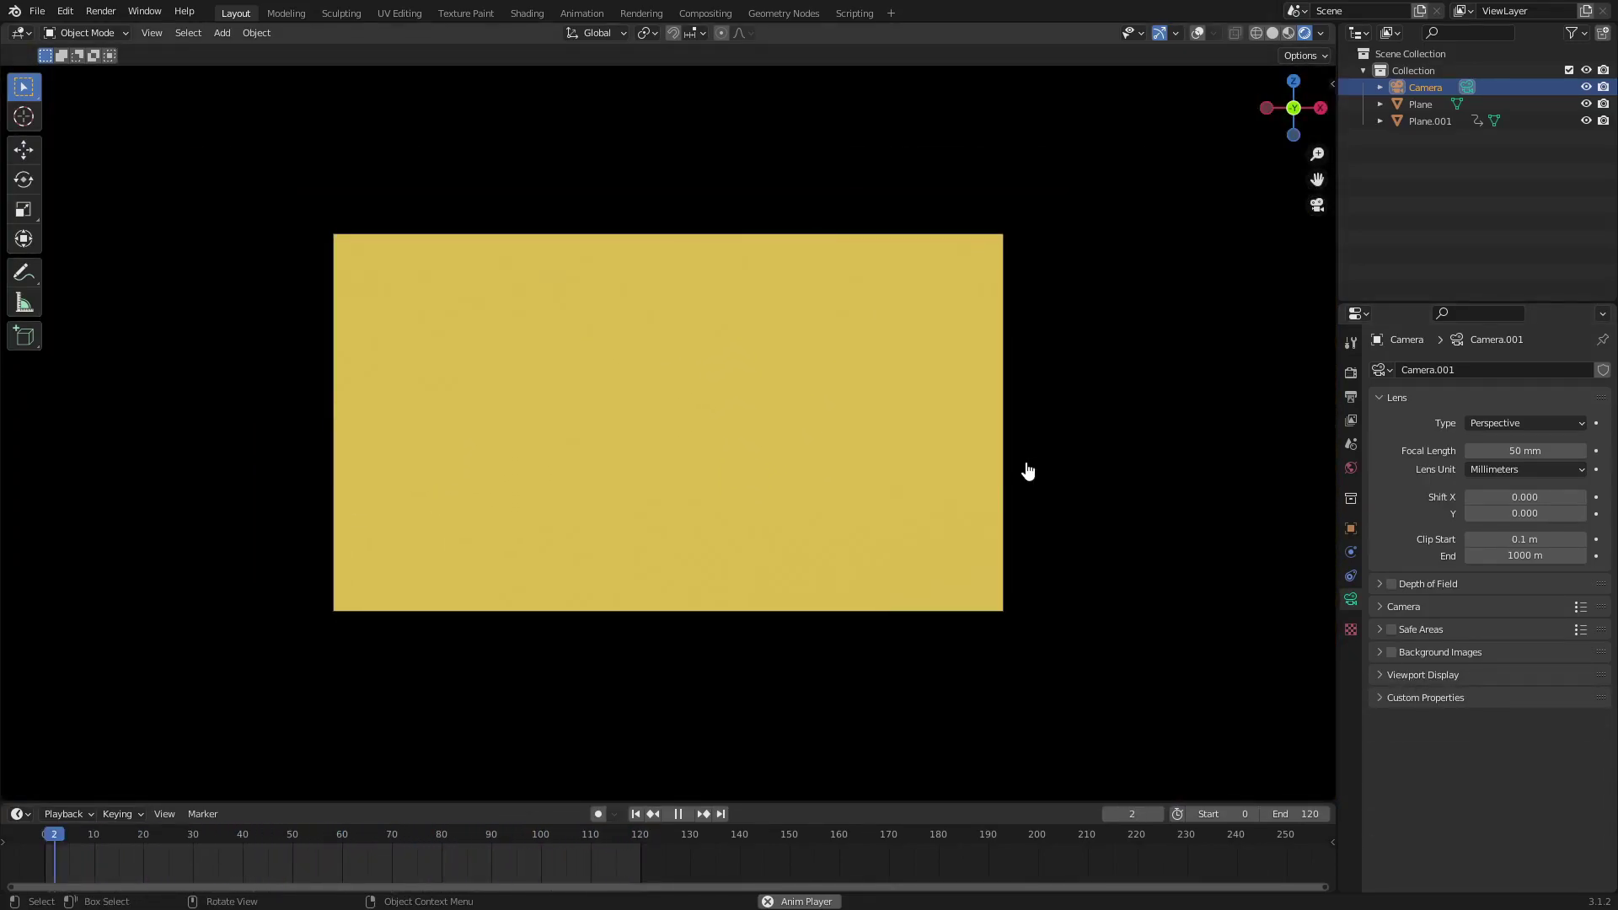
{"action": "scroll", "coordinate": [1026, 478], "scroll_direction": "down", "scroll_amount": 5}
{"action": "scroll", "coordinate": [1026, 482], "scroll_direction": "up", "scroll_amount": 5}
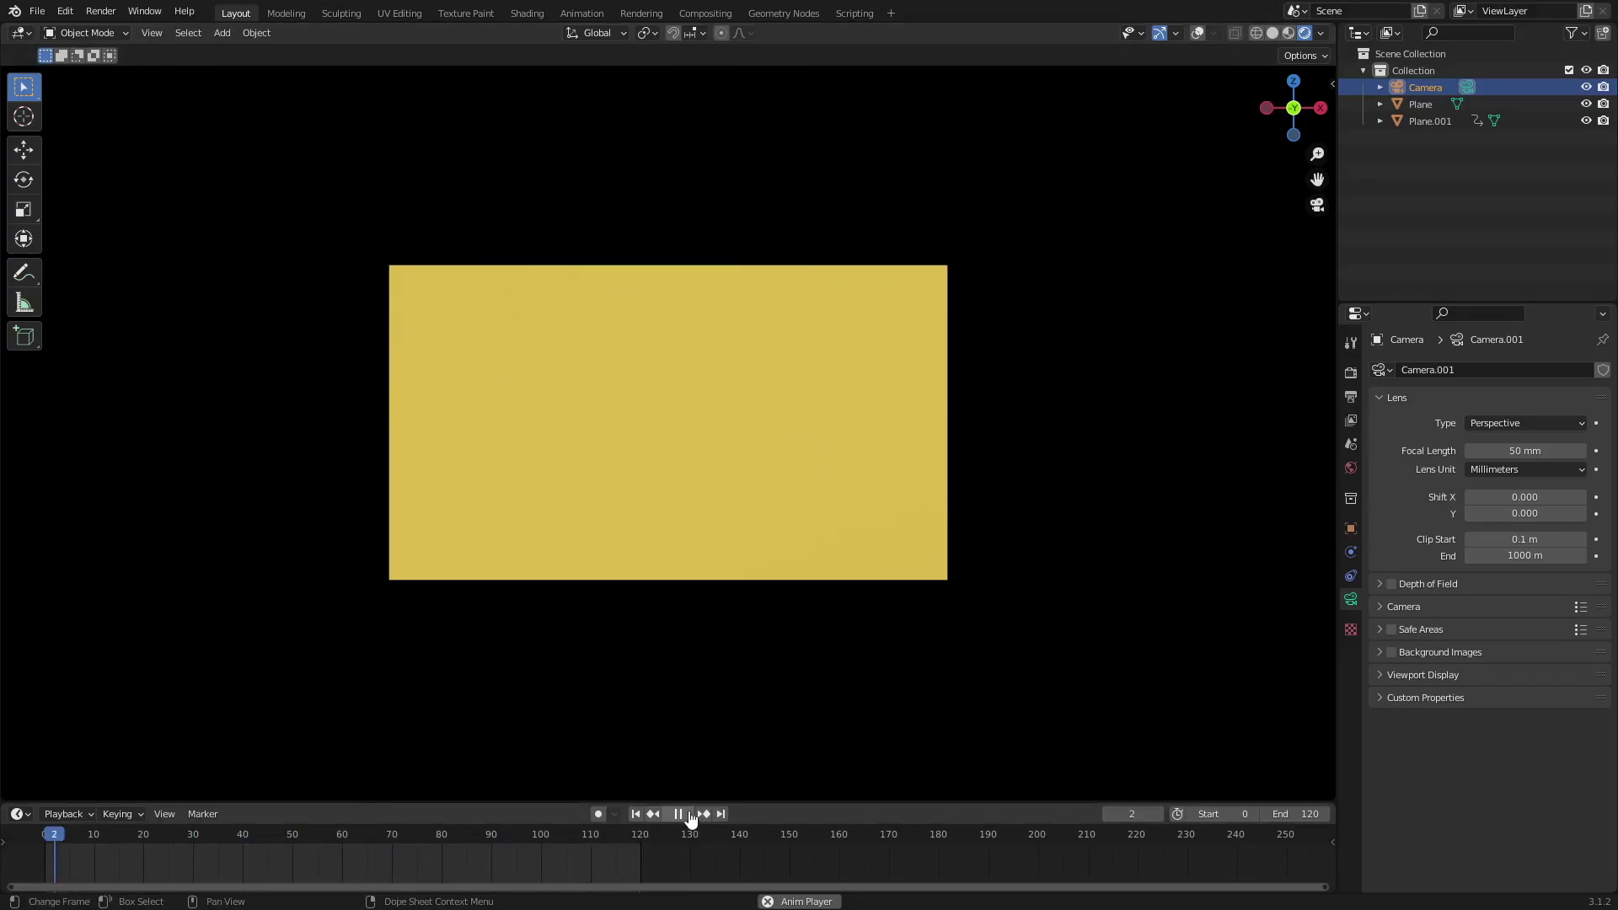
Step: Pause playback at frame 39, turn viewport overlays back on, and select Plane.001
{"action": "left_click", "coordinate": [677, 813]}
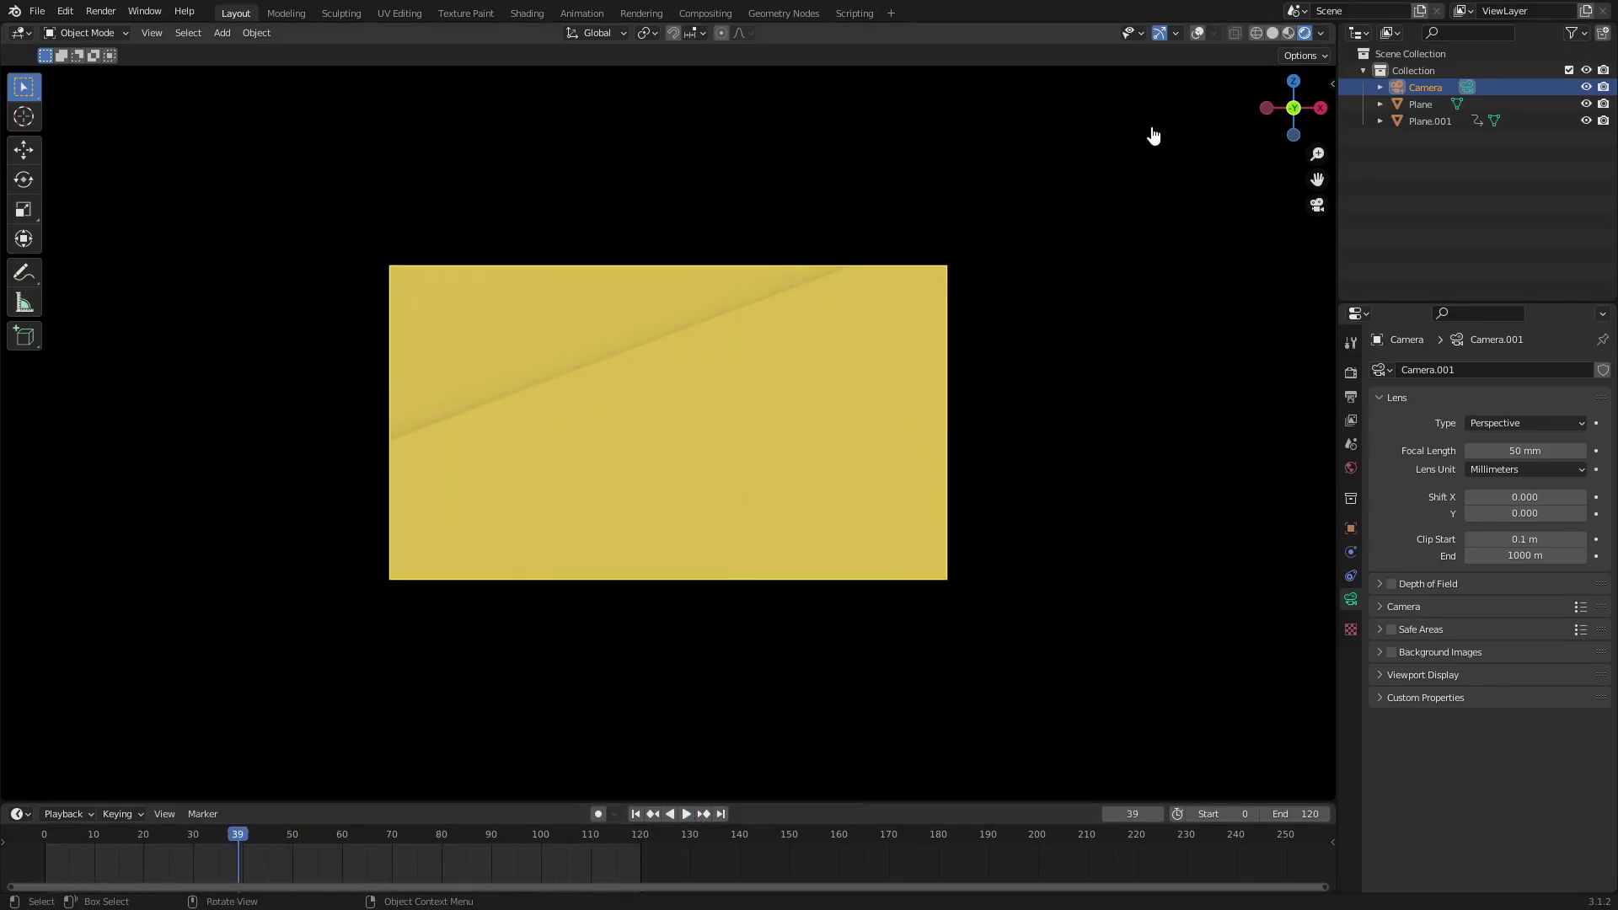
{"action": "left_click", "coordinate": [1205, 38]}
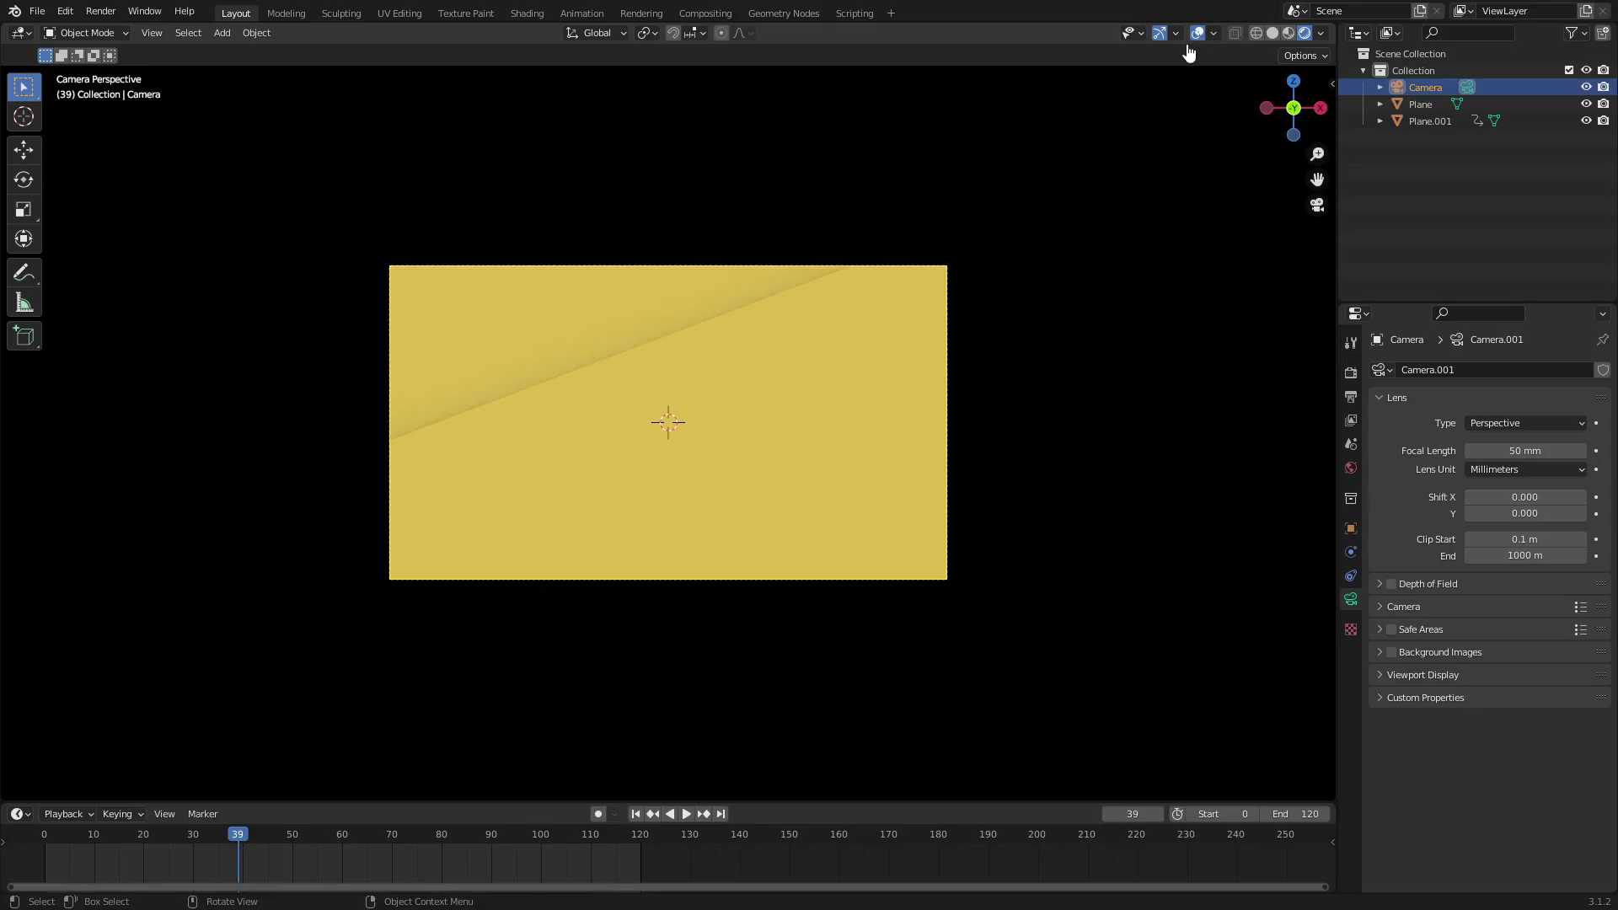
{"action": "left_click", "coordinate": [565, 407]}
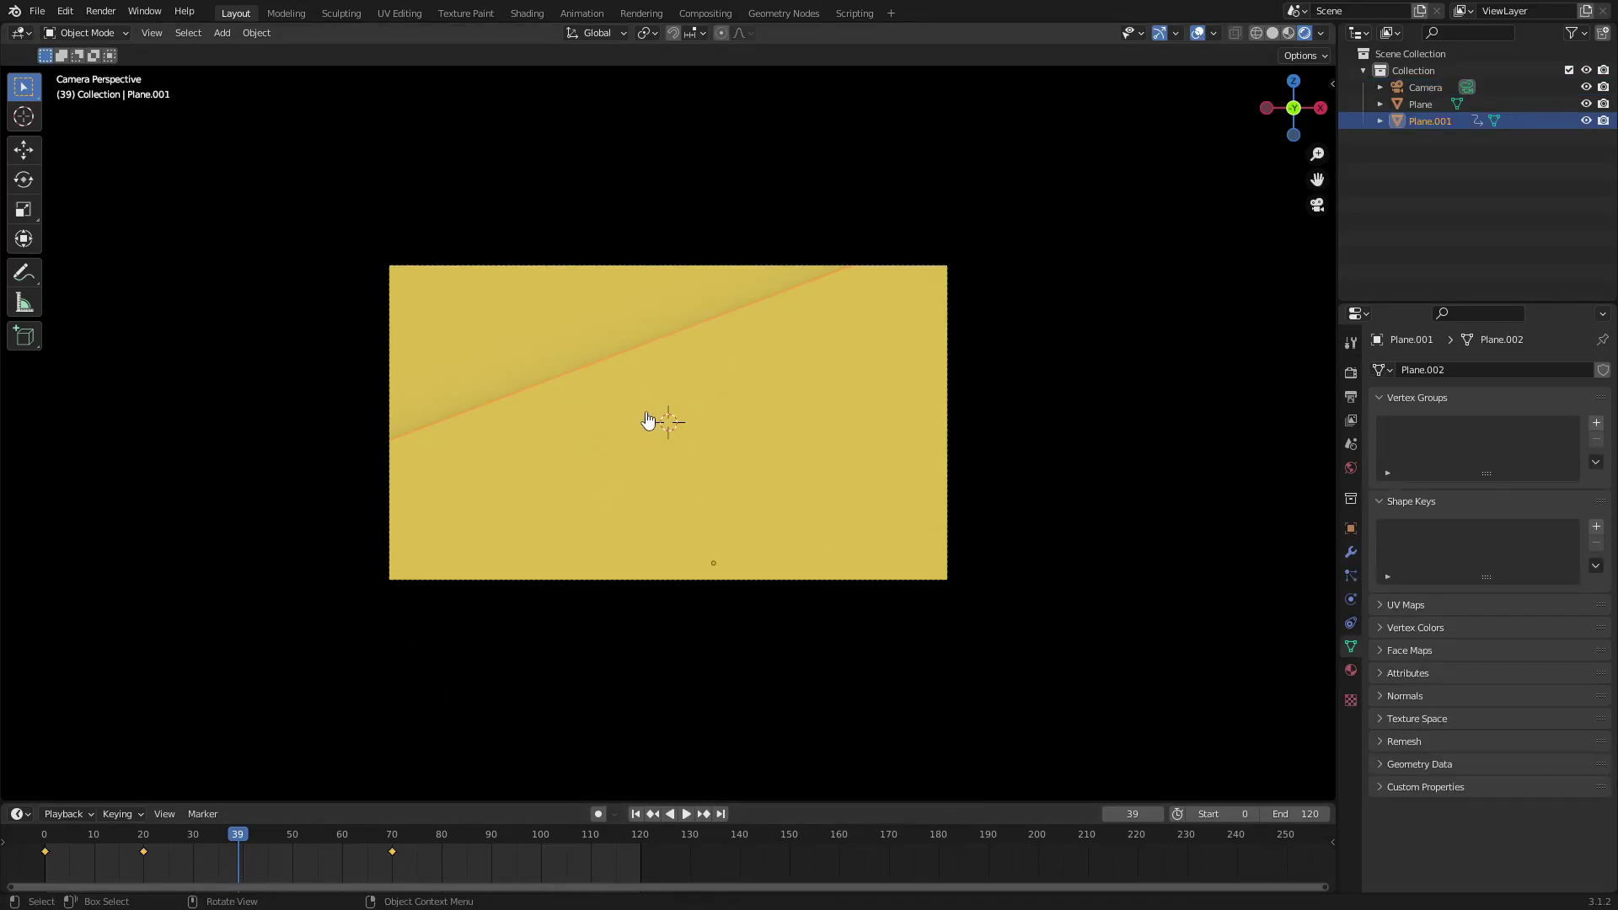
Step: Leave camera view, duplicate Plane.001 and delete the trial copy, then bring up the Add list
{"action": "middle_click_drag", "start_coordinate": [1022, 194], "coordinate": [932, 360]}
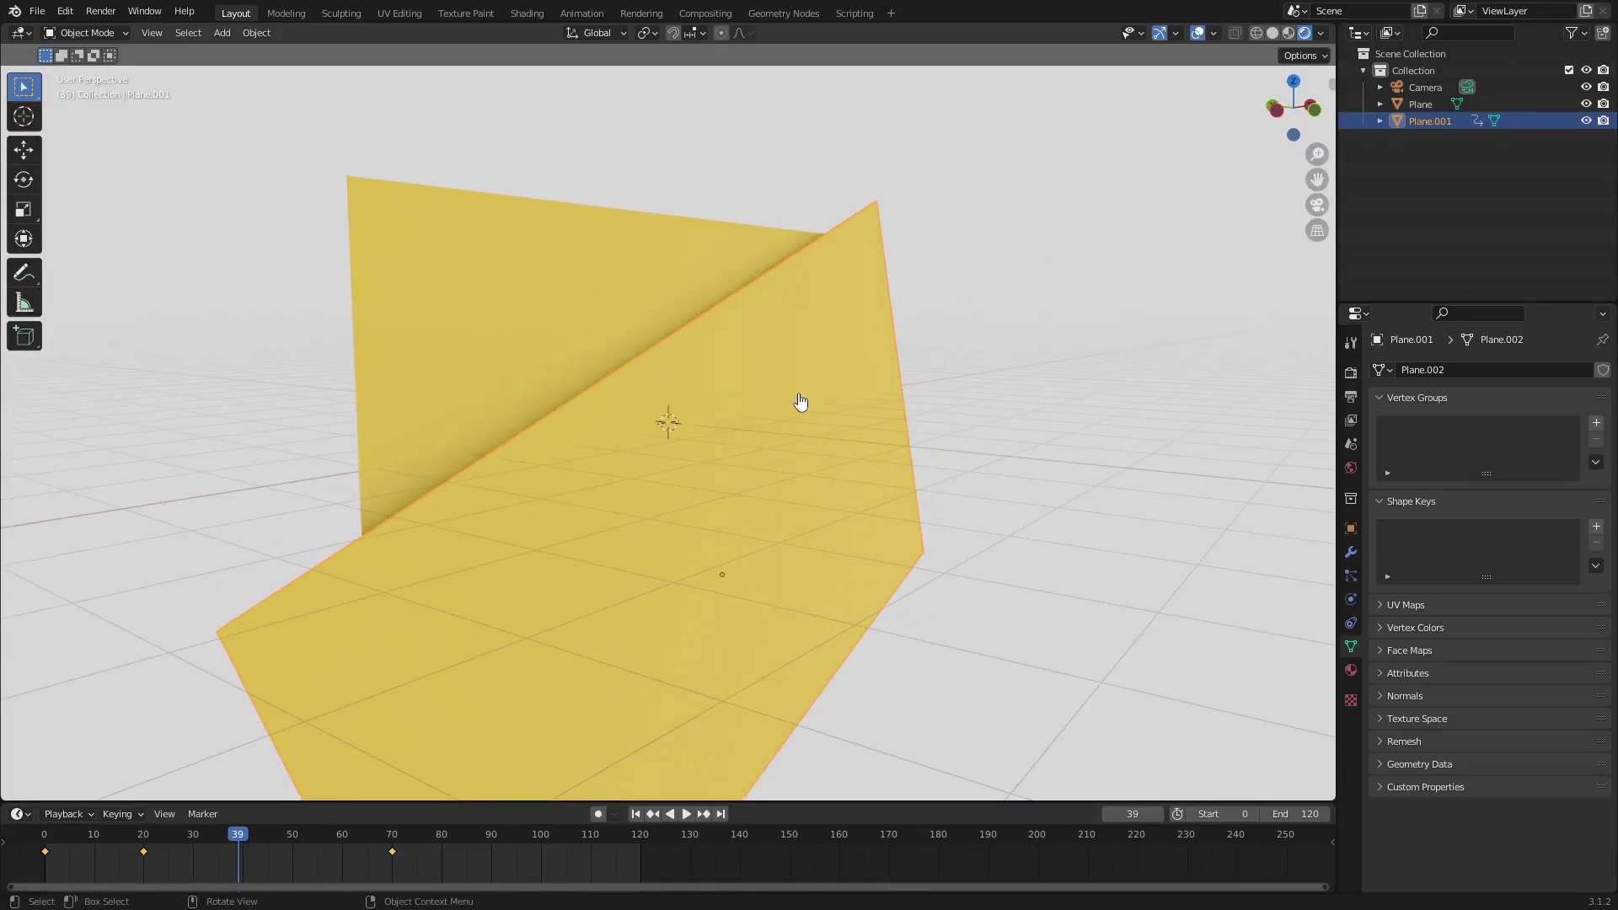
{"action": "key", "text": "shift+d"}
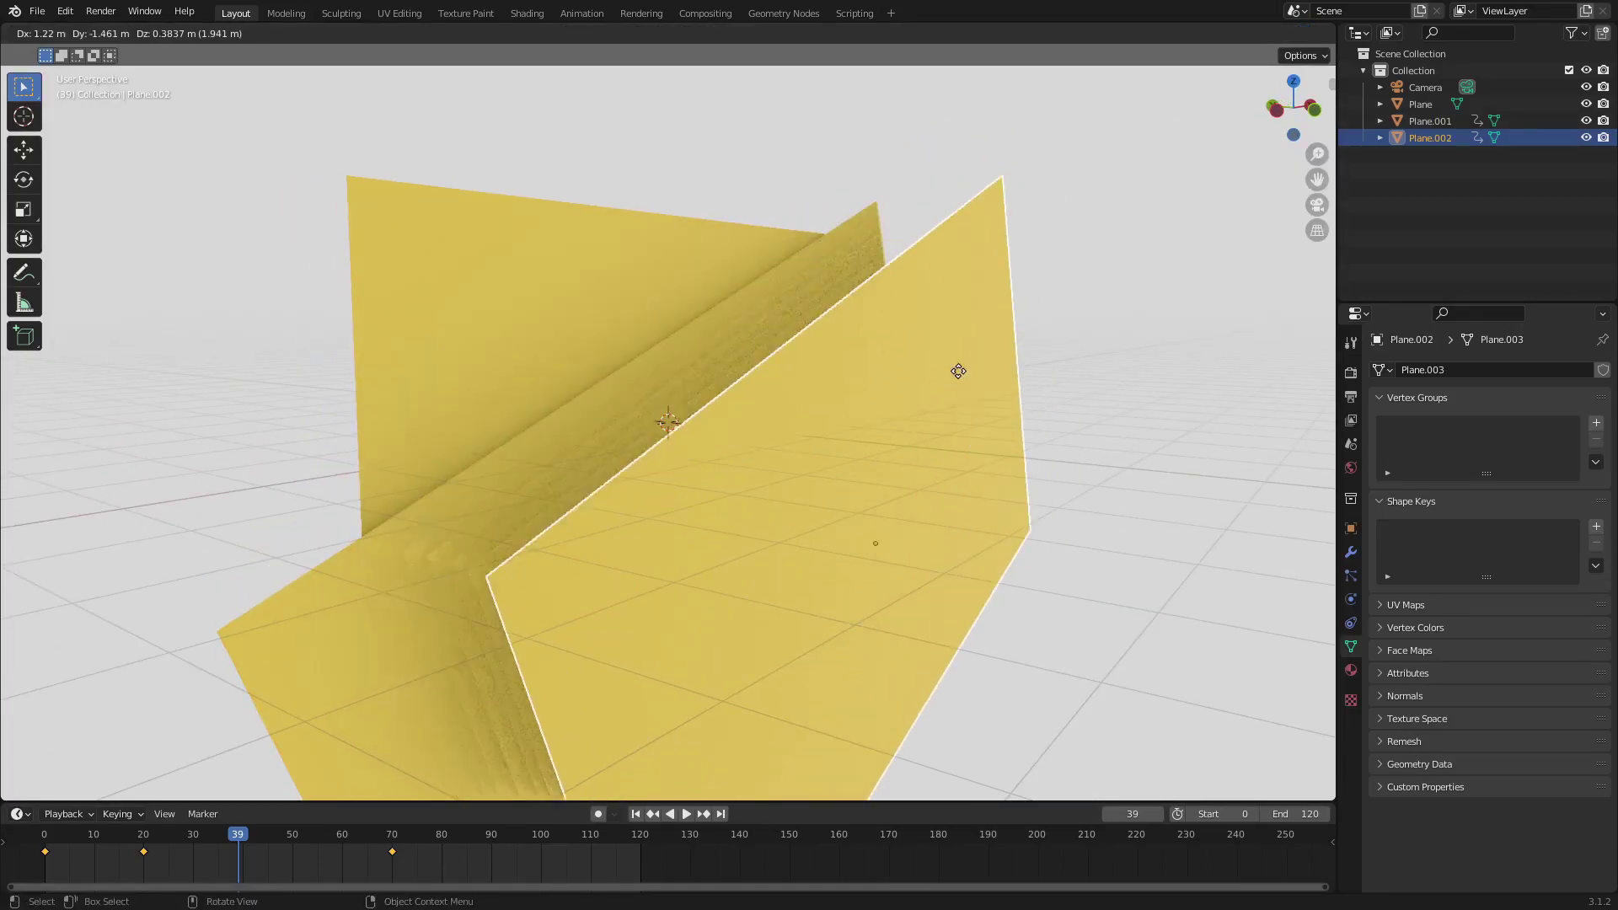
{"action": "right_click", "coordinate": [795, 527]}
{"action": "key", "text": "Delete"}
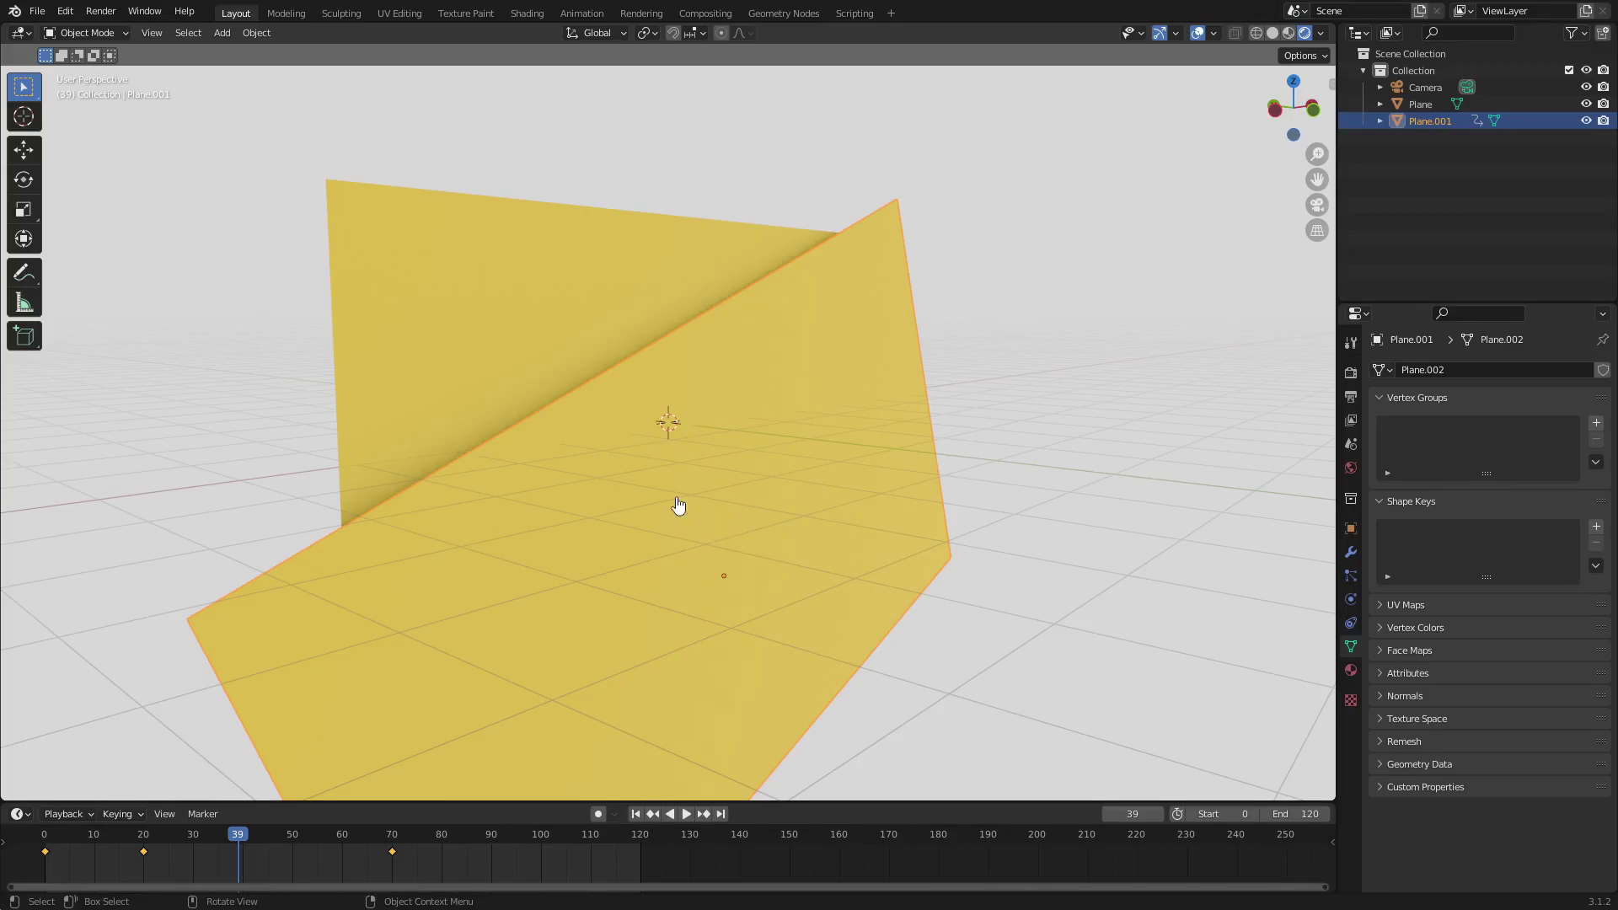
{"action": "key", "text": "shift+a"}
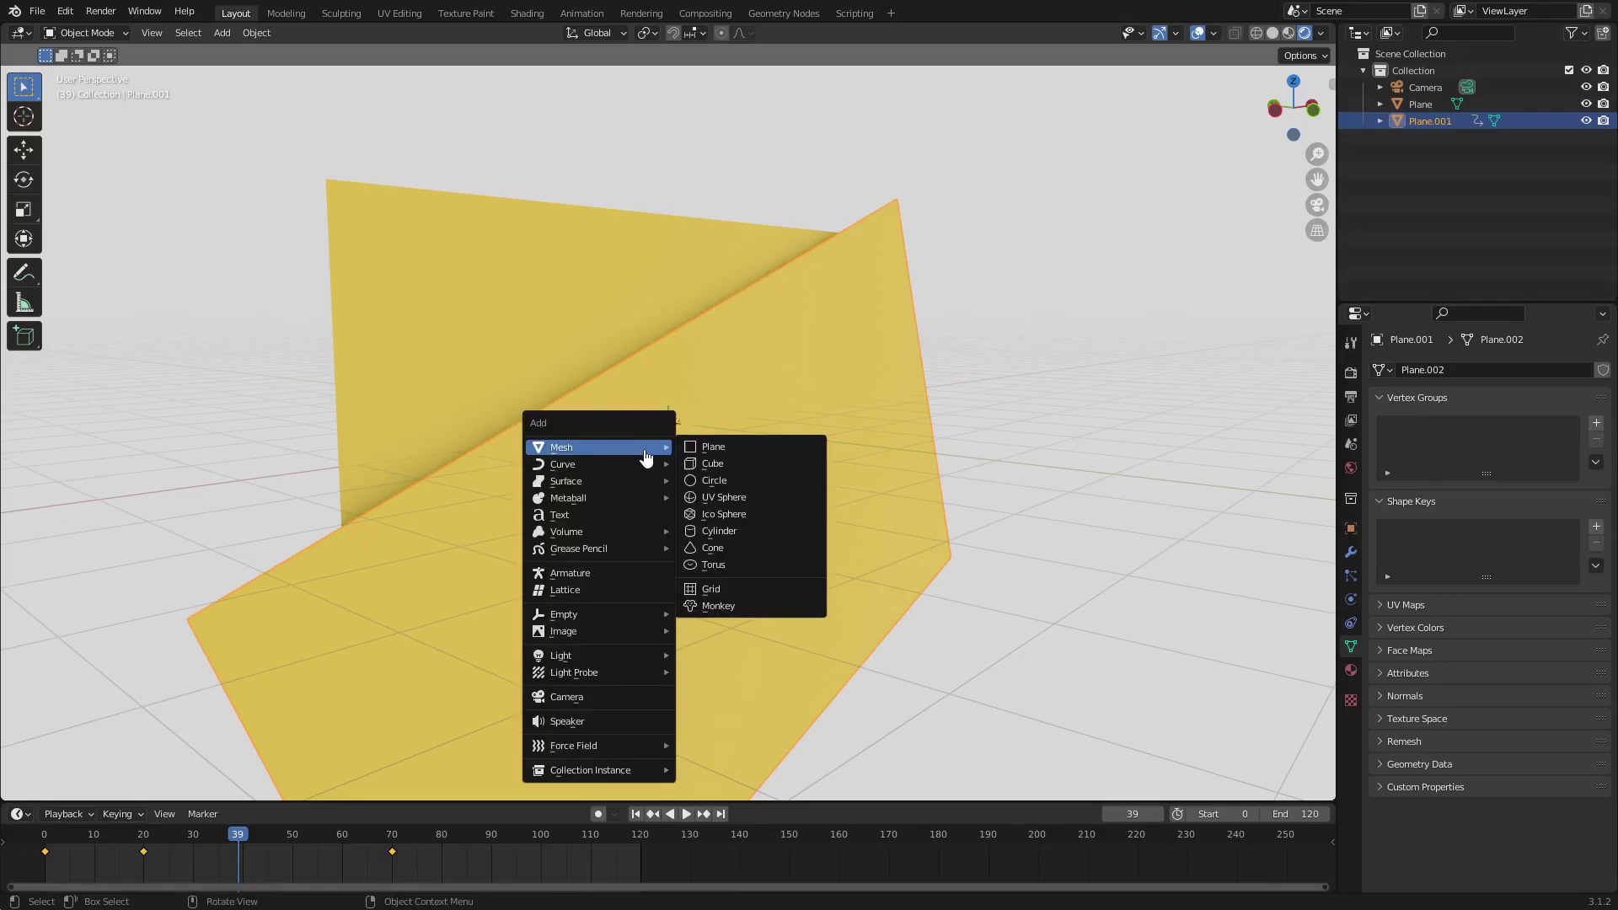
Step: Add a Plain Axes Empty, orbit to bring the camera into view, and select Plane.001
{"action": "mouse_move", "coordinate": [628, 623]}
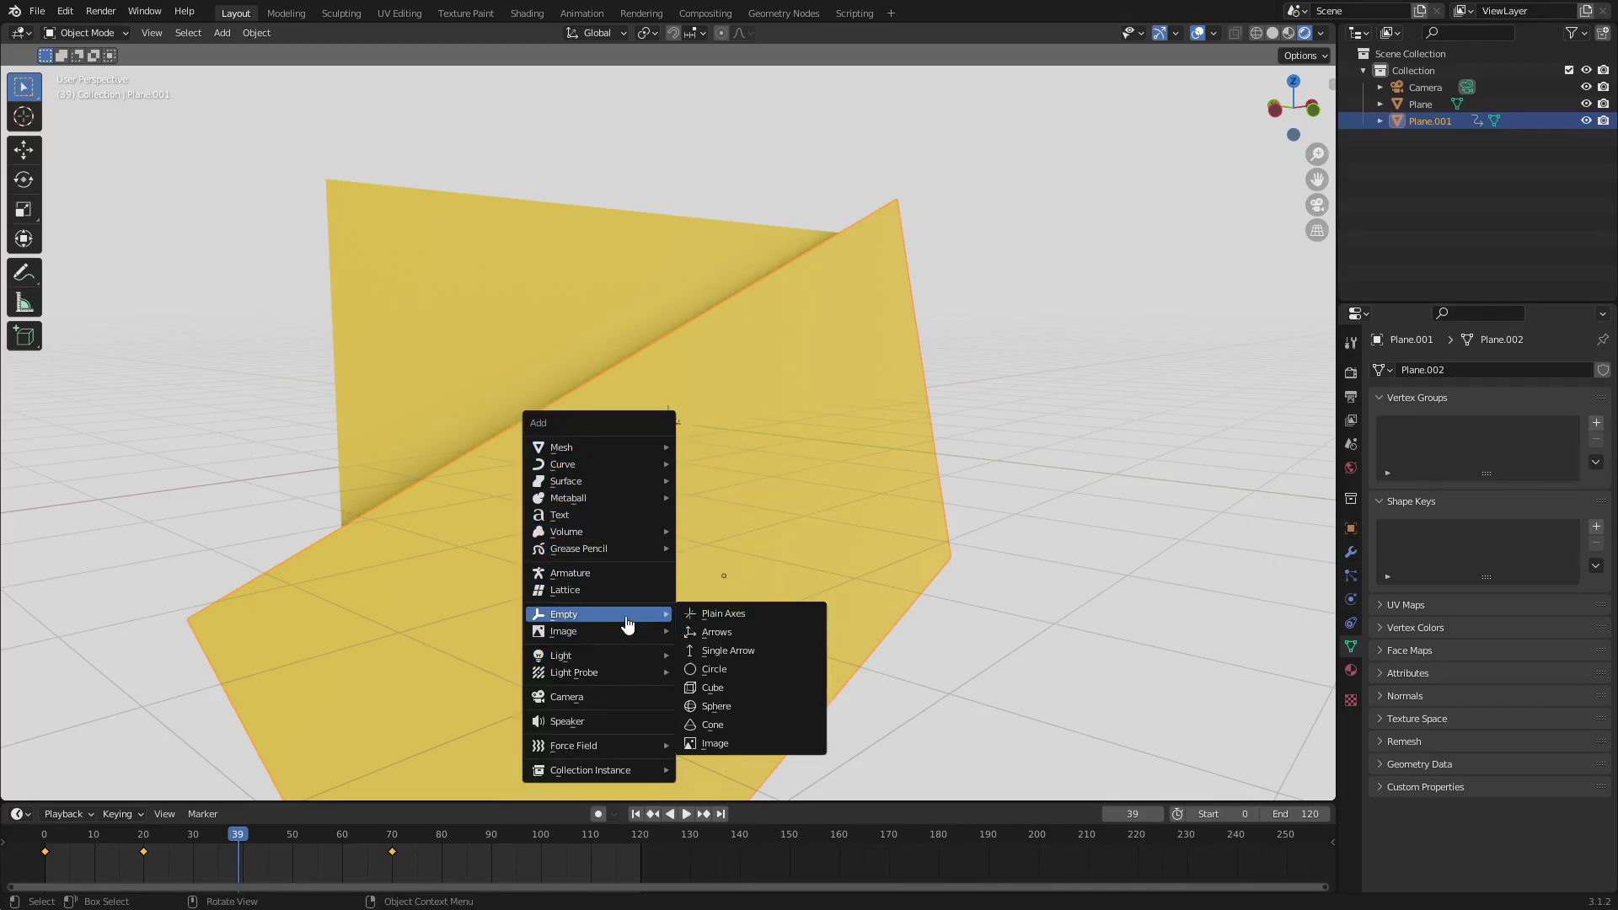
{"action": "left_click", "coordinate": [722, 614]}
{"action": "middle_click_drag", "start_coordinate": [715, 621], "coordinate": [707, 435]}
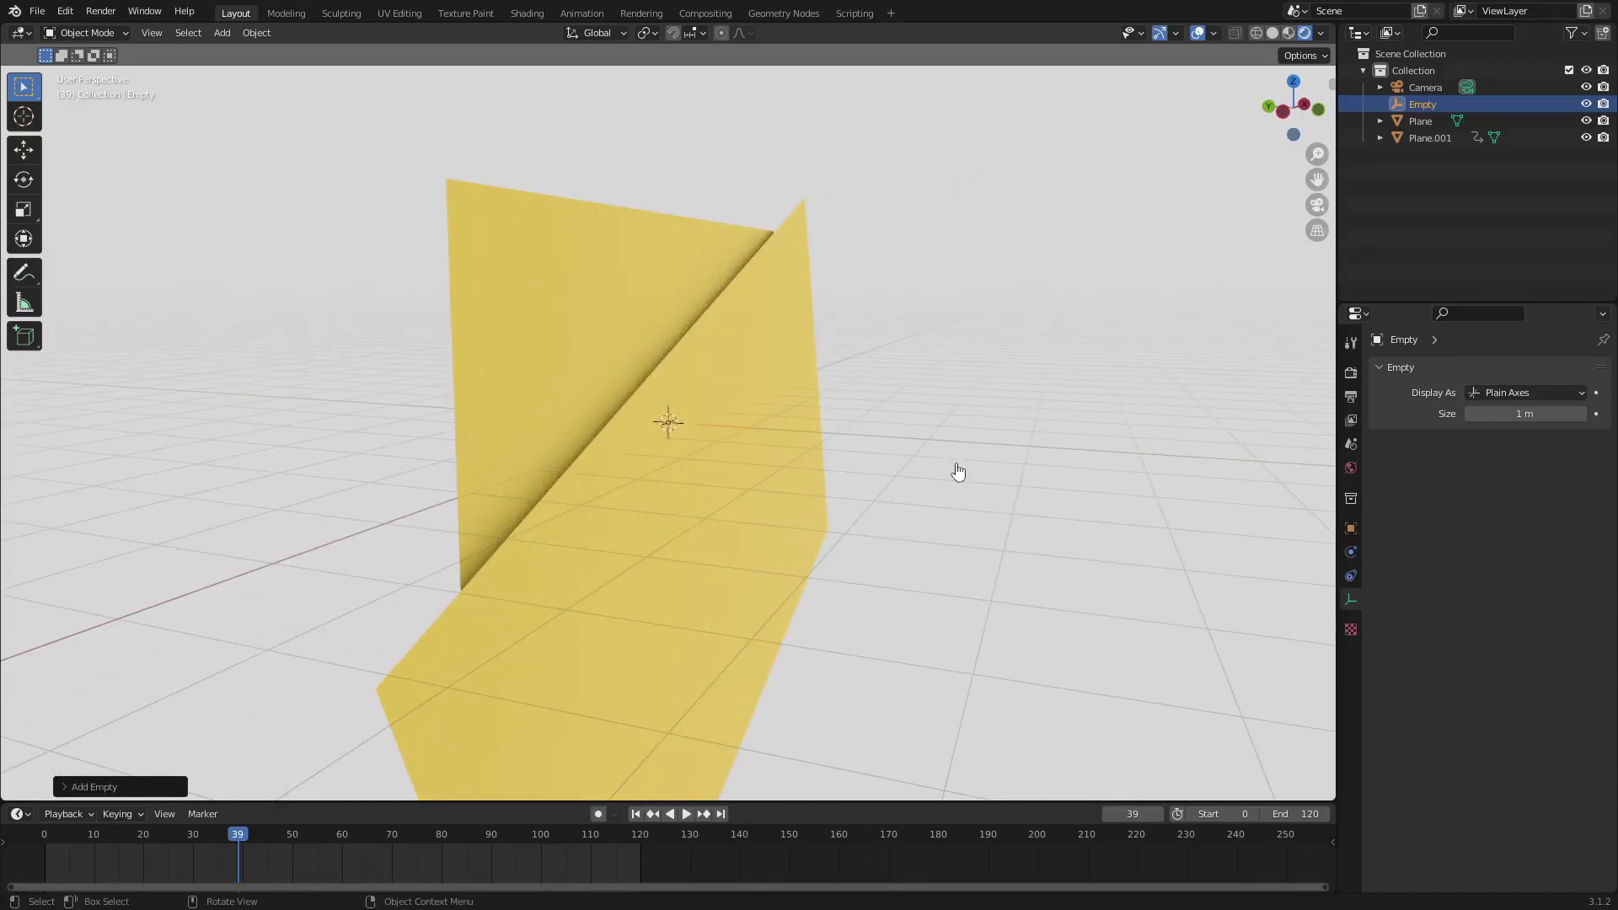
{"action": "middle_click_drag", "start_coordinate": [780, 510], "coordinate": [715, 505]}
{"action": "left_click", "coordinate": [775, 544]}
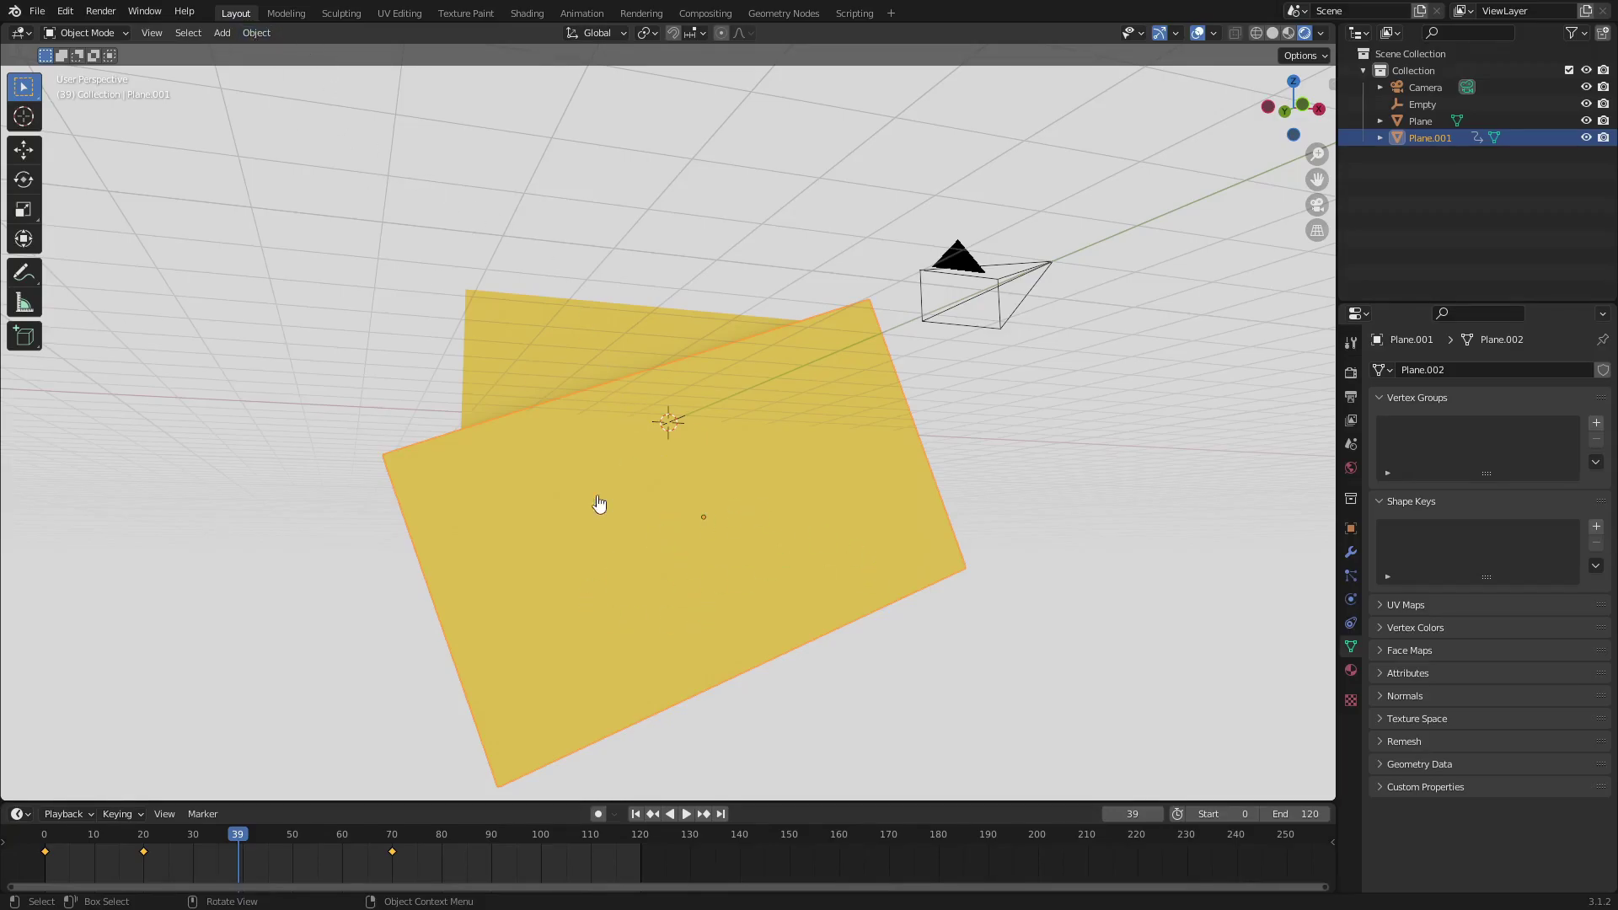
Step: Snap the 3D cursor to Plane.001's origin with Object > Snap > Cursor to Selected
{"action": "left_click", "coordinate": [257, 33]}
{"action": "mouse_move", "coordinate": [270, 76]}
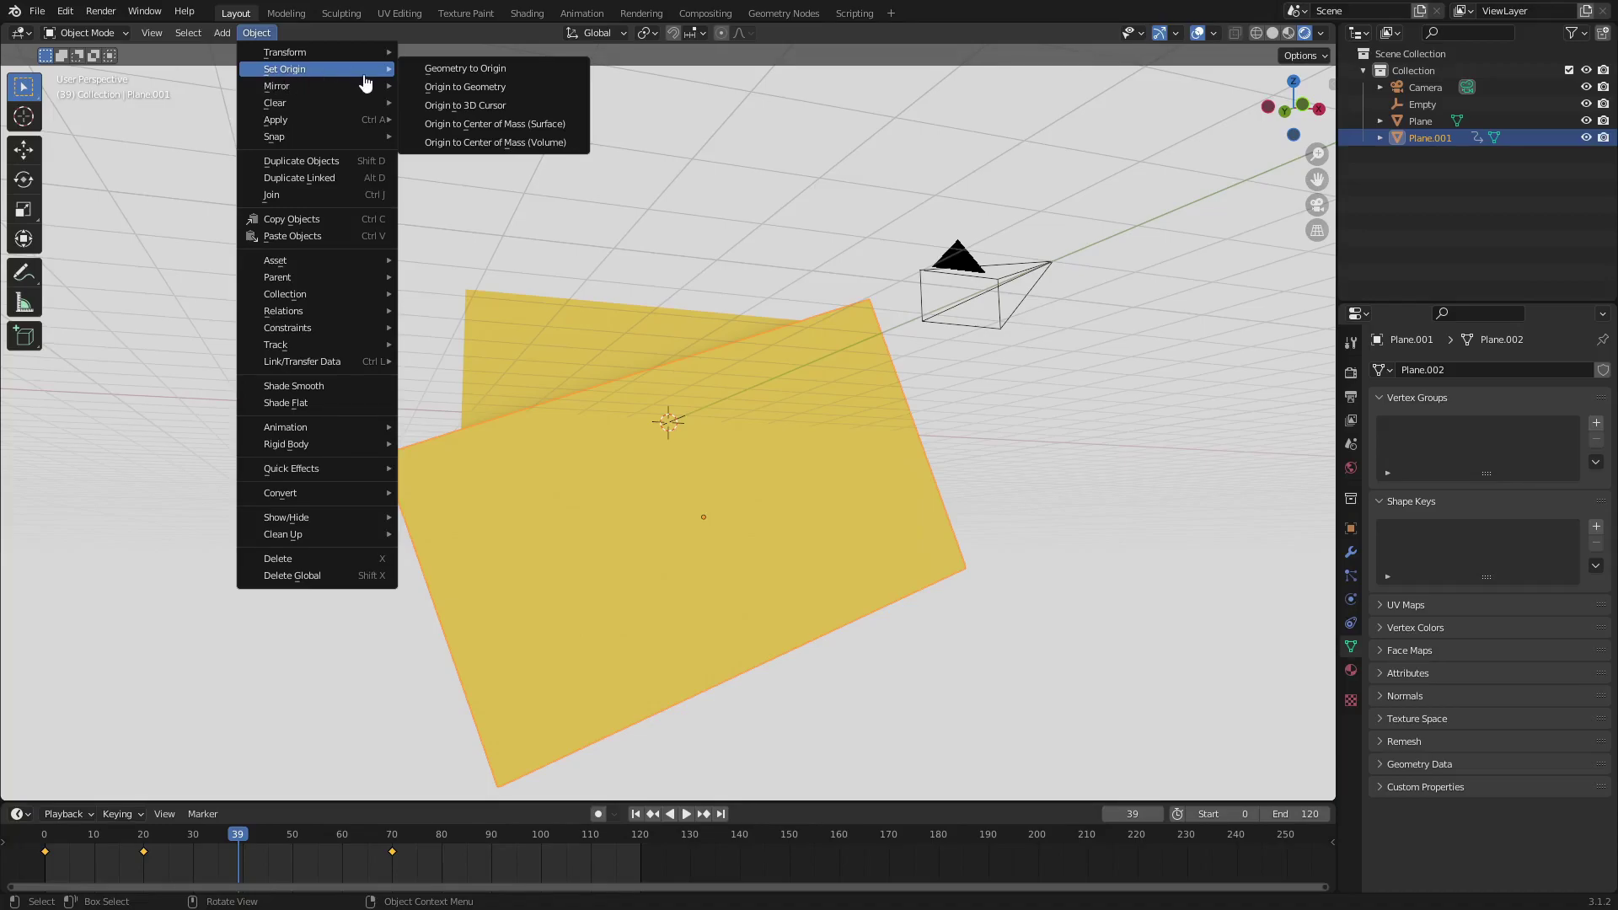
{"action": "mouse_move", "coordinate": [329, 139]}
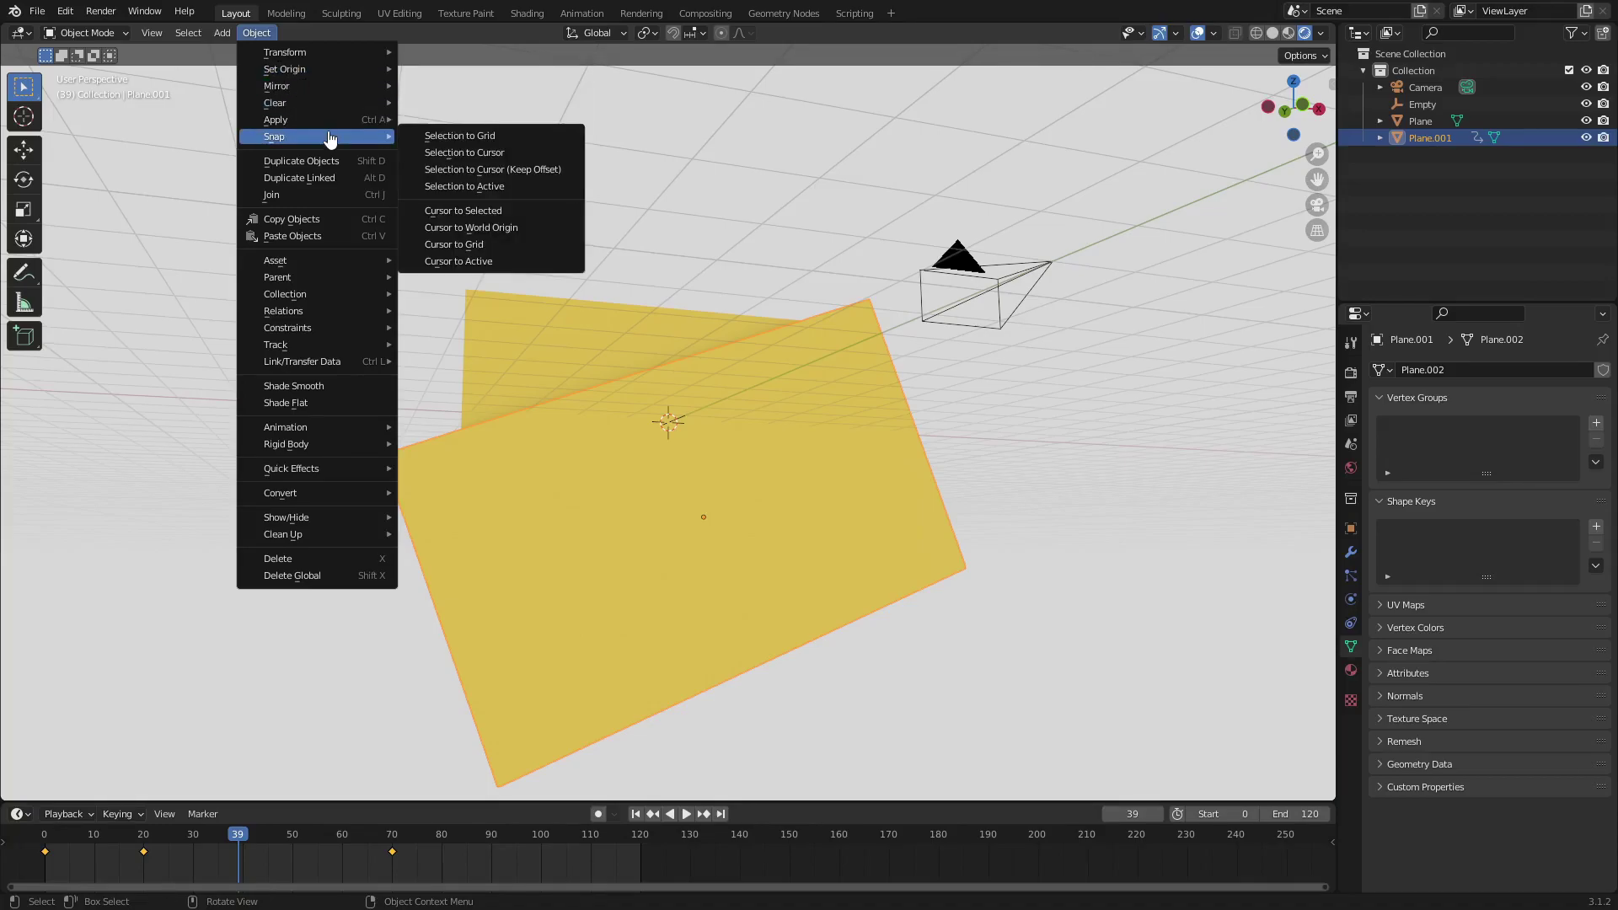
{"action": "left_click", "coordinate": [546, 215]}
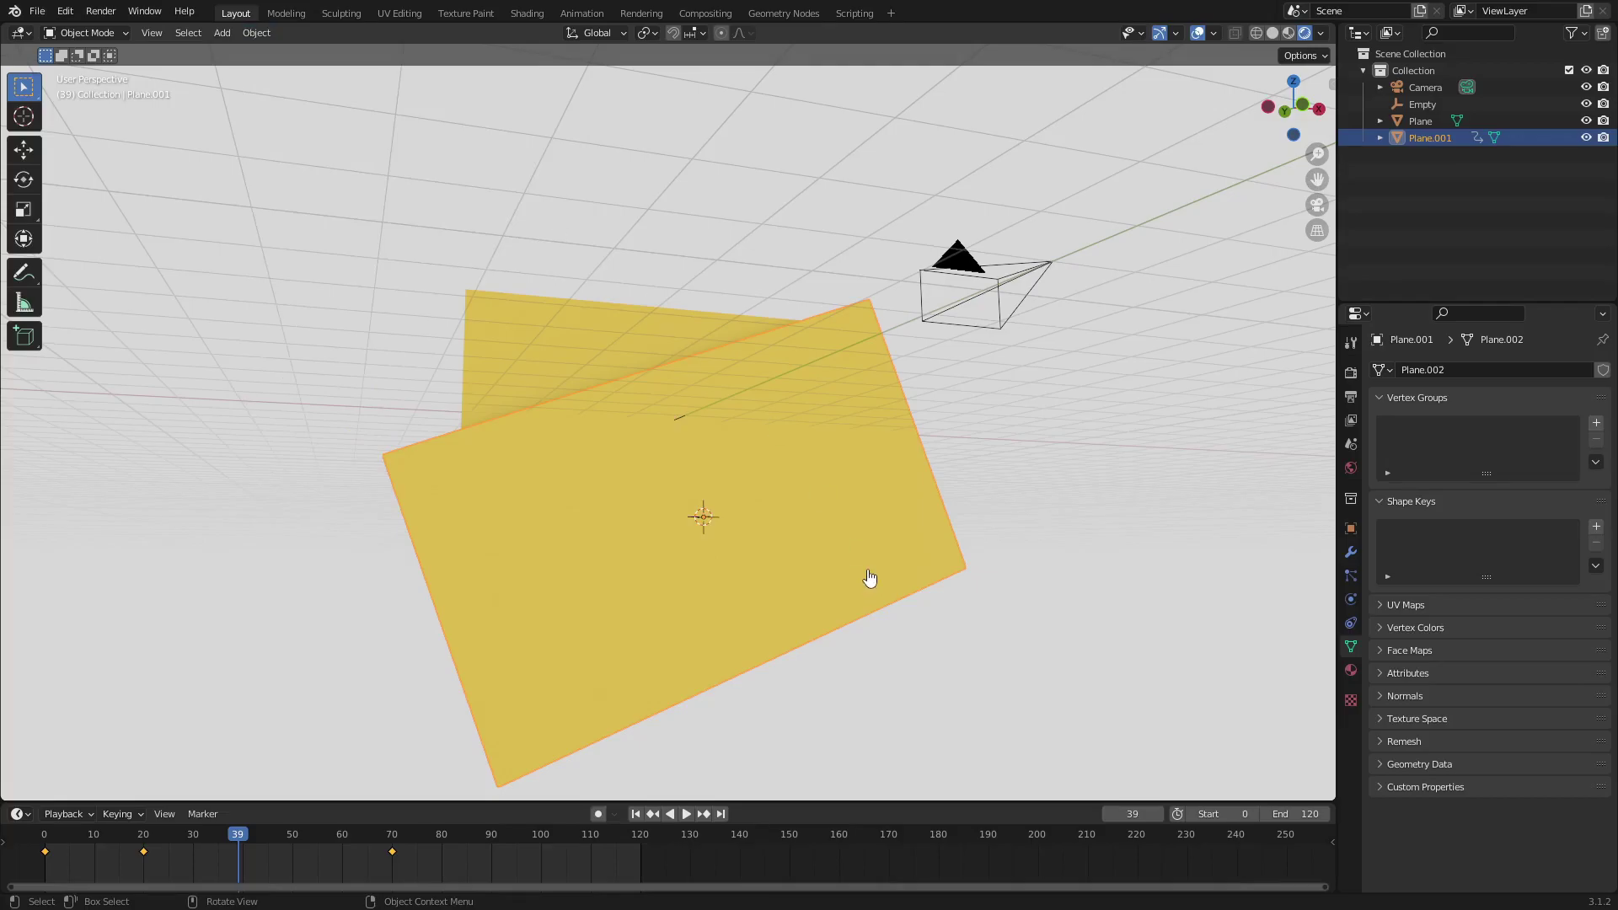
{"action": "middle_click_drag", "start_coordinate": [869, 578], "coordinate": [664, 543]}
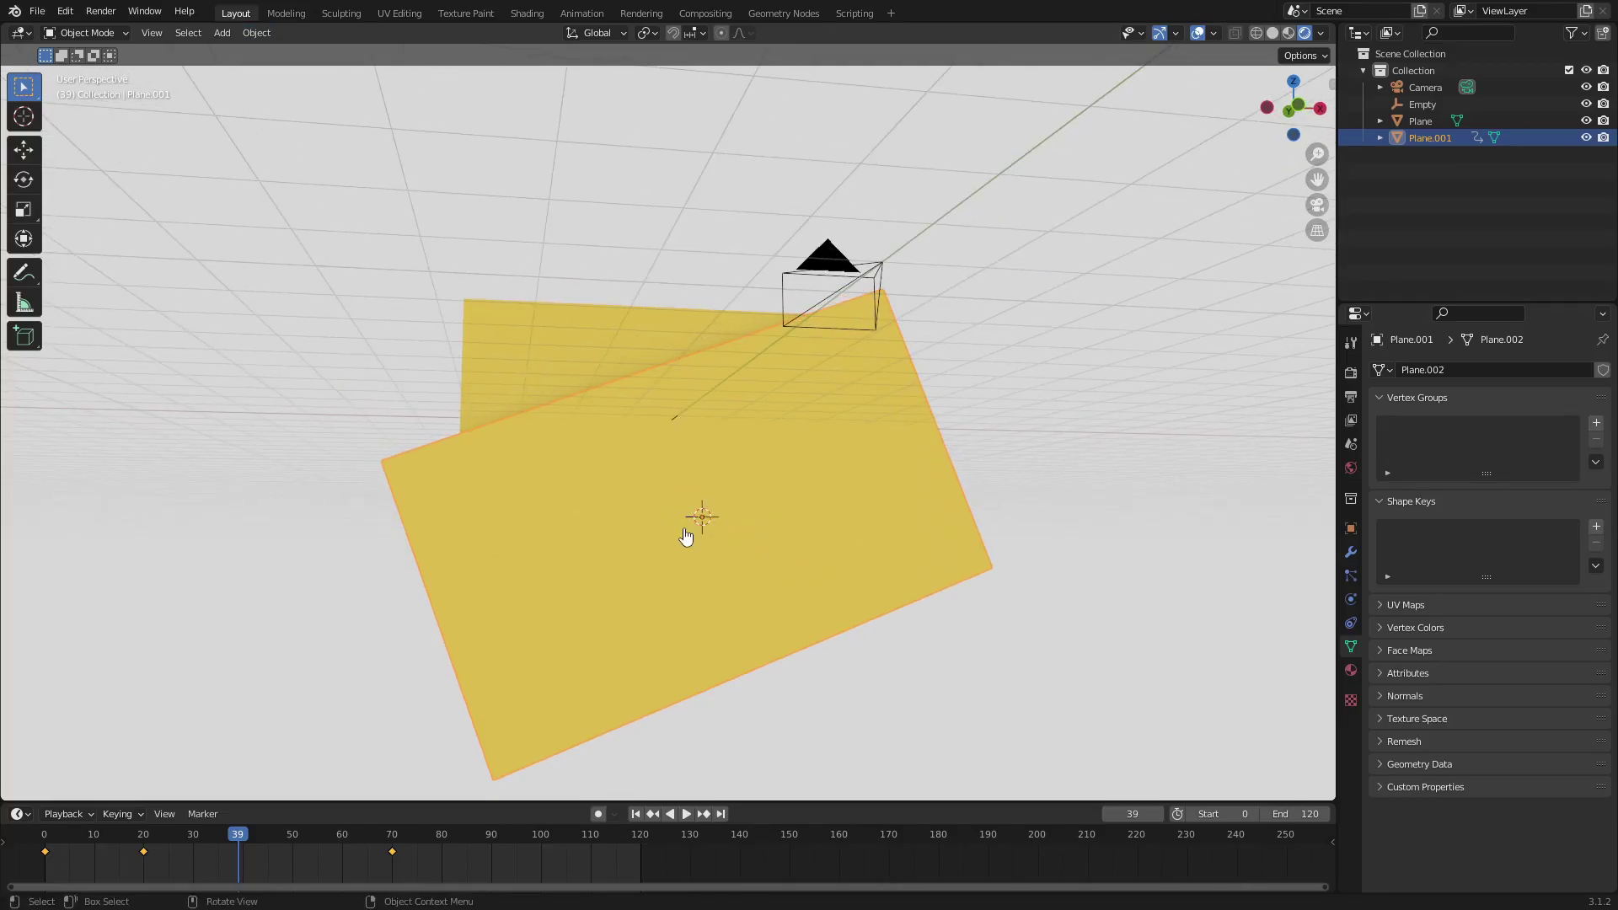
Step: Select the Empty and, from a view showing planes and camera, reopen Object > Snap
{"action": "left_click", "coordinate": [257, 36]}
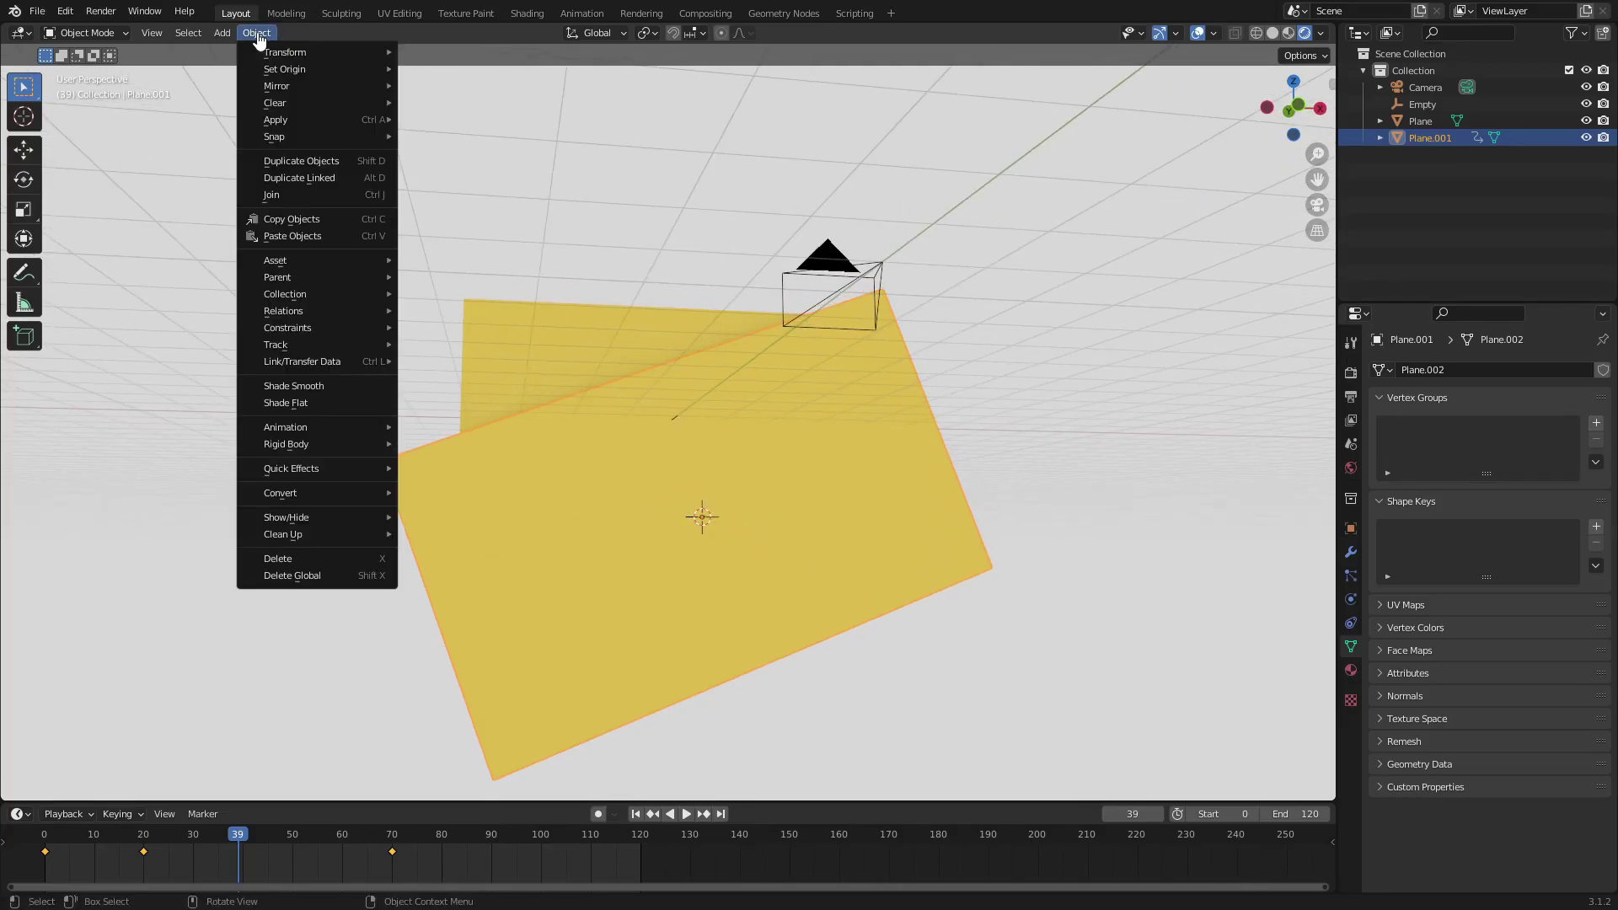
{"action": "left_click", "coordinate": [668, 423]}
{"action": "middle_click_drag", "start_coordinate": [712, 546], "coordinate": [595, 419]}
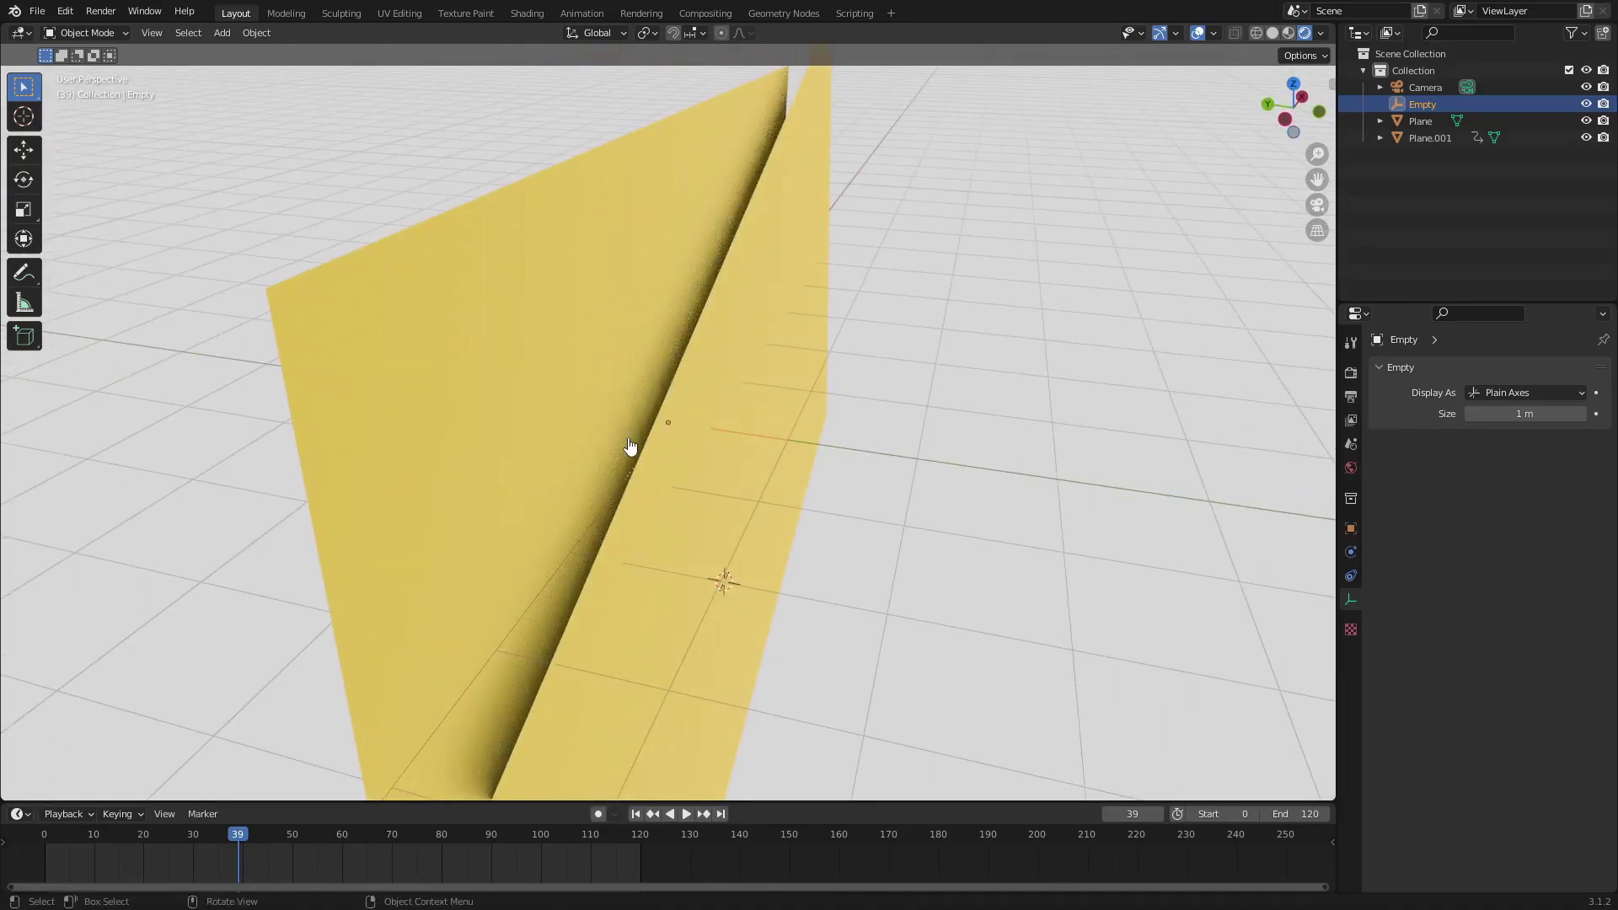
{"action": "key", "text": "g"}
{"action": "key", "text": "Escape"}
{"action": "middle_click_drag", "start_coordinate": [946, 426], "coordinate": [340, 252]}
{"action": "left_click", "coordinate": [258, 35]}
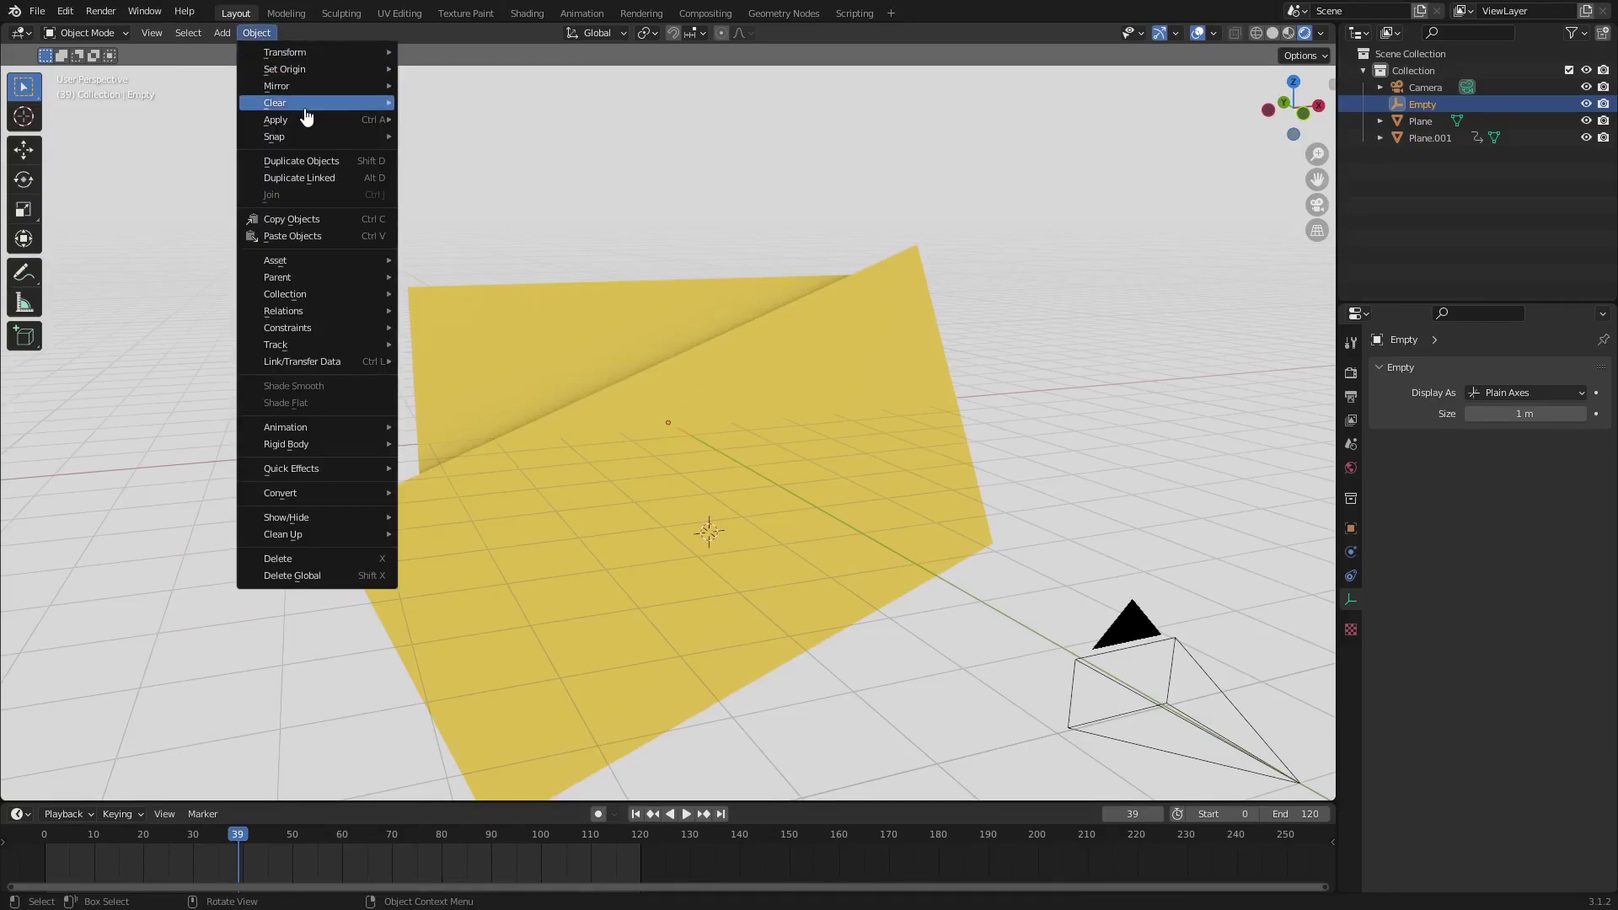
{"action": "mouse_move", "coordinate": [354, 137]}
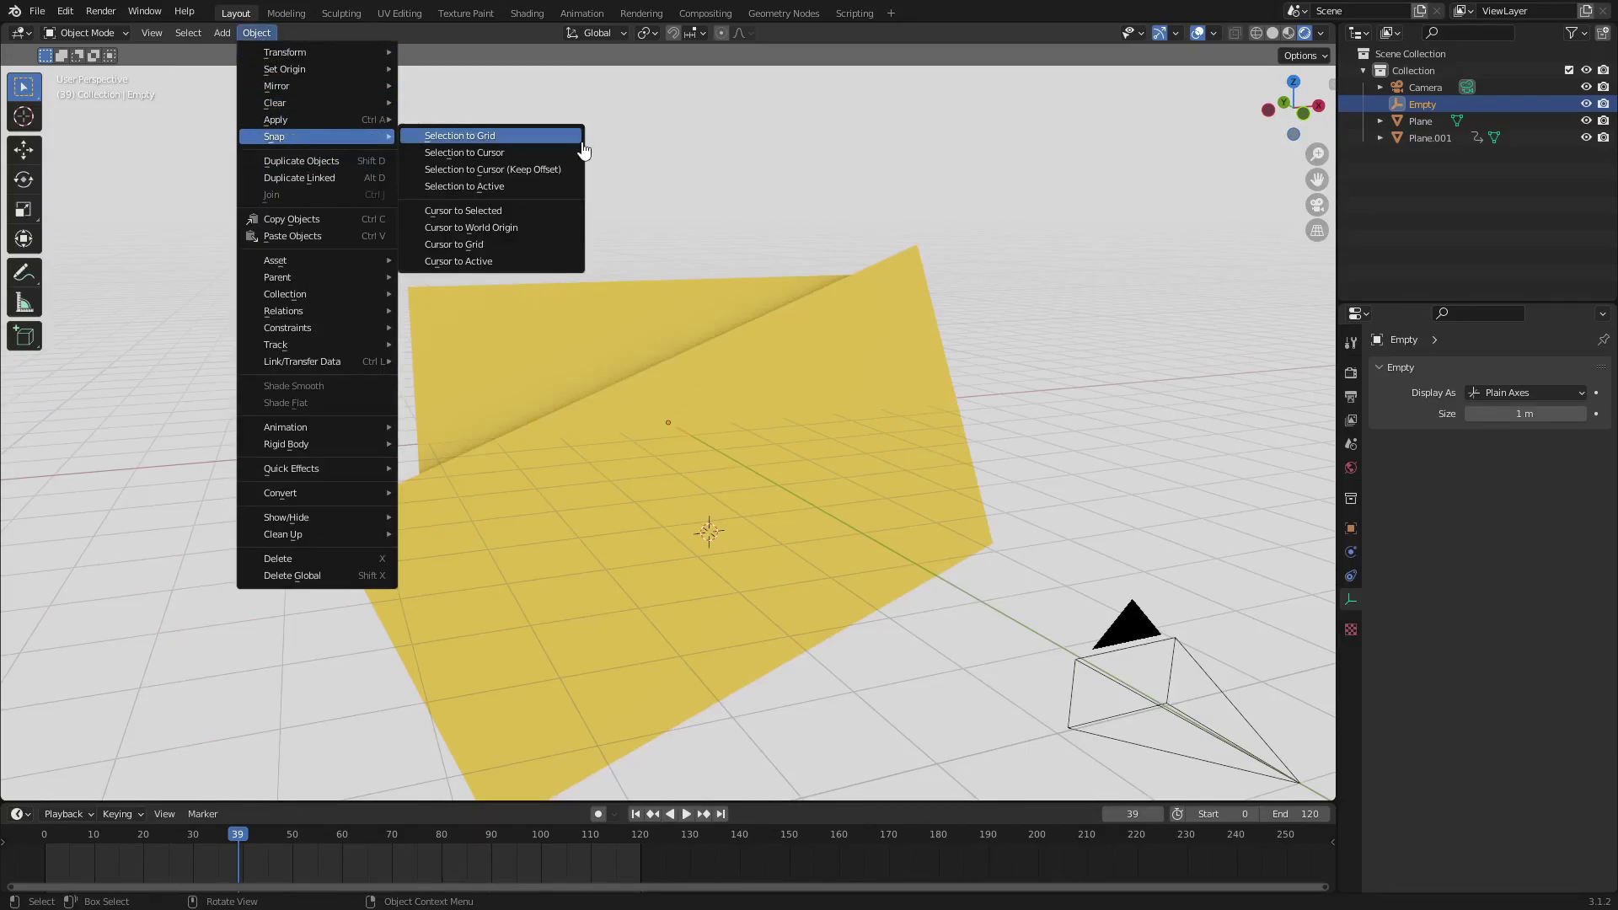
Step: Snap the Empty to the cursor at Plane.001's origin, then parent Plane.001 to the Empty
{"action": "left_click", "coordinate": [515, 160]}
{"action": "middle_click_drag", "start_coordinate": [516, 160], "coordinate": [798, 593]}
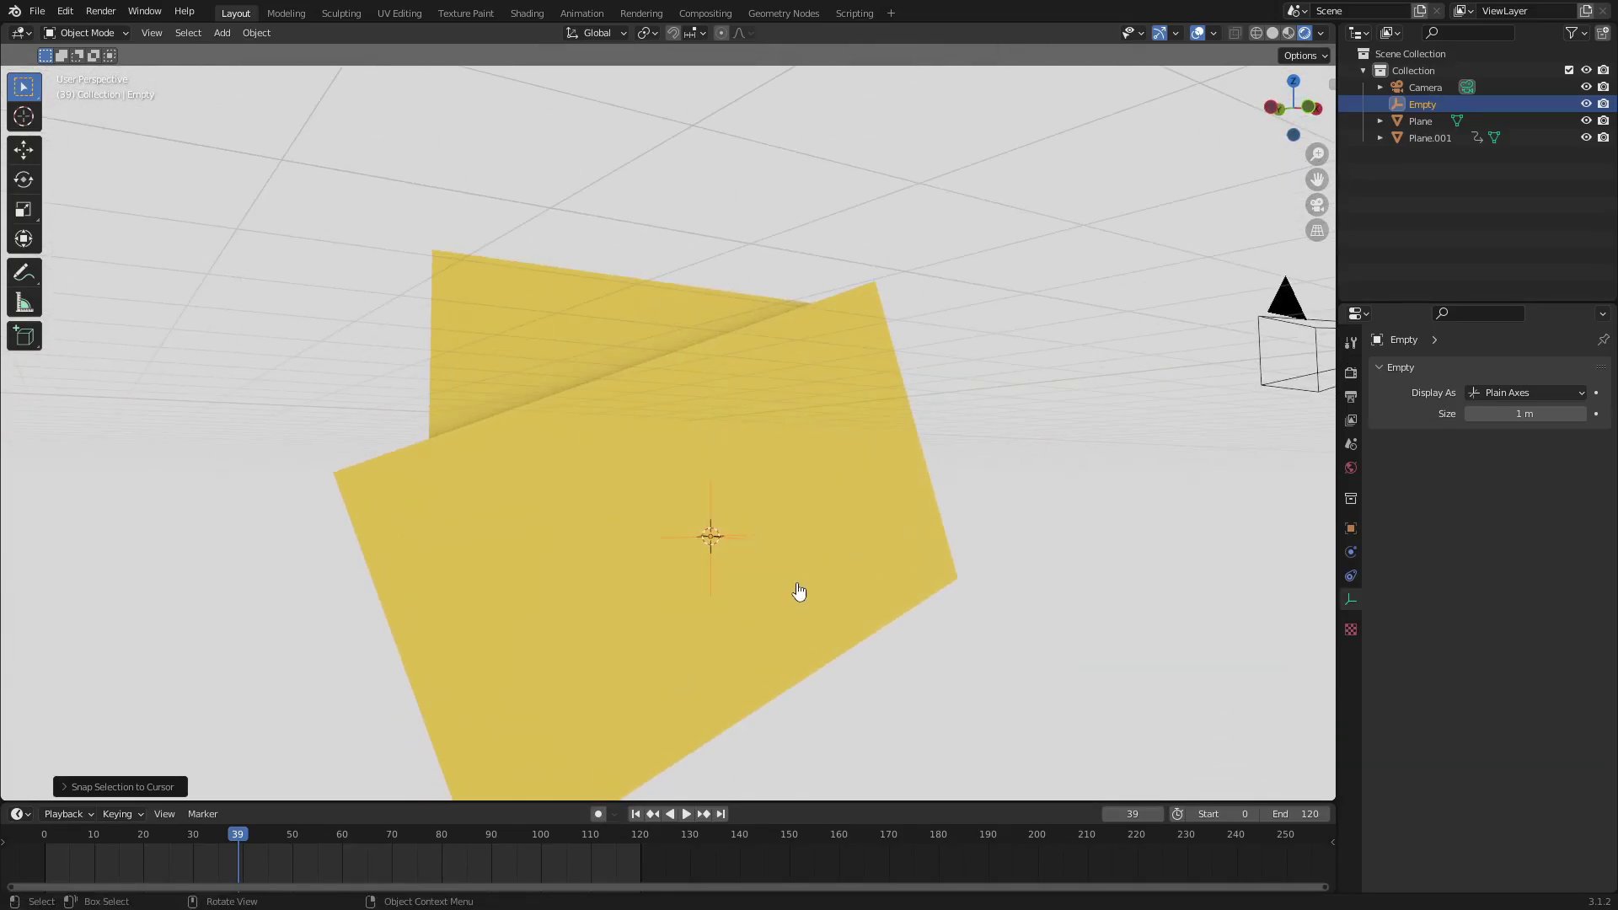
{"action": "left_click", "coordinate": [904, 577]}
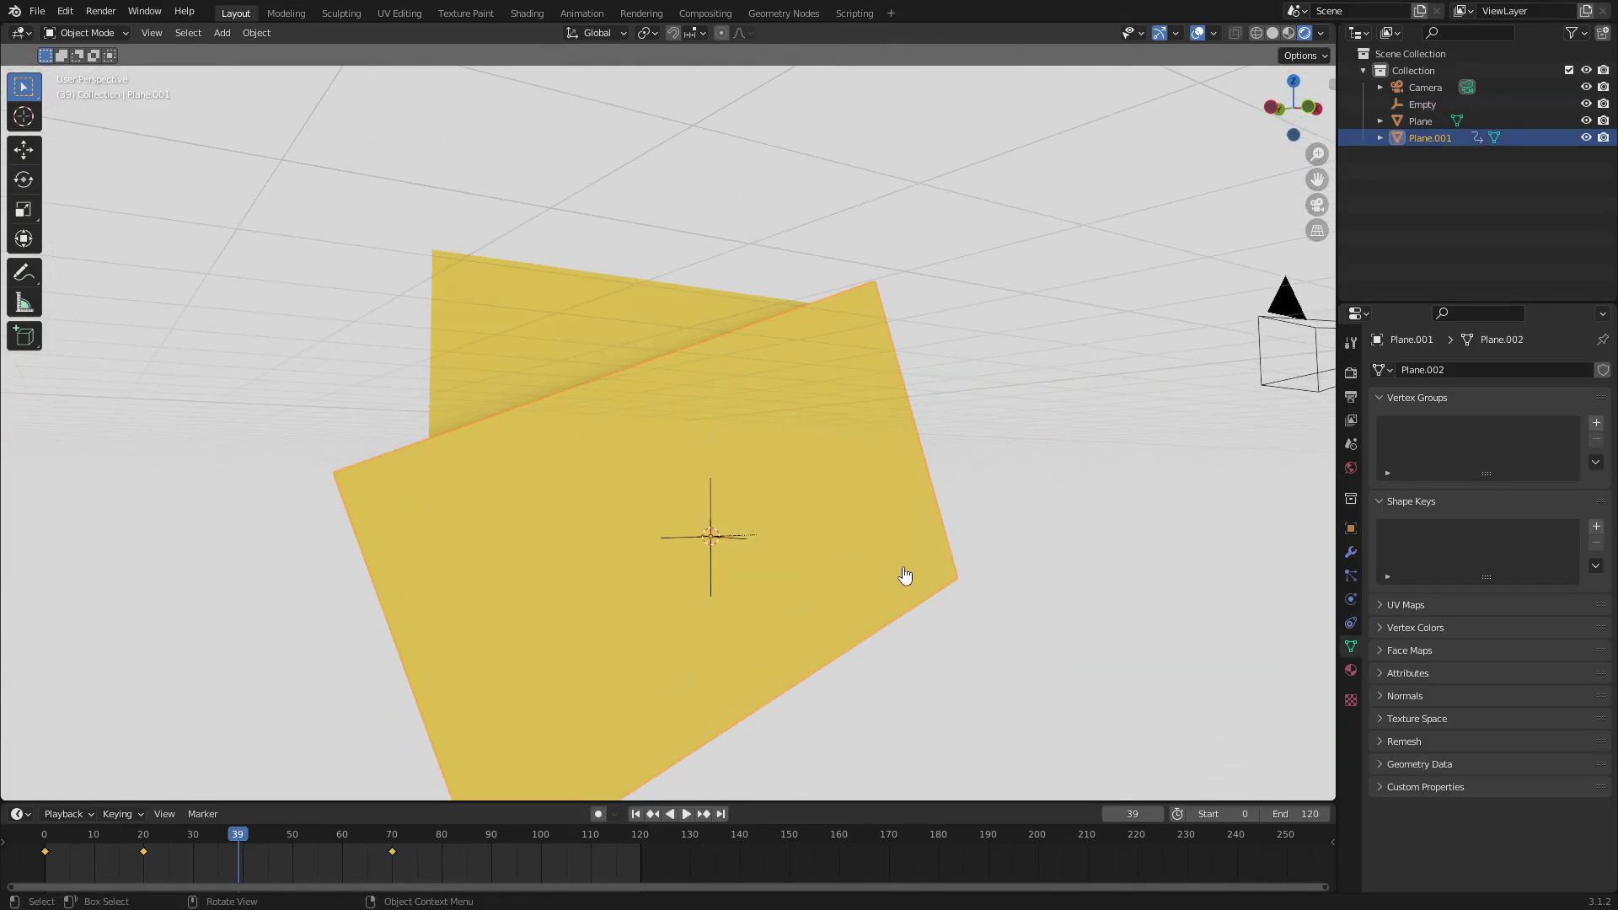
{"action": "key", "text": "shift"}
{"action": "left_click", "coordinate": [713, 538], "text": "shift"}
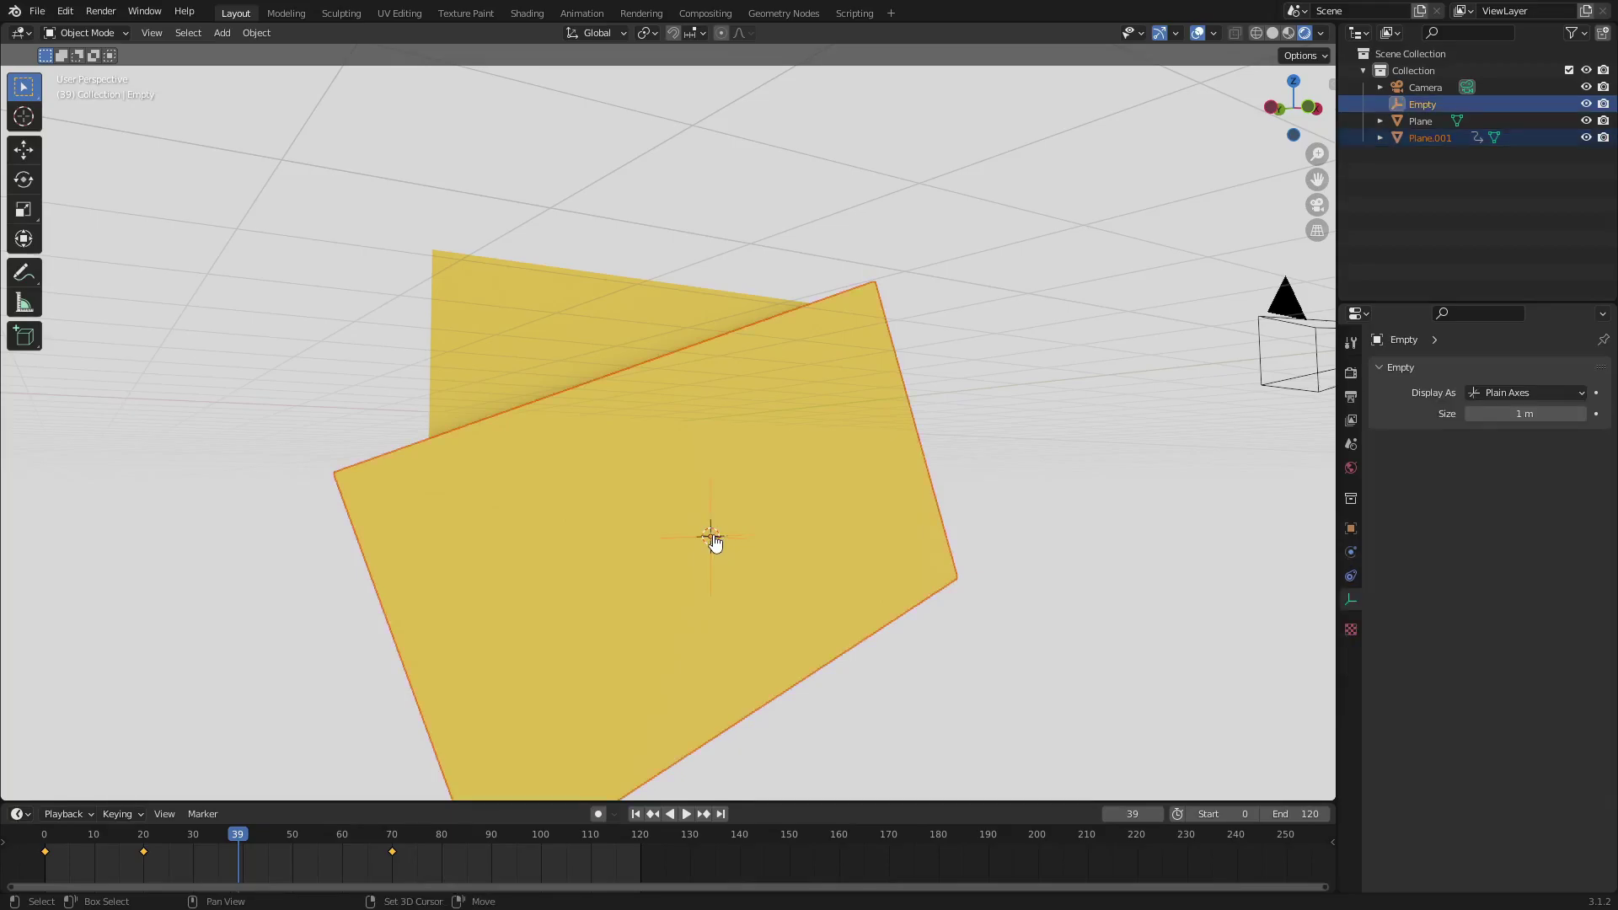
{"action": "key", "text": "ctrl+p"}
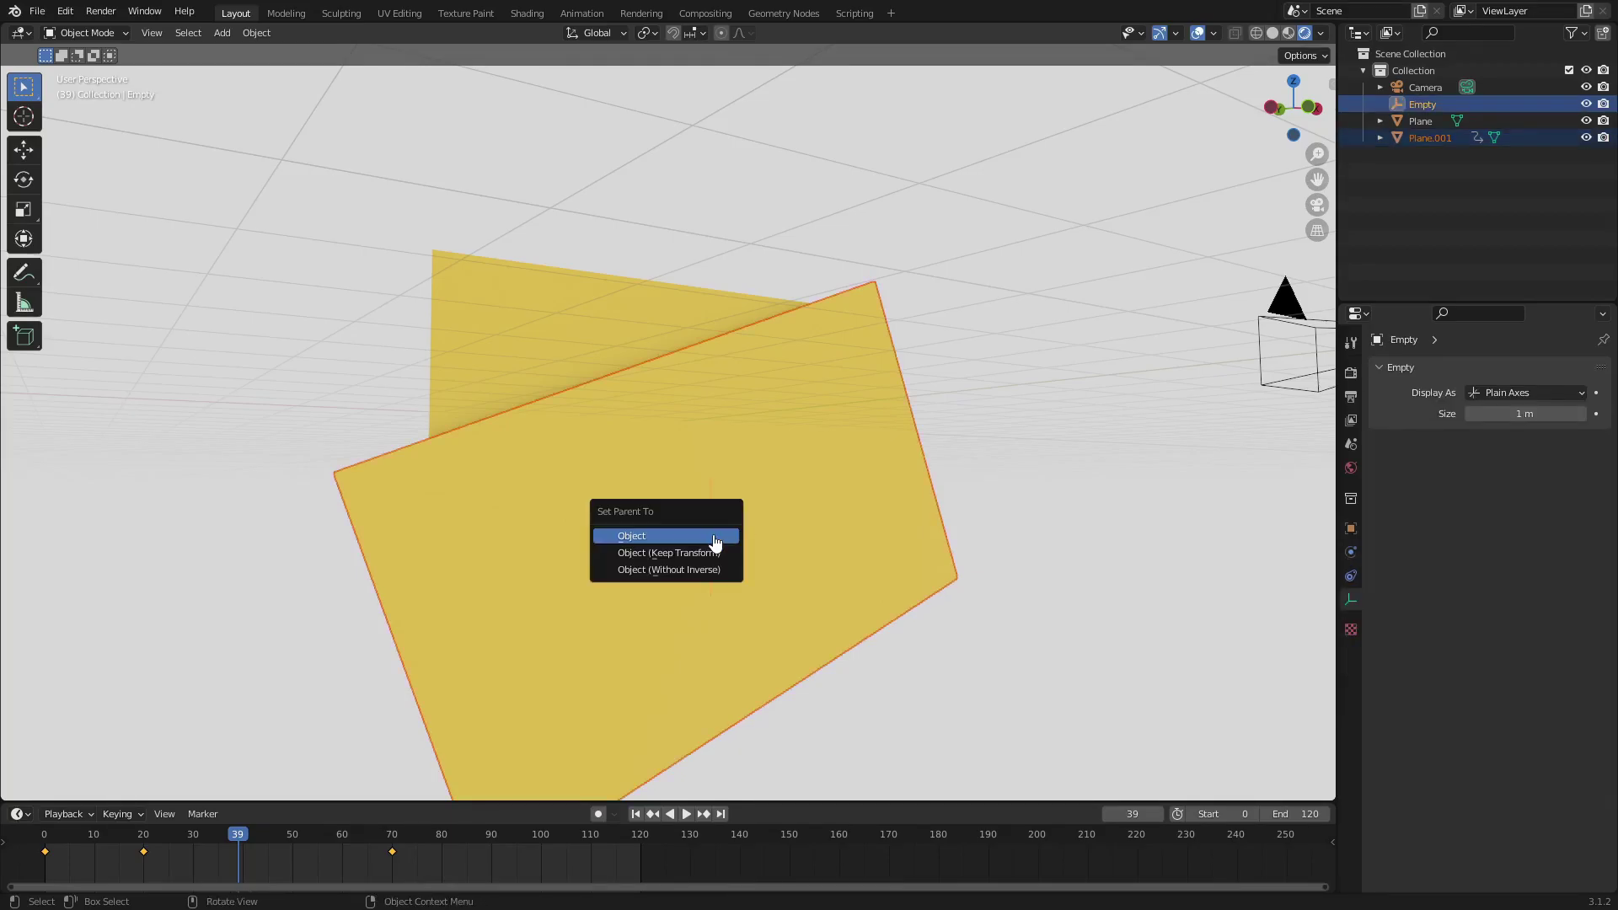
{"action": "left_click", "coordinate": [715, 543]}
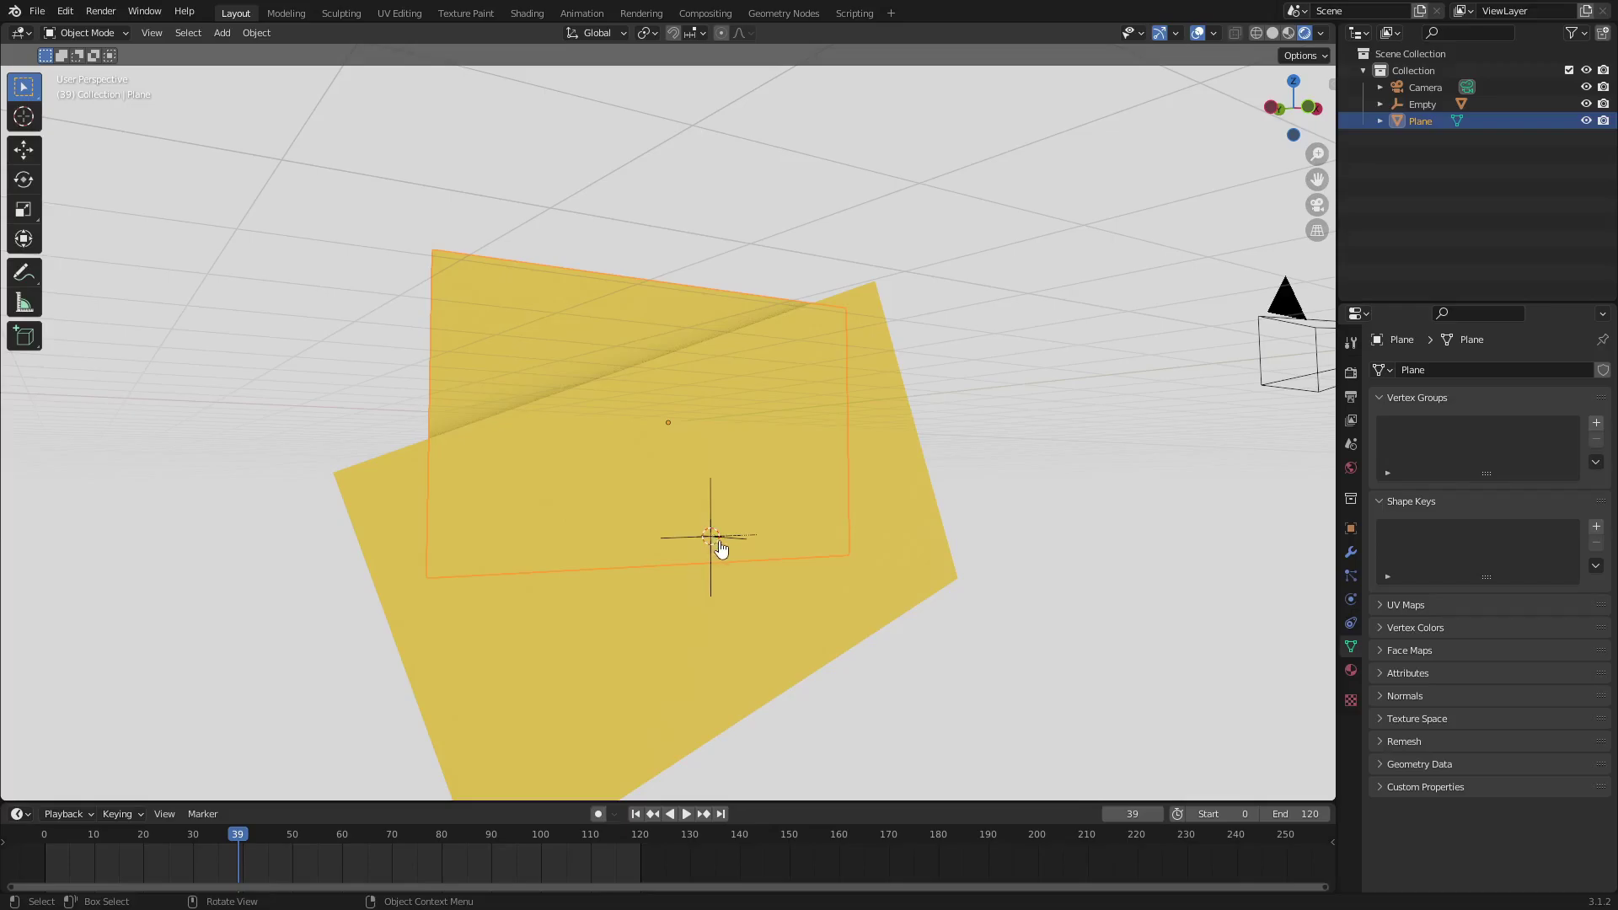
{"action": "middle_click_drag", "start_coordinate": [776, 593], "coordinate": [870, 453]}
Step: Duplicate the Empty with its plane in place, select the new Empty.001, and view through the camera
{"action": "left_click", "coordinate": [881, 432], "text": "shift"}
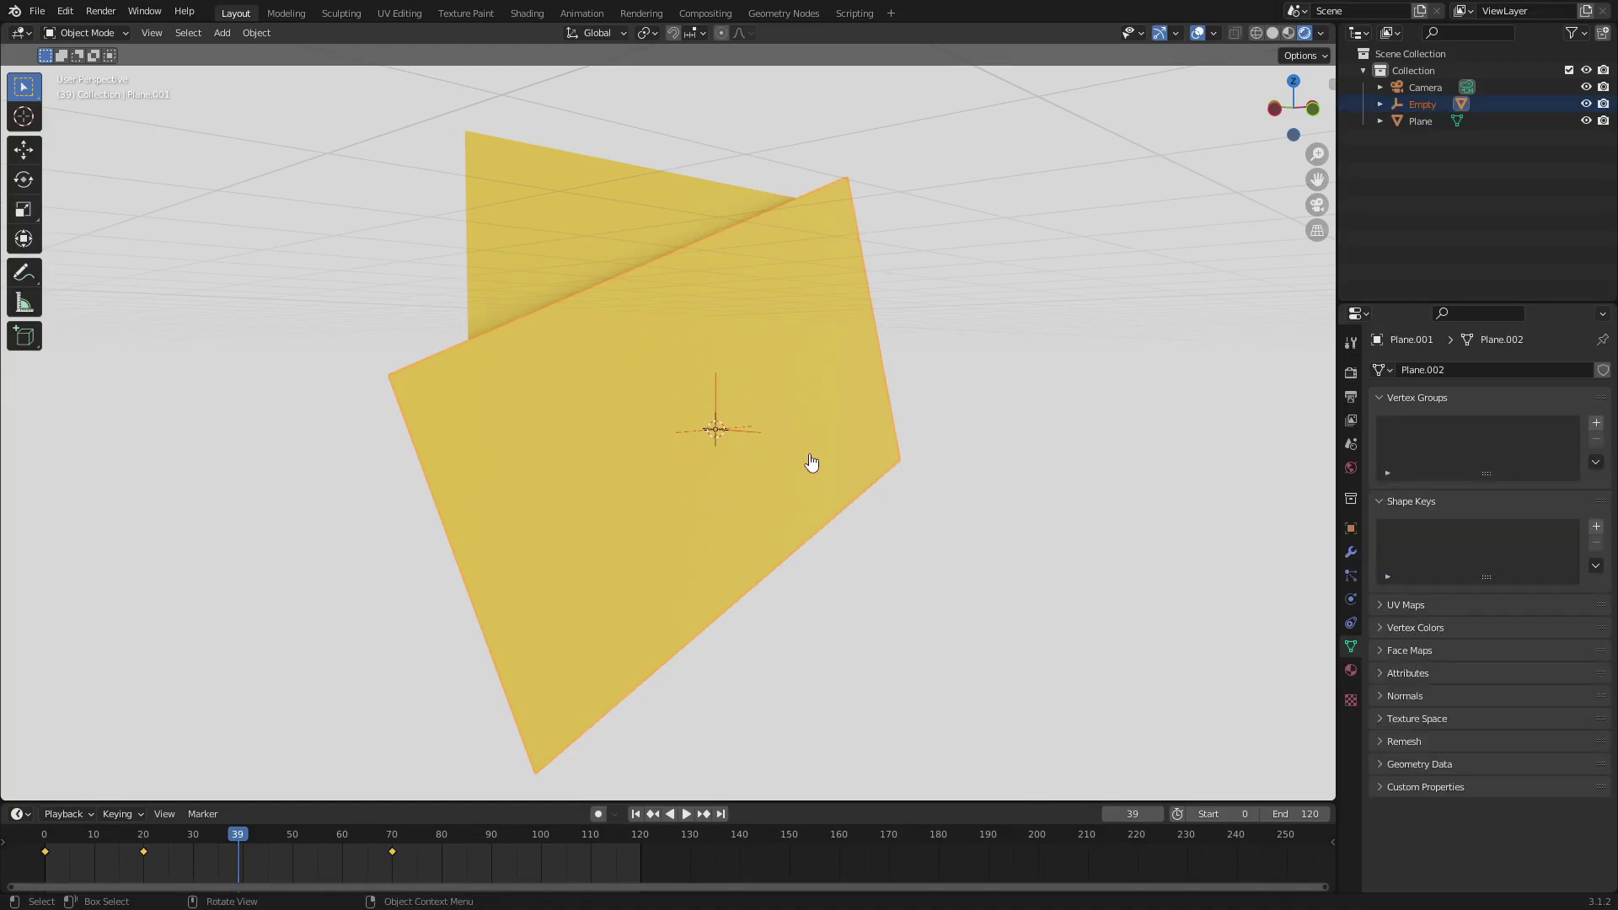
{"action": "key", "text": "shift+d"}
{"action": "right_click", "coordinate": [915, 368]}
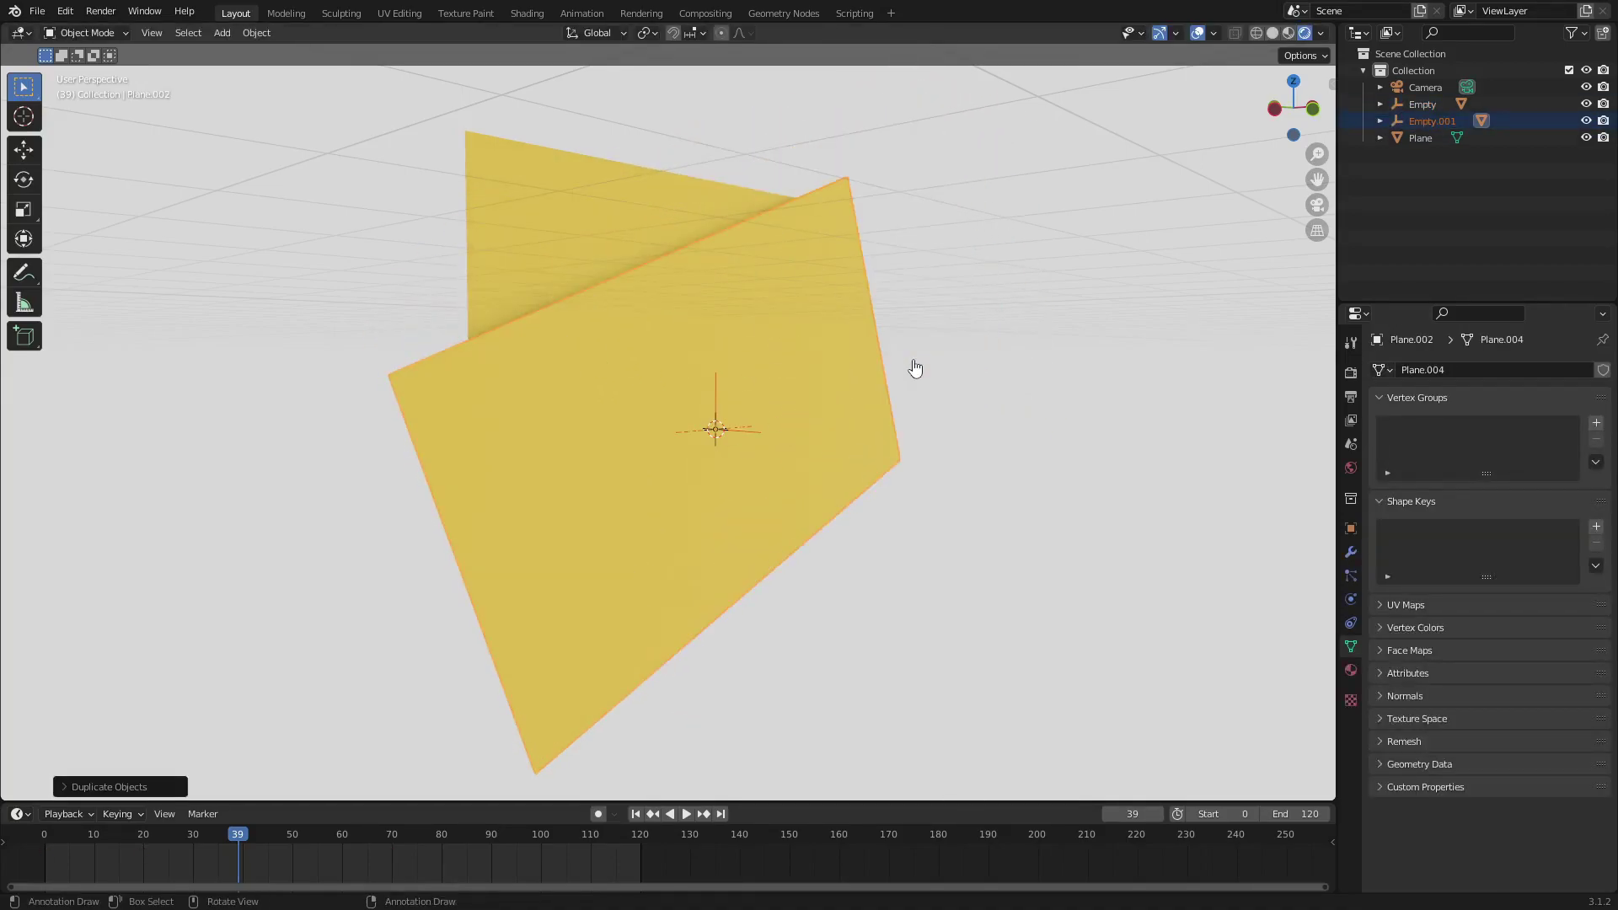
{"action": "left_click", "coordinate": [757, 439]}
{"action": "left_click", "coordinate": [754, 444]}
{"action": "middle_click_drag", "start_coordinate": [751, 444], "coordinate": [688, 428]}
{"action": "key", "text": "KP_0"}
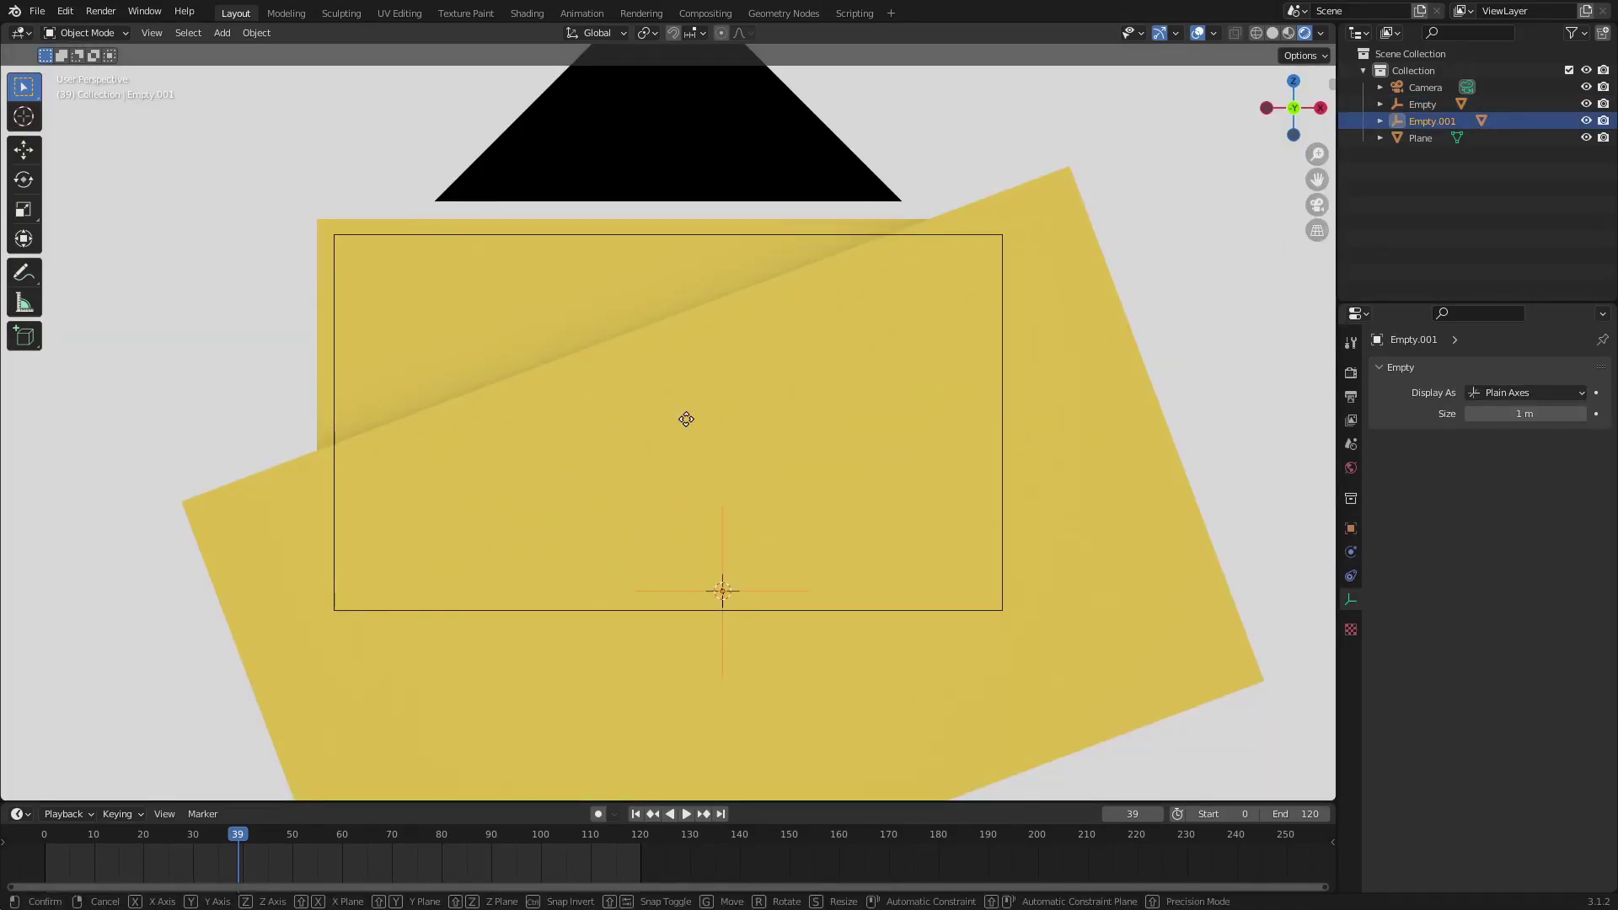
Step: Reposition Empty.001 with trial X, Y and Z axis constraints, cancelling the last Y move
{"action": "key", "text": "y"}
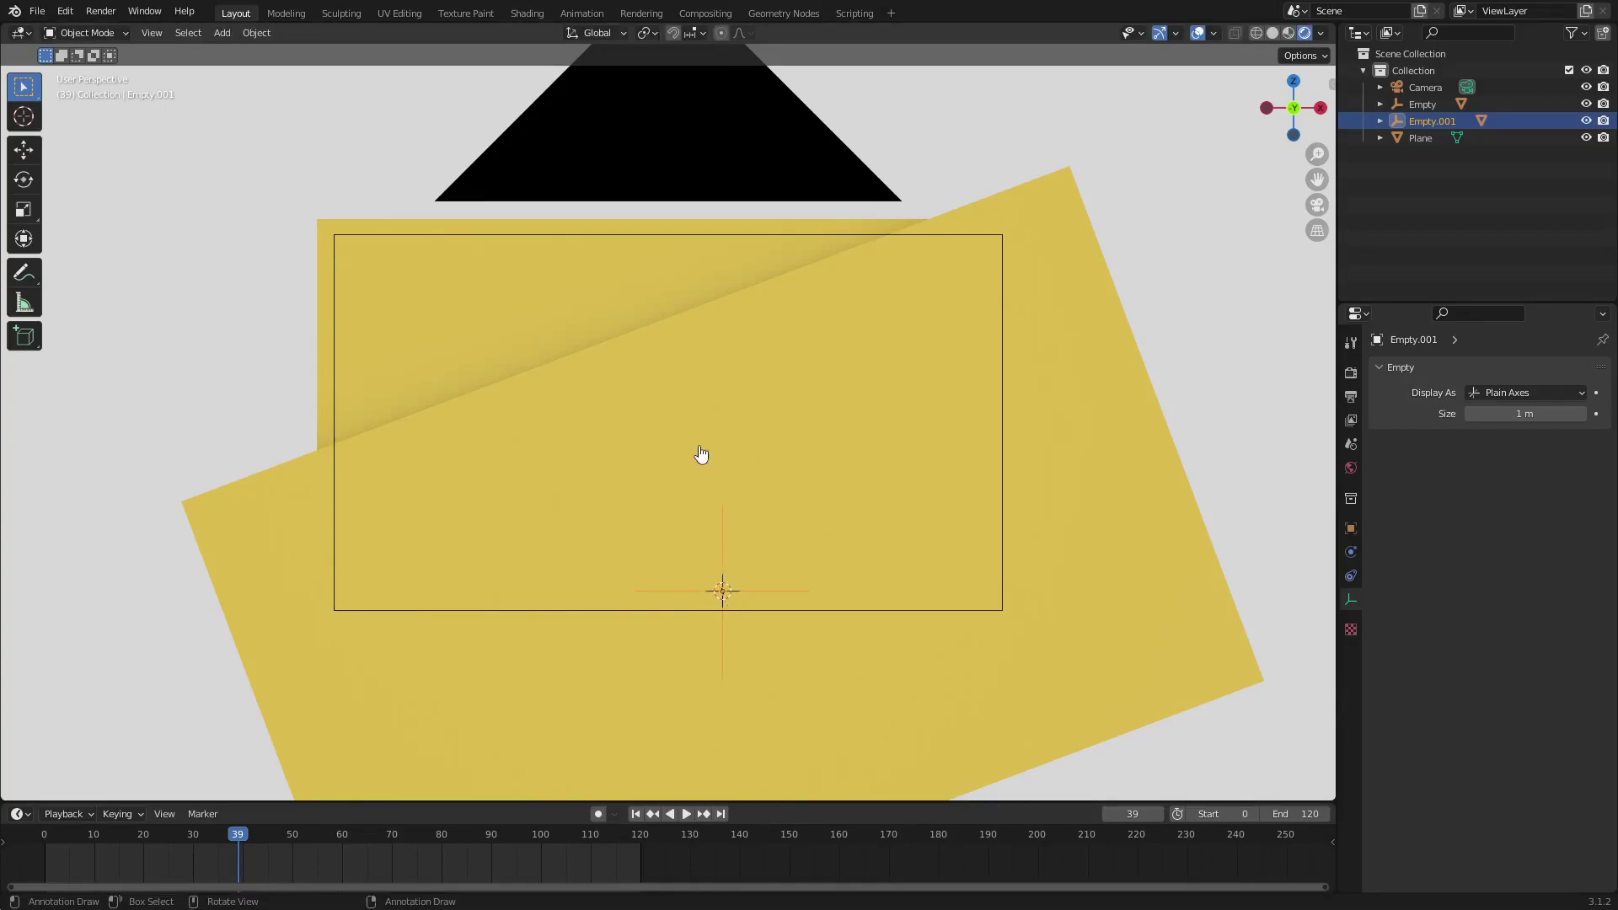
{"action": "key", "text": "x"}
{"action": "key", "text": "x"}
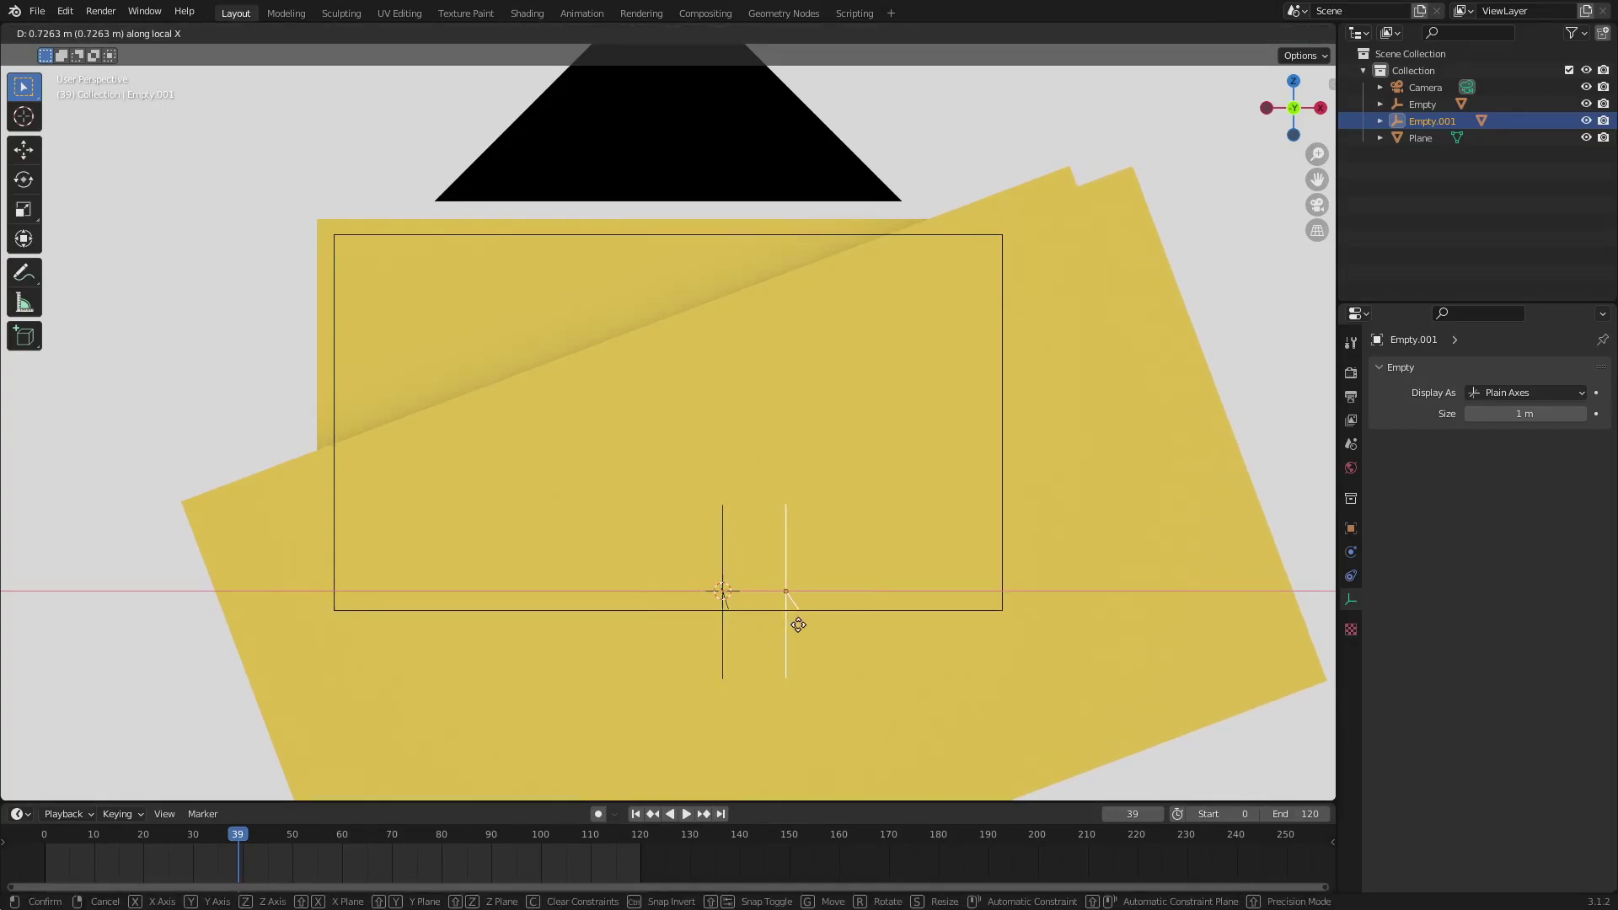
{"action": "key", "text": "z"}
{"action": "key", "text": "z"}
{"action": "key", "text": "z"}
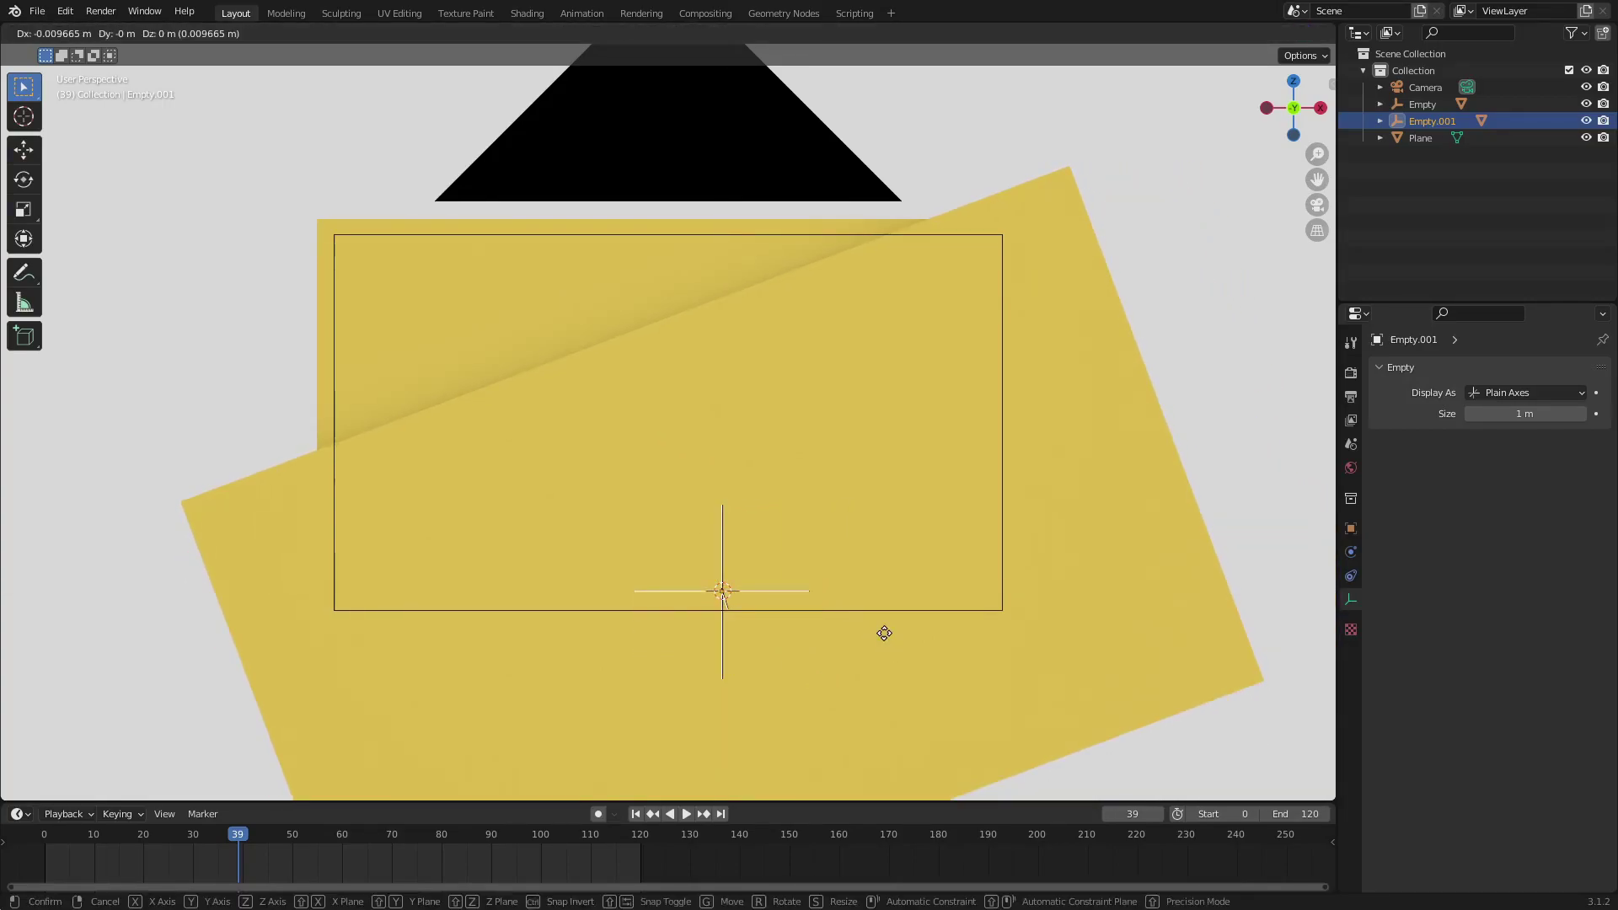
{"action": "key", "text": "x"}
{"action": "left_click", "coordinate": [1024, 704]}
{"action": "key", "text": "g"}
{"action": "key", "text": "y"}
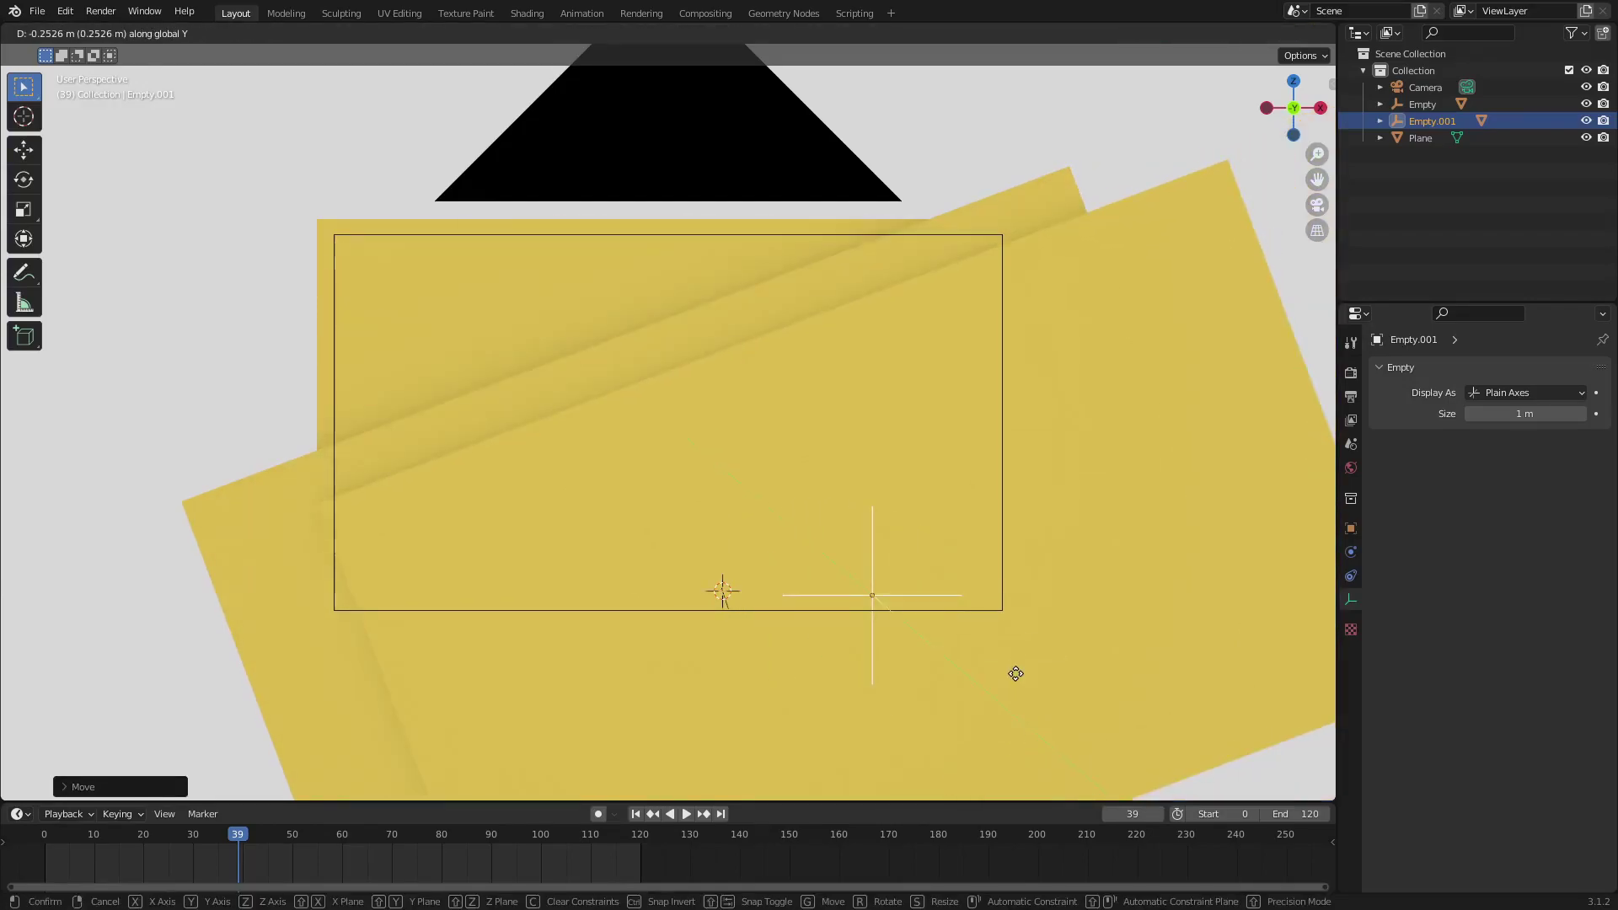
{"action": "key", "text": "y"}
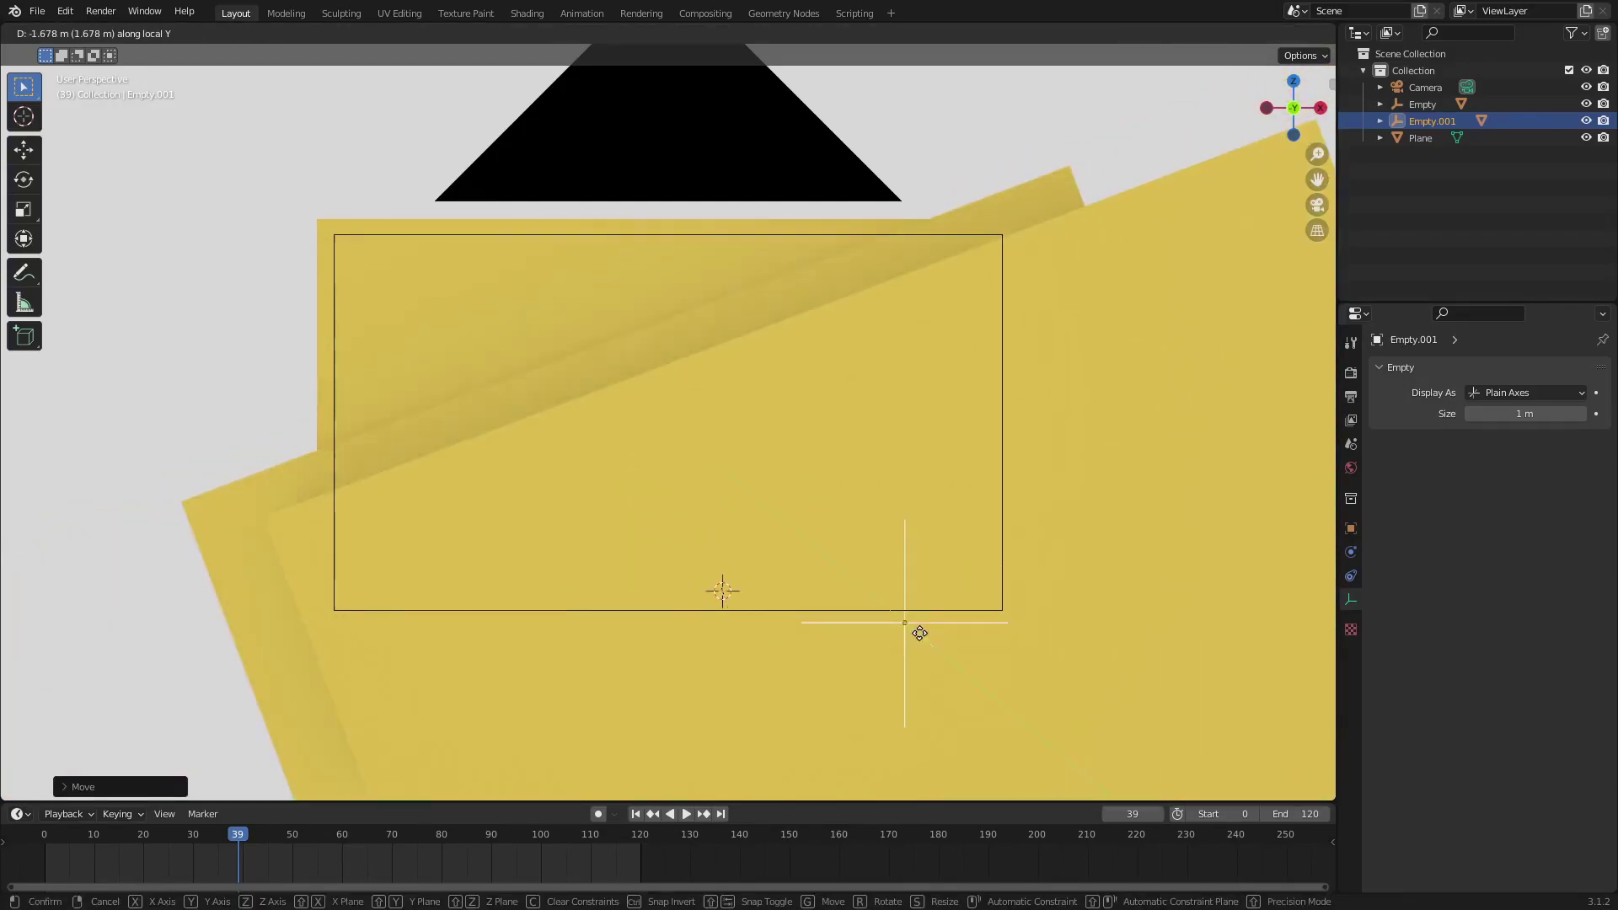
{"action": "right_click", "coordinate": [893, 590]}
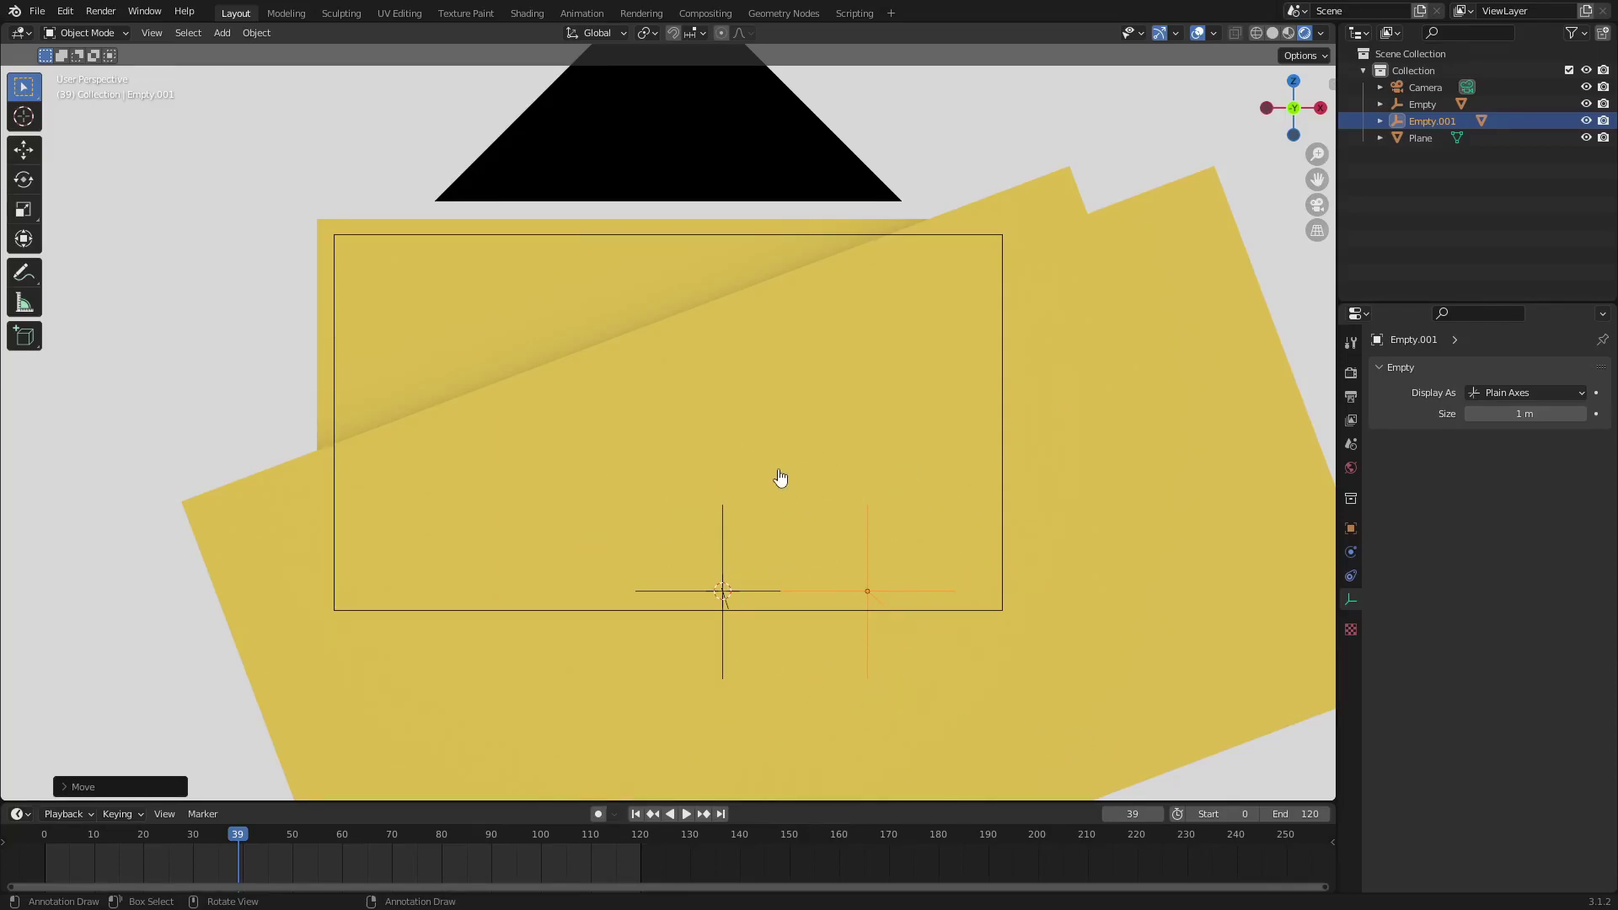
Step: Move Empty.001 along global Y twice so it sits lower, below the planes
{"action": "key", "text": "g"}
{"action": "key", "text": "y"}
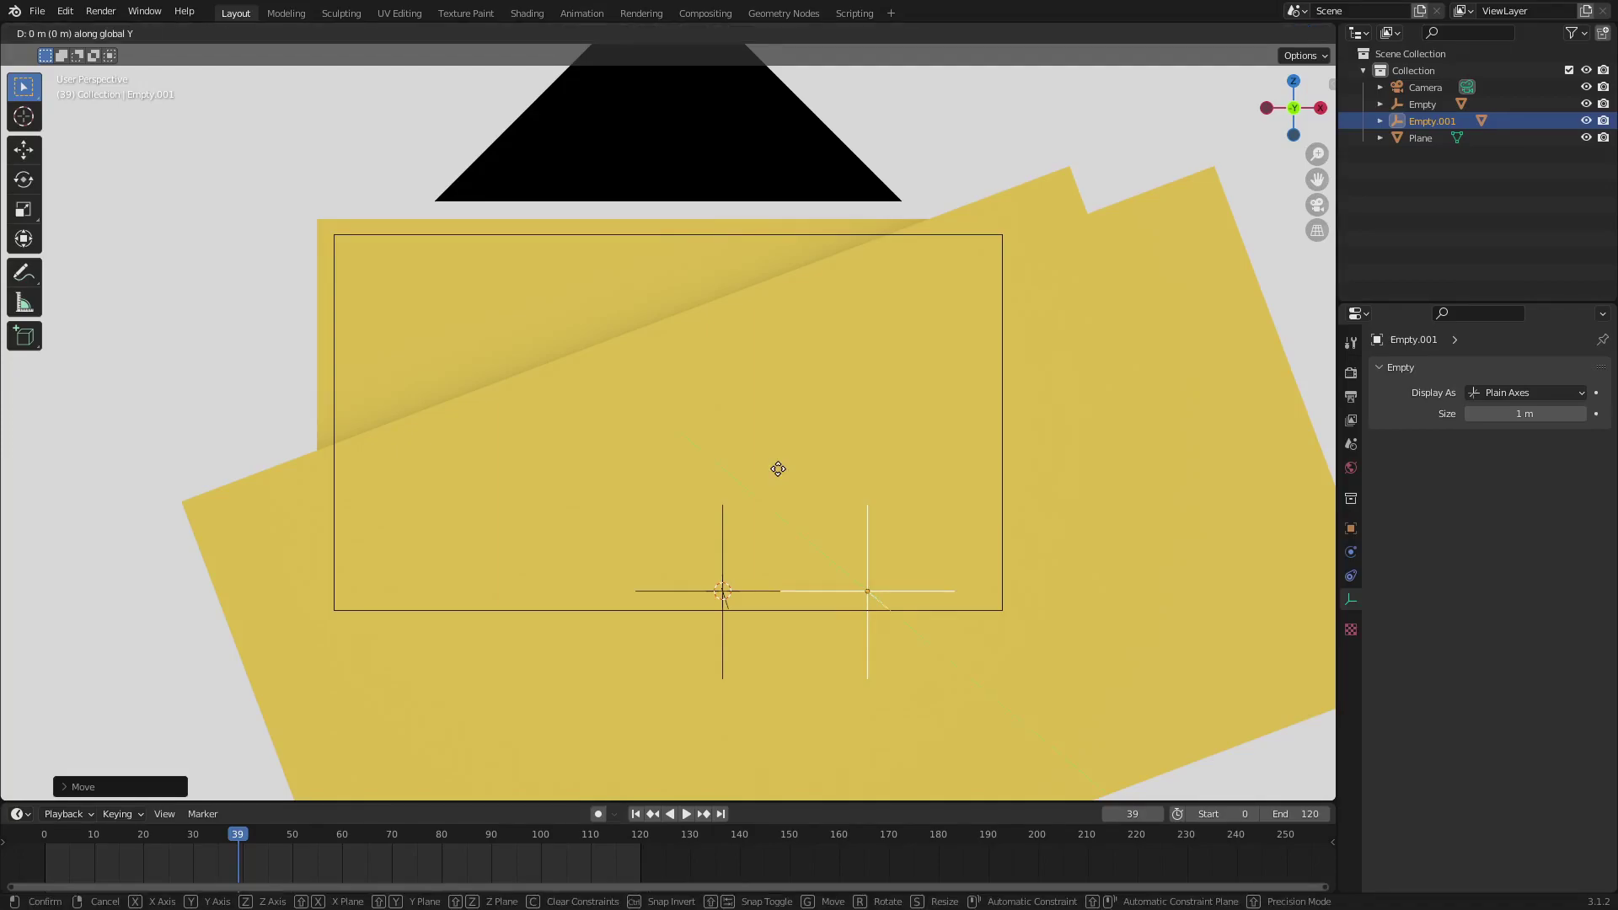
{"action": "left_click", "coordinate": [785, 482]}
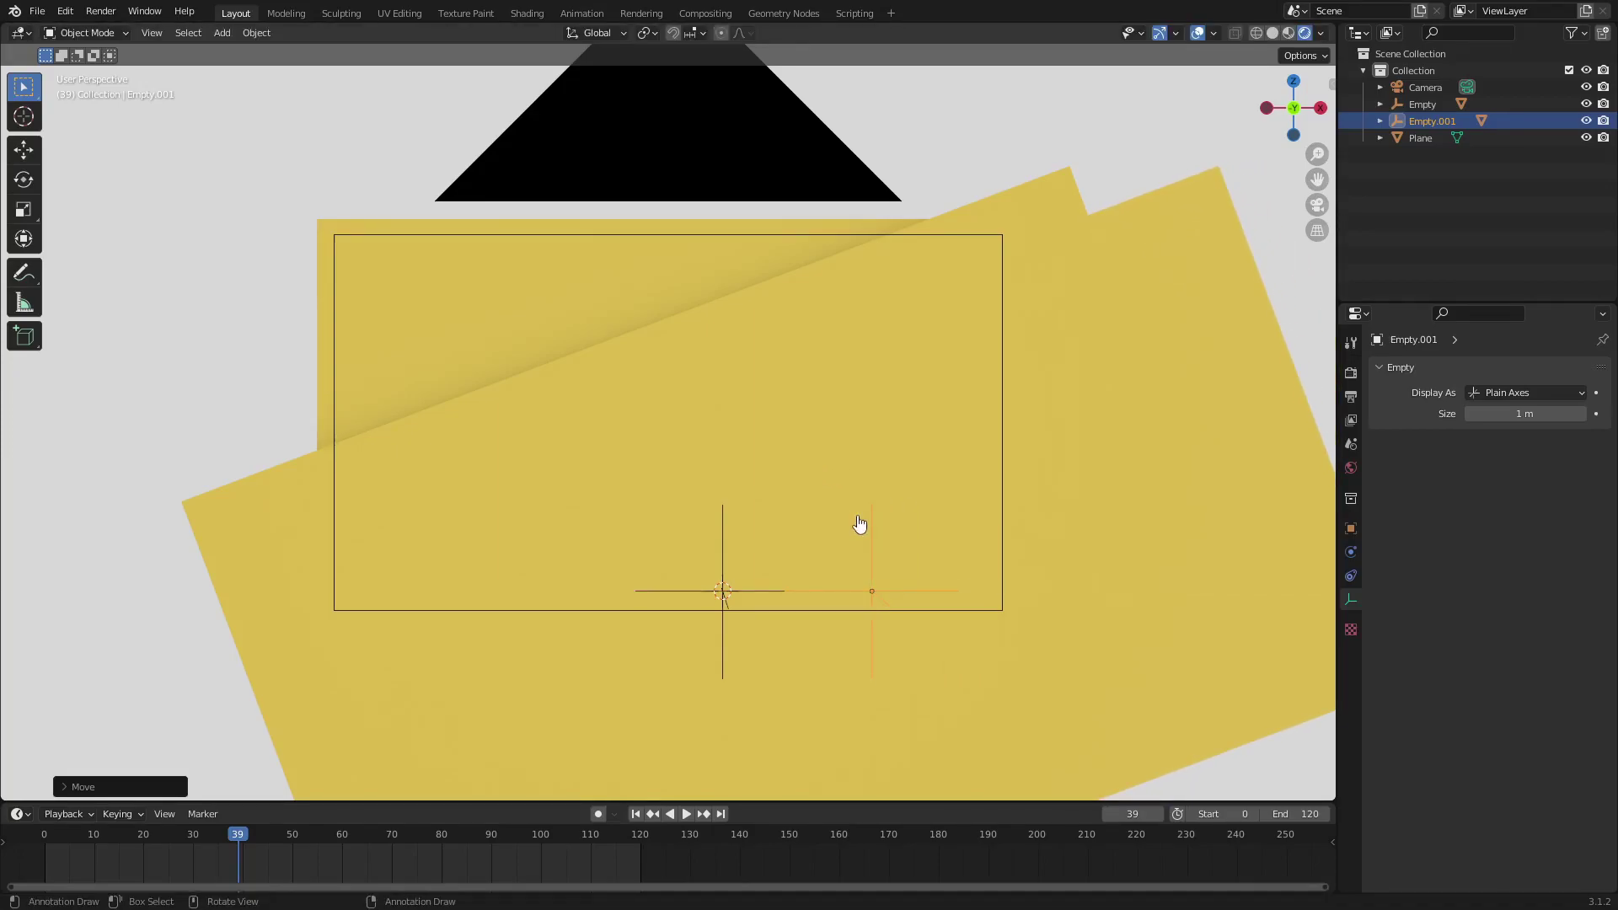
{"action": "key", "text": "g"}
{"action": "key", "text": "y"}
{"action": "left_click", "coordinate": [885, 723]}
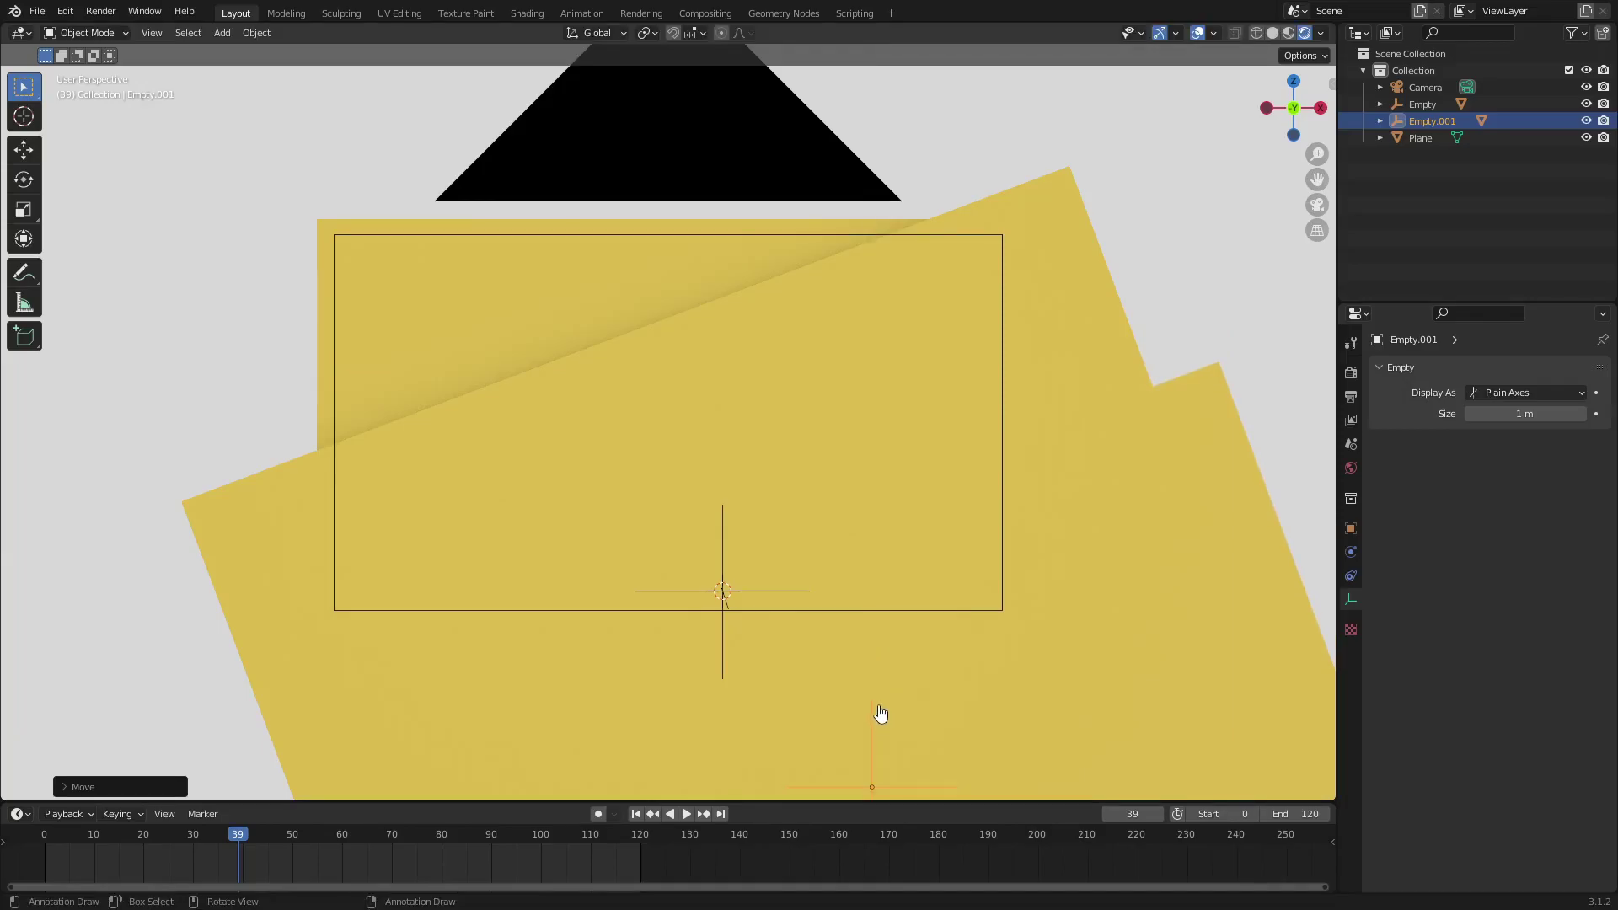
Step: In Front Orthographic view, shift Empty.001 left and down, then orbit back to perspective
{"action": "middle_click_drag", "start_coordinate": [873, 701], "coordinate": [853, 679]}
{"action": "key", "text": "KP_1"}
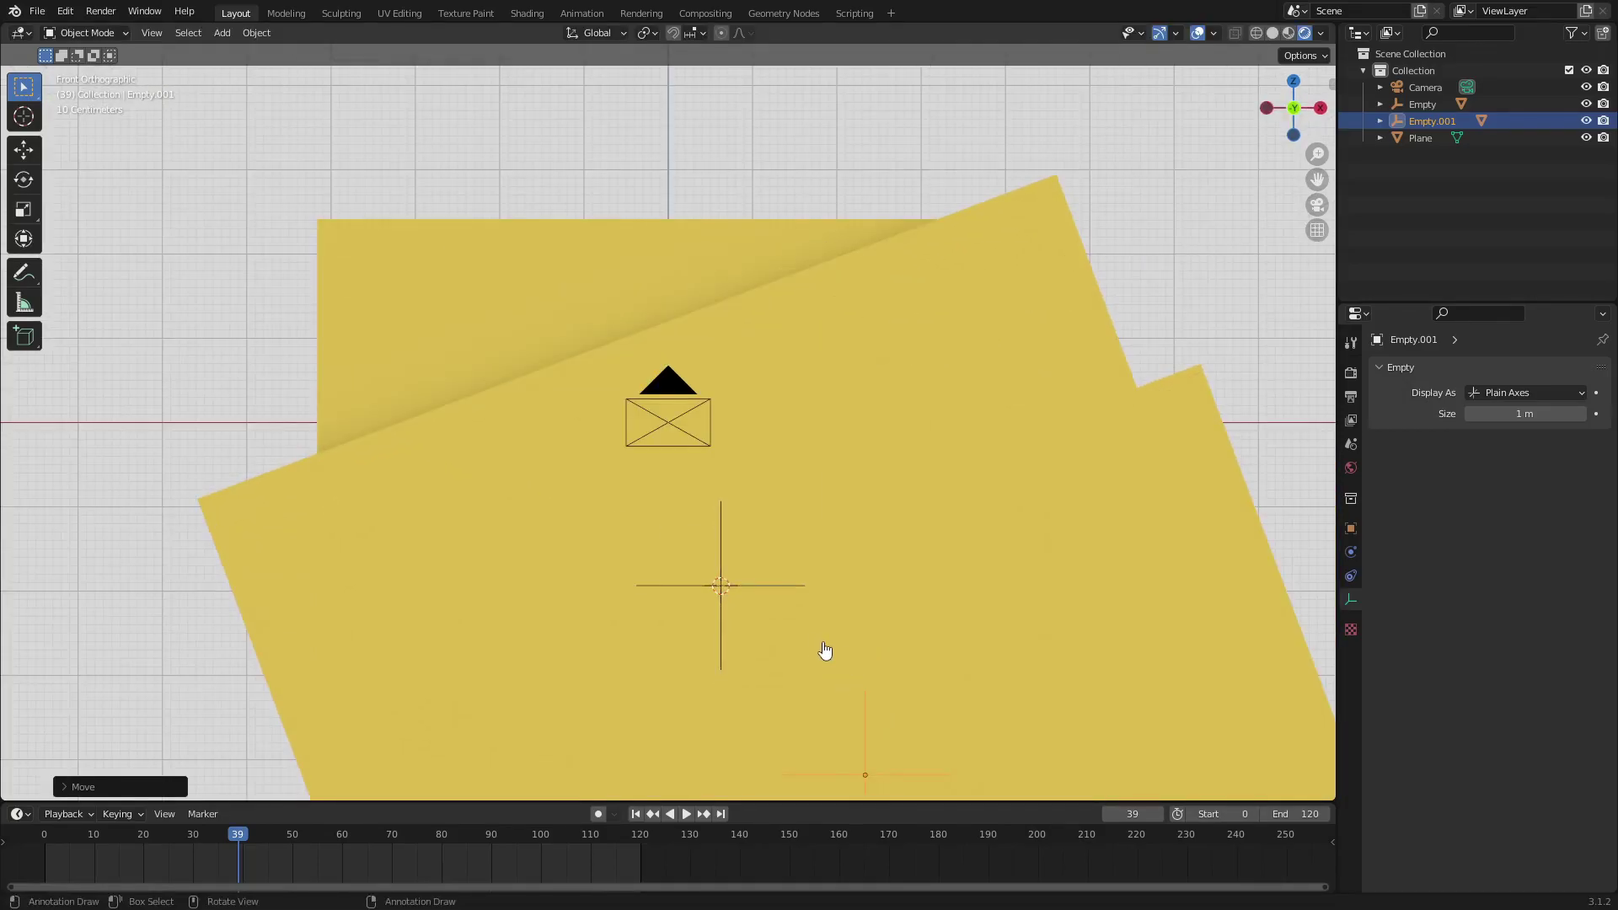
{"action": "middle_click_drag", "start_coordinate": [811, 623], "coordinate": [766, 436], "text": "shift"}
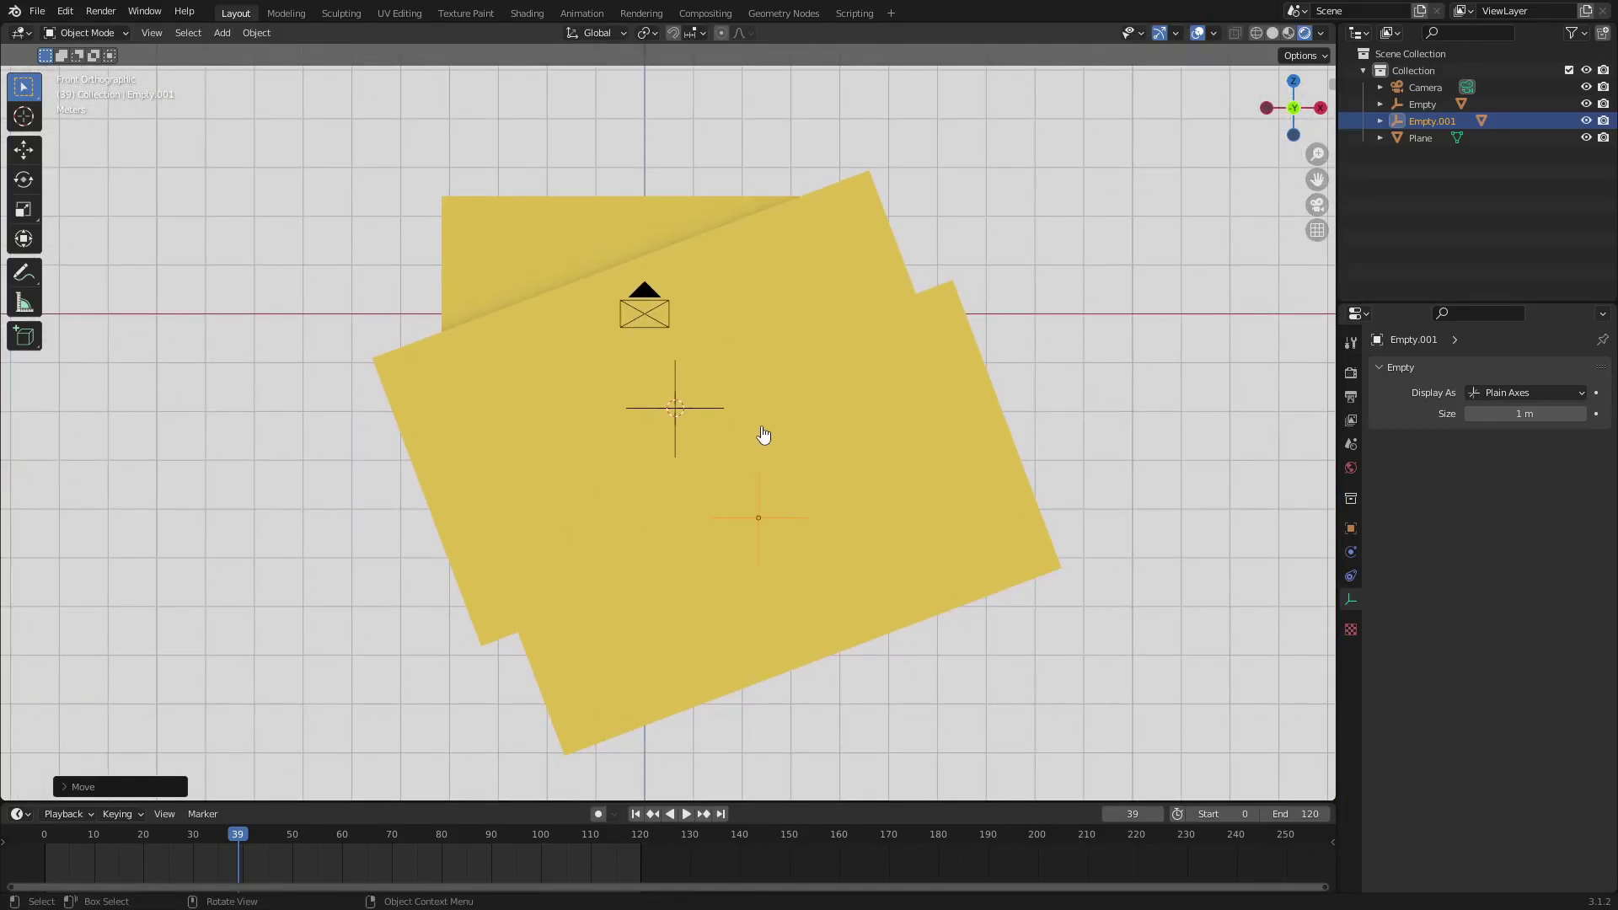
{"action": "key", "text": "g"}
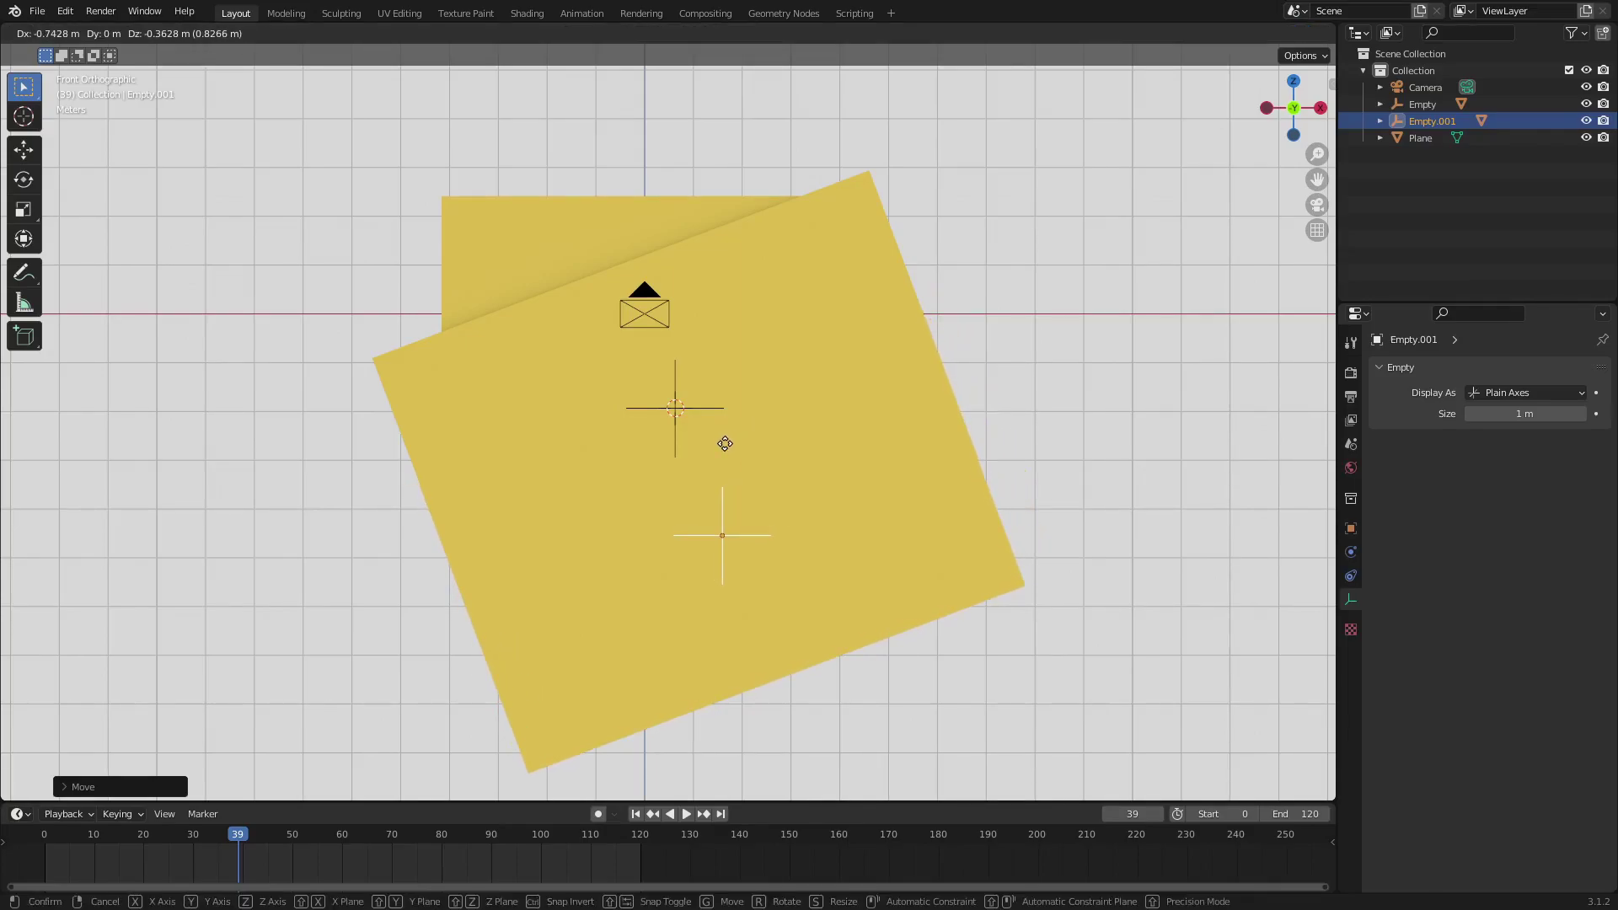
{"action": "left_click", "coordinate": [724, 443]}
{"action": "middle_click_drag", "start_coordinate": [588, 485], "coordinate": [759, 496]}
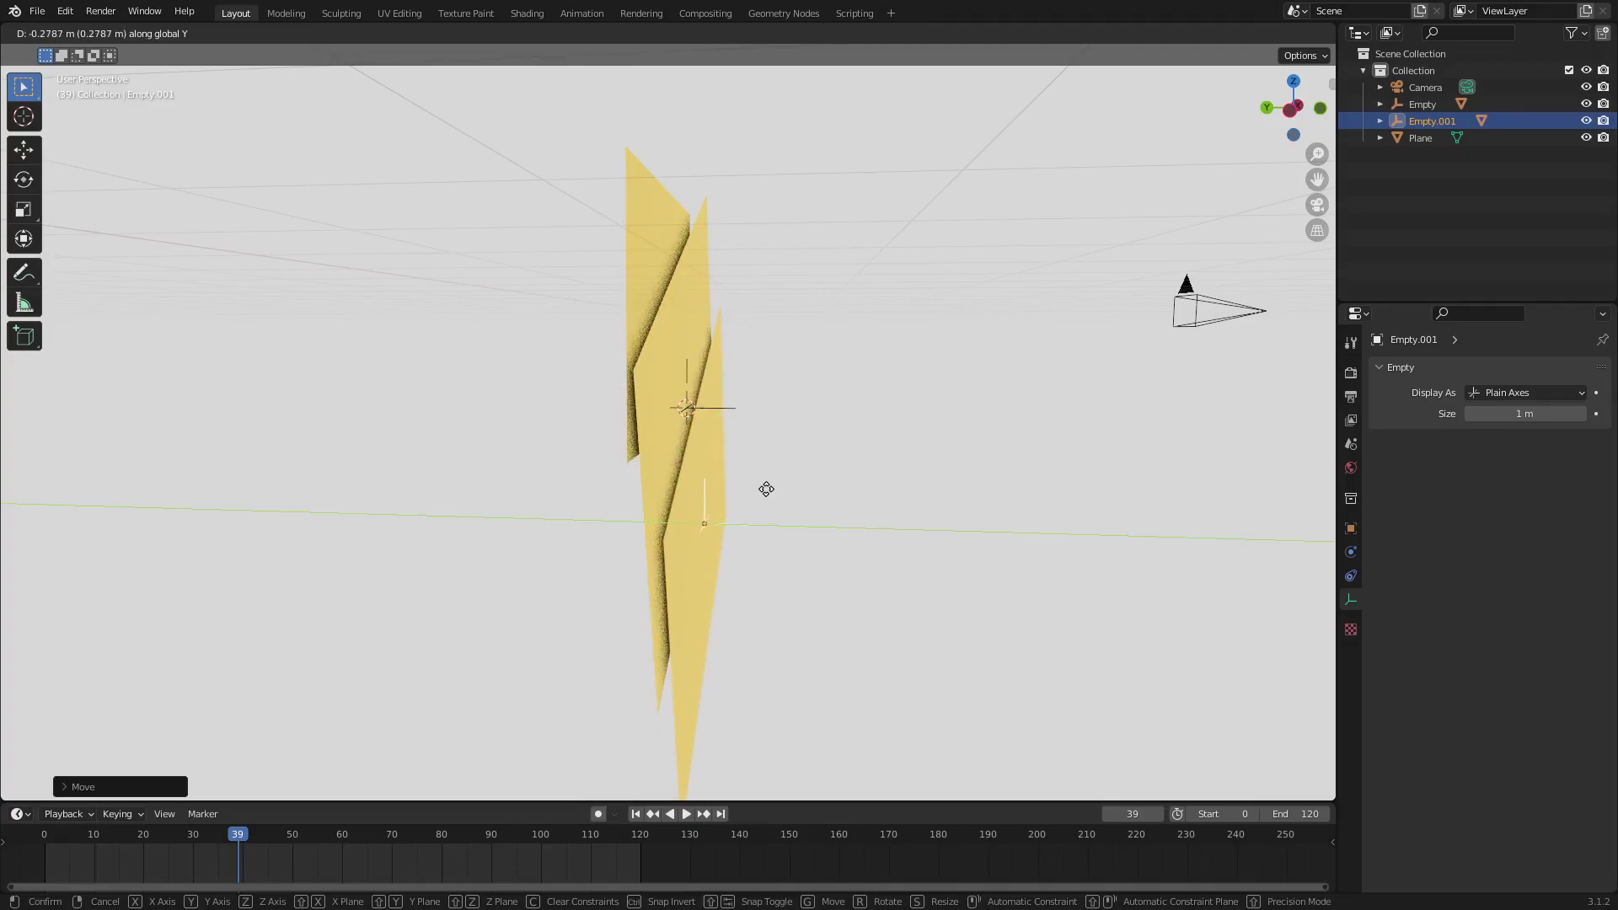
{"action": "middle_click_drag", "start_coordinate": [765, 495], "coordinate": [610, 477]}
Step: Stop playback in camera view and select the front plane, re-framing around the planes
{"action": "key", "text": "KP_0"}
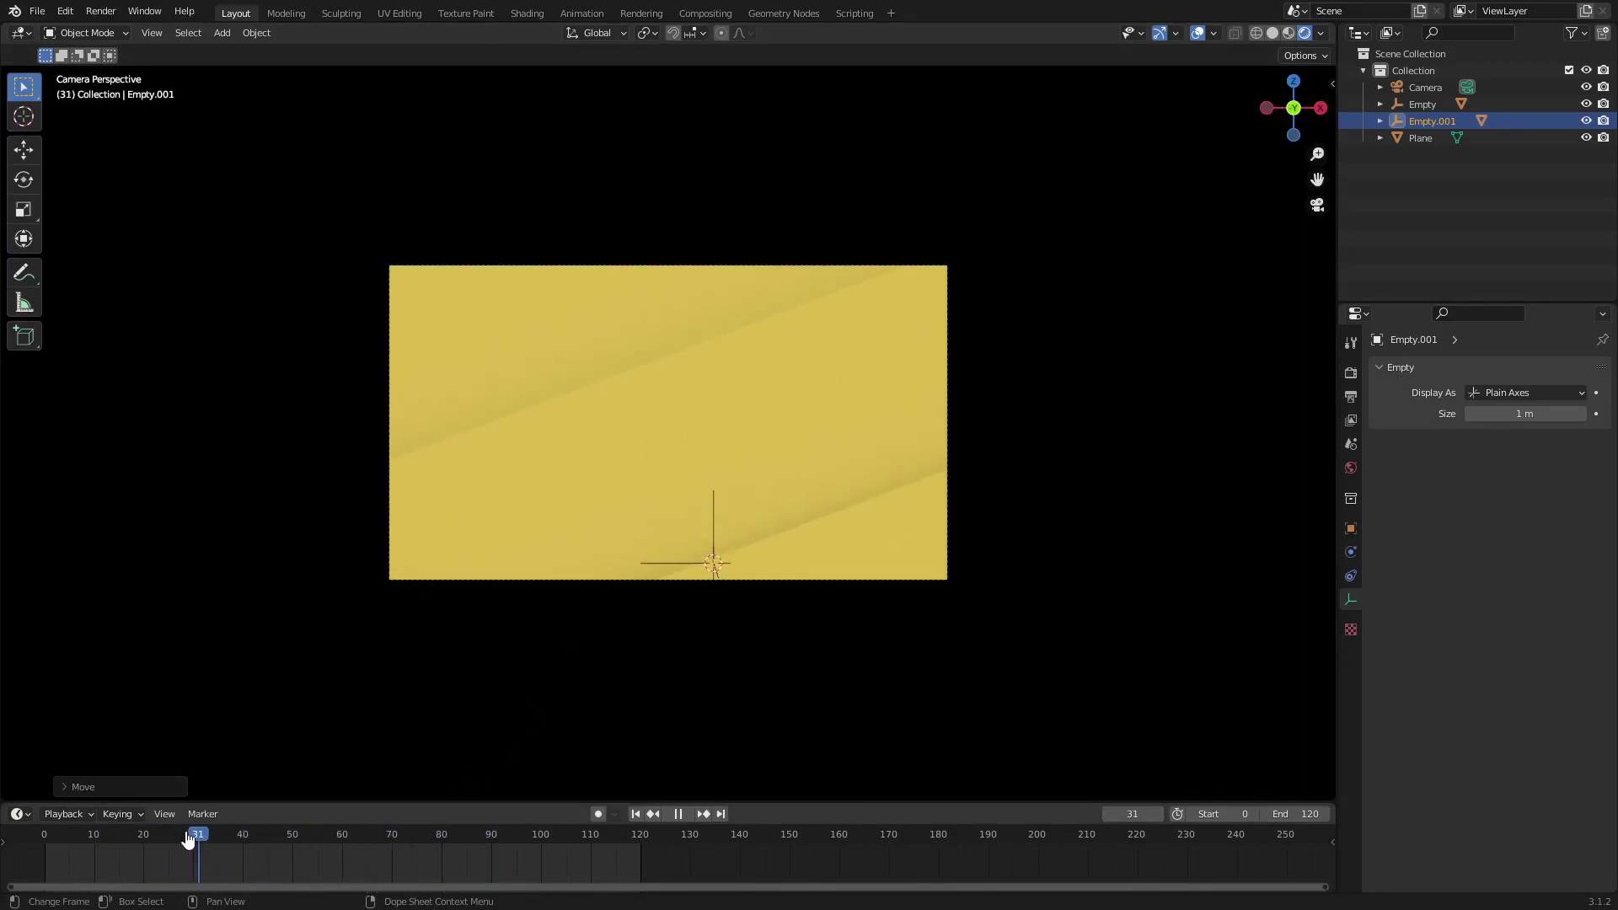
{"action": "key", "text": "space"}
{"action": "middle_click_drag", "start_coordinate": [716, 552], "coordinate": [855, 582]}
{"action": "left_click", "coordinate": [689, 406]}
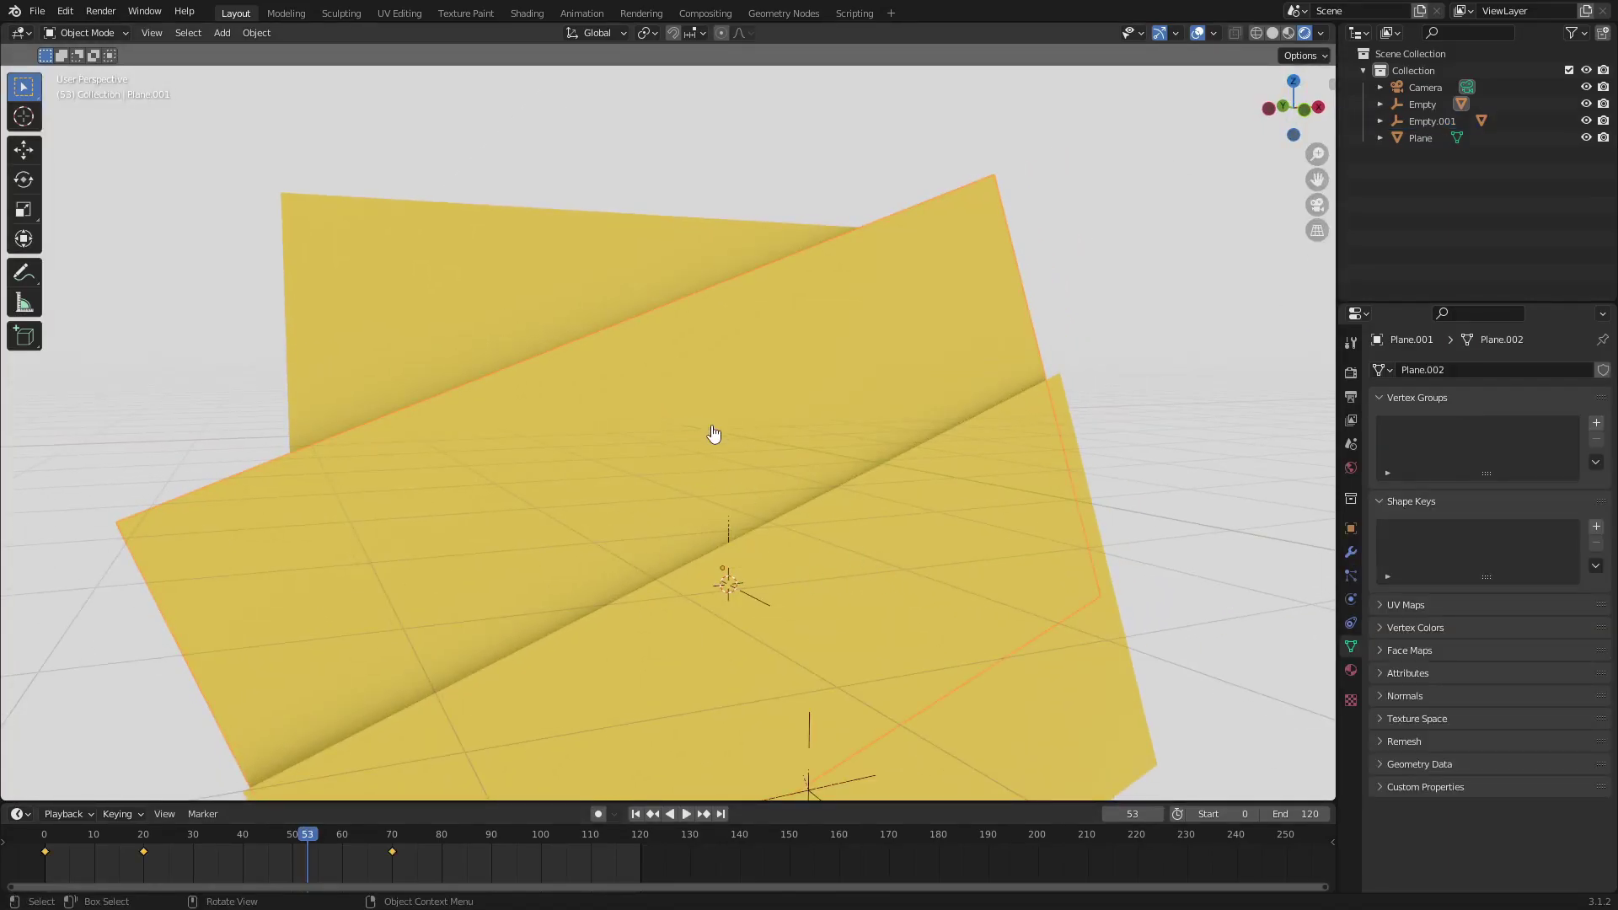
{"action": "middle_click_drag", "start_coordinate": [1060, 697], "coordinate": [808, 387], "text": "shift"}
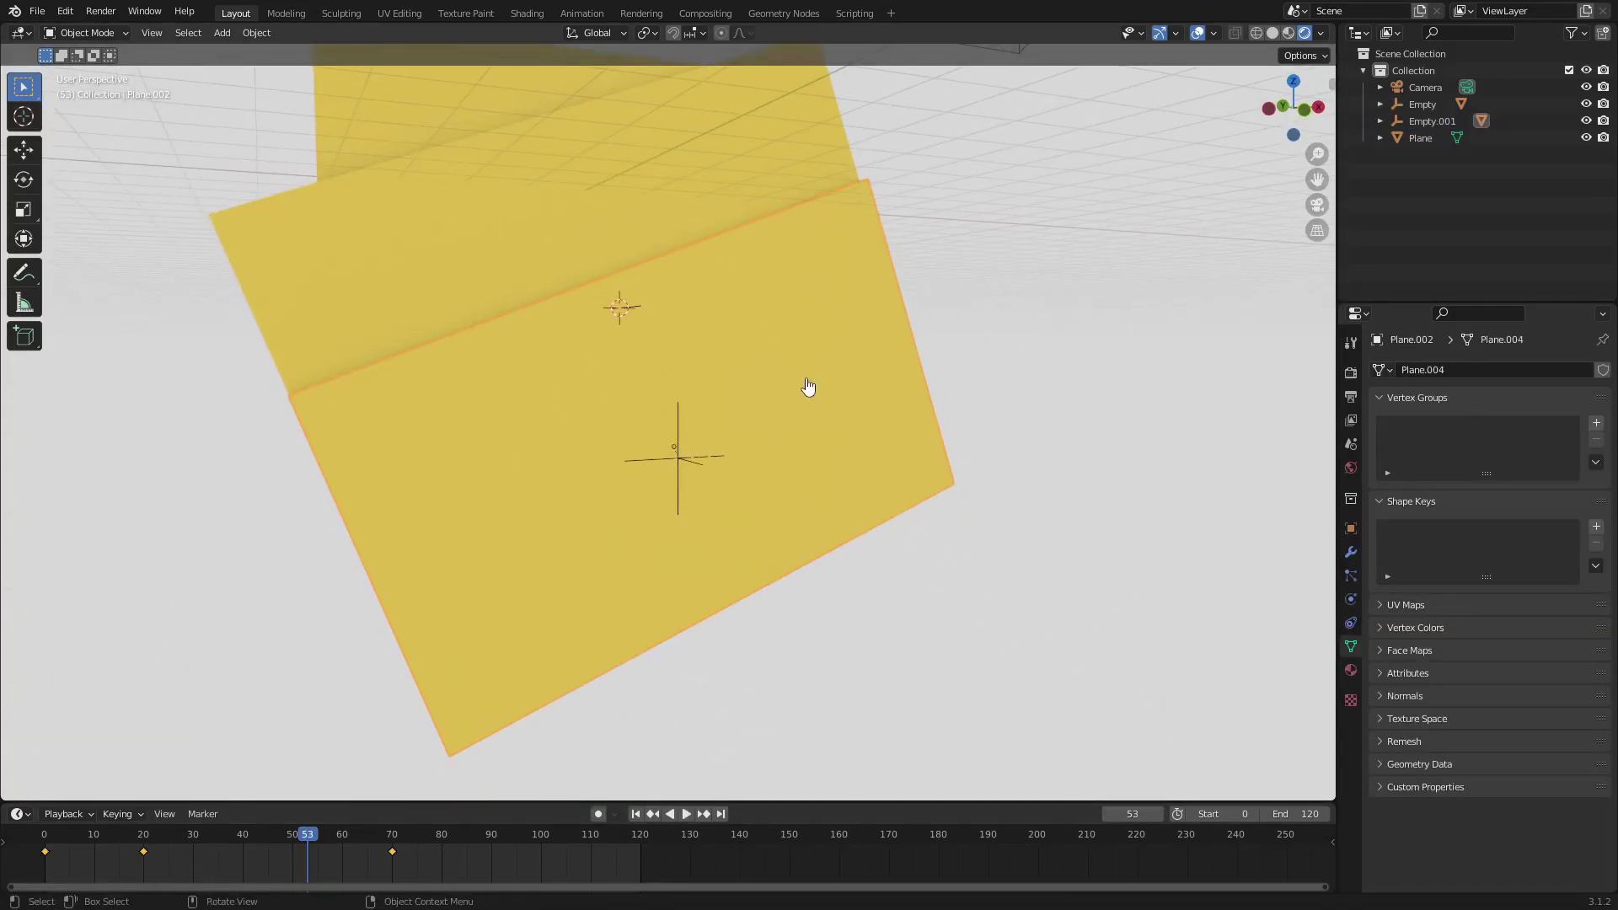
Step: Box-select the plane's three keyframes and slide them to frames 20, 40 and 90, checking playback
{"action": "left_click_drag", "start_coordinate": [531, 870], "coordinate": [249, 850]}
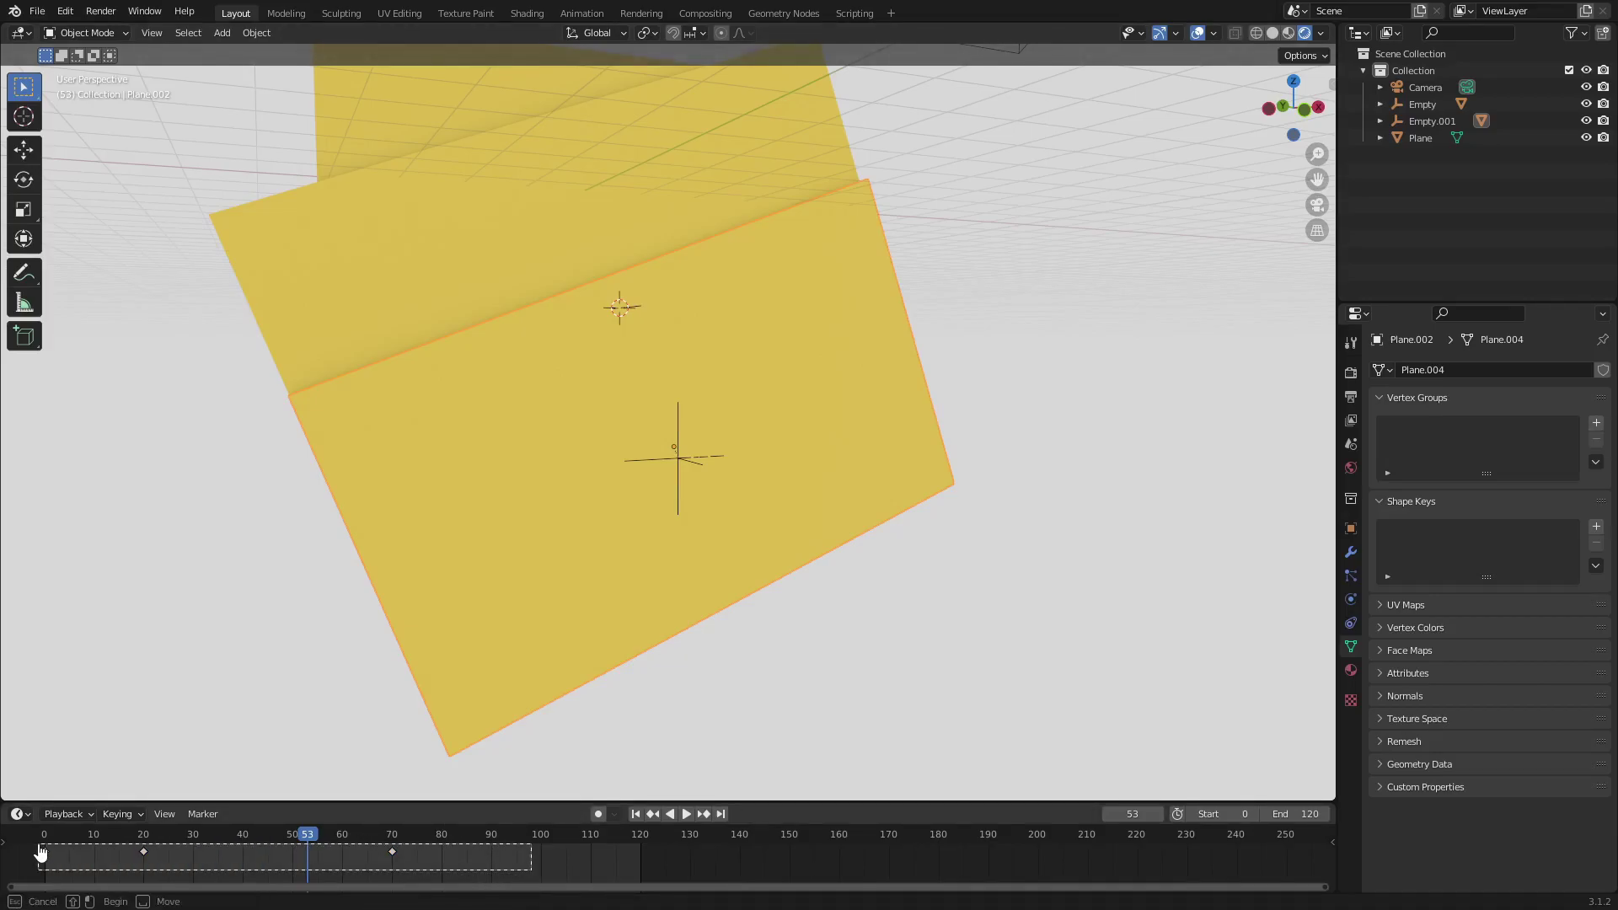
{"action": "left_click_drag", "start_coordinate": [36, 853], "coordinate": [25, 851]}
{"action": "key", "text": "g"}
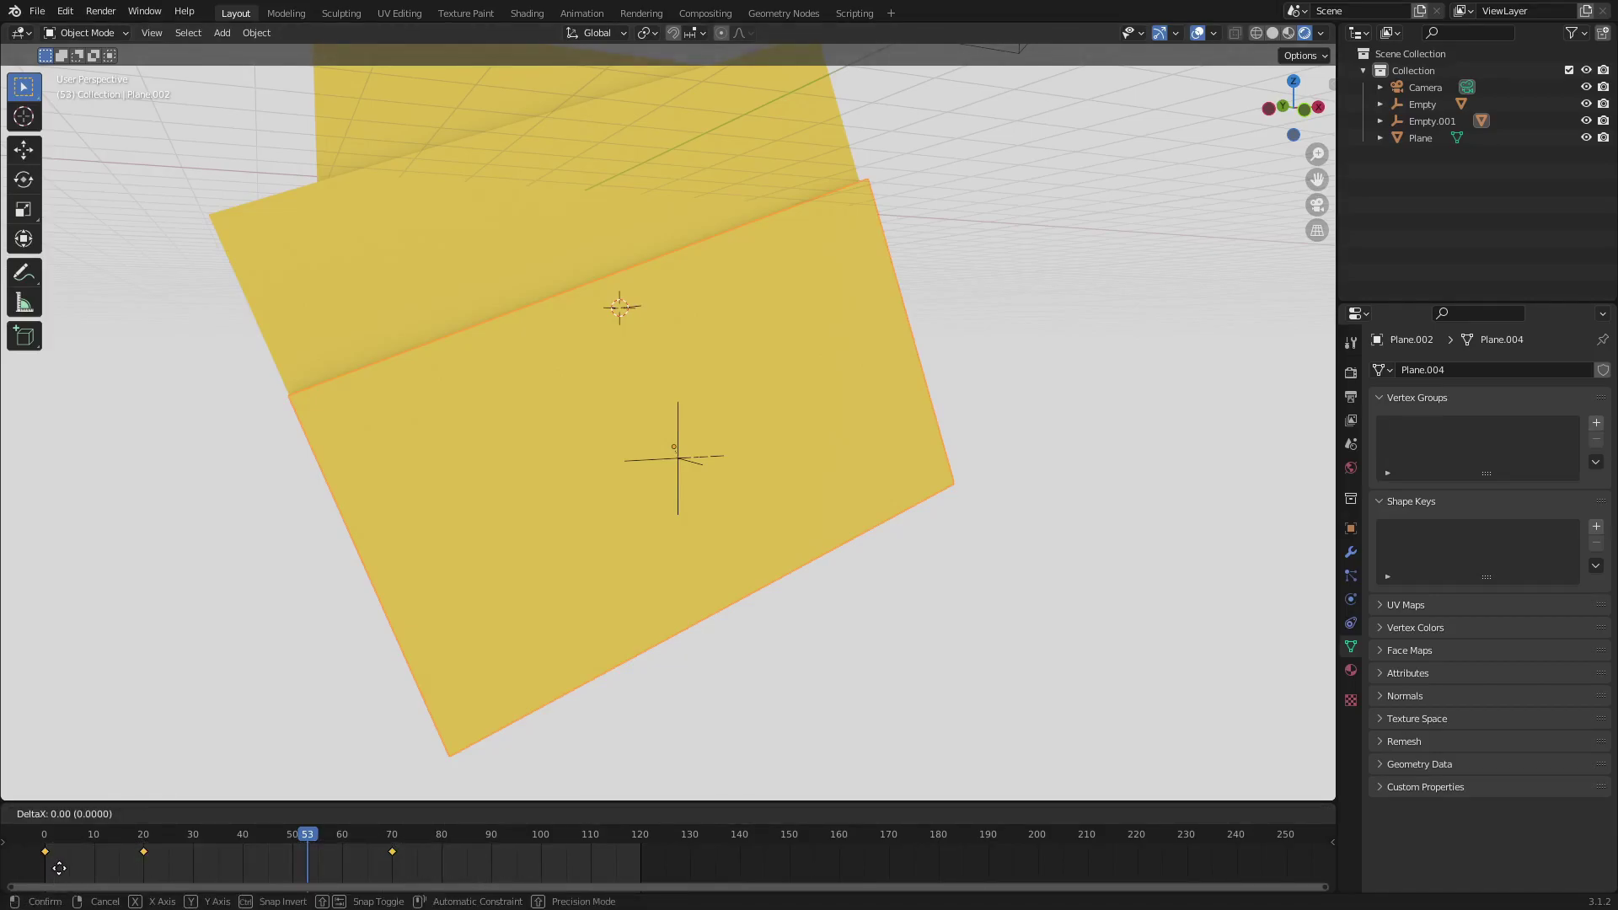
{"action": "left_click", "coordinate": [112, 872]}
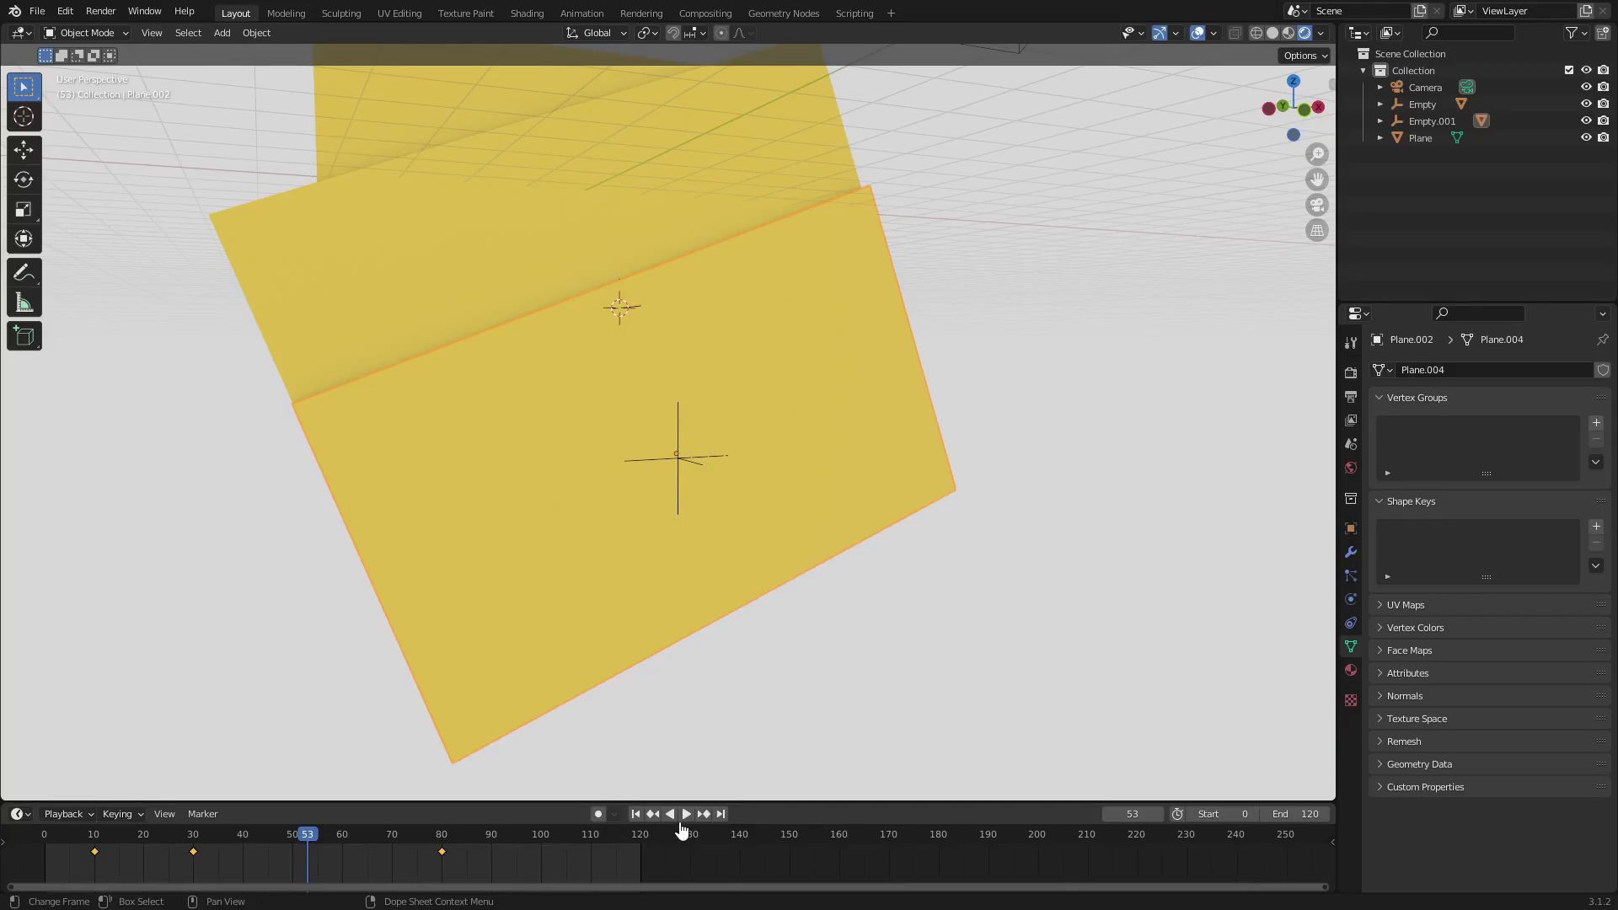
{"action": "left_click", "coordinate": [637, 814]}
{"action": "left_click", "coordinate": [686, 814]}
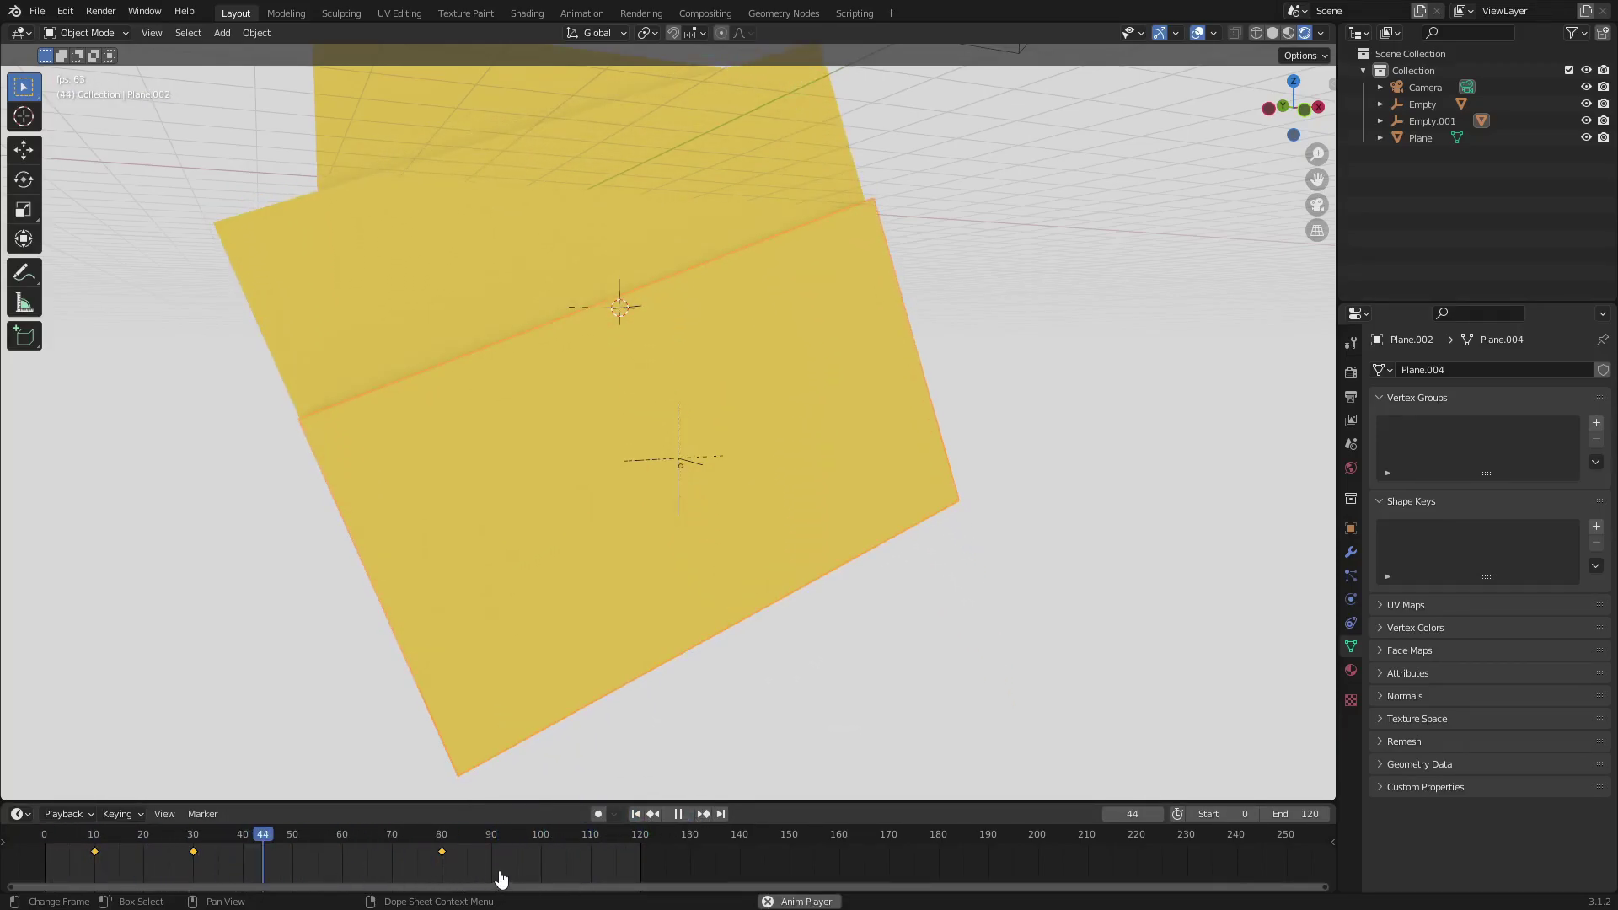
{"action": "key", "text": "g"}
{"action": "left_click", "coordinate": [402, 868]}
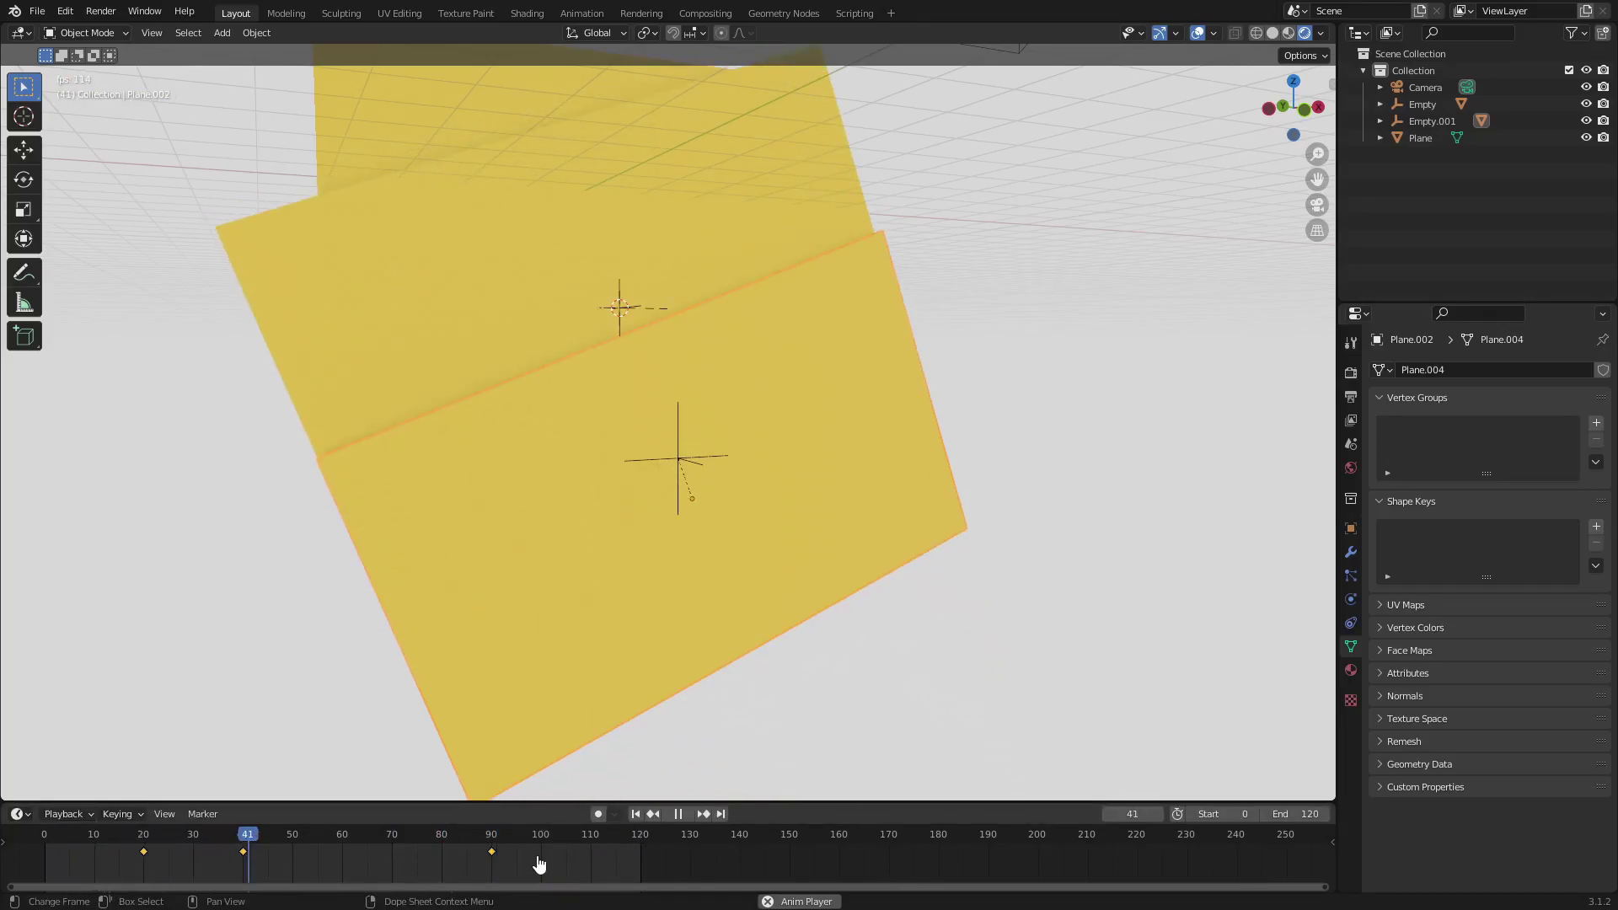
{"action": "key", "text": "KP_0"}
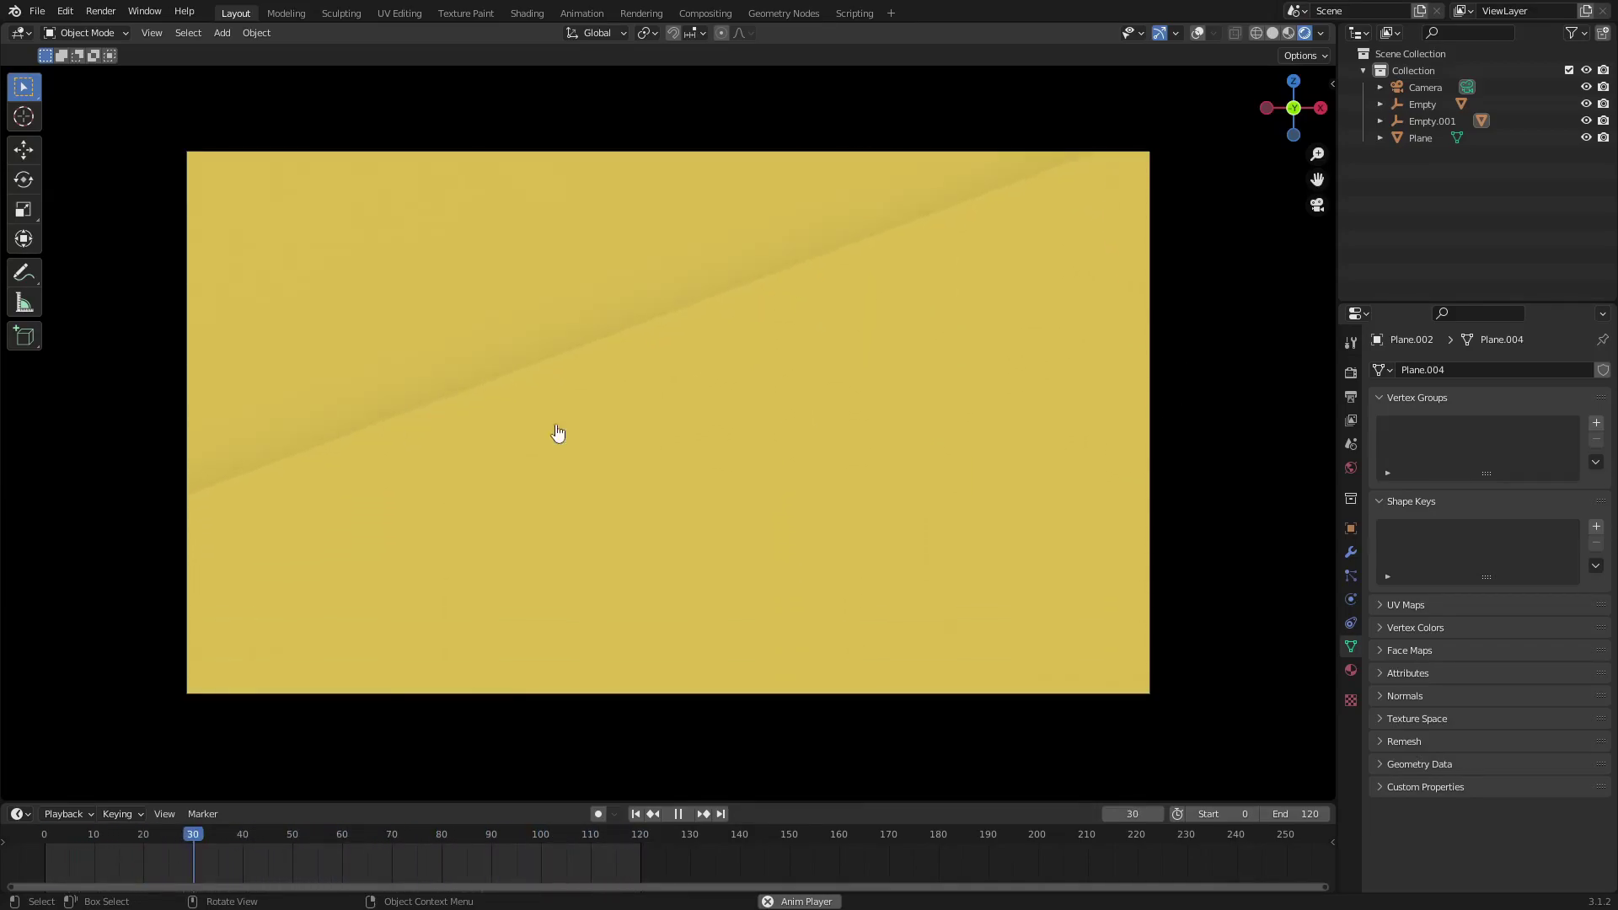
Step: Make Plane.001's material a single-user copy, Material.001, and try a darker base colour
{"action": "left_click", "coordinate": [1351, 670]}
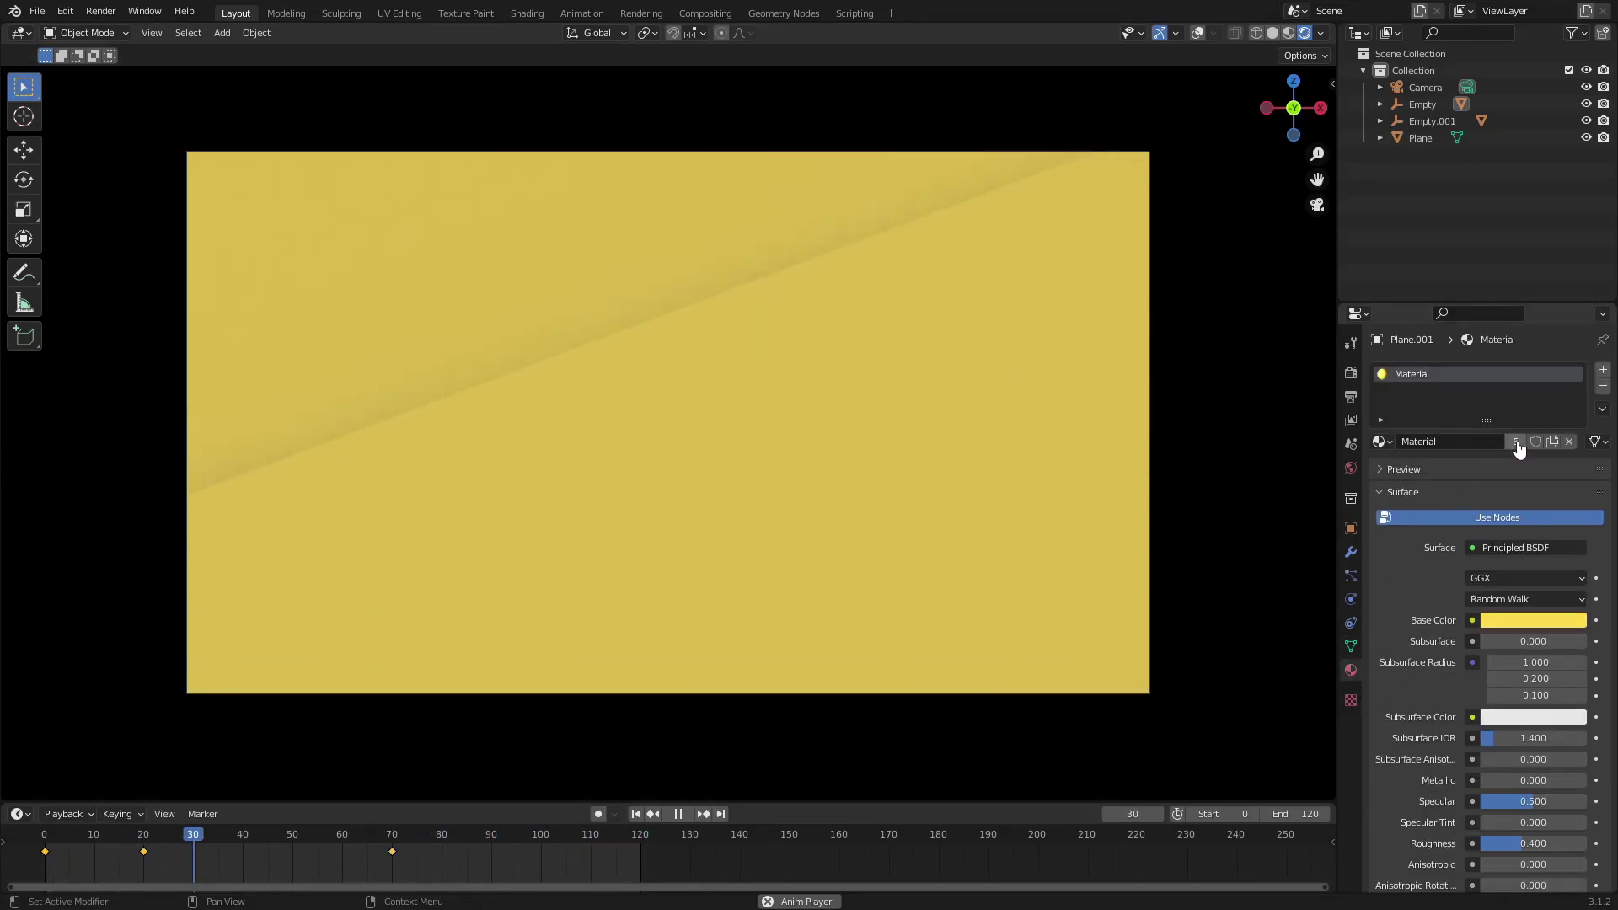
{"action": "left_click", "coordinate": [1496, 620]}
{"action": "left_click_drag", "start_coordinate": [1528, 406], "coordinate": [1517, 392]}
{"action": "left_click", "coordinate": [1572, 486]}
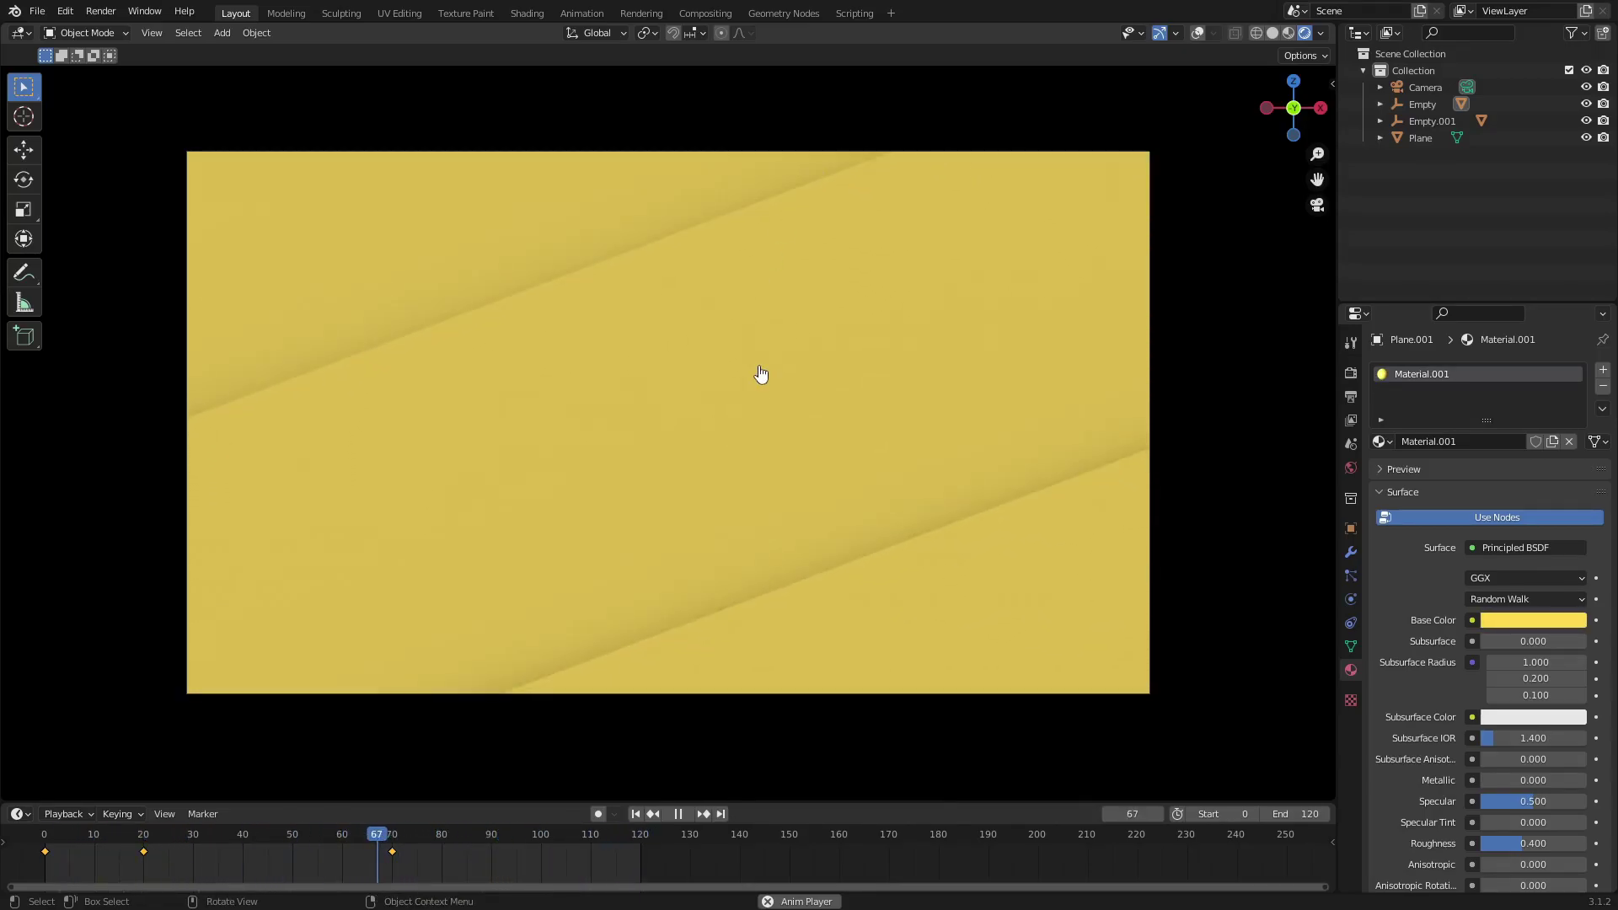
Step: Move the original Plane along the Y axis twice, checking it through the camera
{"action": "middle_click_drag", "start_coordinate": [633, 413], "coordinate": [730, 438]}
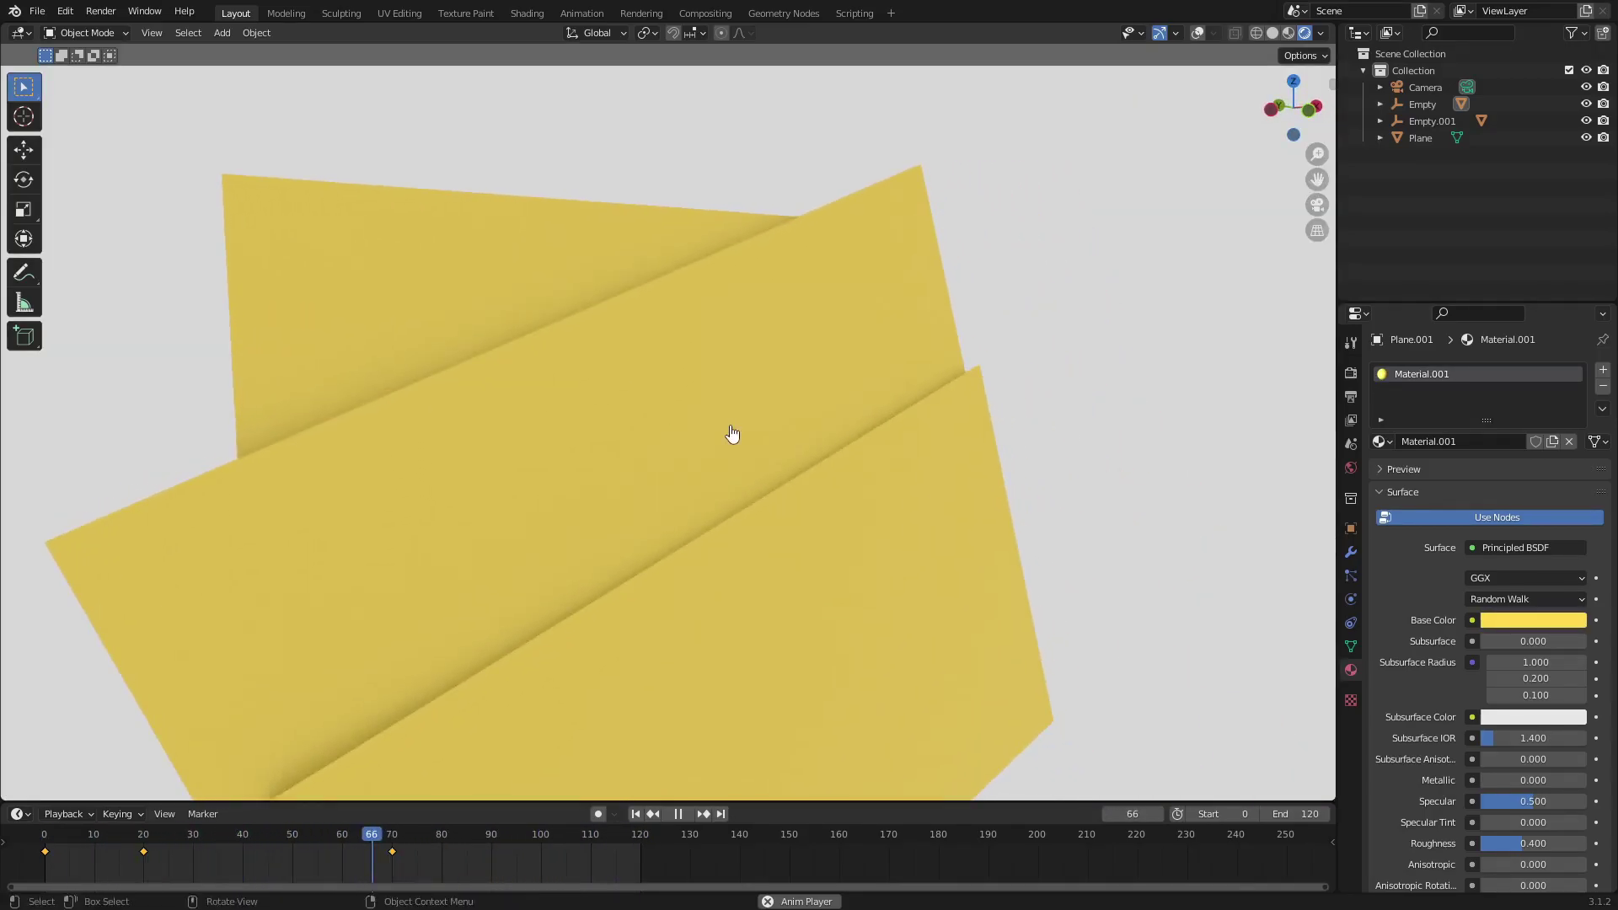
{"action": "left_click", "coordinate": [556, 351]}
{"action": "key", "text": "g"}
{"action": "key", "text": "y"}
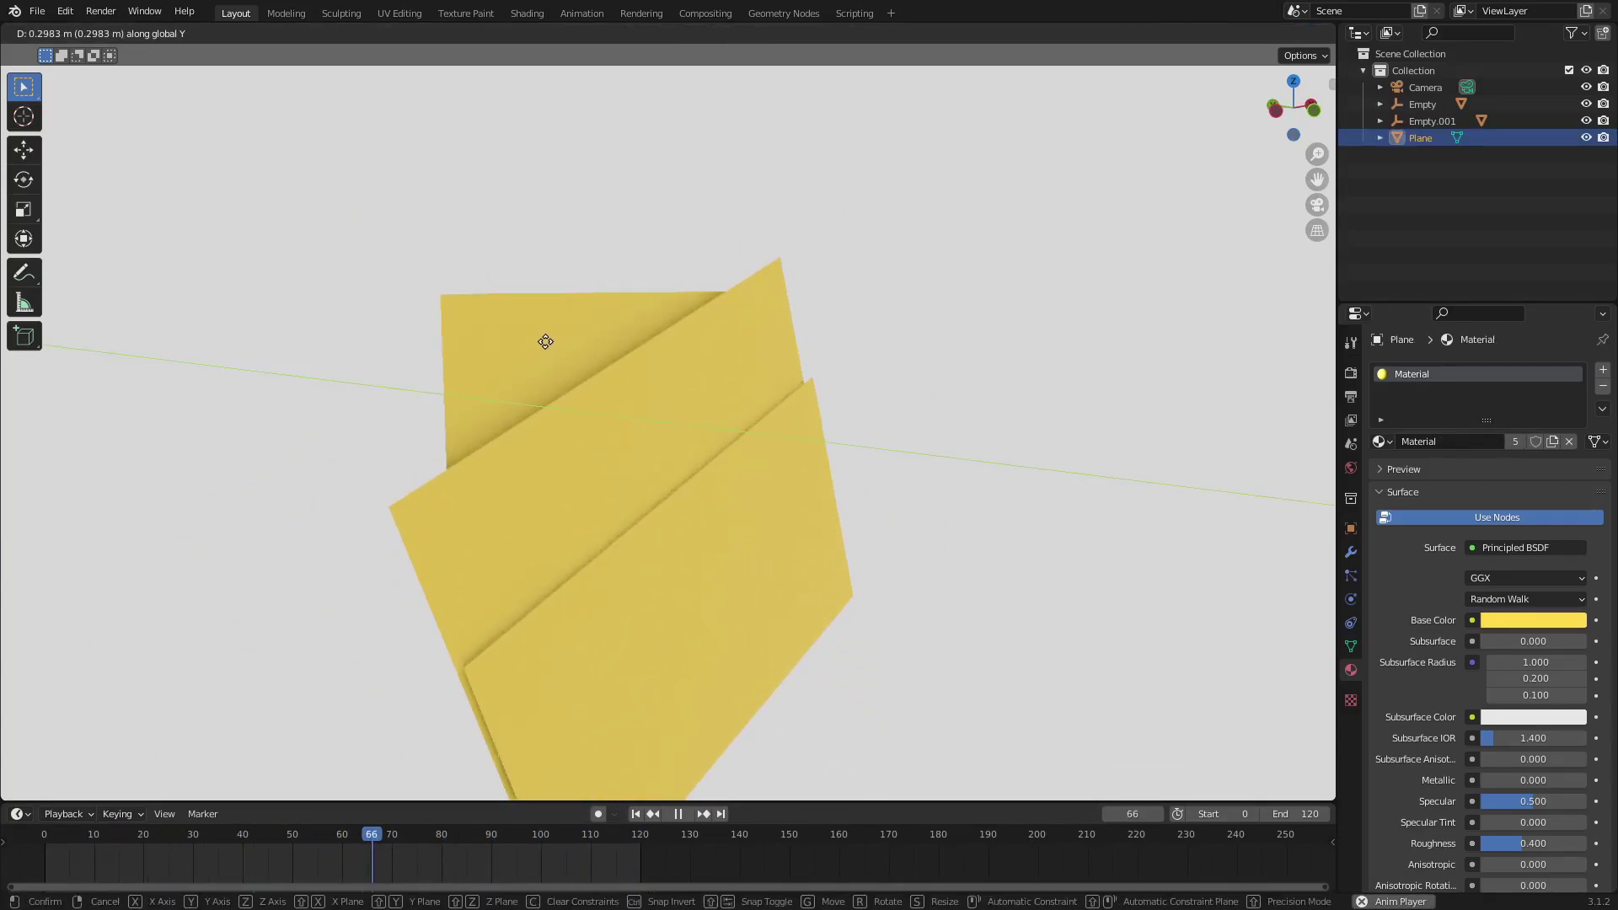
{"action": "left_click", "coordinate": [546, 342]}
{"action": "key", "text": "KP_0"}
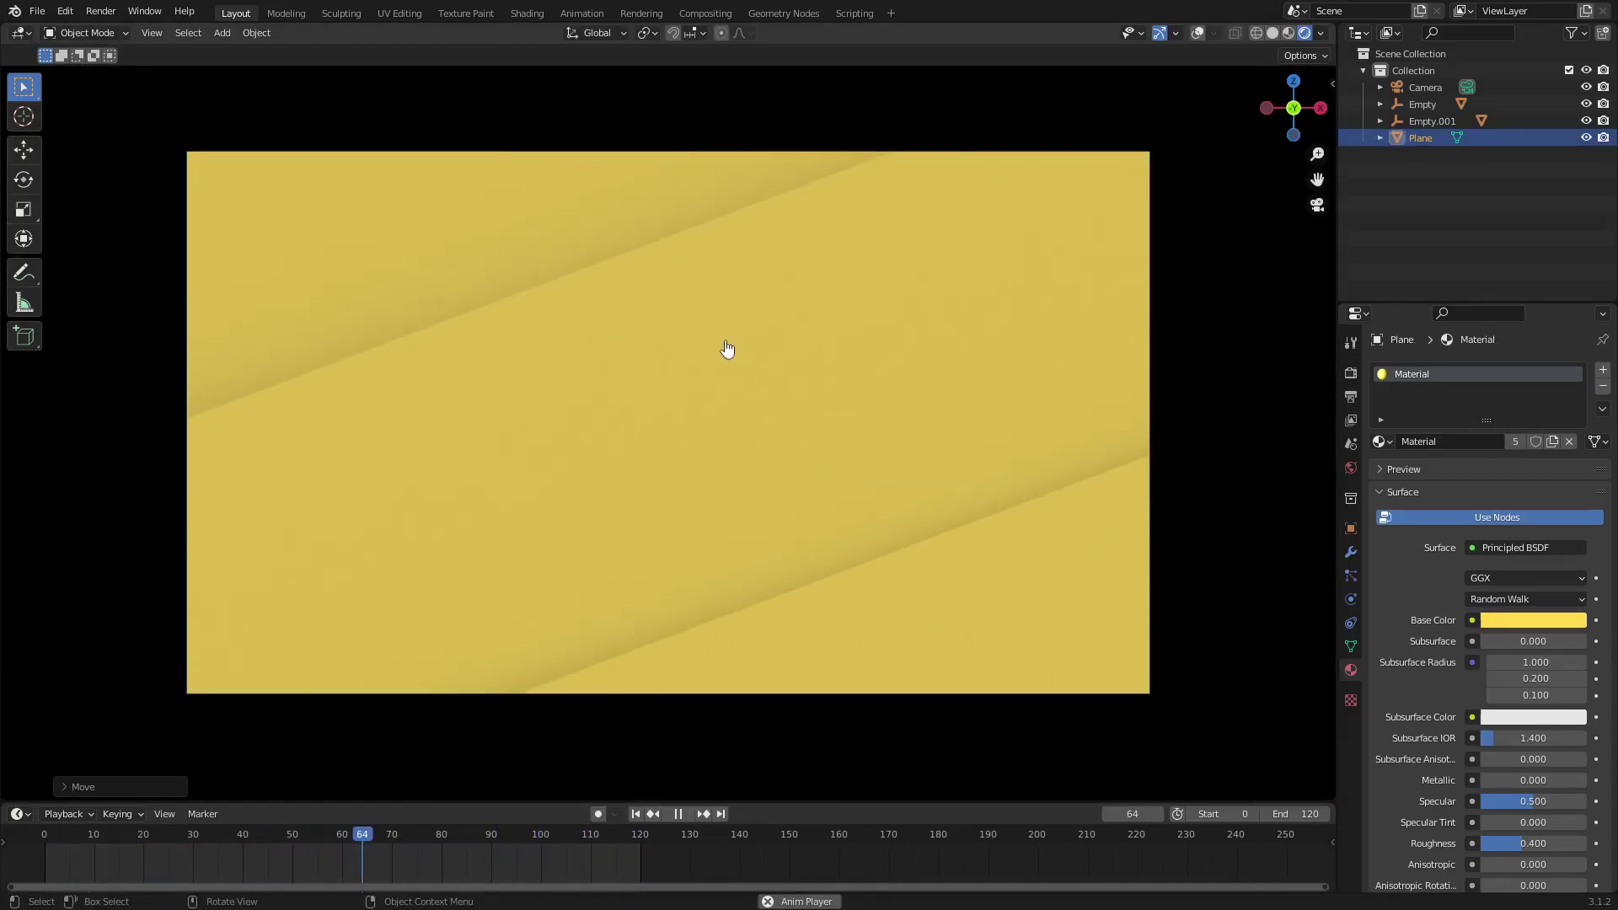
{"action": "key", "text": "g"}
{"action": "key", "text": "y"}
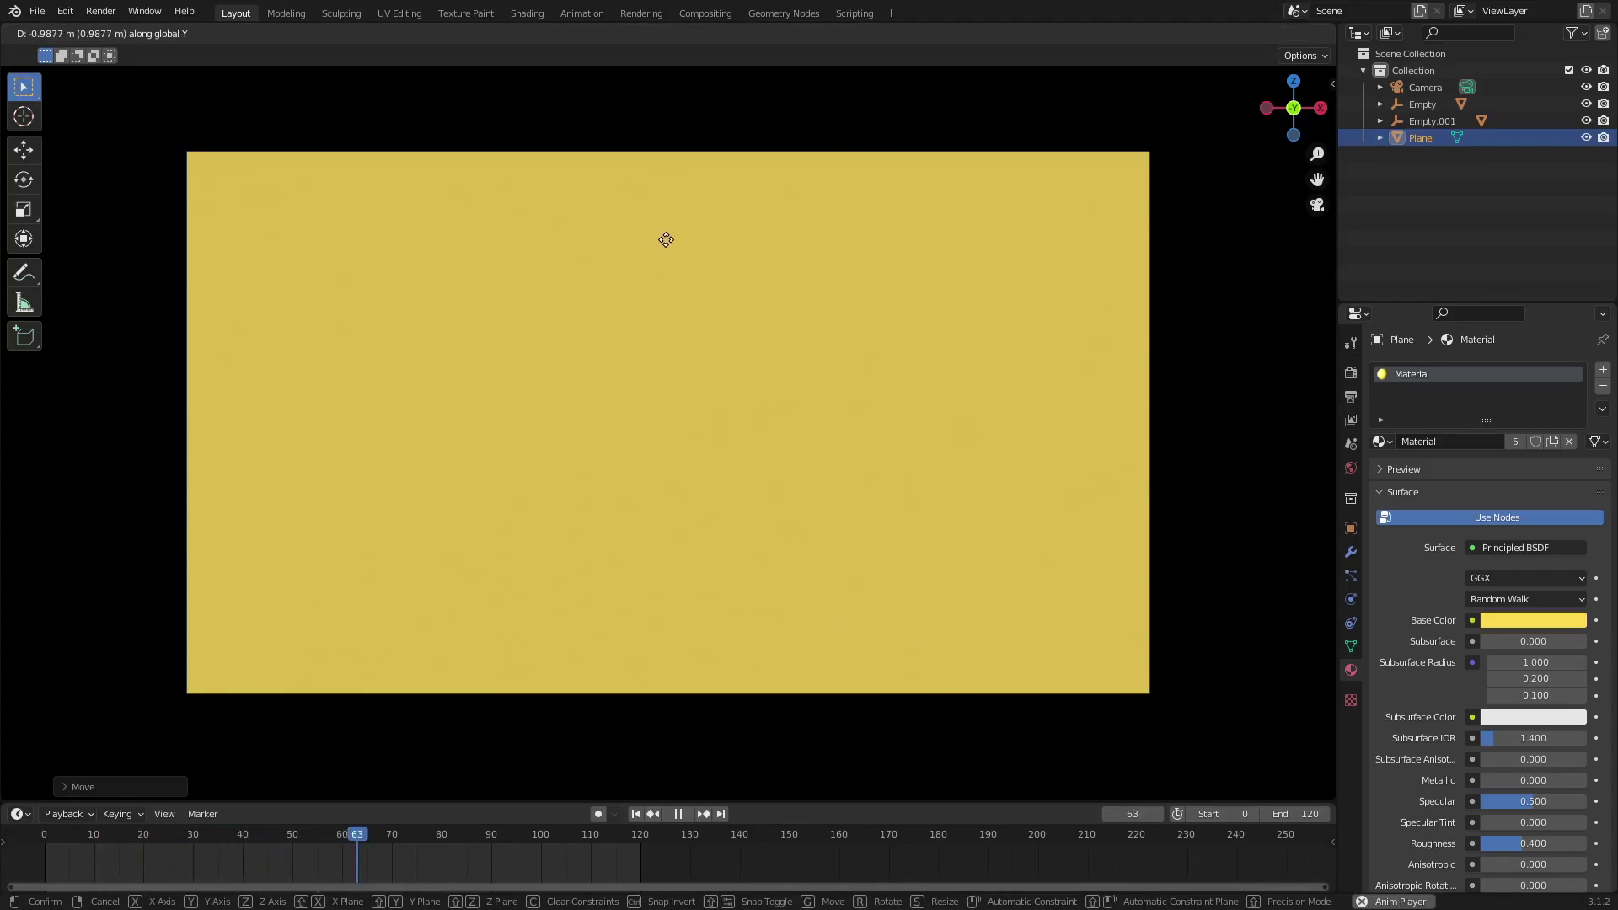
{"action": "left_click", "coordinate": [665, 275]}
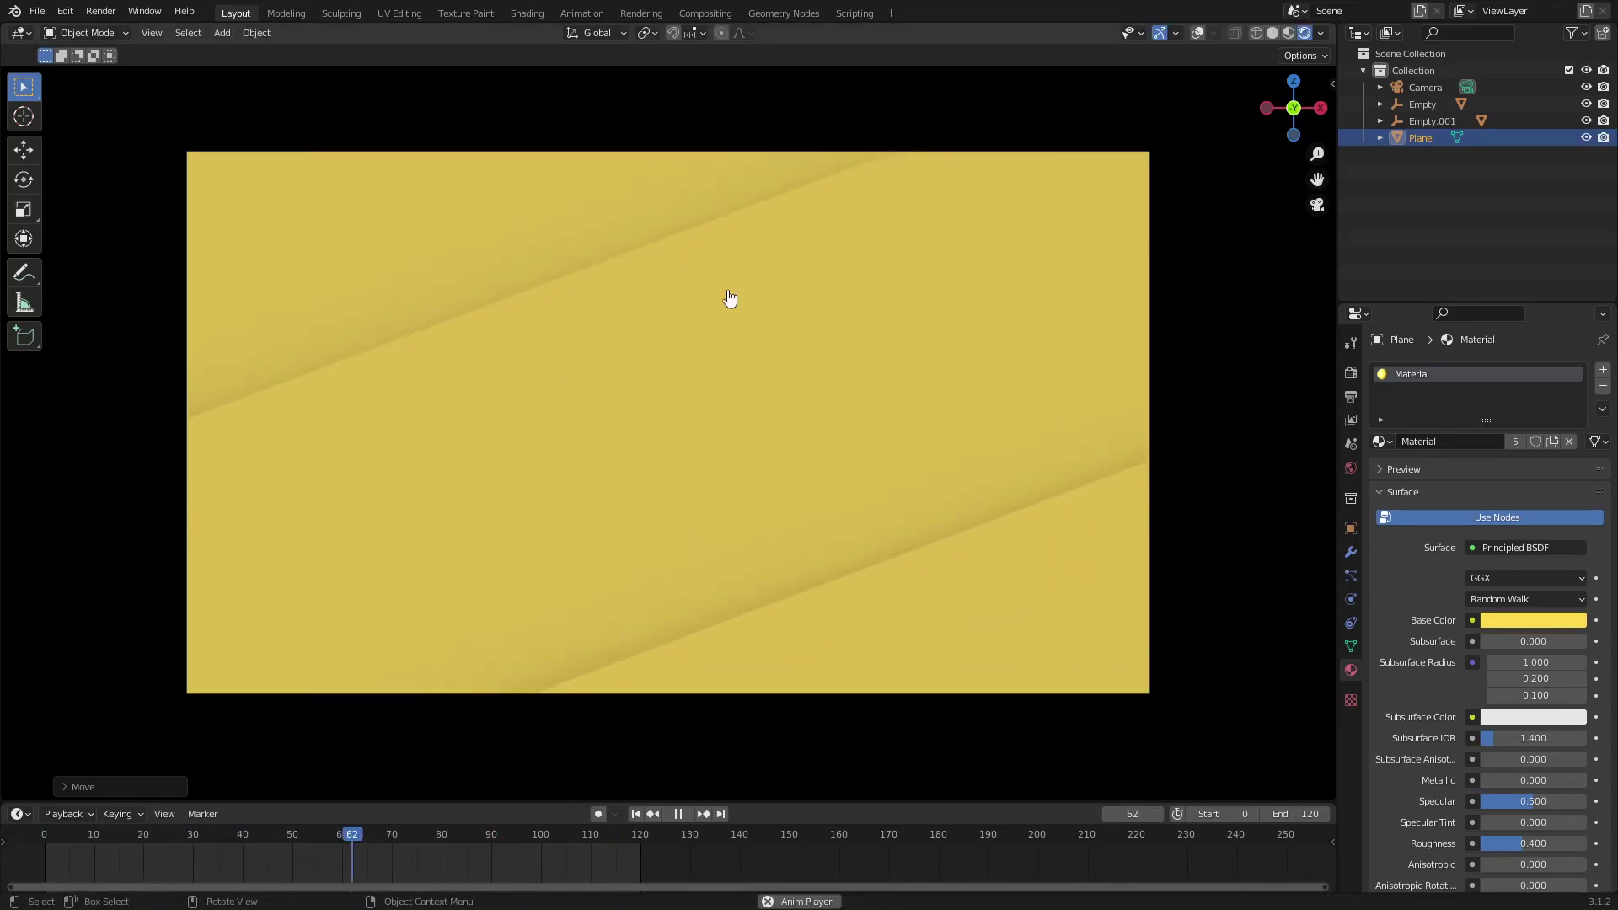